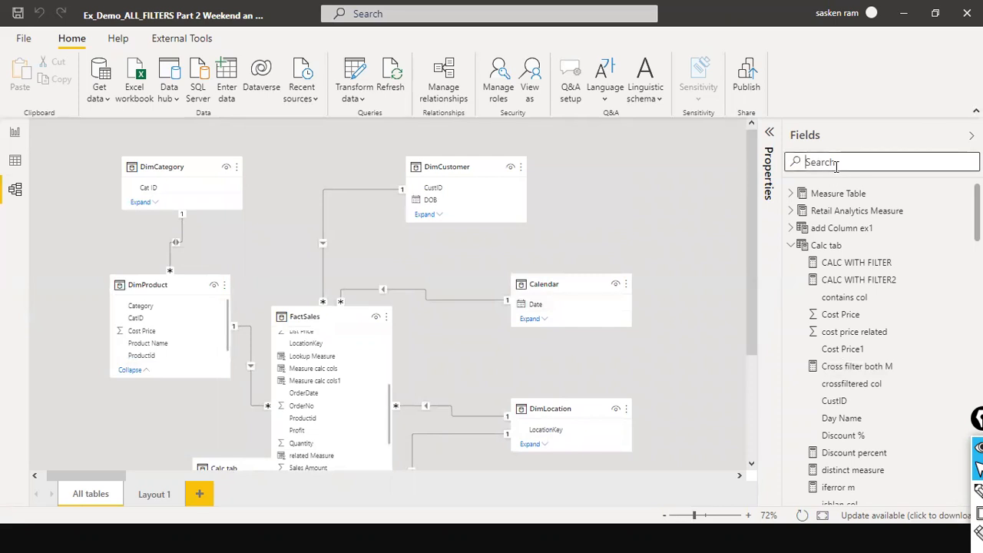
Search the fields for the Calendar table and open it in data view.
type("calen")
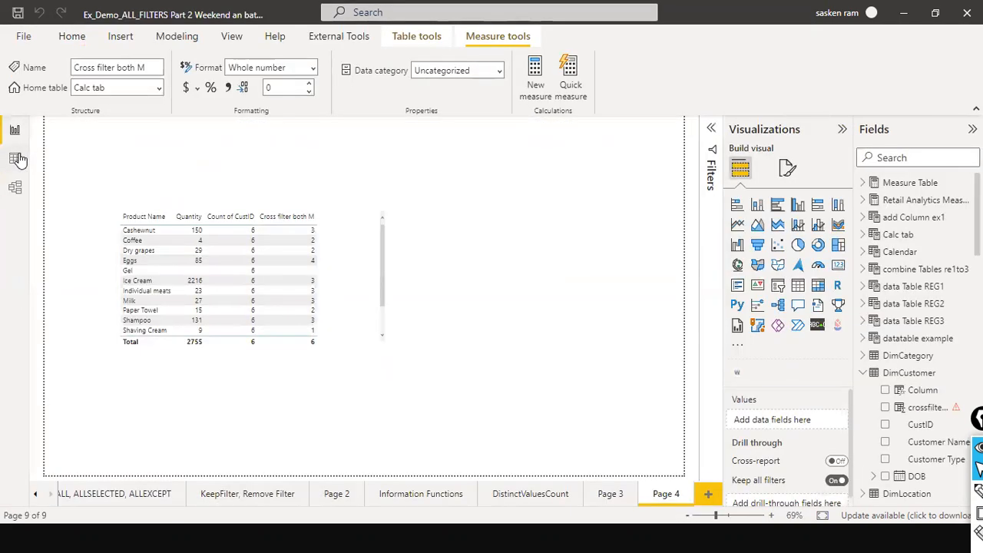
left_click(16, 158)
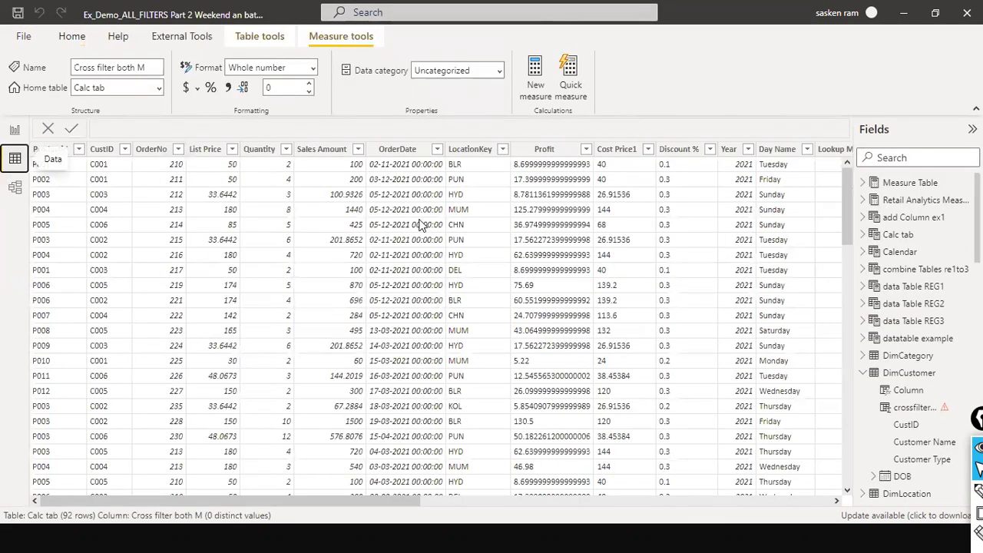
left_click(902, 254)
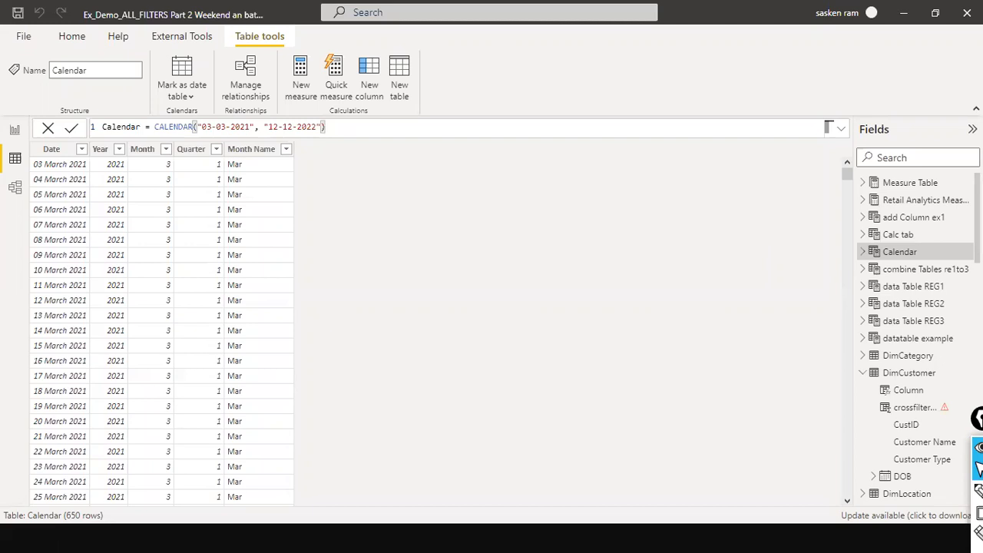
Add a new blank report page after Page 4.
left_click(16, 188)
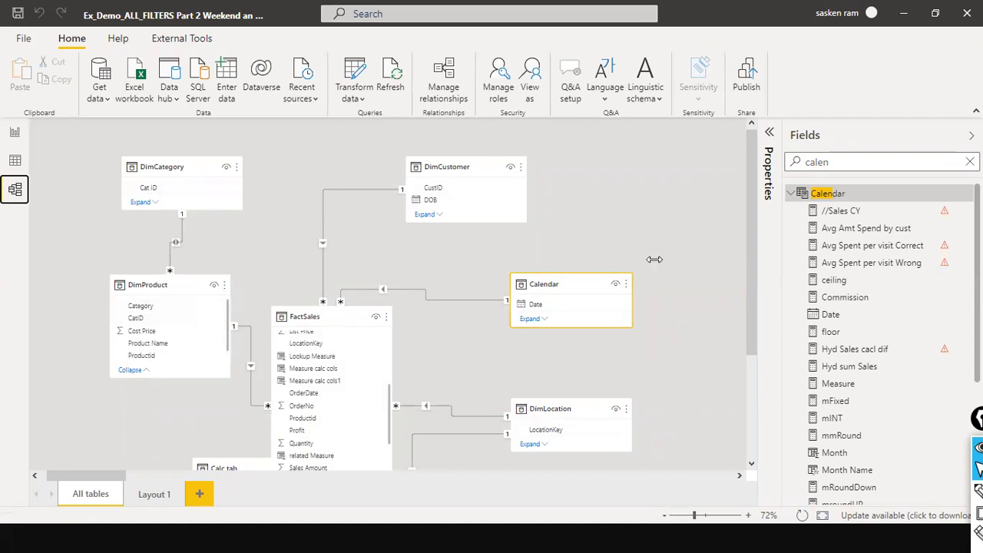
scroll(698, 282, "down", 3)
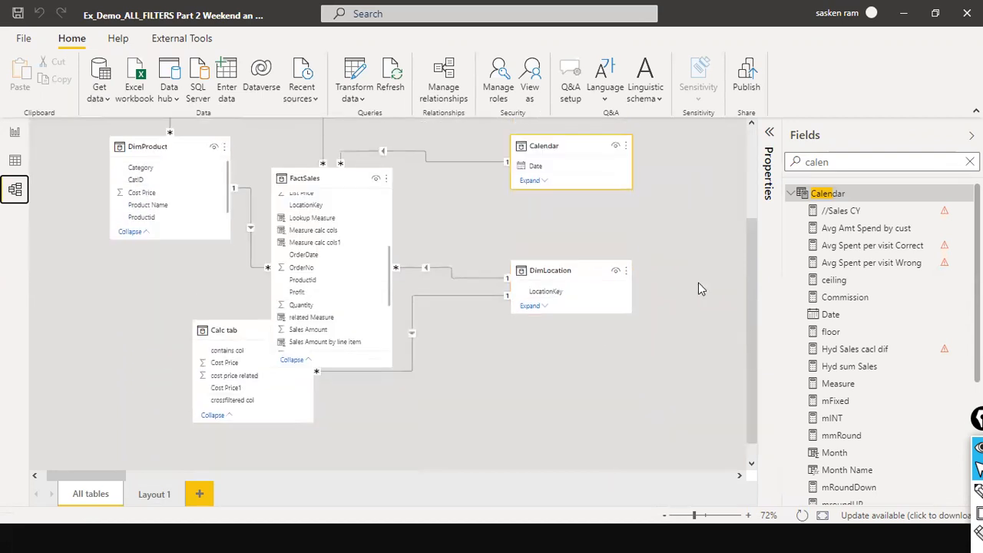
scroll(698, 282, "up", 3)
scroll(263, 224, "down", 3)
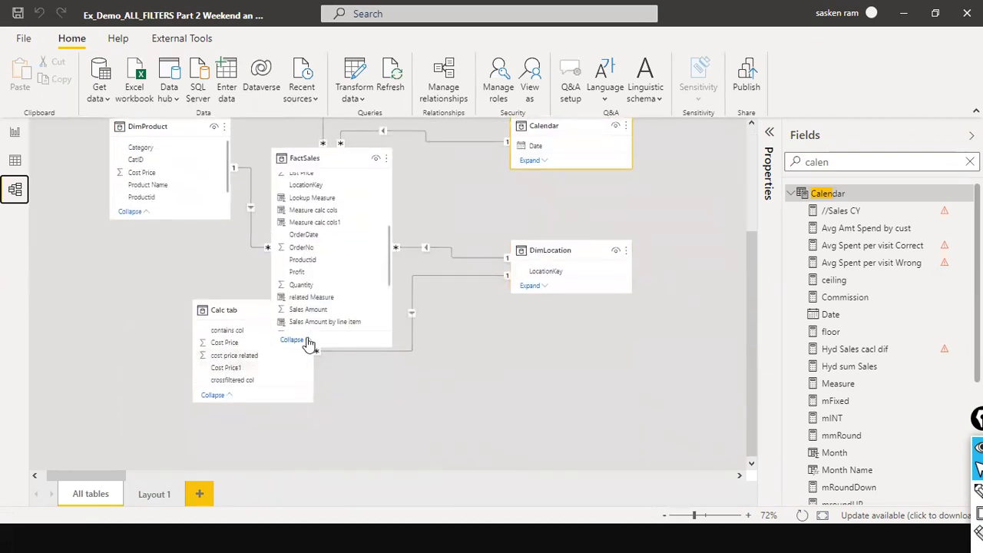
scroll(309, 345, "up", 3)
left_click(14, 131)
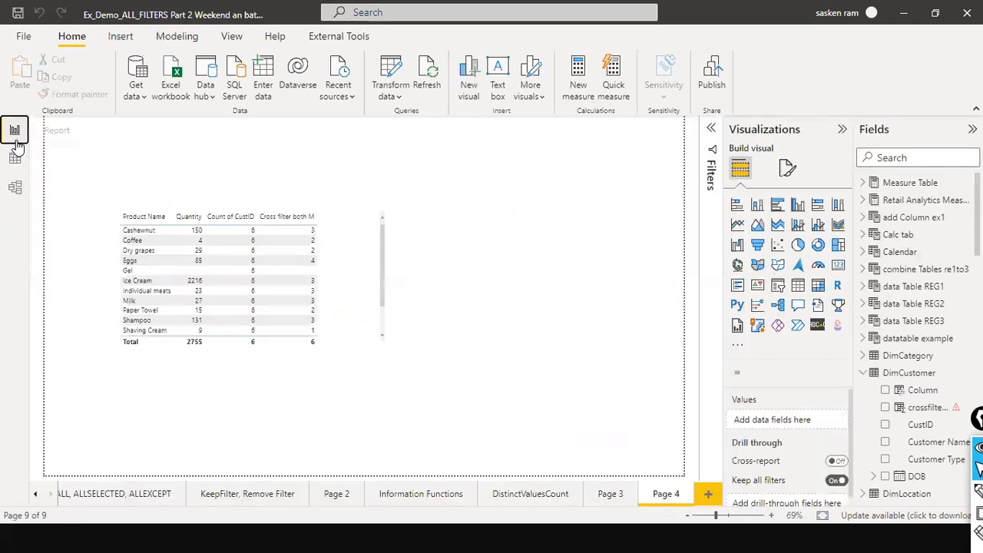
left_click(707, 499)
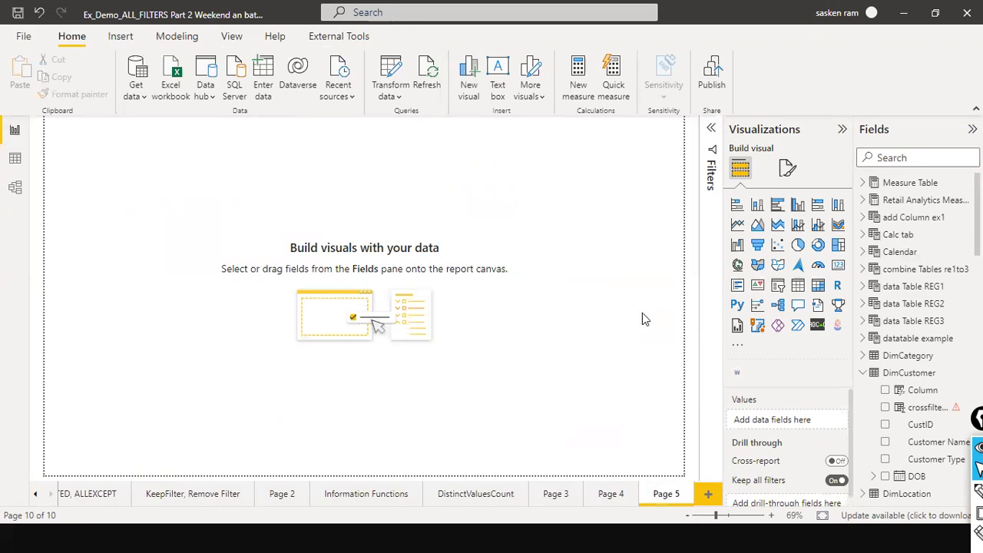
Review the Date Table Requirements slide and return to the Calendar table data.
key("alt+Tab")
key("alt+Tab")
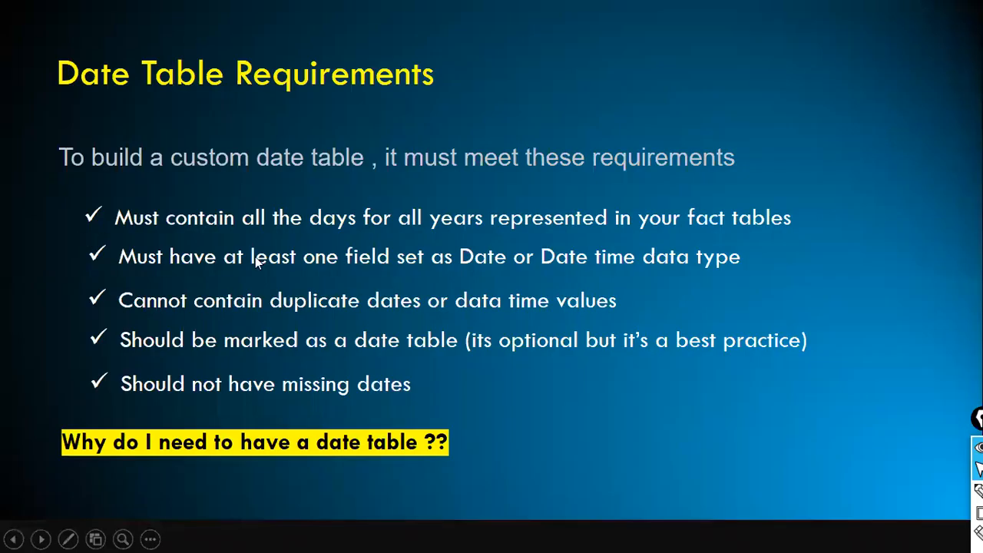
key("alt+Tab")
key("alt+Tab")
key("alt+Tab")
left_click(15, 159)
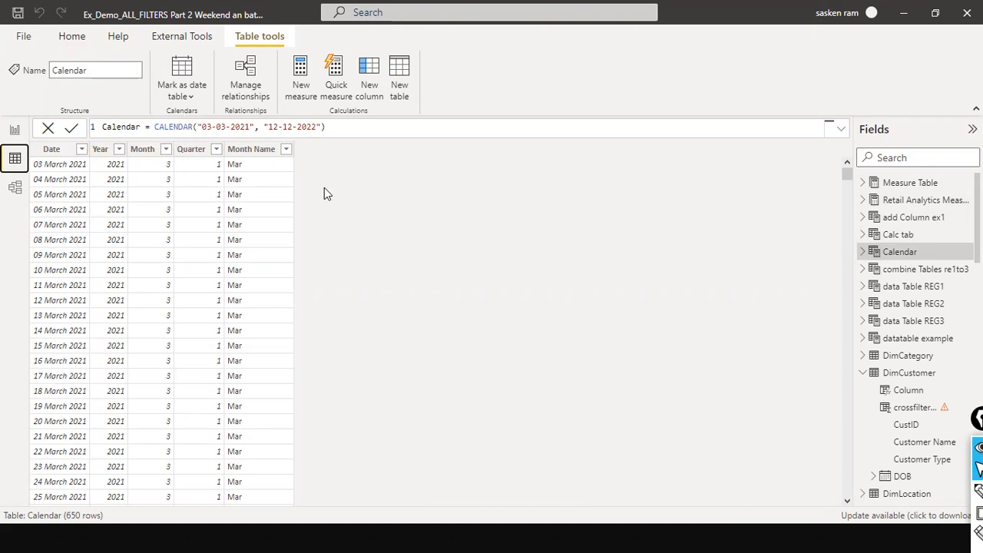
Highlight the end date argument "12-12-2022" of the CALENDAR formula.
left_click_drag(153, 126, 324, 128)
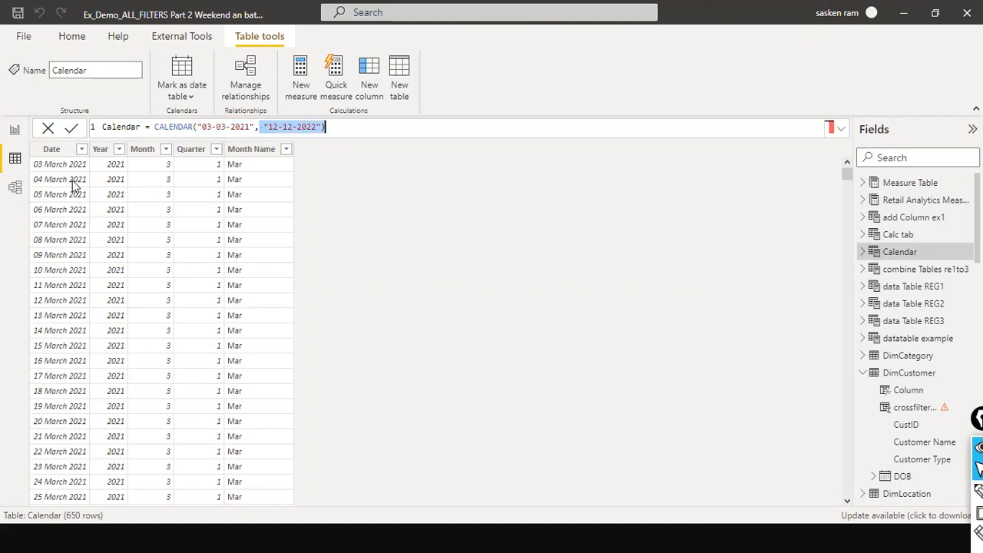
left_click(1, 463)
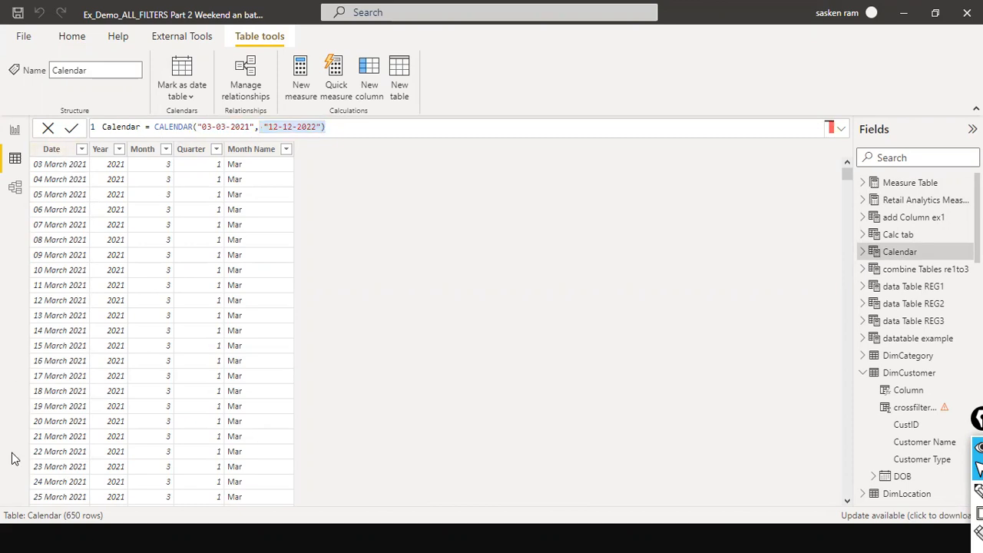
left_click_drag(196, 128, 267, 136)
left_click(250, 128)
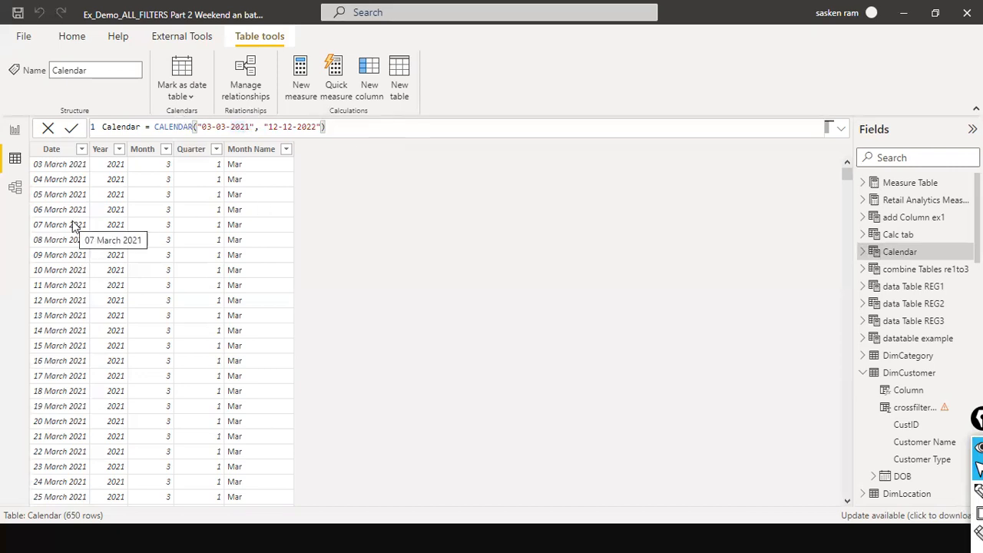
Switch to the Date Table Requirements slide and back to the Calendar table.
key("alt+Tab")
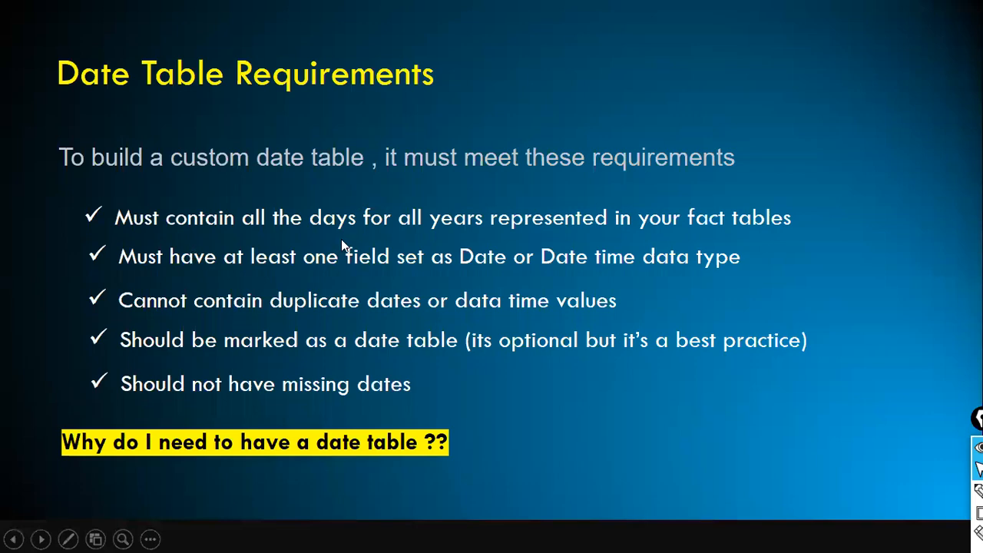
key("alt+Tab")
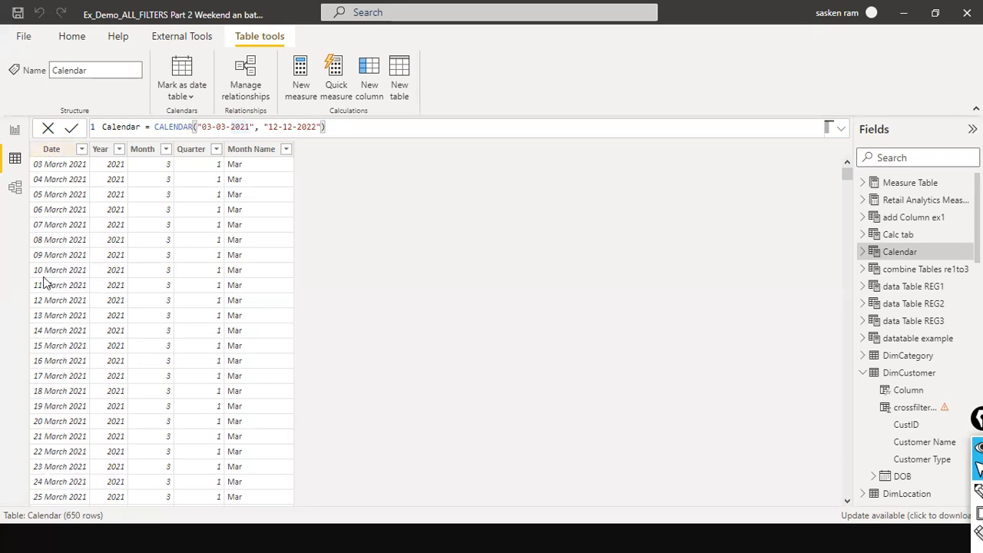
key("alt+Tab")
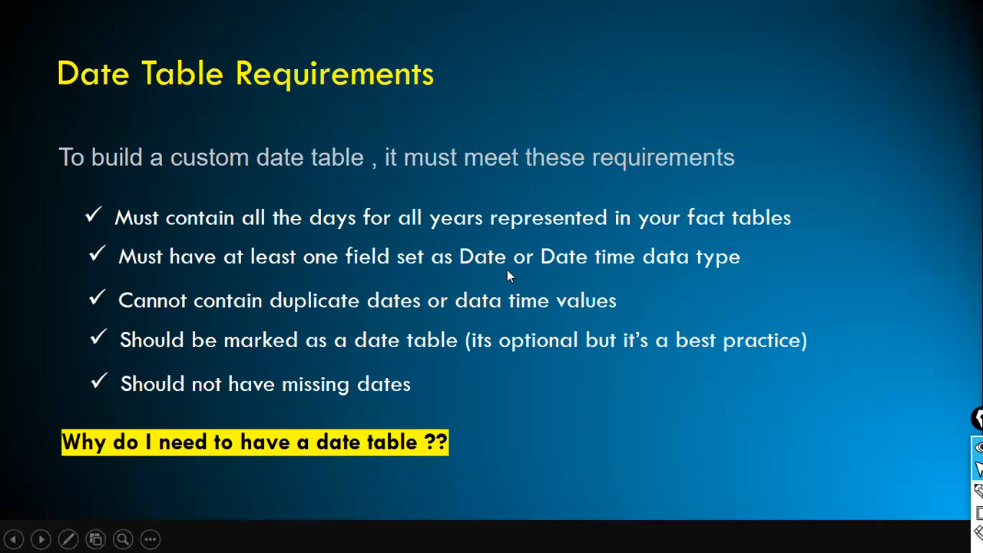
key("alt+Tab")
Select the Calendar table's Date column and compare it against the requirements slide.
left_click(50, 149)
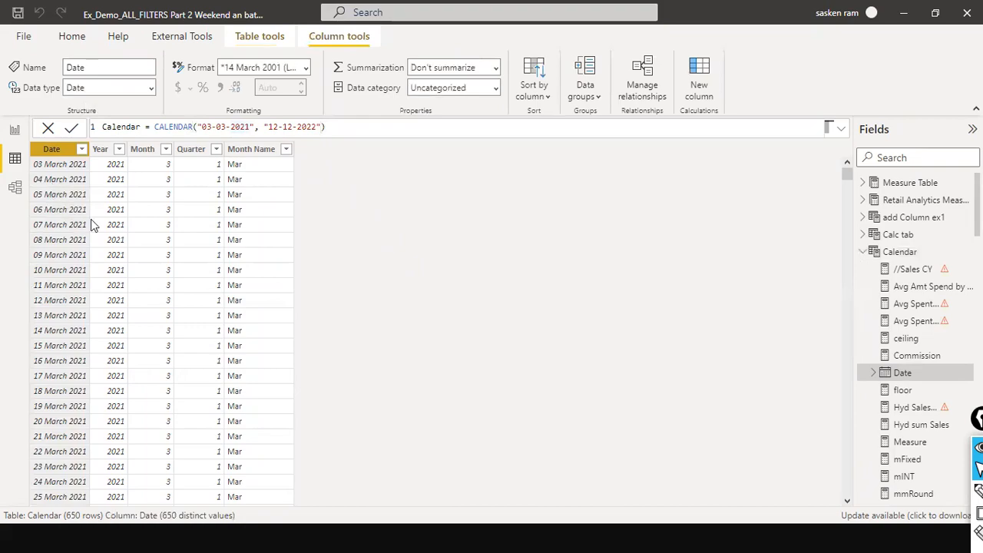
key("alt+Tab")
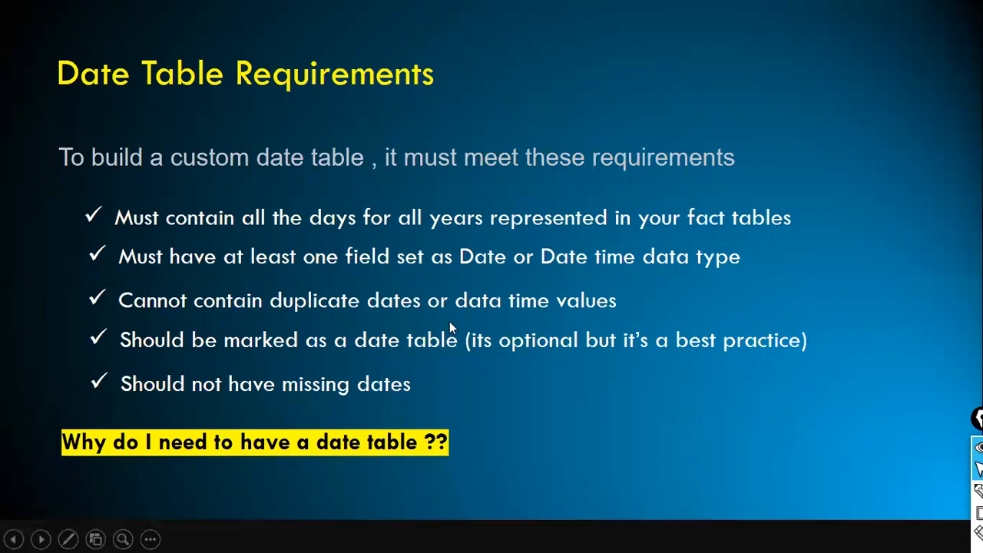
key("alt+Tab")
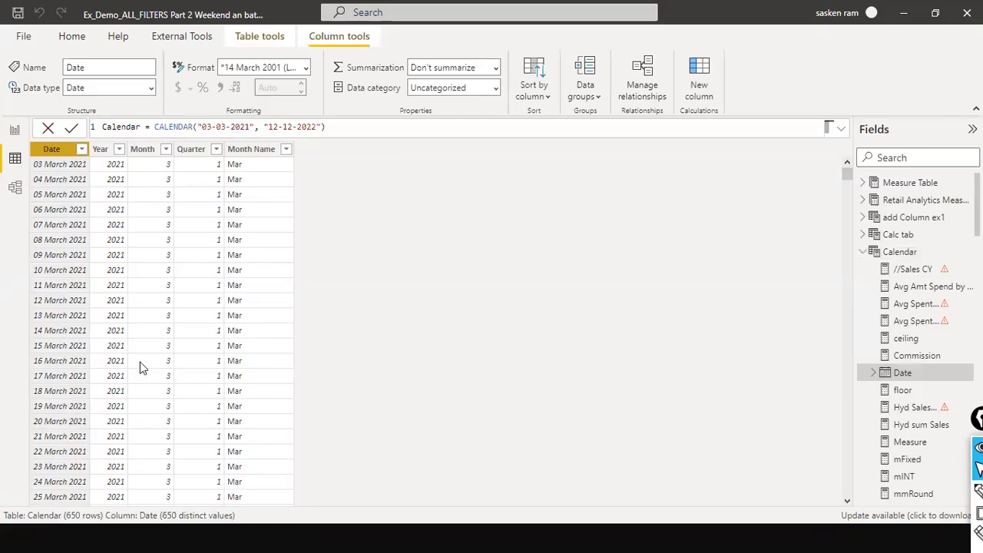
key("alt+Tab")
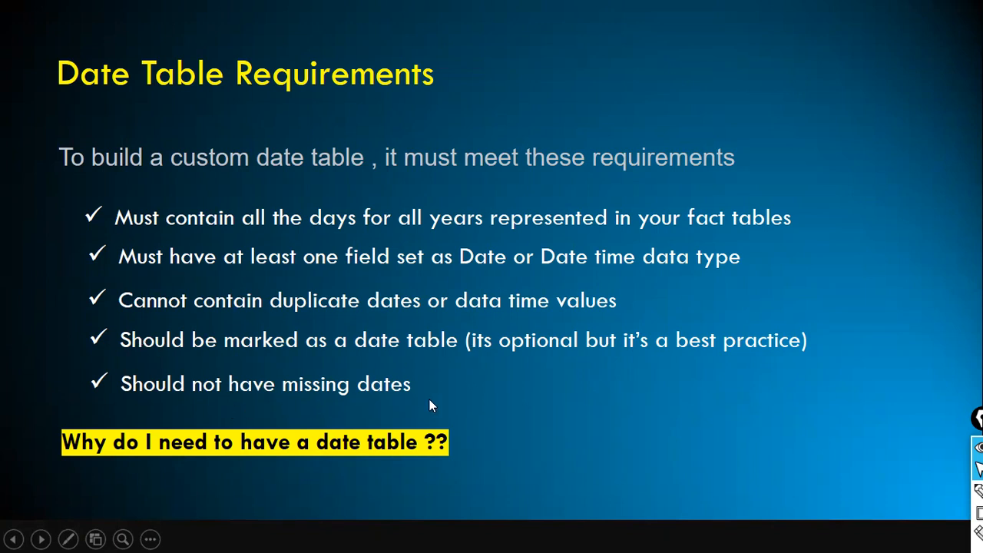
key("alt+Tab")
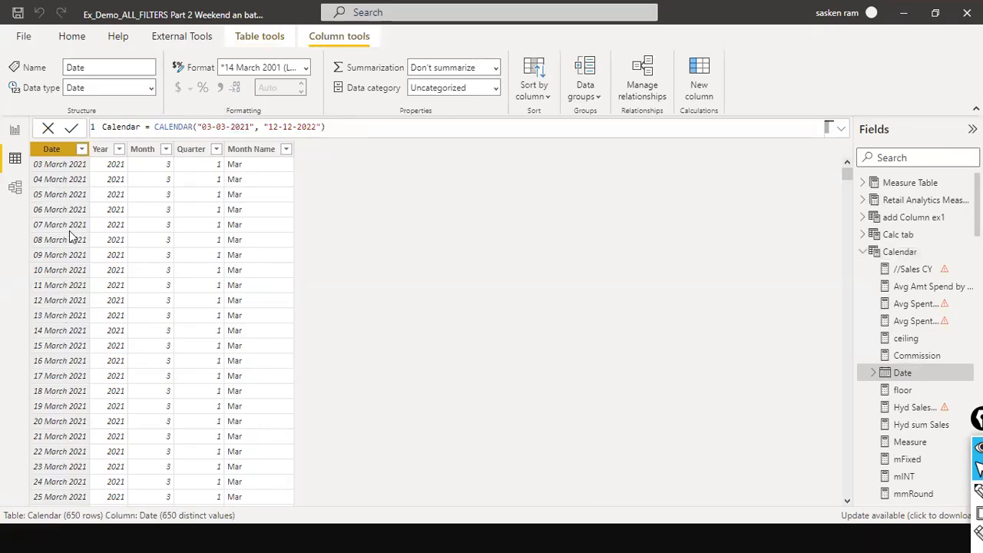
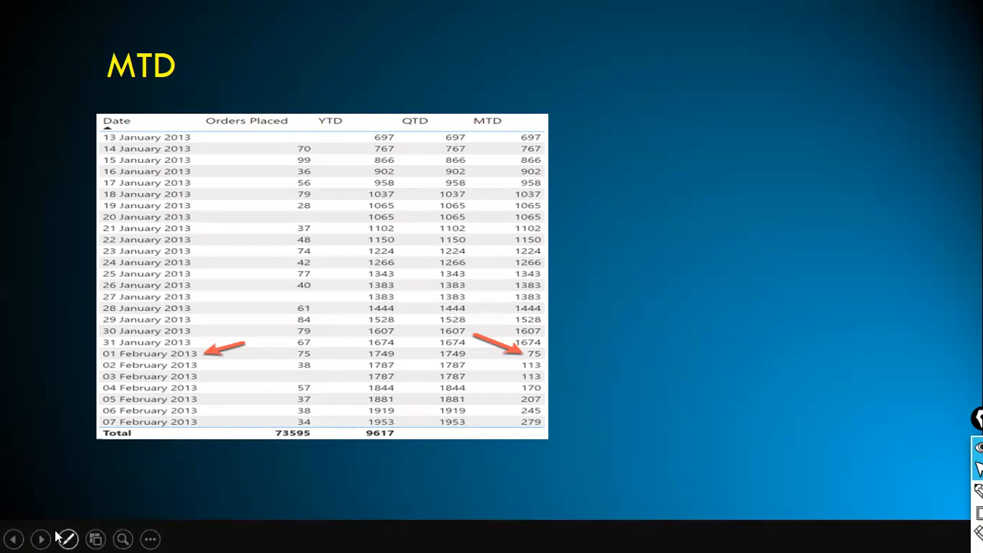
Annotate the MTD slide with arrows pointing at the MTD title, the Date column, the Orders Placed column and the month boundary rows.
left_click(6, 56)
mouse_move(161, 79)
left_mouse_down()
mouse_move(158, 139)
mouse_move(161, 129)
left_mouse_up()
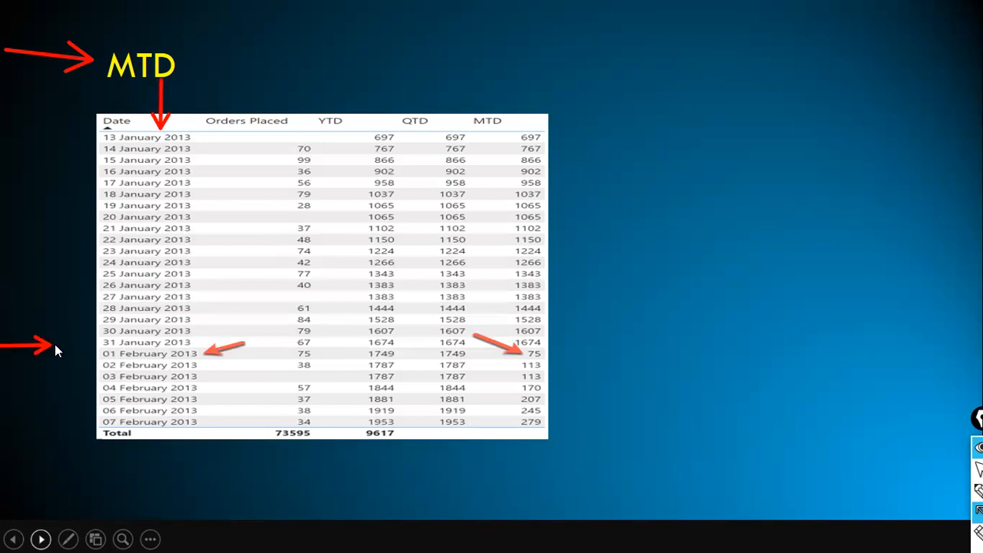
left_click_drag(85, 350, 106, 351)
left_click_drag(291, 143, 290, 338)
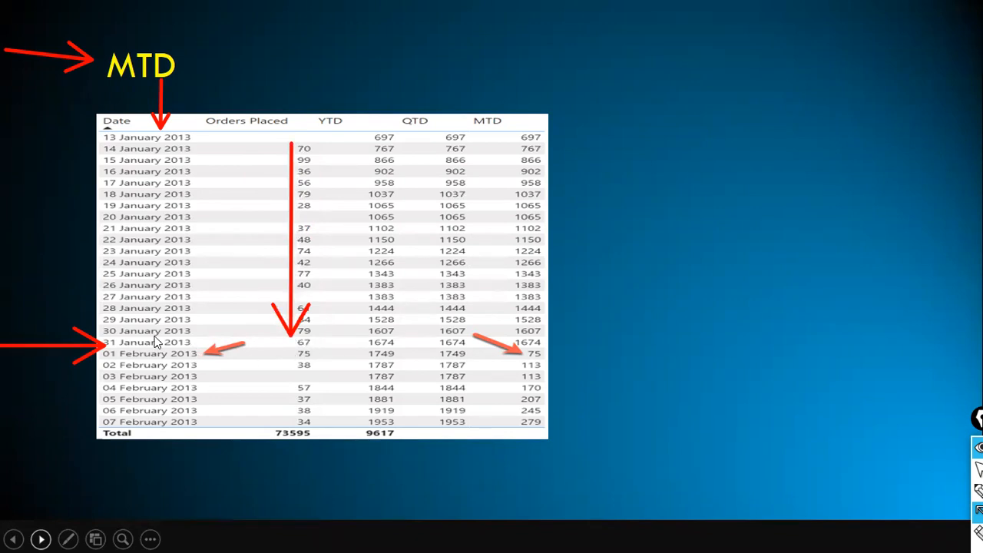
left_click(202, 330)
left_click_drag(304, 340, 301, 341)
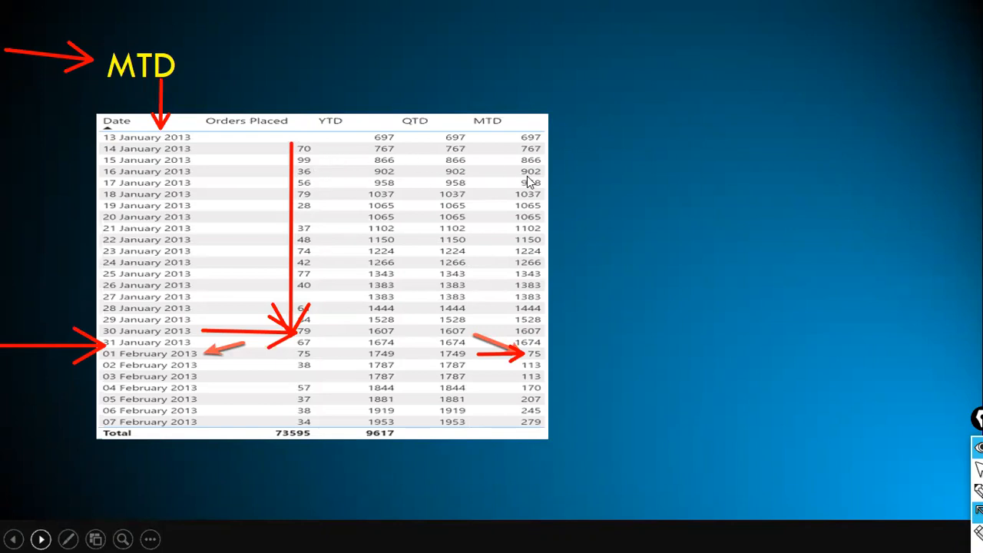
Draw a box around the first Orders Placed values and an arrow from it to the MTD column.
key("ctrl+shift+r")
left_click_drag(291, 141, 318, 178)
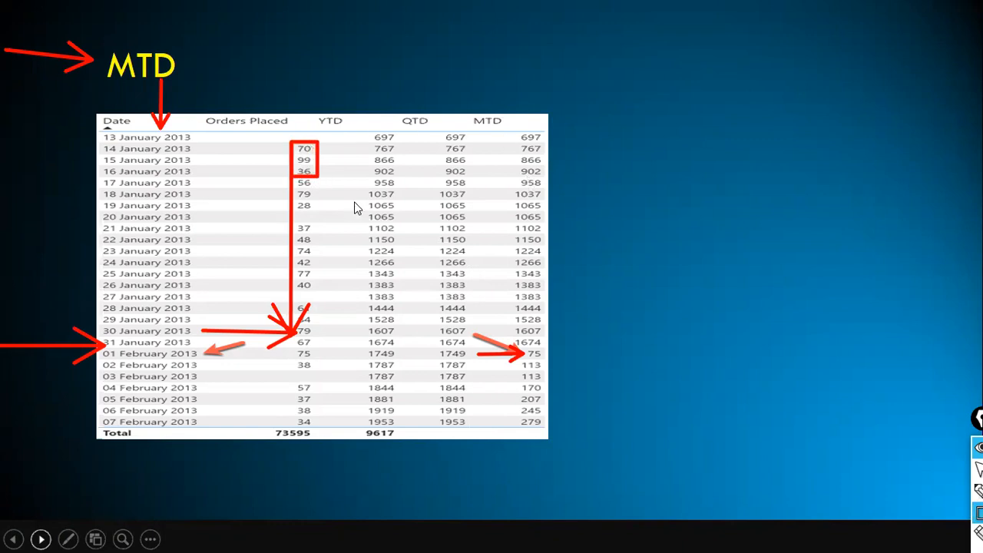
key("ctrl+shift+a")
mouse_move(311, 178)
left_mouse_down()
mouse_move(393, 187)
mouse_move(520, 172)
left_mouse_up()
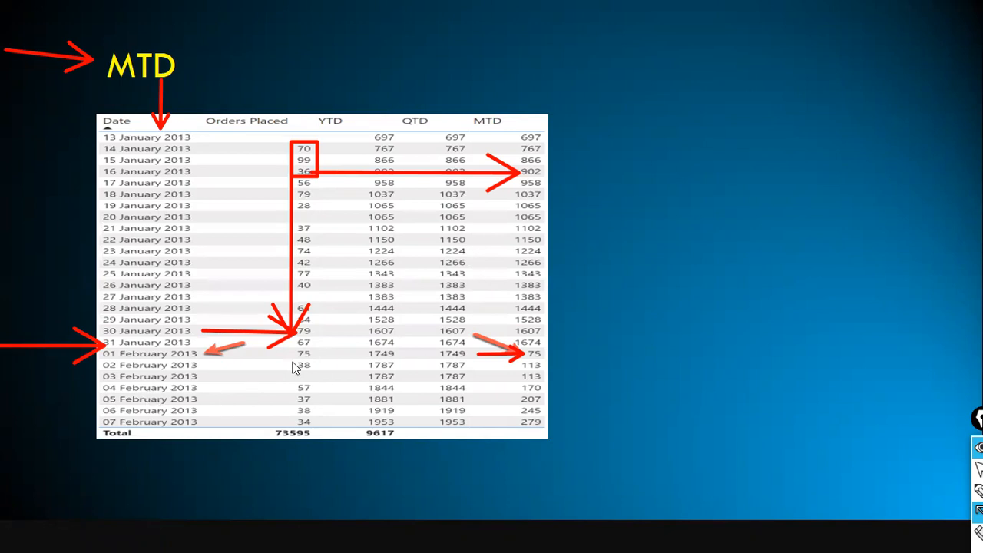
Switch back to Power BI and open the report view of the model.
key("alt+Tab")
key("alt+Tab")
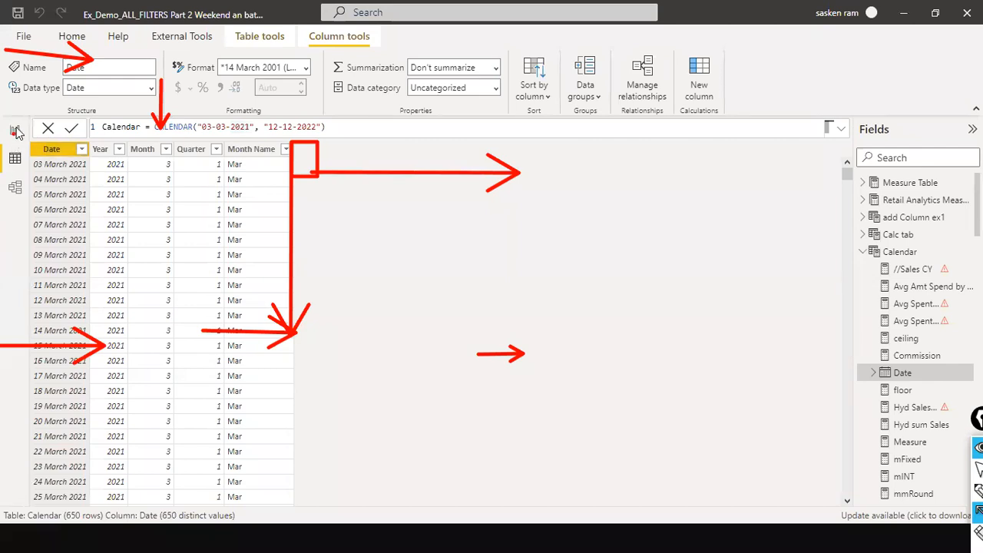
key("ctrl+shift+2")
left_click(16, 132)
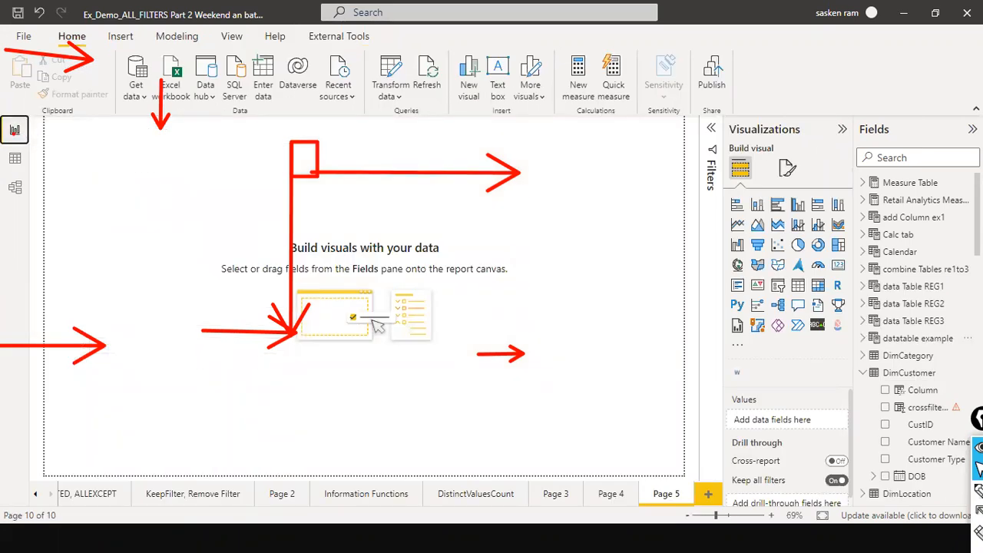
Browse the Fields pane and search it for the SALES_W04 table.
left_click(864, 373)
scroll(891, 334, "down", 5)
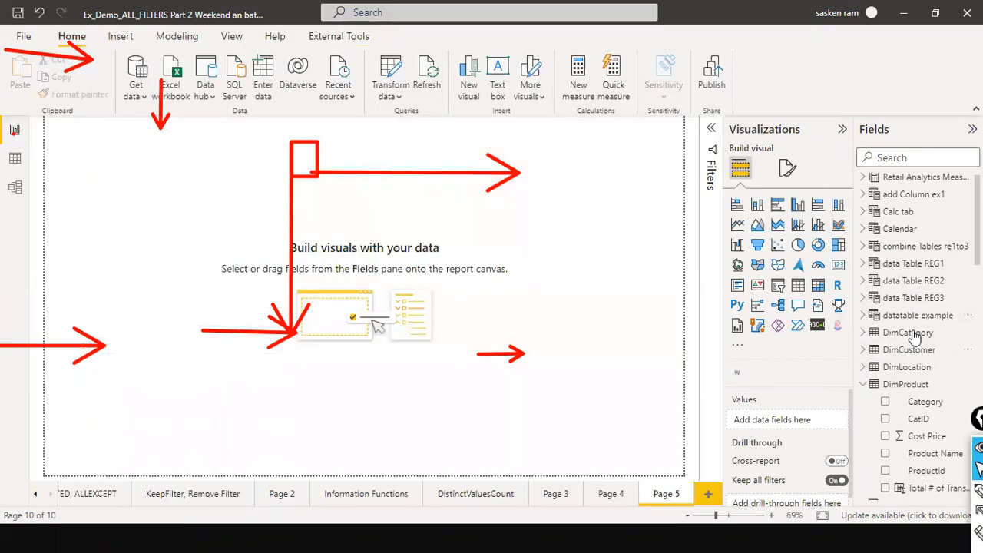
scroll(914, 341, "down", 10)
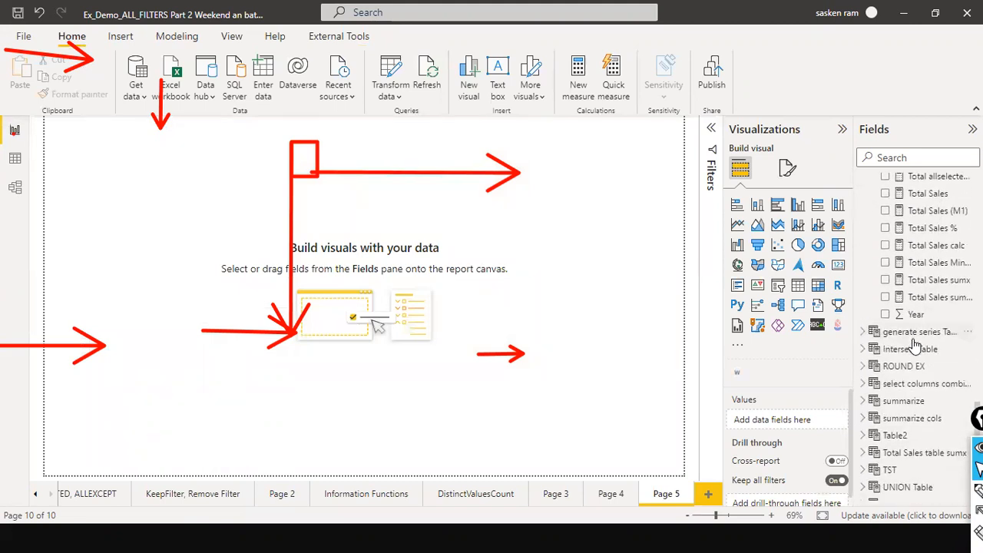
scroll(914, 345, "up", 4)
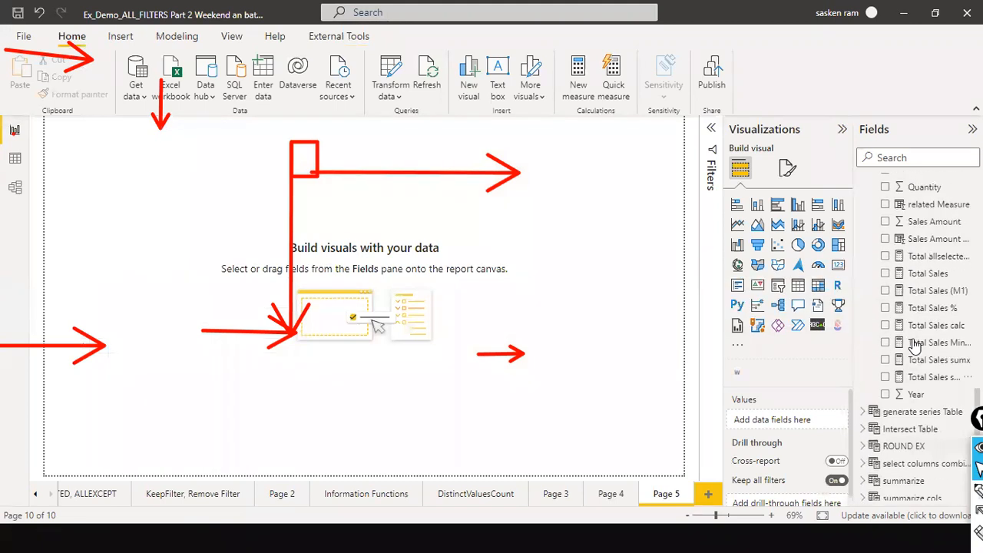
left_click(888, 157)
type("SALES")
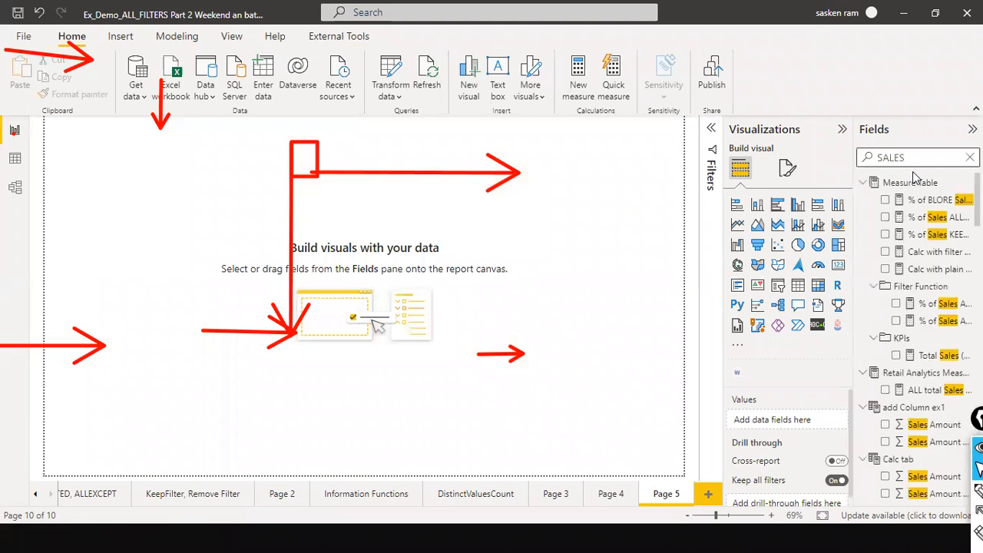
type("_W04")
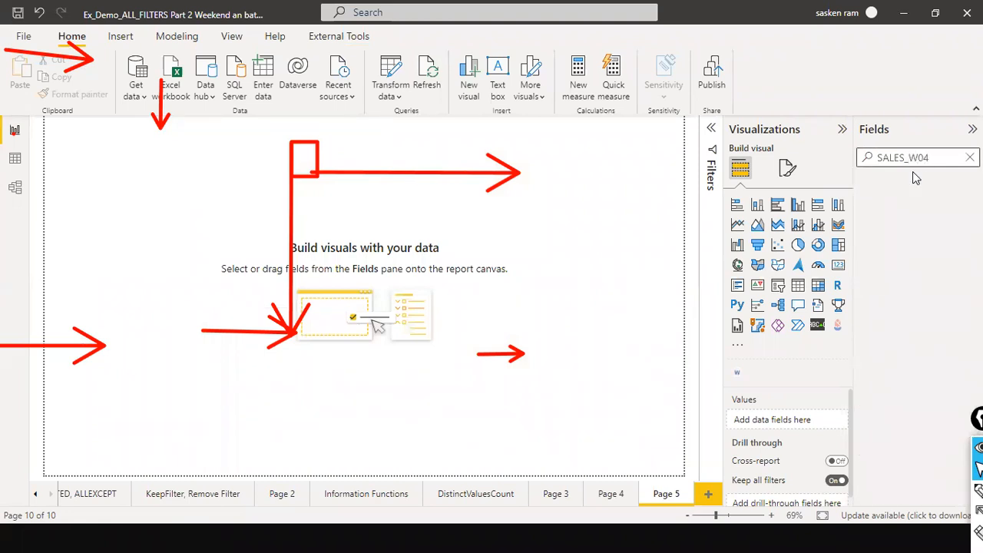
key("BackSpace")
key("BackSpace")
key("BackSpace")
key("BackSpace")
key("BackSpace")
key("BackSpace")
key("BackSpace")
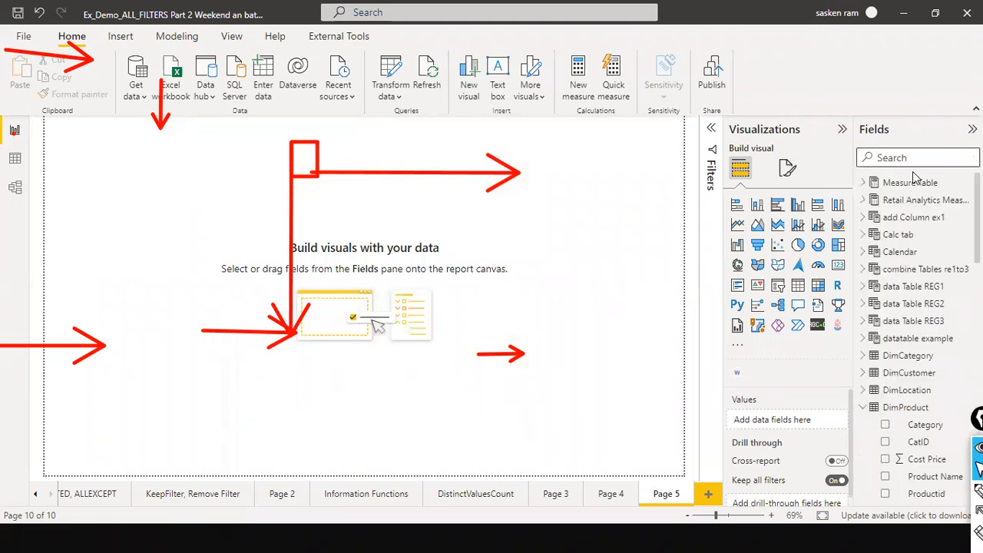
Switch to the Day3_DAX_All_AllSelected_AllExcept report and add a new page.
key("alt+Tab")
key("alt+Tab")
key("alt+Tab")
key("alt+Tab")
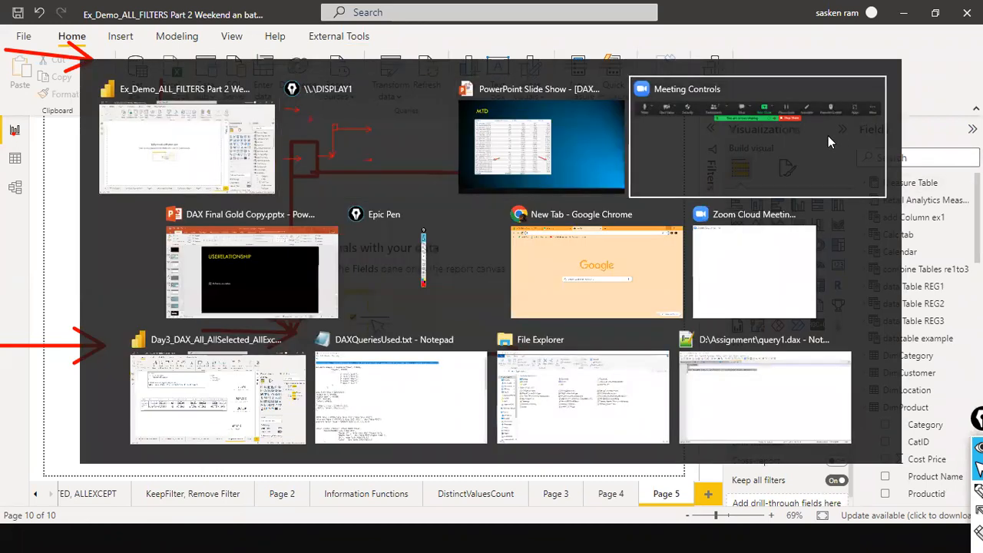
key("alt+Tab")
key("alt+Tab")
key("alt+Tab")
key("alt+Tab")
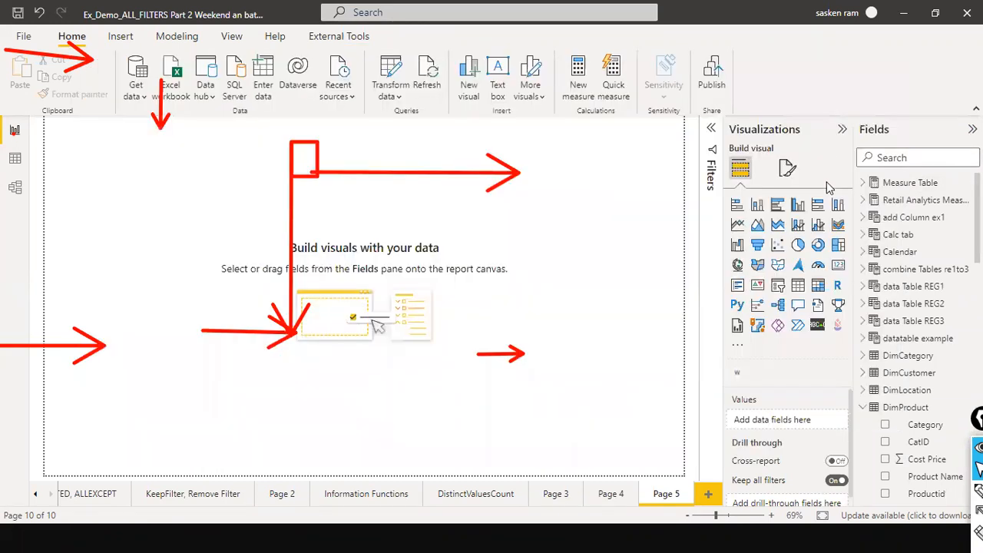
left_click(707, 493)
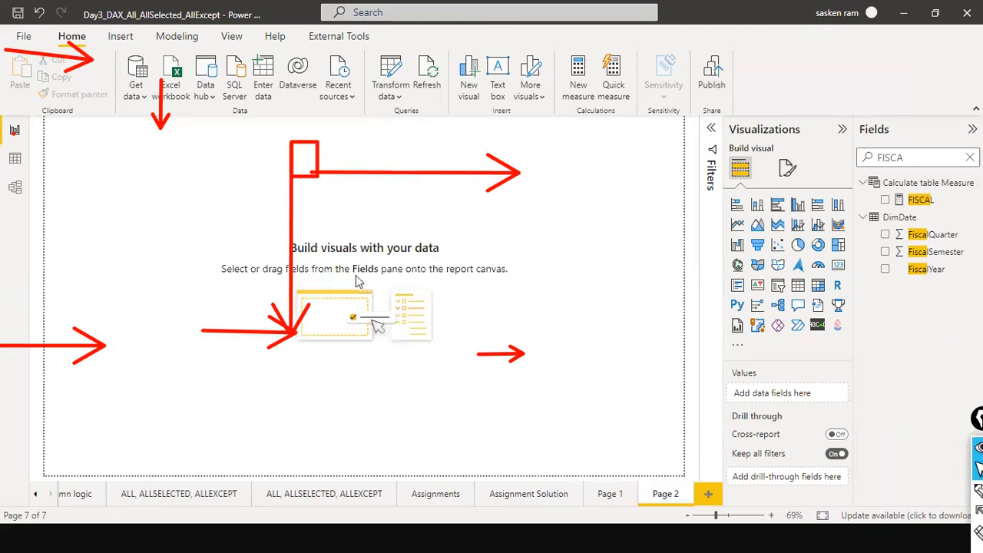
Clear the field search, insert a table visual and widen it on the canvas.
key("ctrl+shift+7")
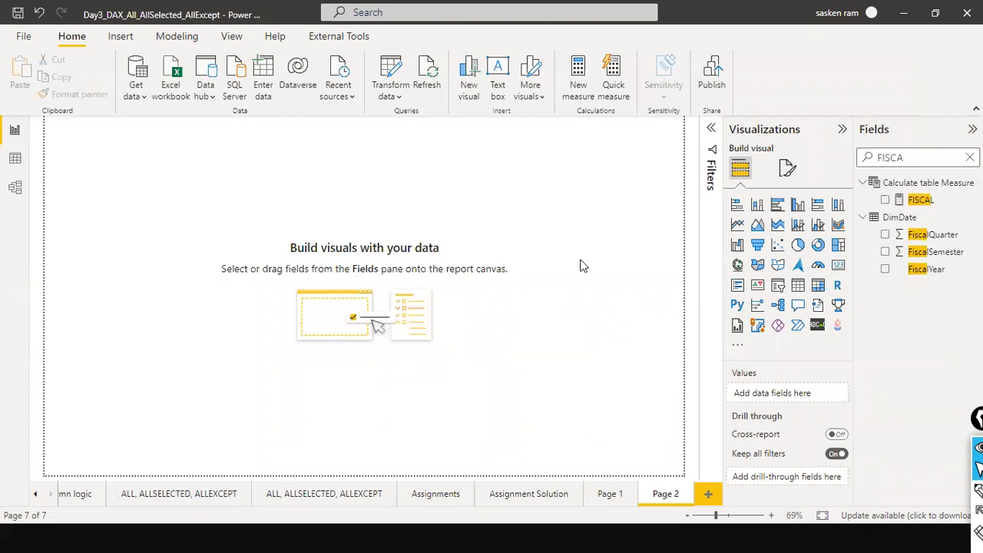
left_click(970, 157)
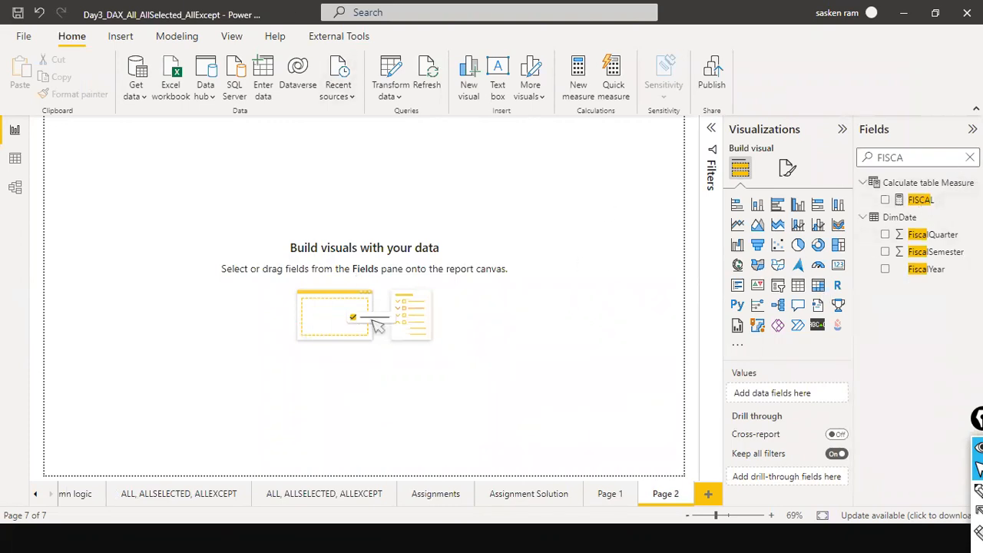
left_click(797, 285)
left_click_drag(153, 231, 207, 353)
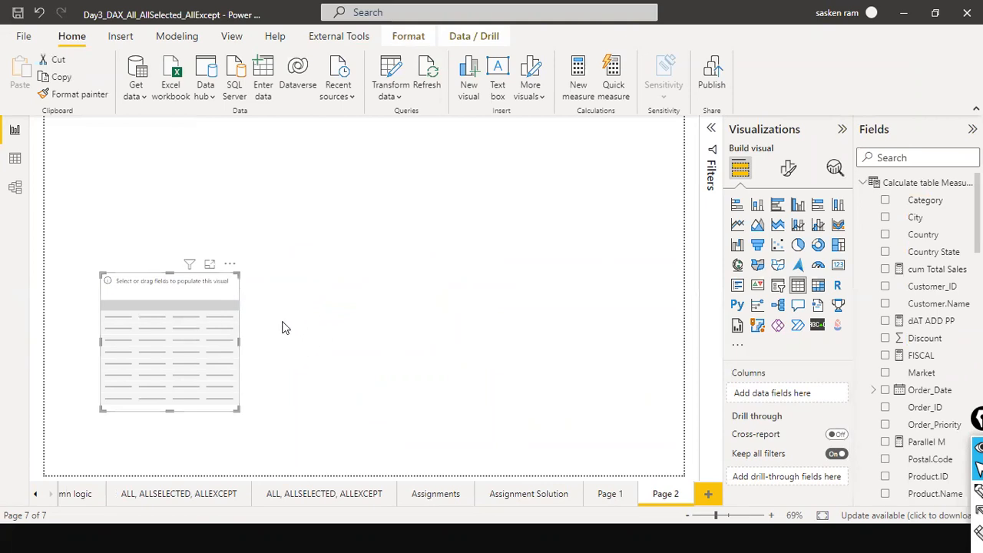
left_click_drag(240, 341, 327, 346)
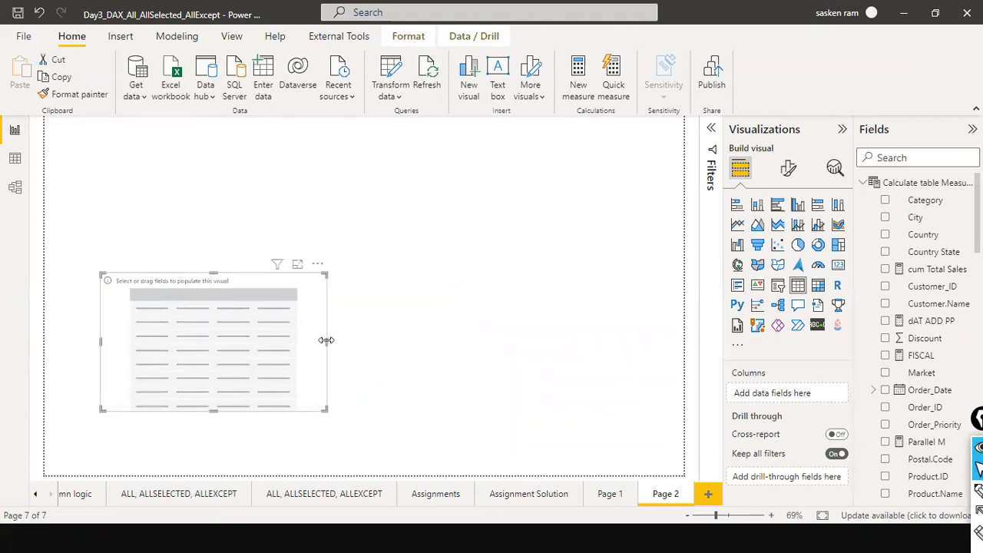
Add two slicer visuals and place them along the top of the canvas.
left_click(522, 227)
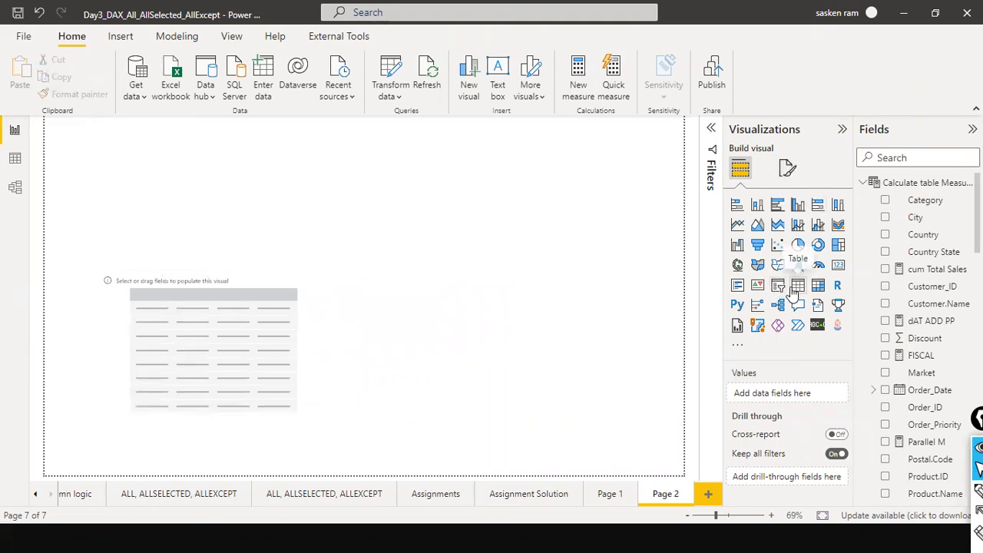
left_click_drag(326, 184, 405, 190)
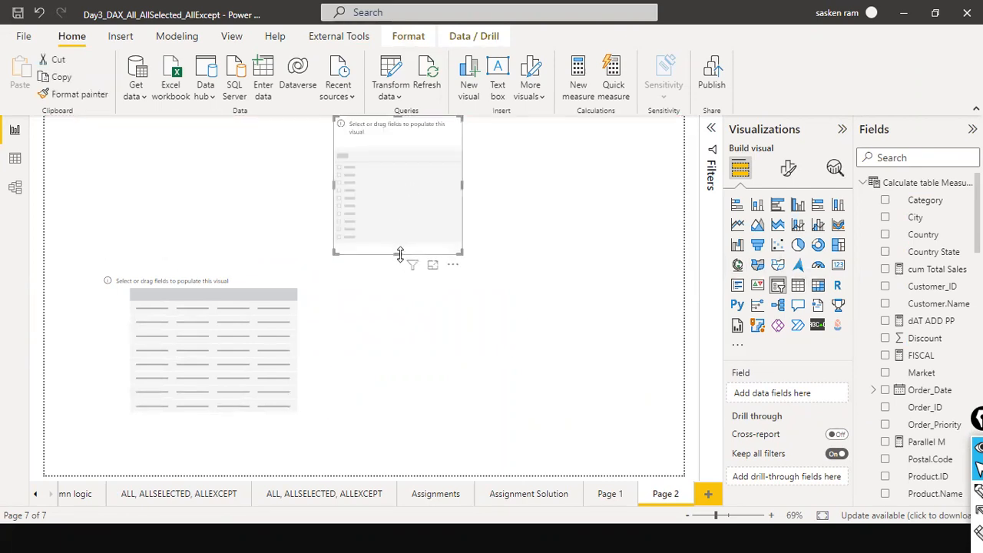
left_click_drag(399, 254, 408, 200)
left_click(439, 222)
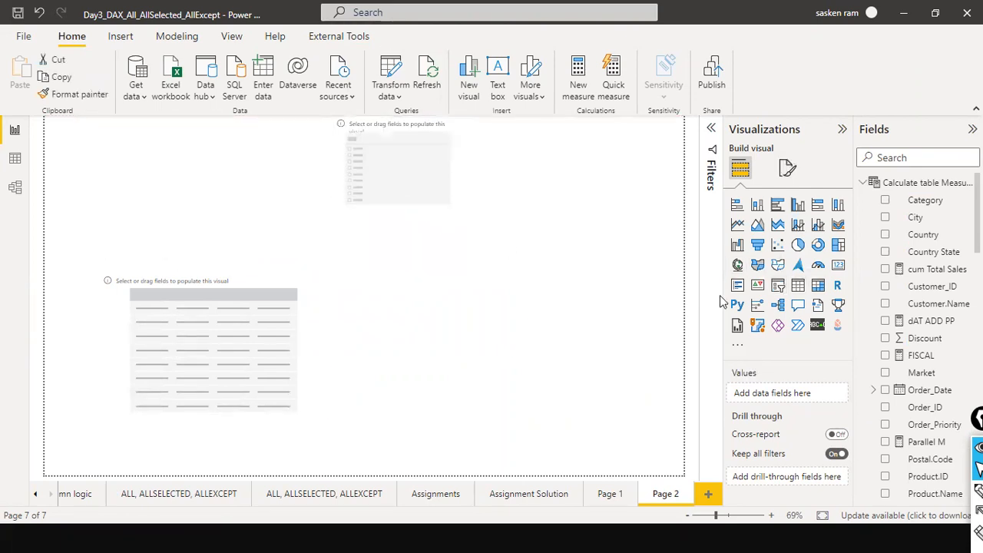
left_click(777, 286)
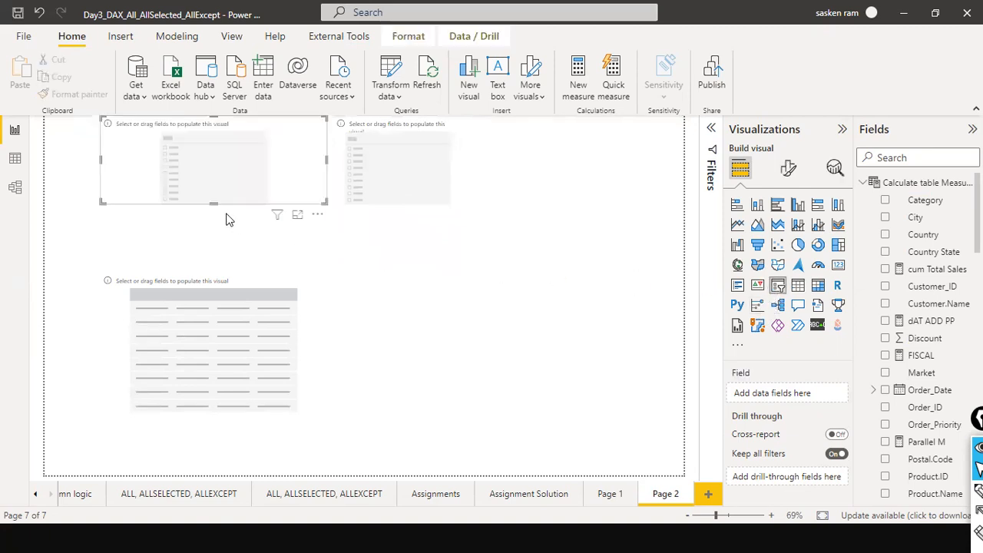
left_click_drag(204, 200, 469, 333)
left_click_drag(591, 298, 575, 169)
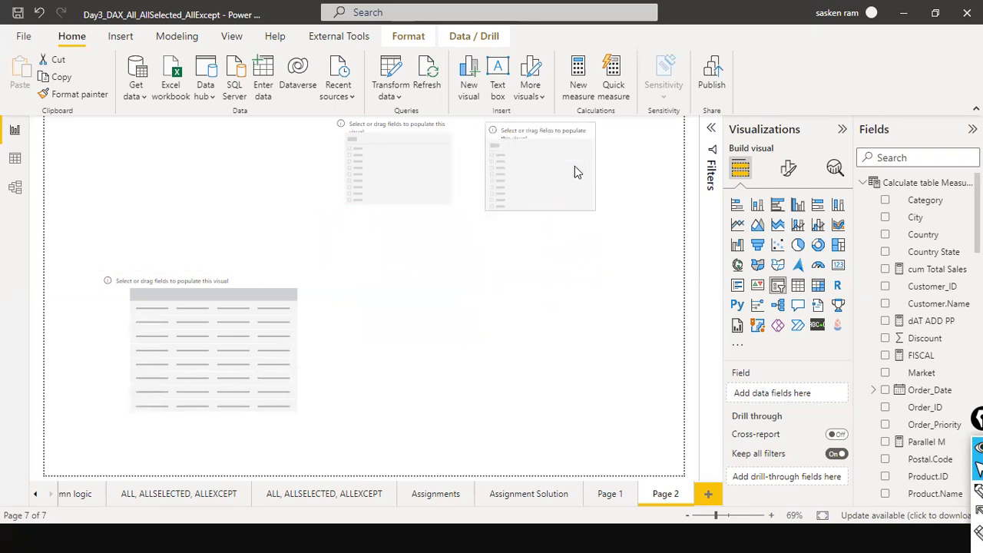
Add Dim_Date Month Name to one slicer and Dim_Date Year to the other slicer.
left_click(862, 184)
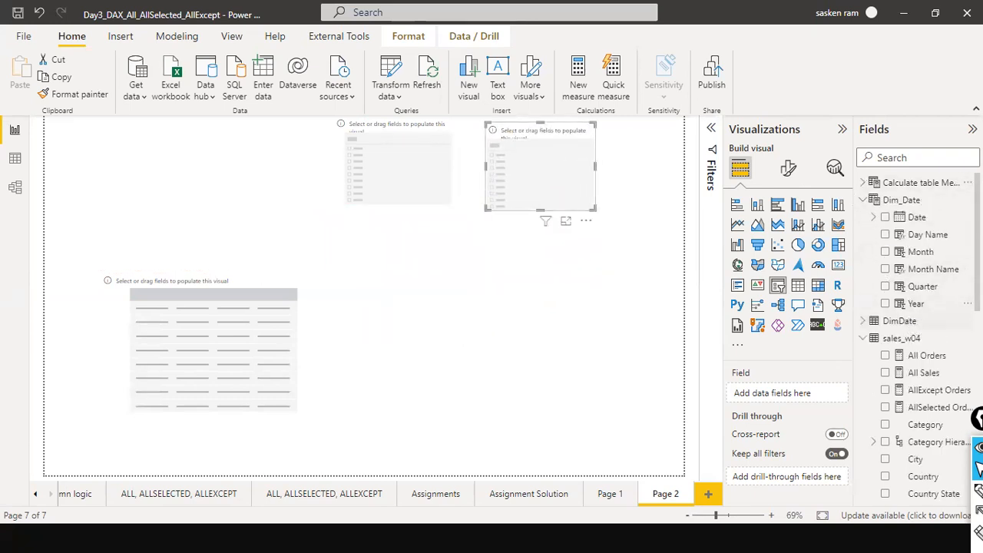
left_click_drag(933, 270, 557, 170)
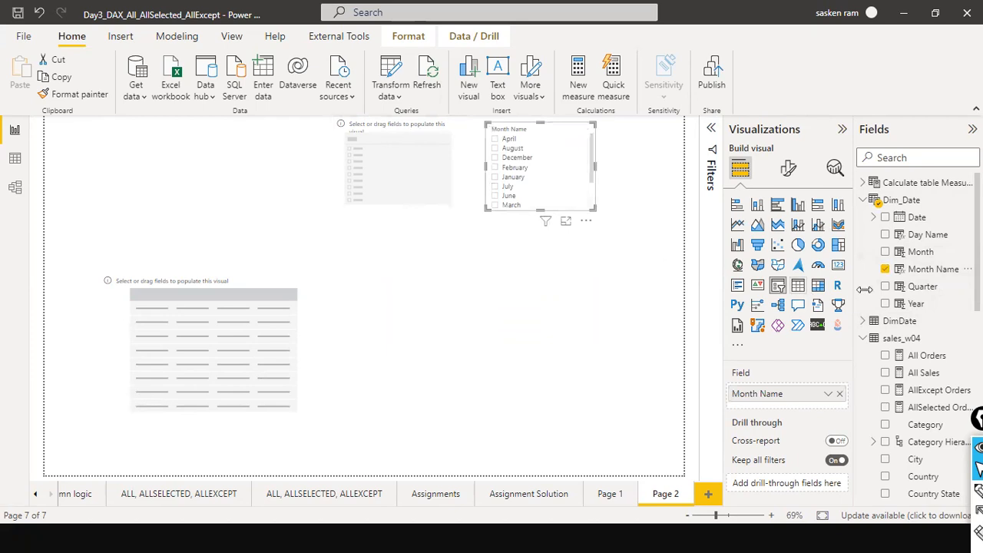
left_click_drag(916, 303, 413, 228)
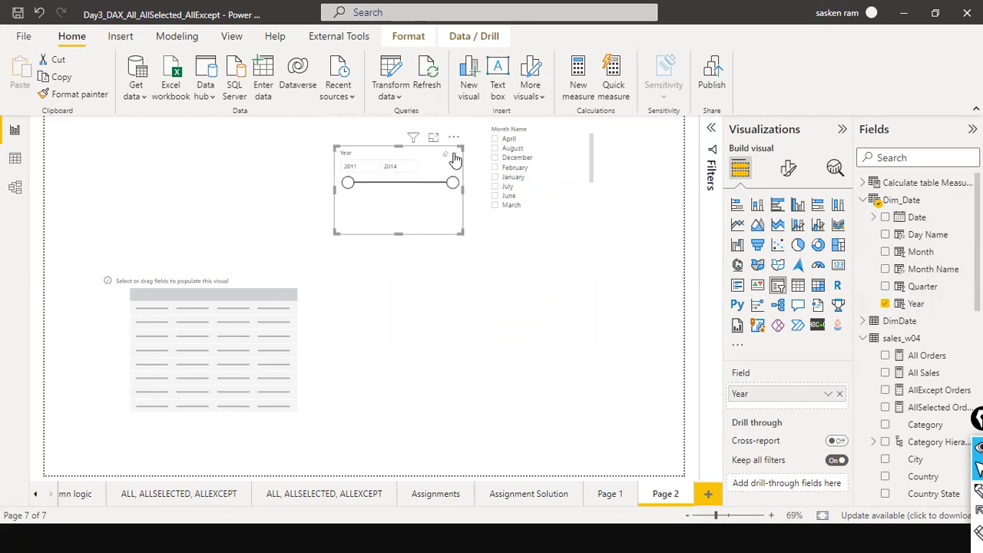
Change the Year slicer to a list style and resize it.
left_click(454, 156)
left_click(465, 175)
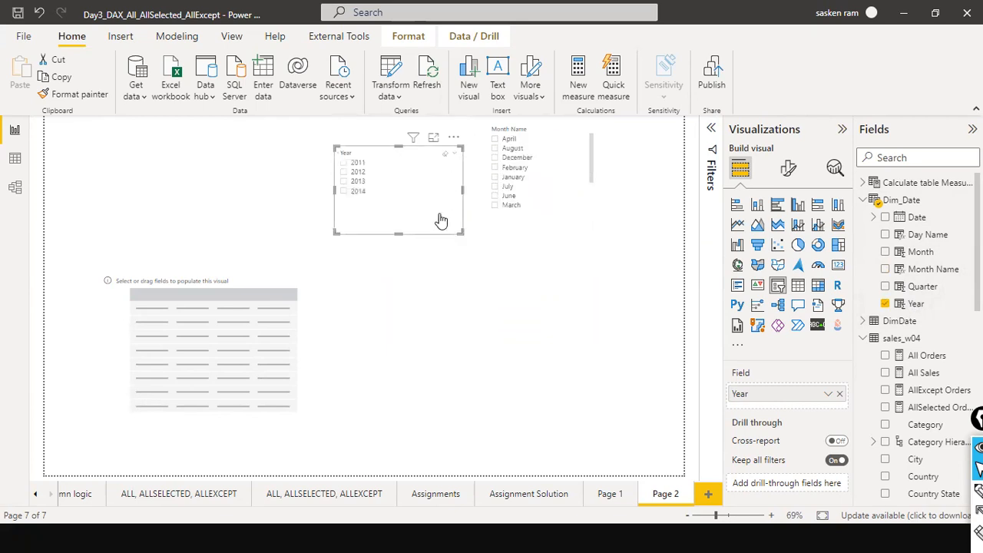
left_click_drag(466, 233, 444, 195)
left_click(475, 259)
left_click(387, 172)
left_click(455, 138)
left_click(499, 267)
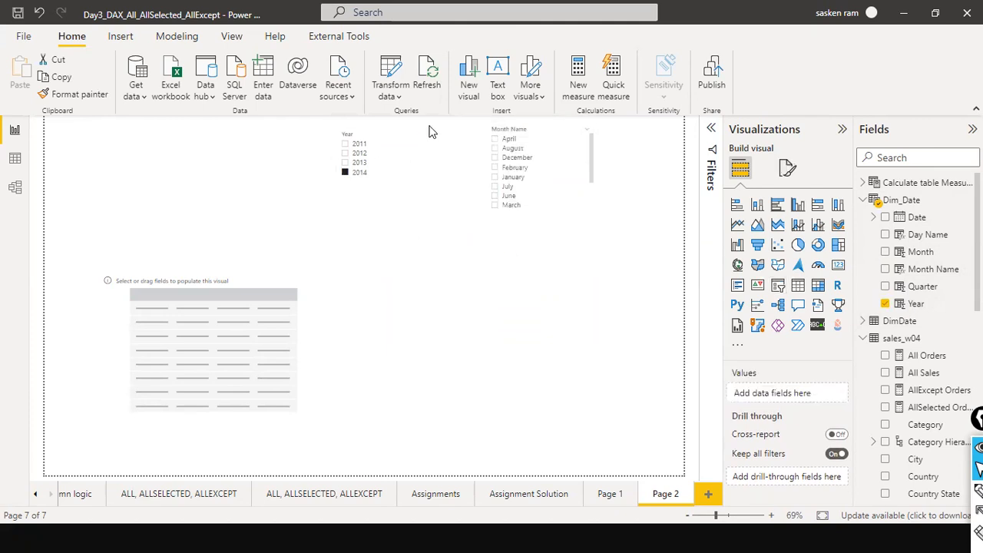
Change the Year slicer to Dropdown style and shrink its height to fit.
left_click(401, 152)
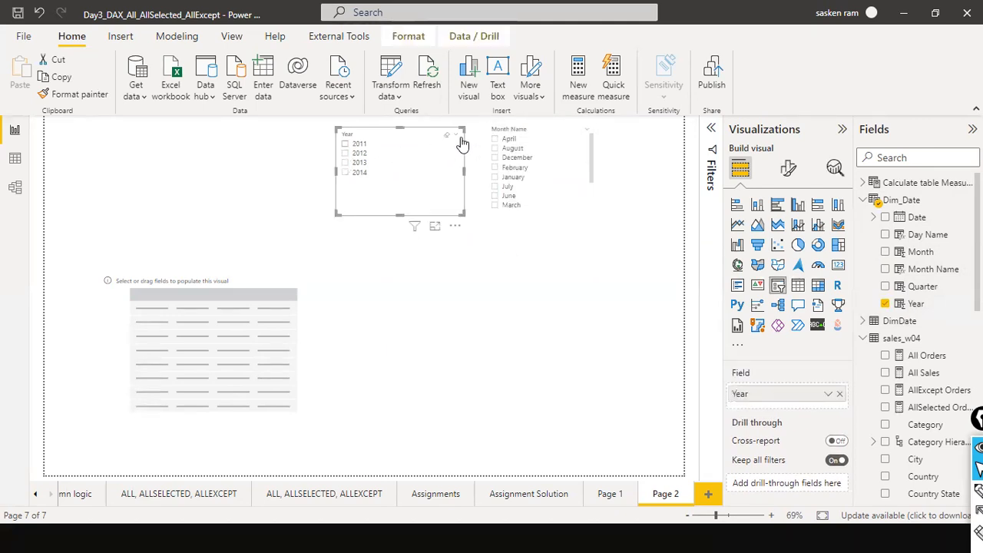
left_click(455, 136)
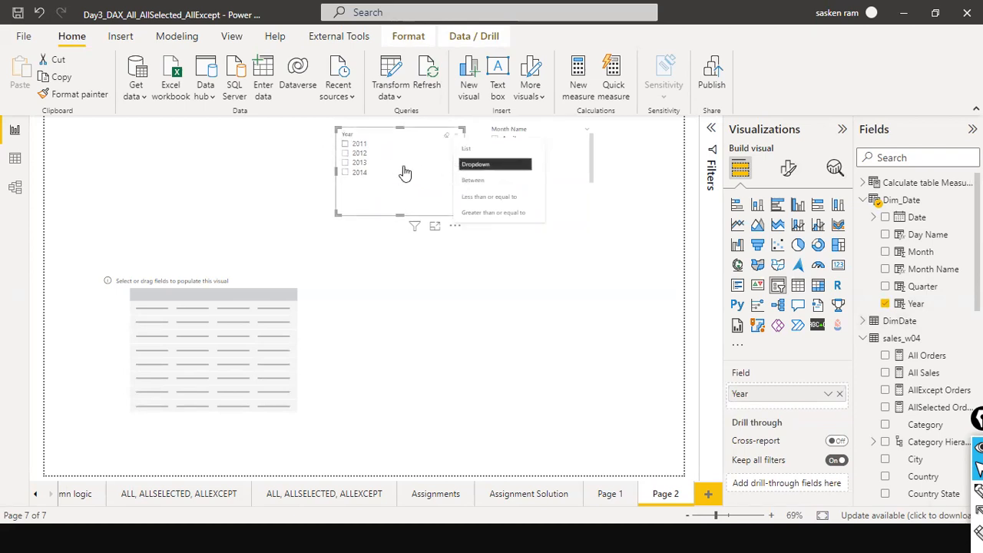
left_click(466, 167)
left_click(451, 155)
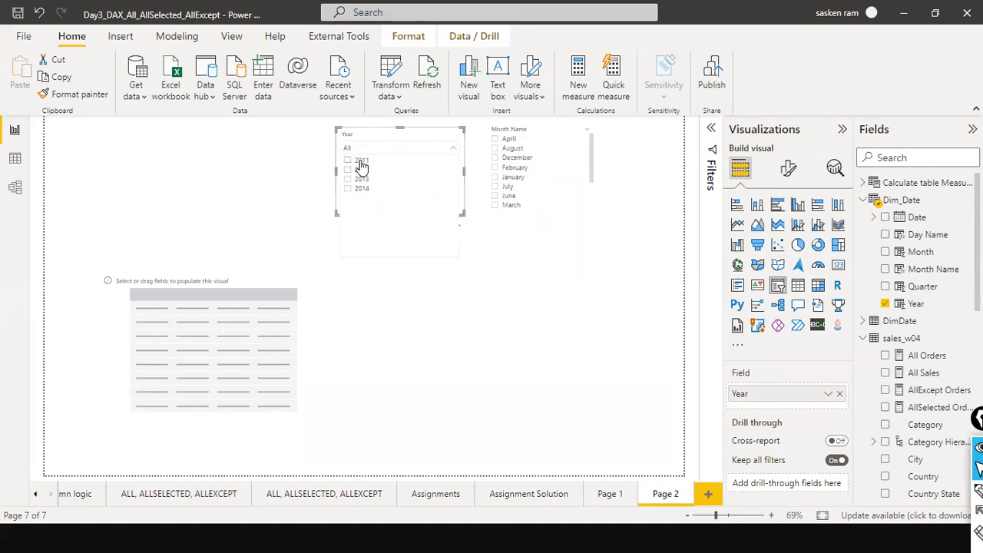
left_click(452, 156)
left_click(452, 155)
left_click(453, 155)
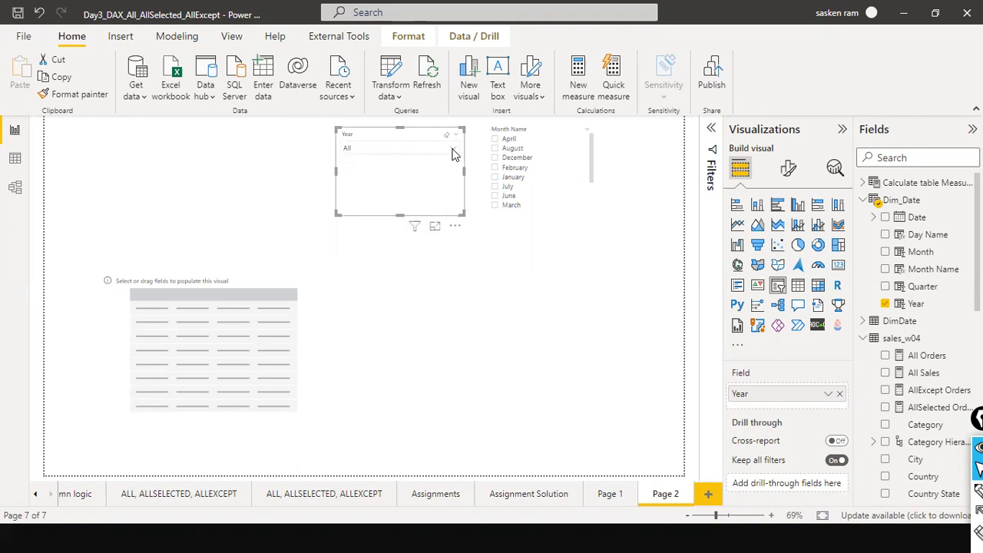
left_click_drag(400, 214, 409, 165)
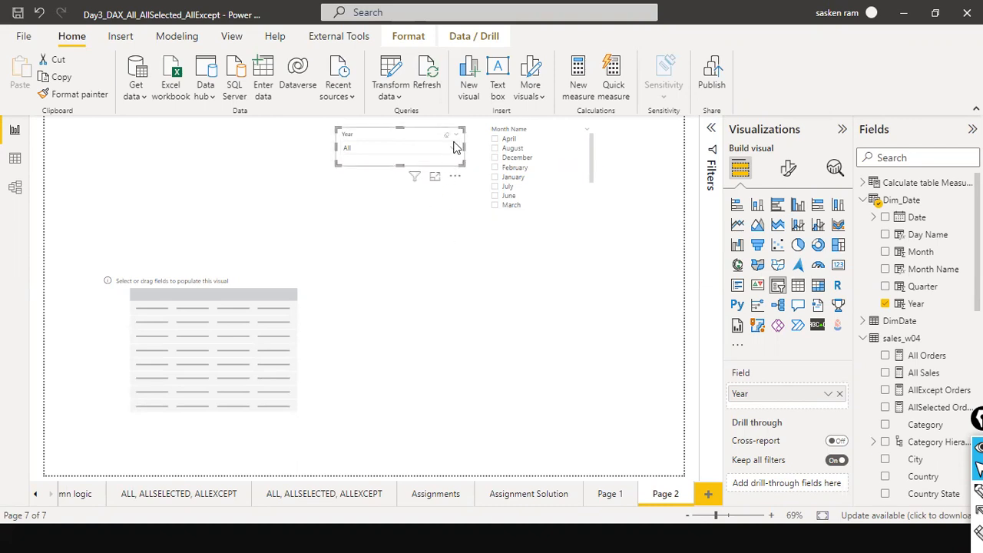
Switch the Year slicer back to a vertical list style and enlarge its height.
left_click(457, 136)
left_click(476, 181)
left_click_drag(400, 165, 407, 203)
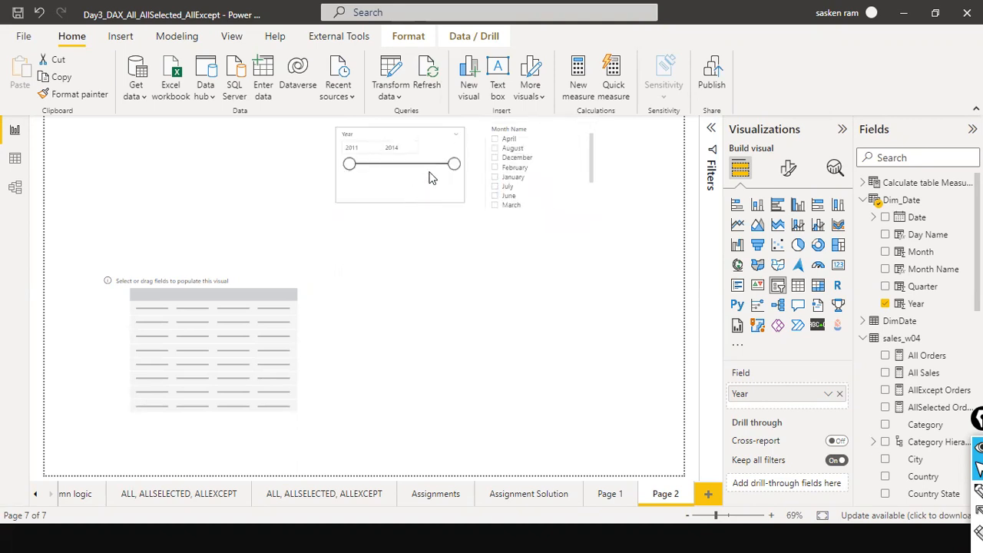
left_click(456, 141)
left_click(475, 150)
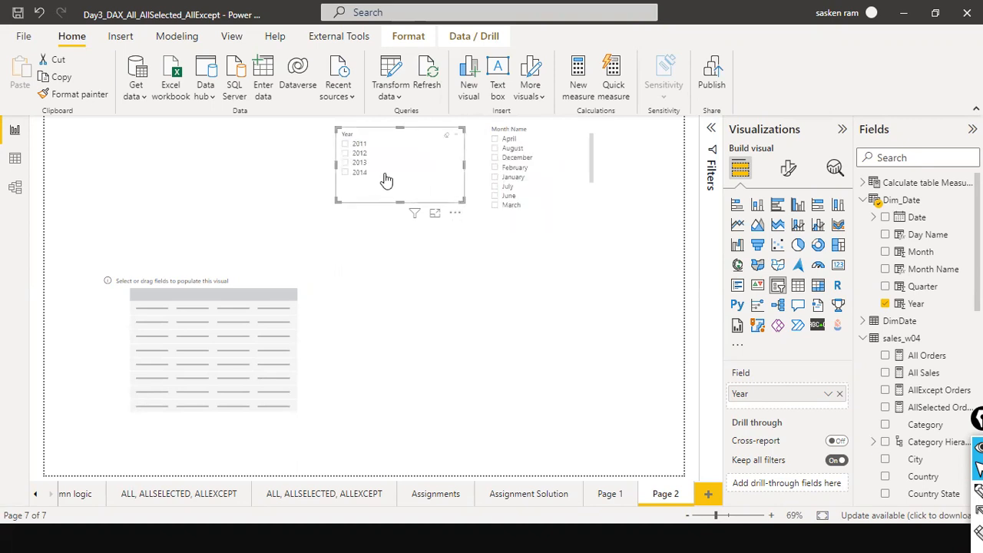
Add Dim_Date Month Name and Quantity as columns of the empty table visual.
left_click(371, 303)
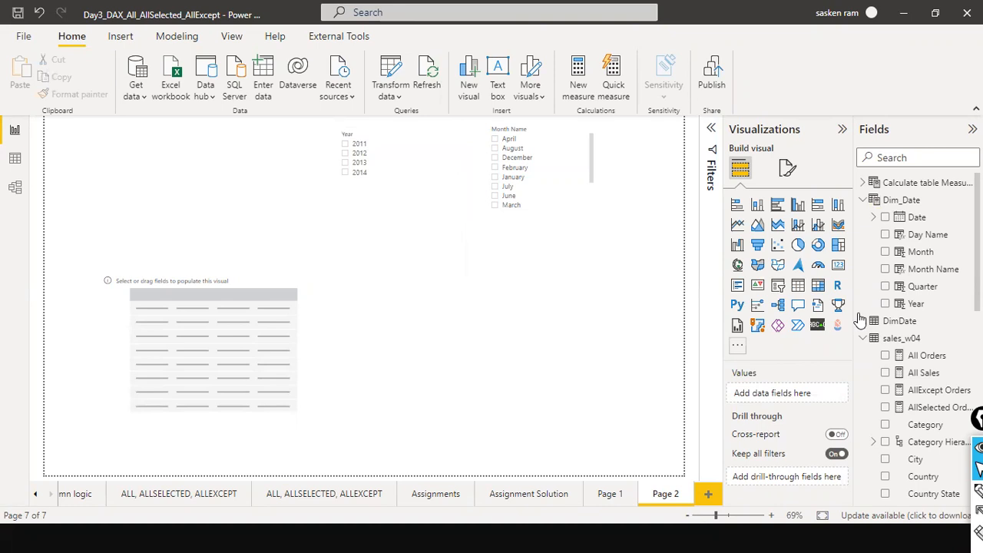
left_click_drag(933, 270, 197, 328)
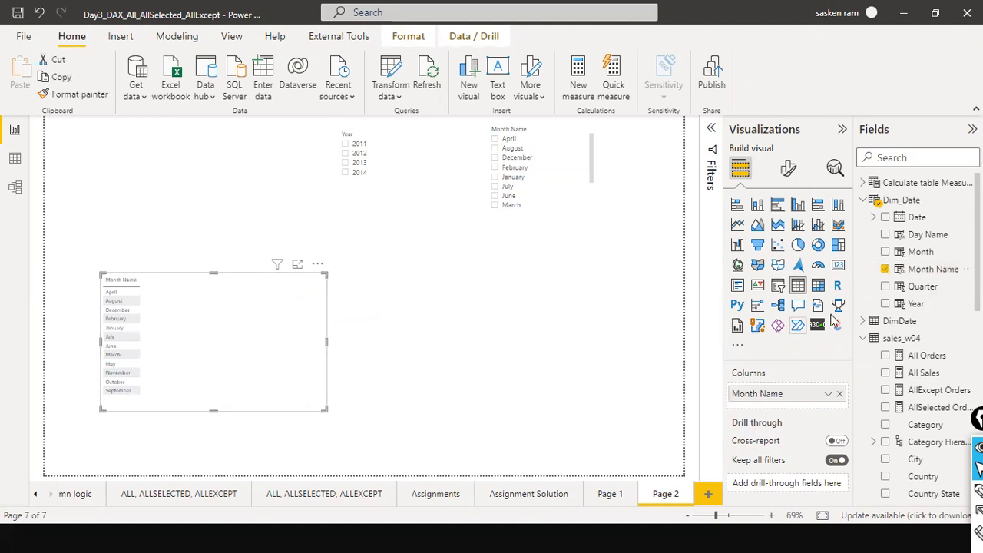
scroll(957, 362, "down", 3)
scroll(941, 400, "down", 5)
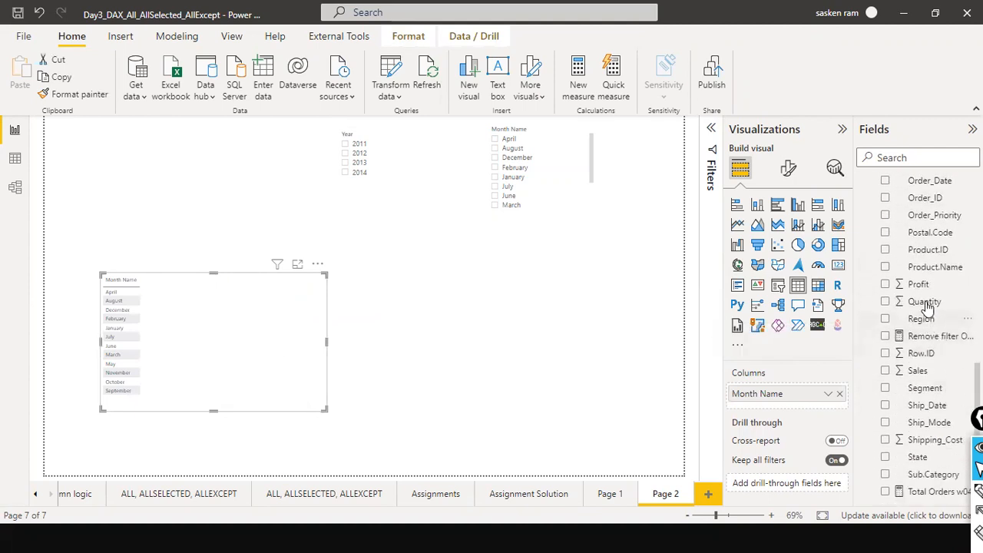
left_click_drag(929, 307, 226, 302)
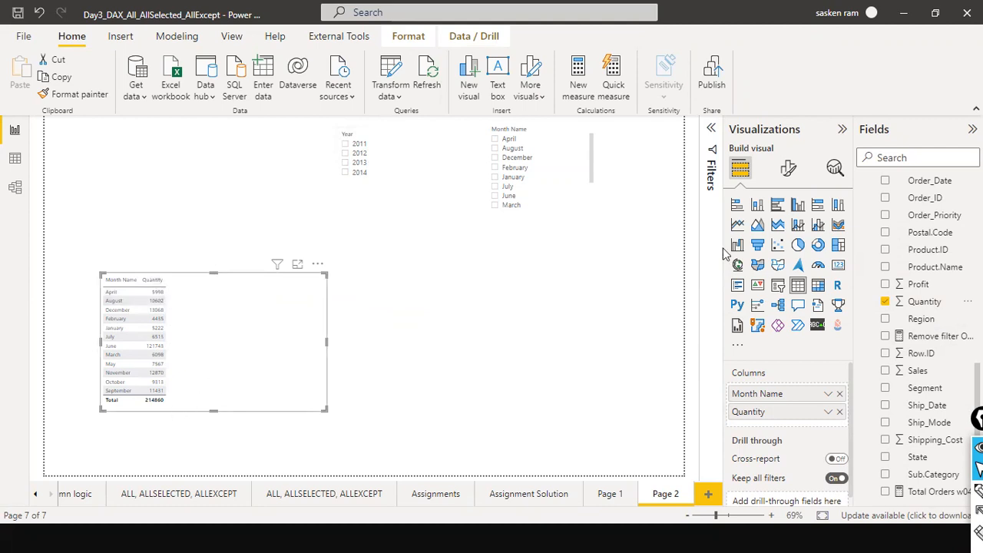
Search the table's format settings for FONT and set the table's font size to 10.
left_click(787, 167)
left_click(770, 206)
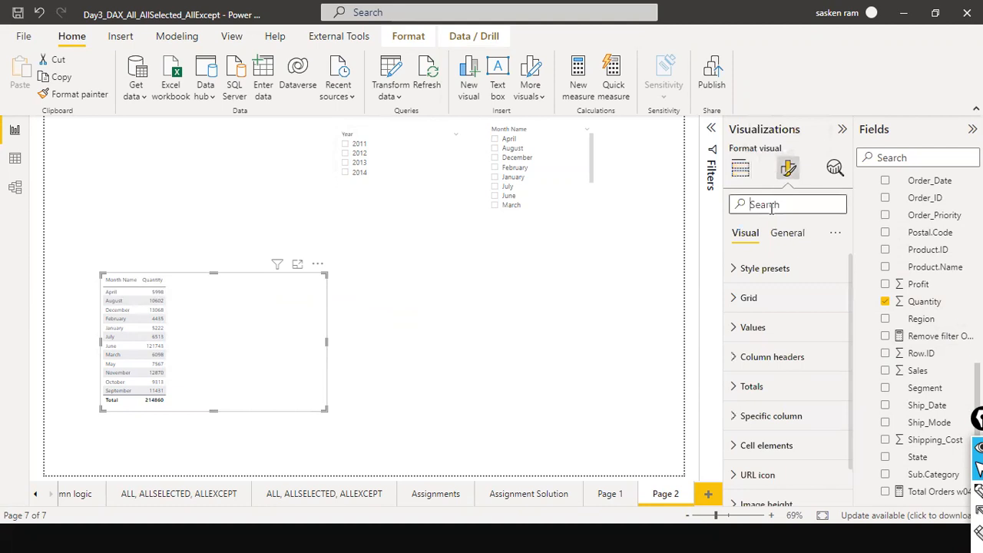
type("FONNT")
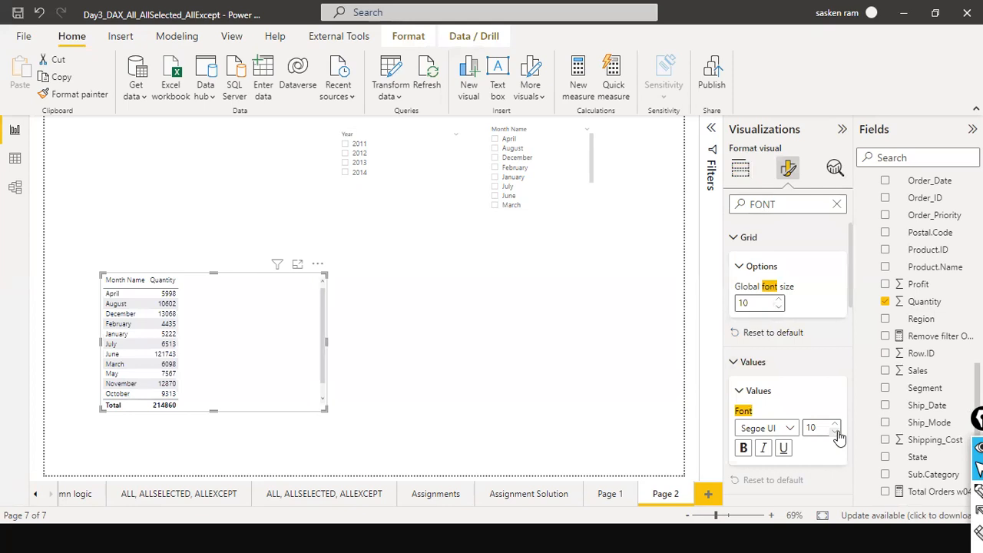
left_click(596, 388)
left_click(299, 325)
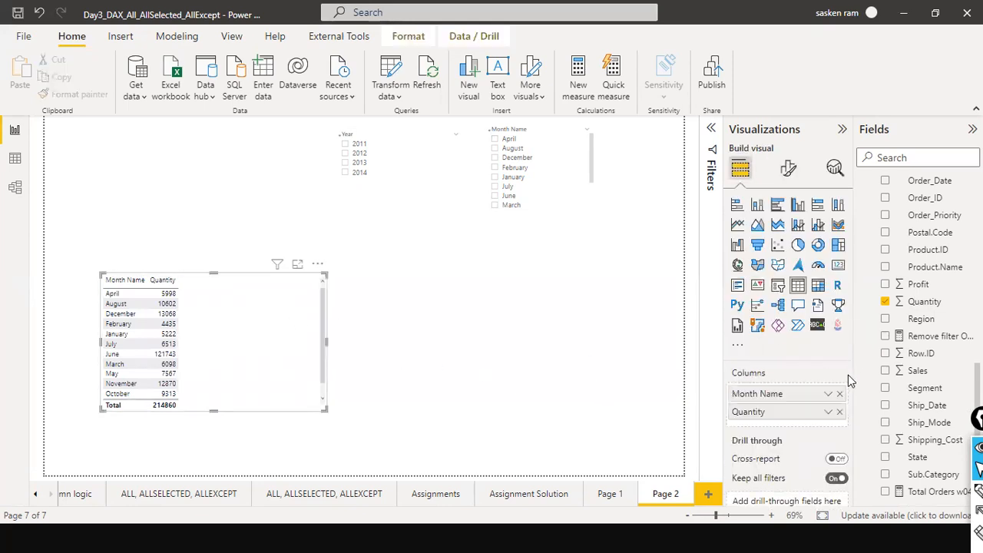
Search the table's format settings for FON and make the table's values bold.
left_click(789, 170)
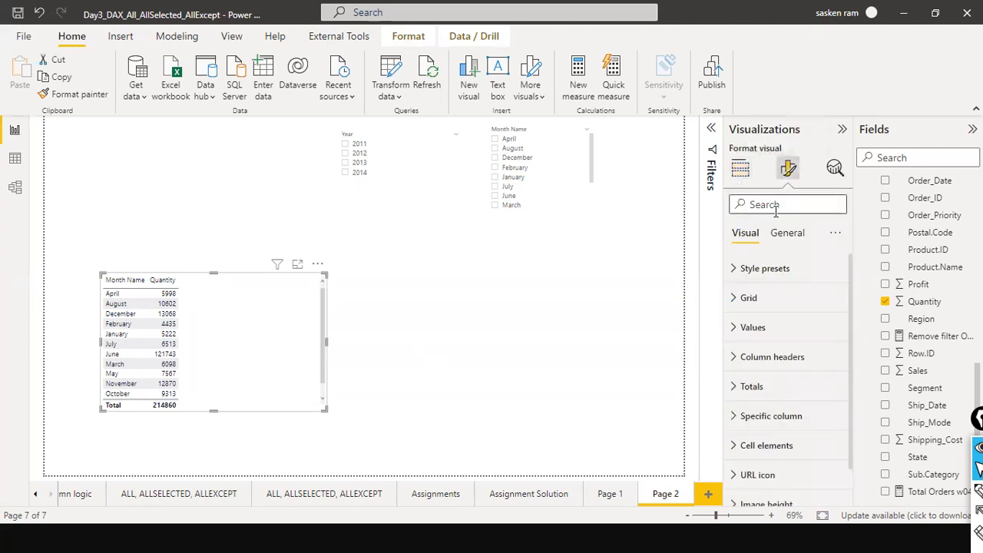
type("FONT")
scroll(772, 384, "down", 1)
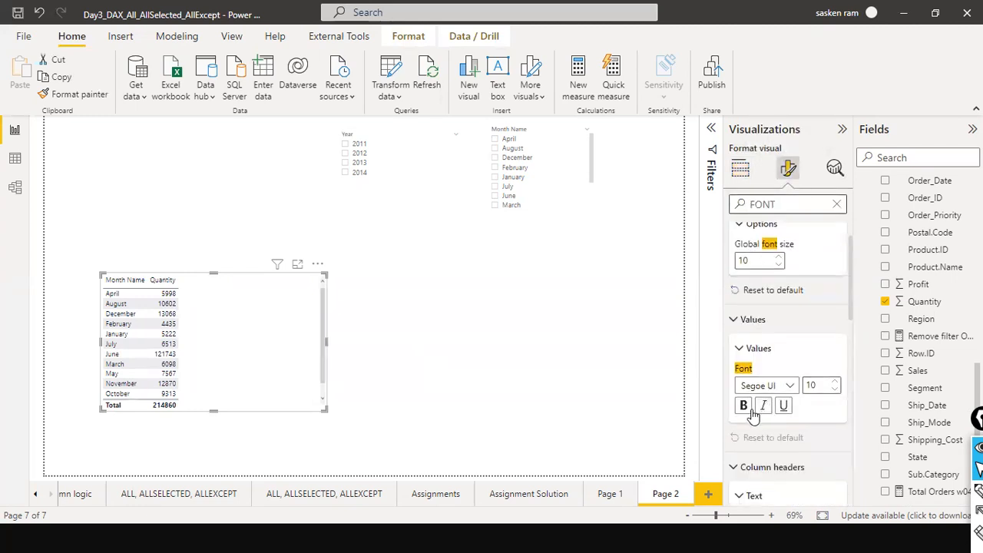
left_click(743, 407)
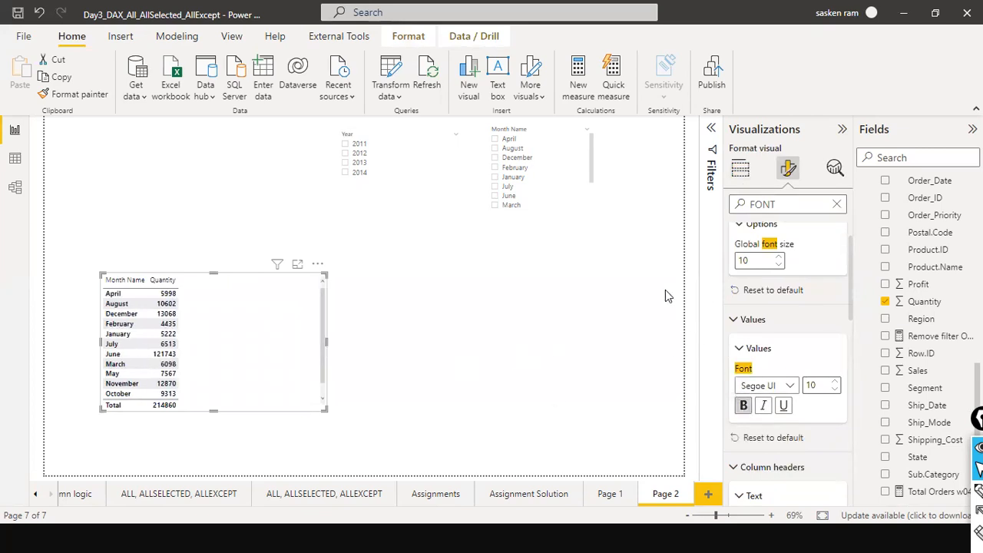
left_click(482, 340)
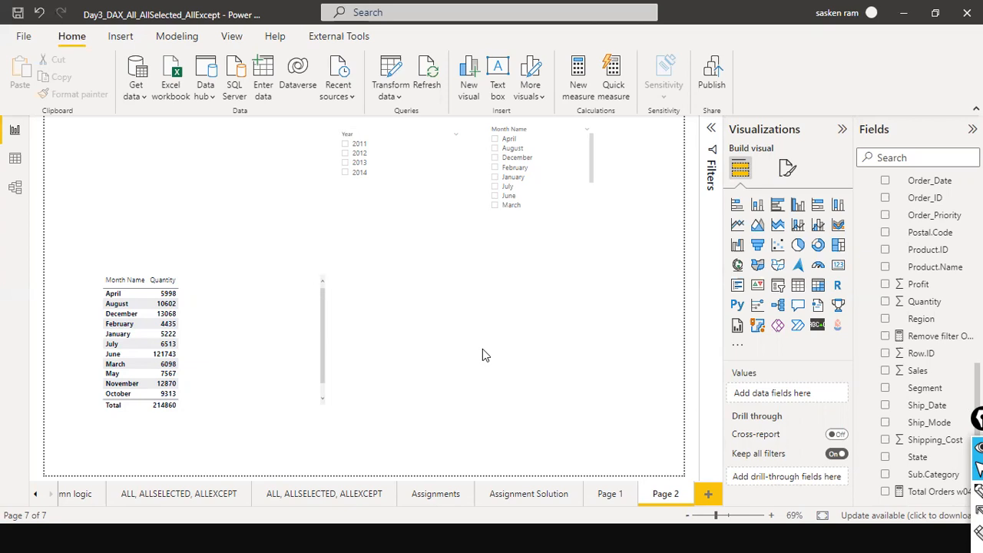
Add Dim_Date Day Name to the table and move it to the first column.
left_click(301, 376)
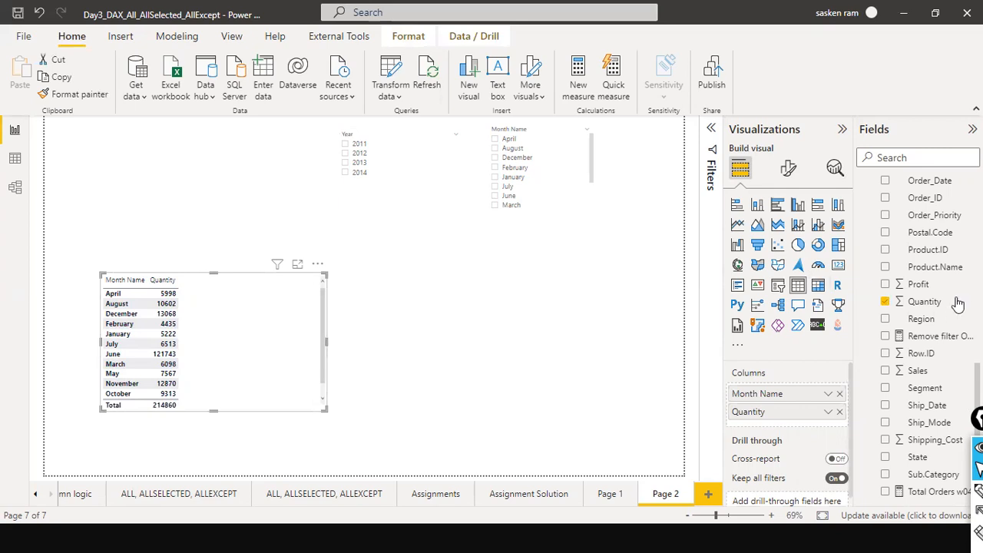
scroll(957, 303, "up", 10)
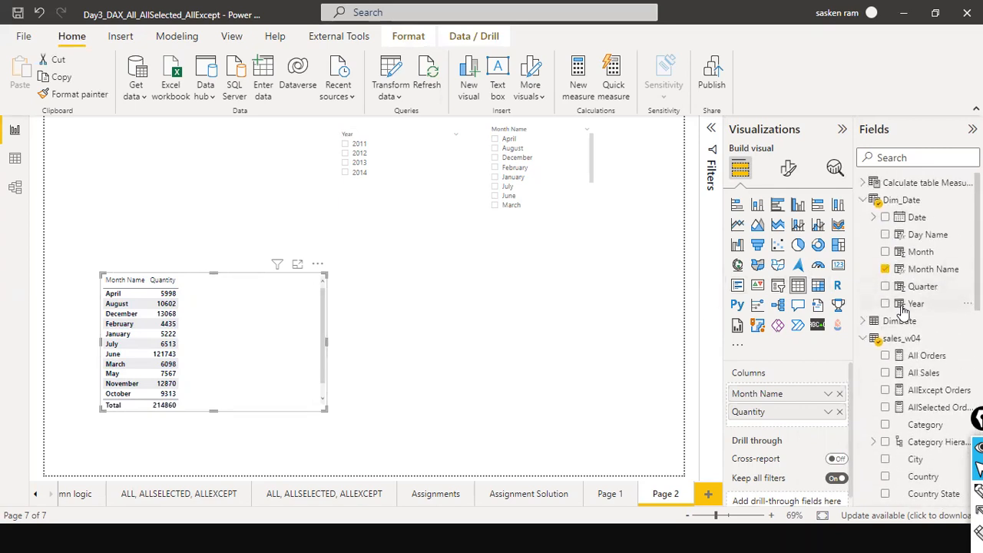
left_click_drag(920, 240, 258, 293)
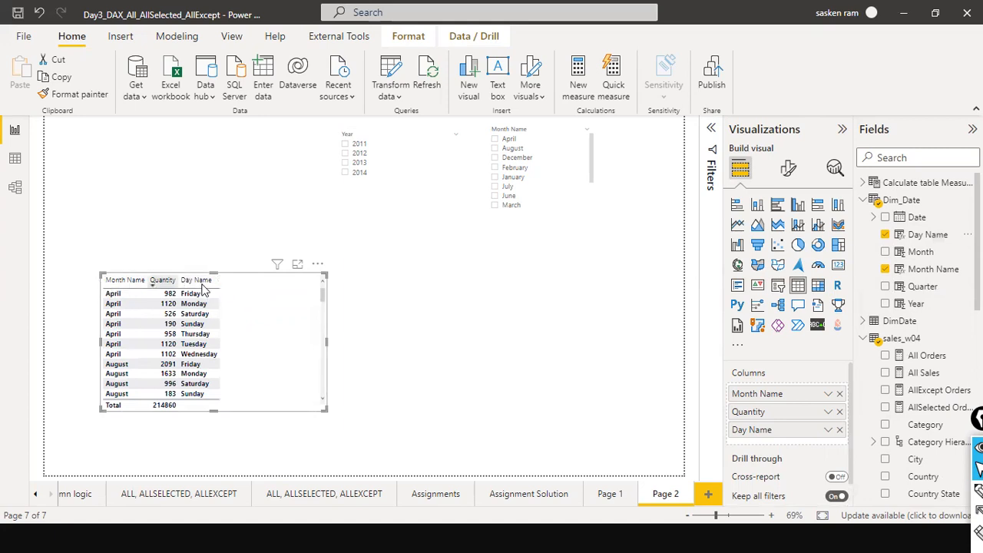
left_click_drag(775, 436, 785, 397)
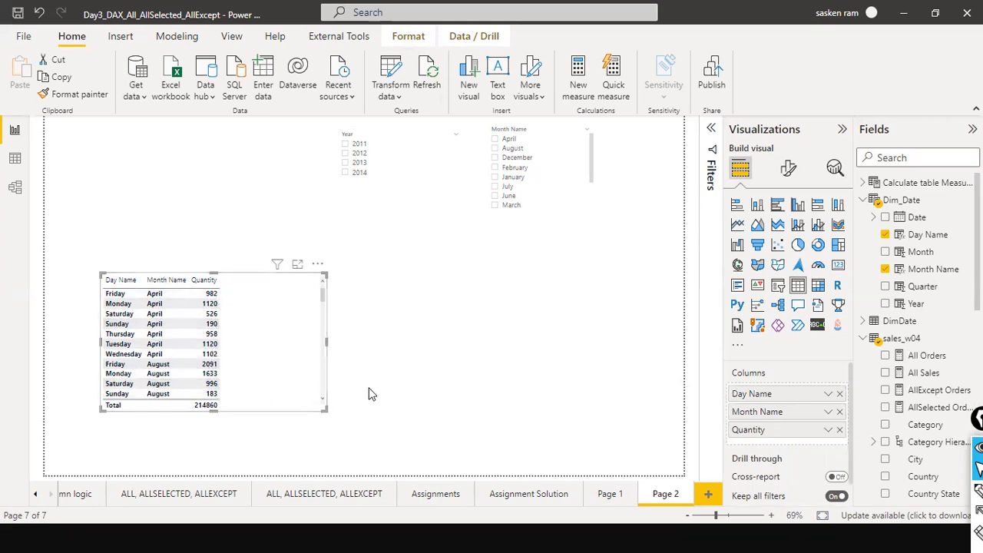
Create a new measure and write MTD Measure = TOTALMTD(sum( in the formula bar.
left_click(177, 36)
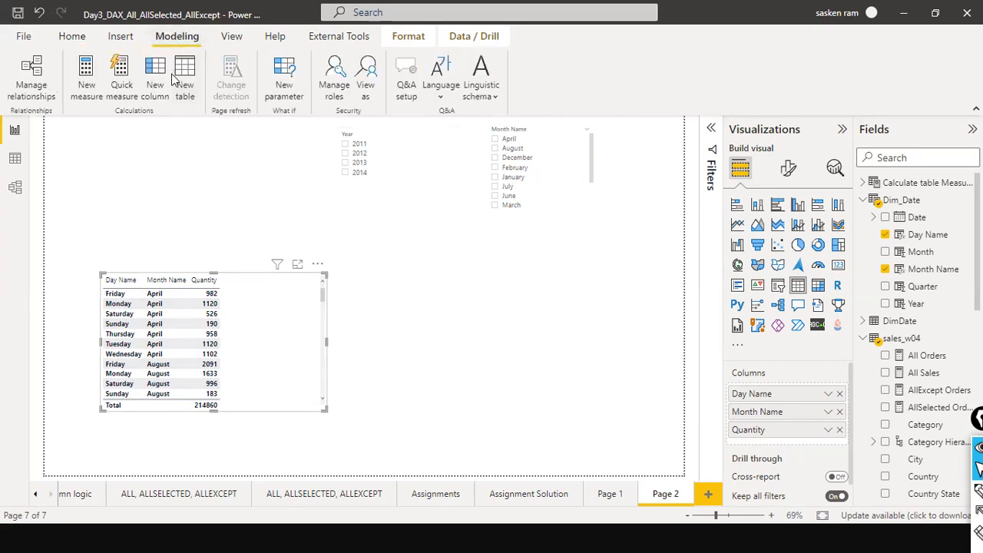
left_click(88, 100)
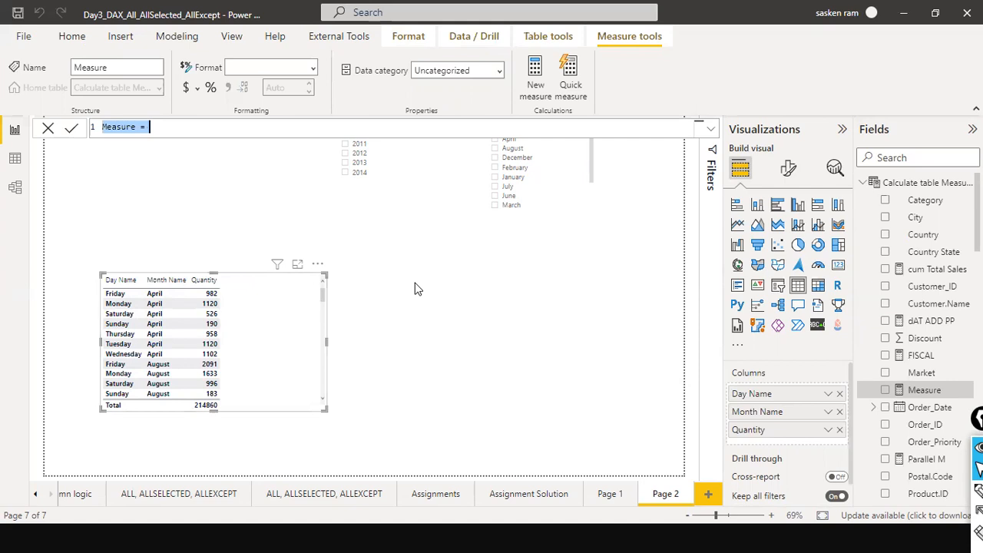
key("BackSpace")
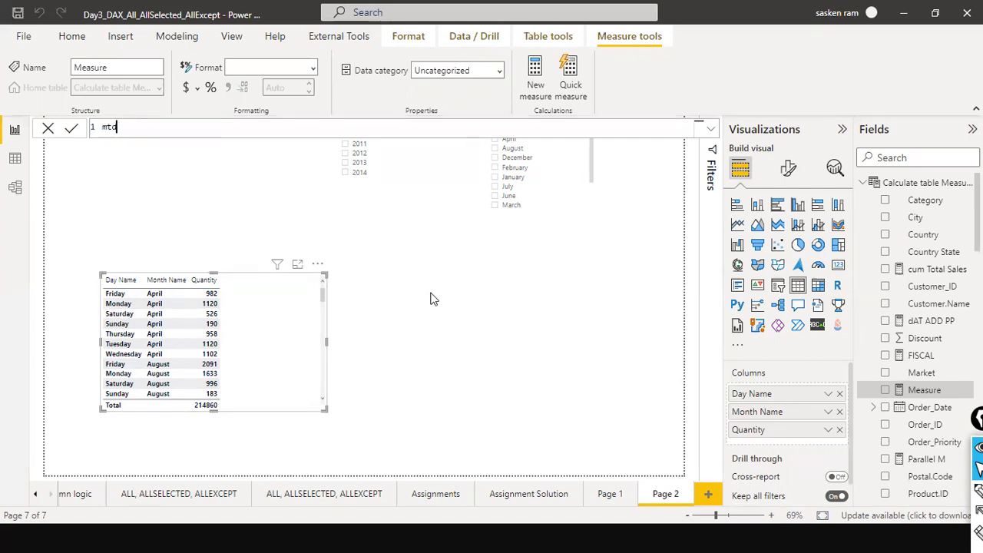
type("TD Meas")
key("BackSpace")
key("BackSpace")
type("asure = Totalmtd")
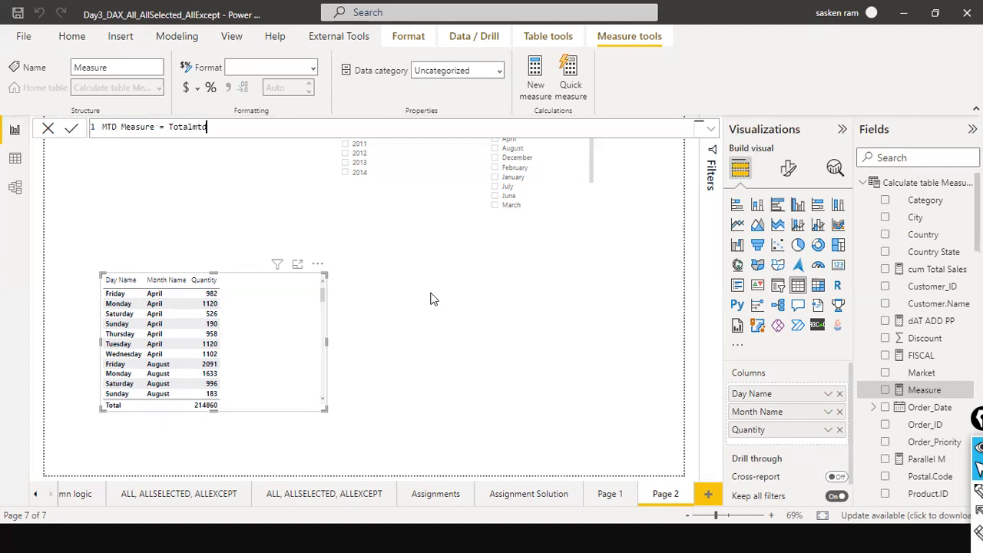
key("BackSpace")
key("BackSpace")
key("BackSpace")
key("BackSpace")
key("BackSpace")
key("BackSpace")
key("BackSpace")
type("OTALMTD(sum(quantit")
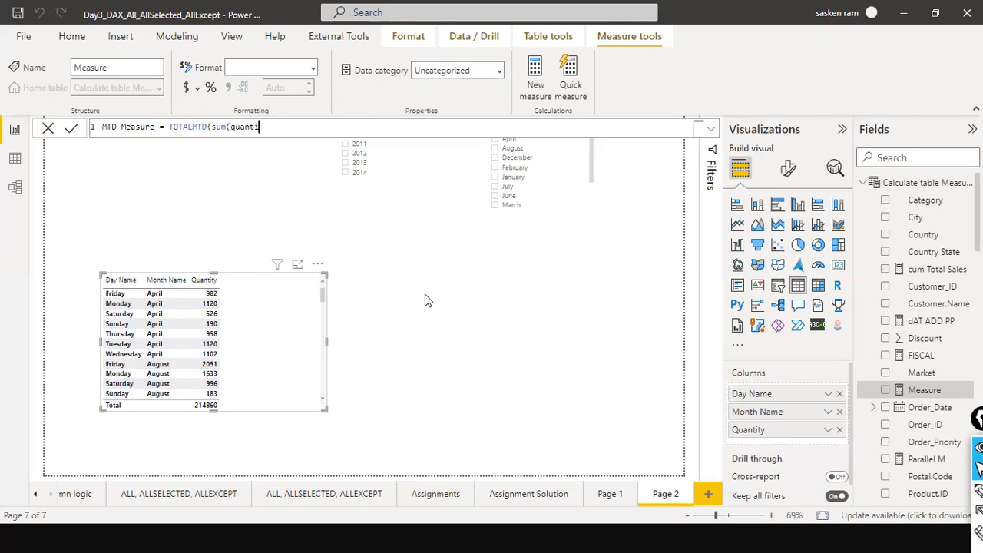
key("BackSpace")
key("BackSpace")
key("BackSpace")
key("BackSpace")
key("BackSpace")
key("BackSpace")
key("BackSpace")
left_click_drag(230, 127, 73, 112)
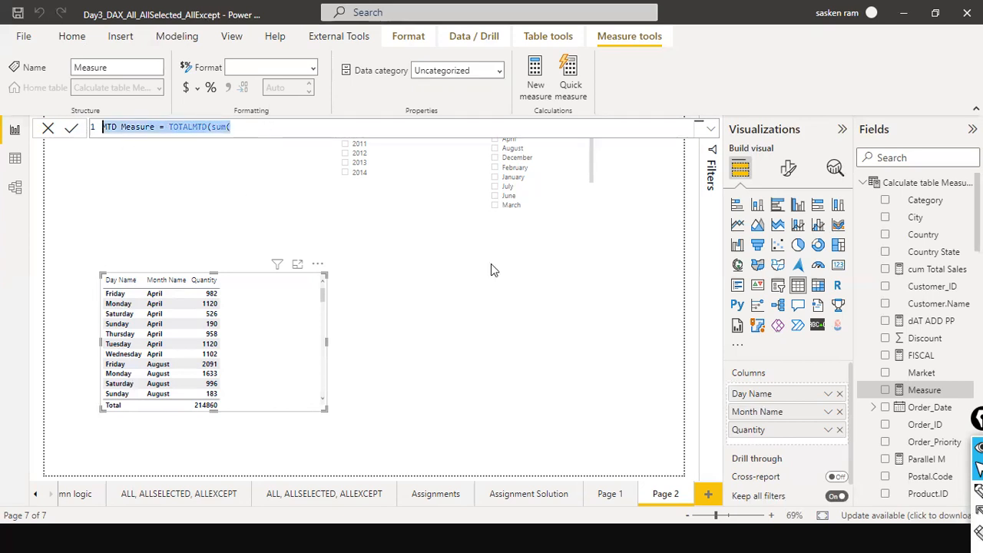
left_click(863, 185)
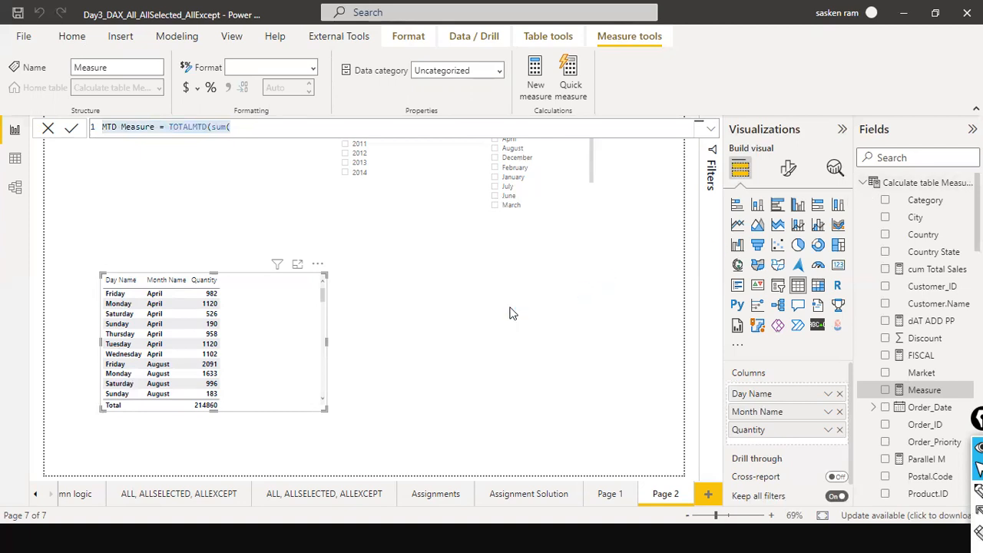
key("alt+Tab")
key("Tab")
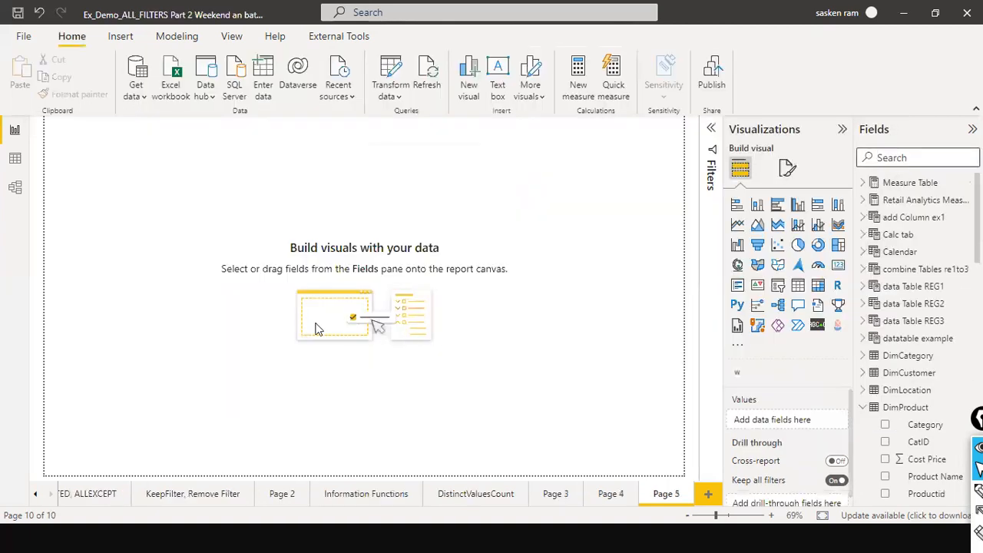
key("alt+Tab")
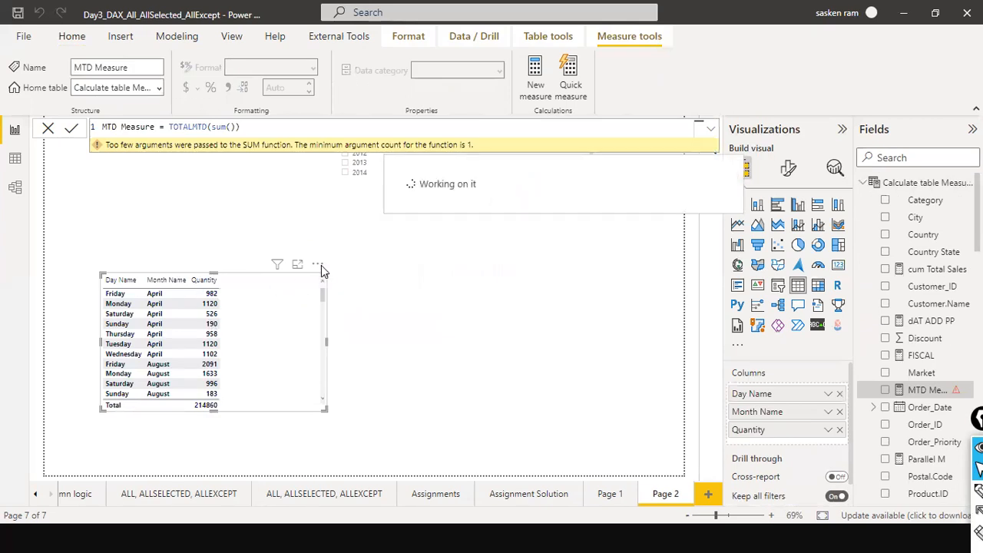
Copy the table visual.
left_click(318, 264)
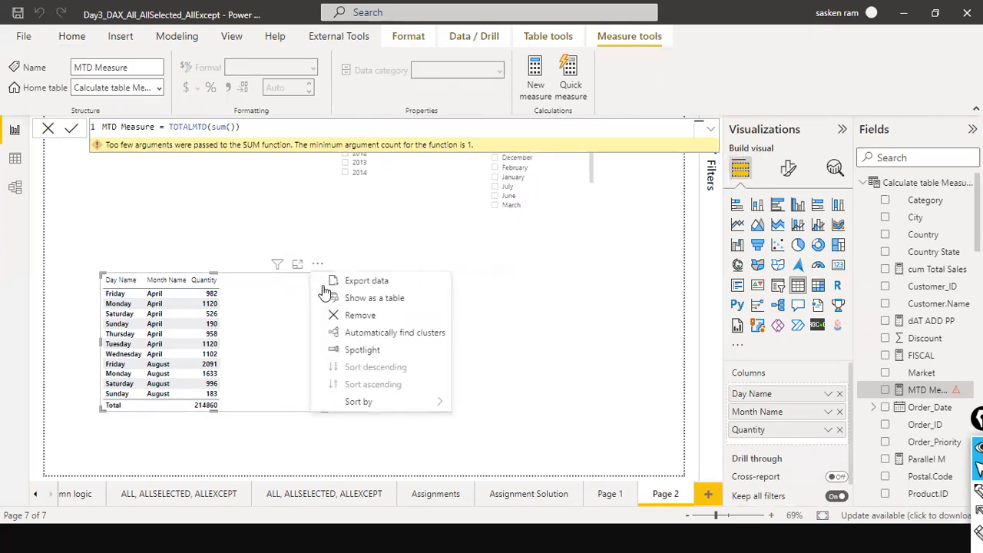
left_click(263, 280)
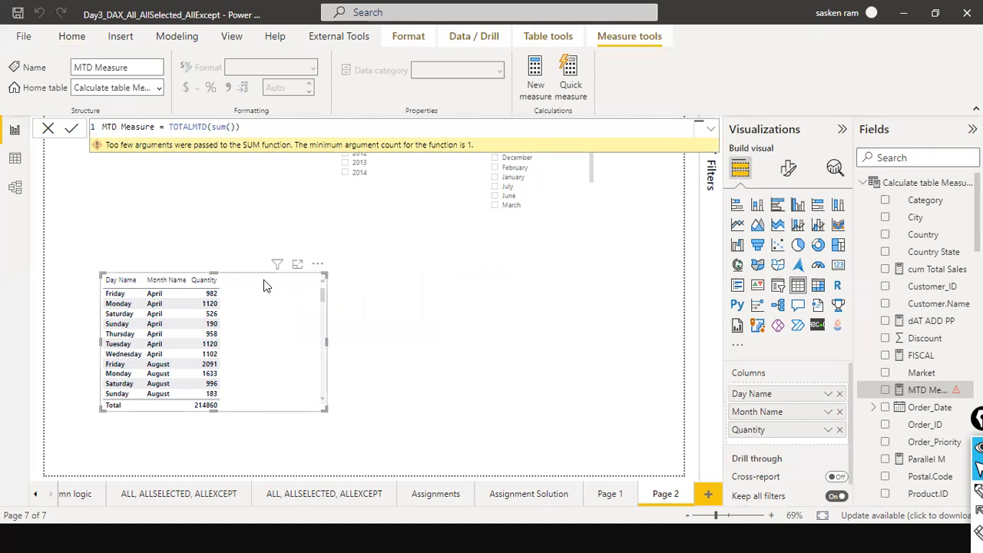
right_click(264, 280)
mouse_move(307, 346)
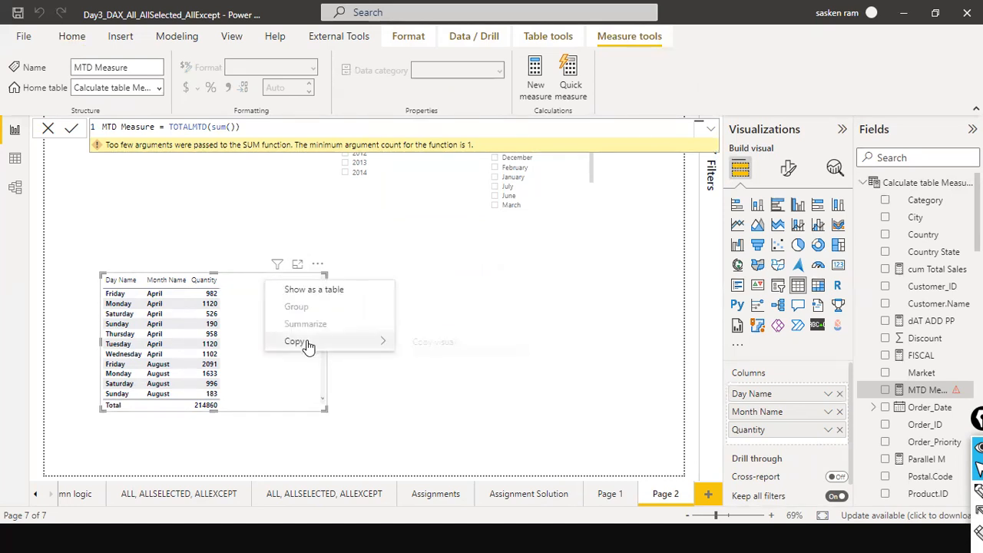
left_click(419, 342)
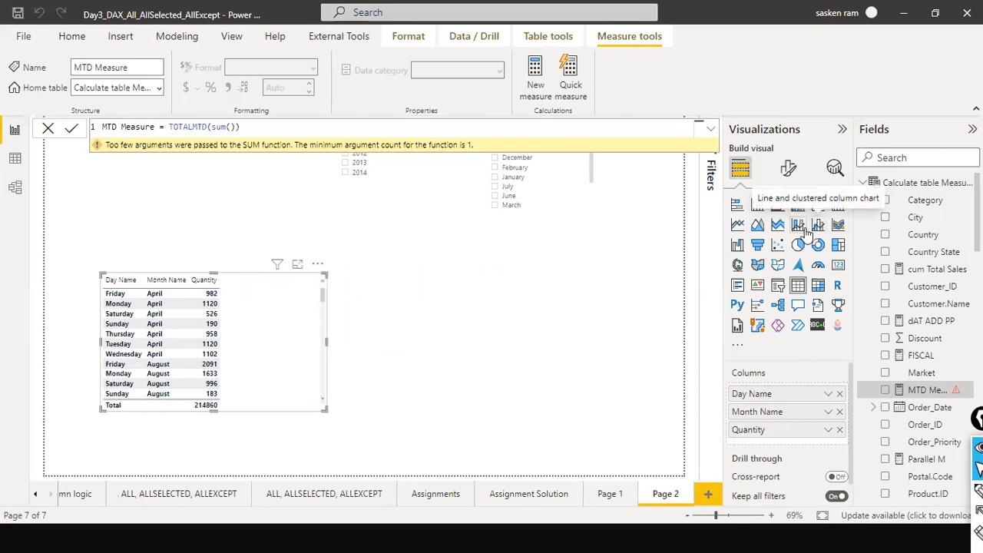
Insert sales_w04[Quantity] as the argument of SUM inside the TOTALMTD formula.
left_click(862, 183)
left_click(863, 200)
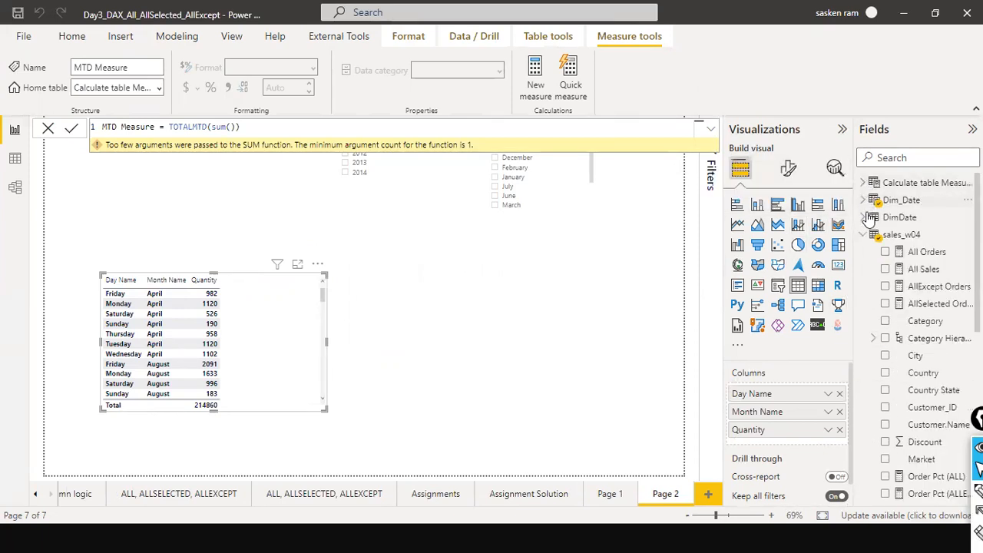
left_click(863, 235)
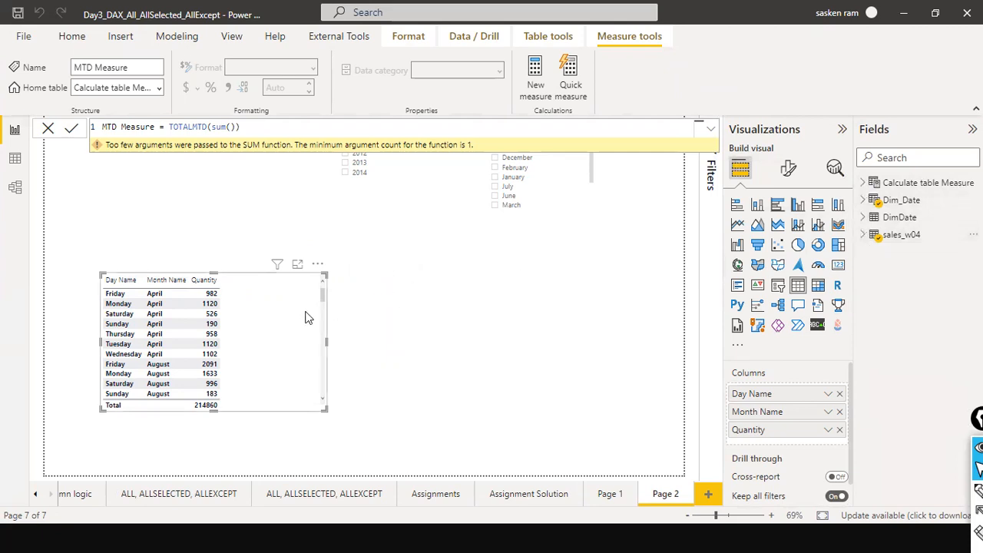
left_click(232, 127)
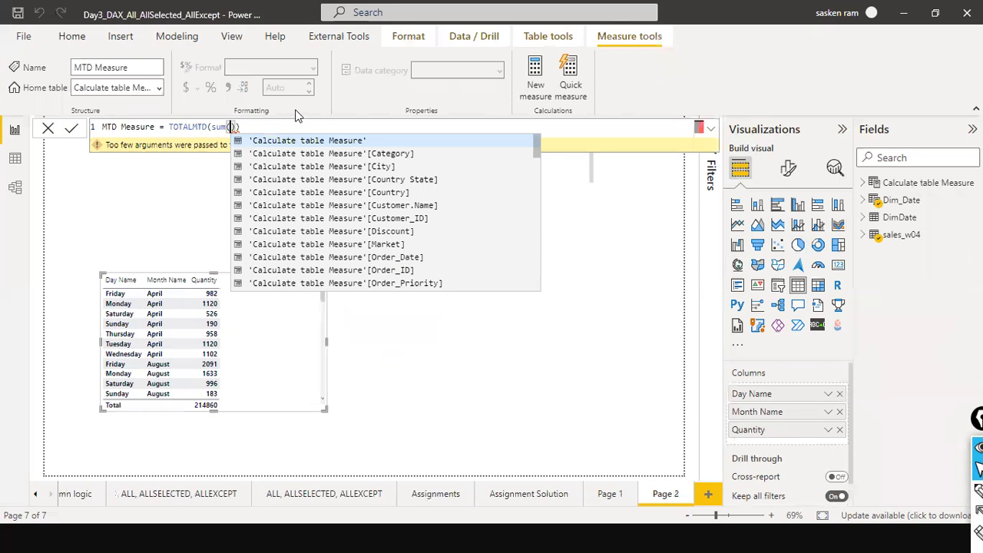
type("qu")
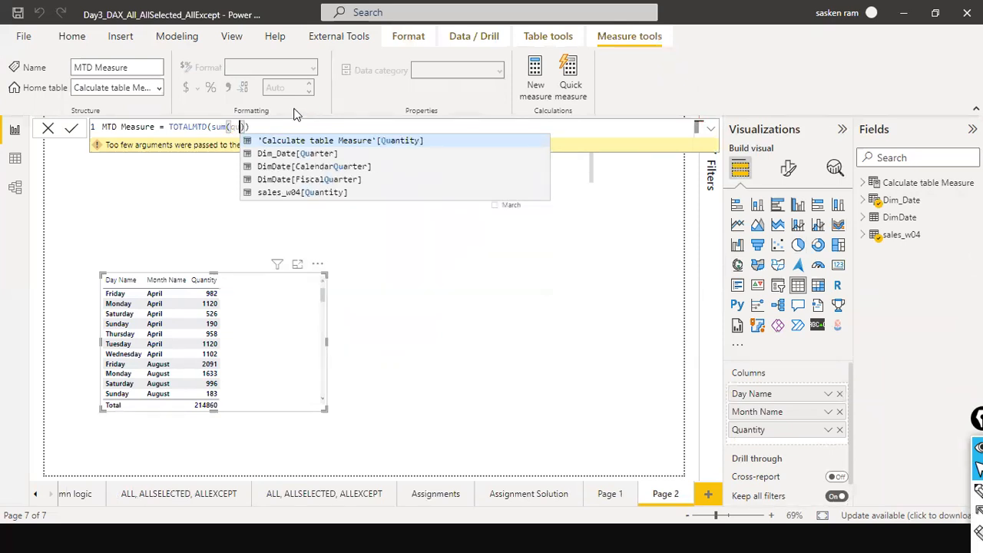
key("Down")
key("Down")
key("Down")
key("Down")
key("shift+Return")
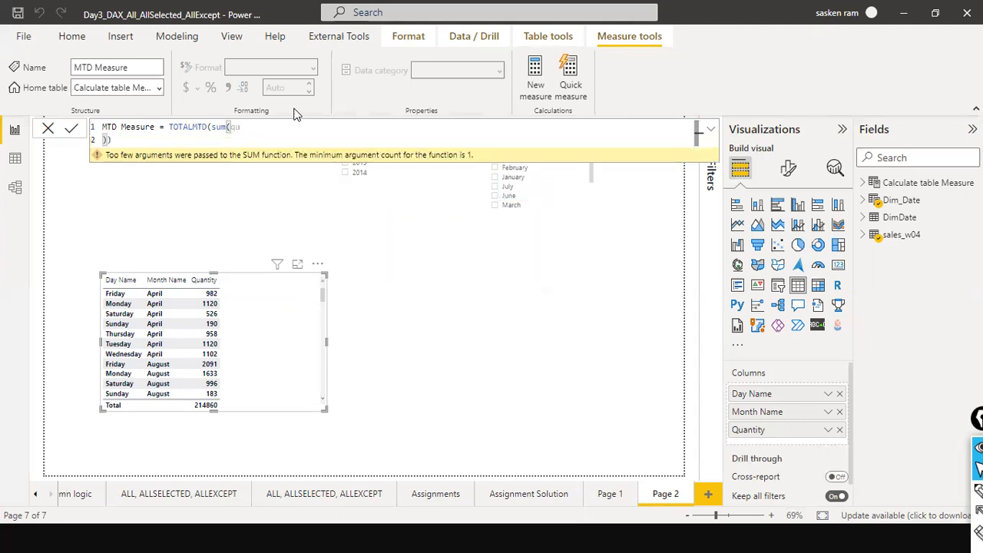
key("BackSpace")
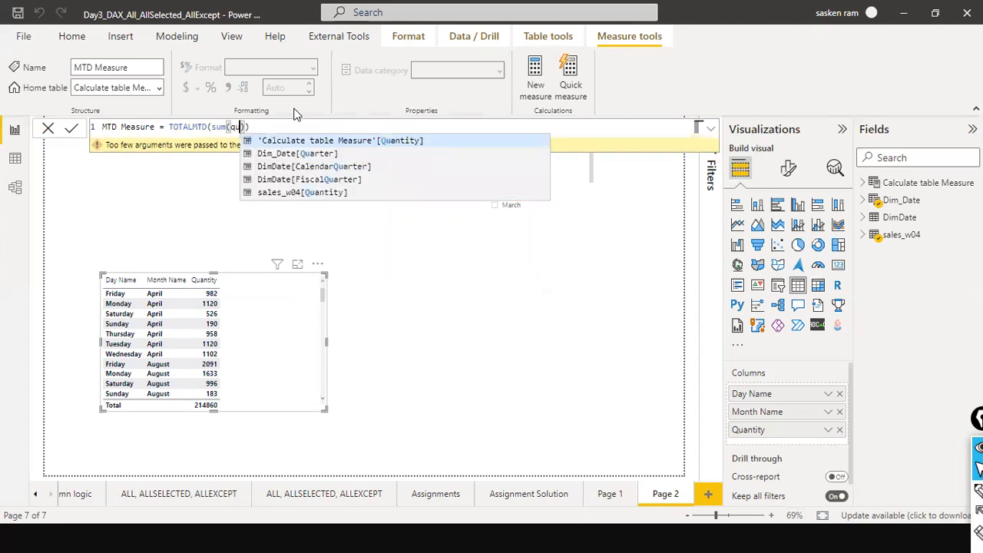
type("qn")
key("BackSpace")
key("BackSpace")
type("qn")
key("BackSpace")
key("BackSpace")
type("q")
key("BackSpace")
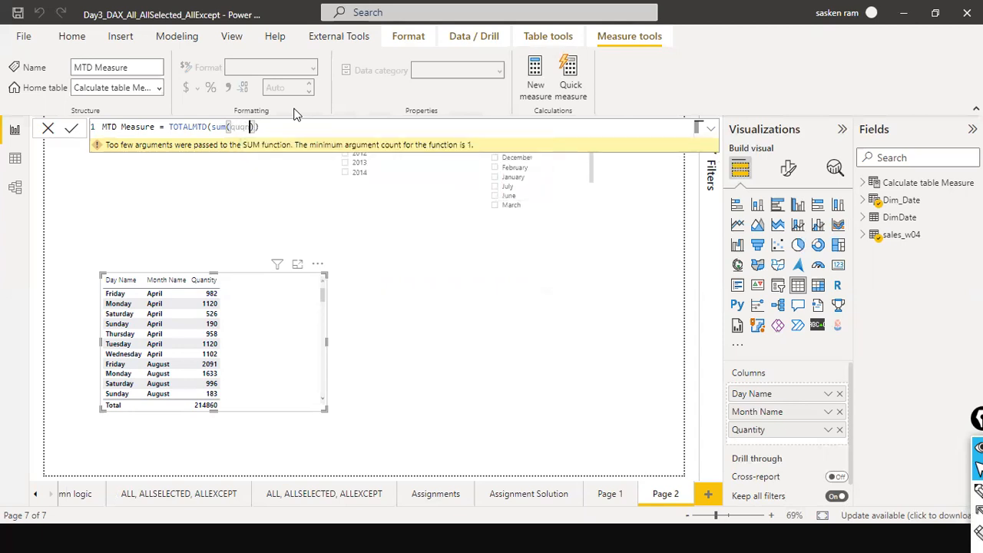
type("an")
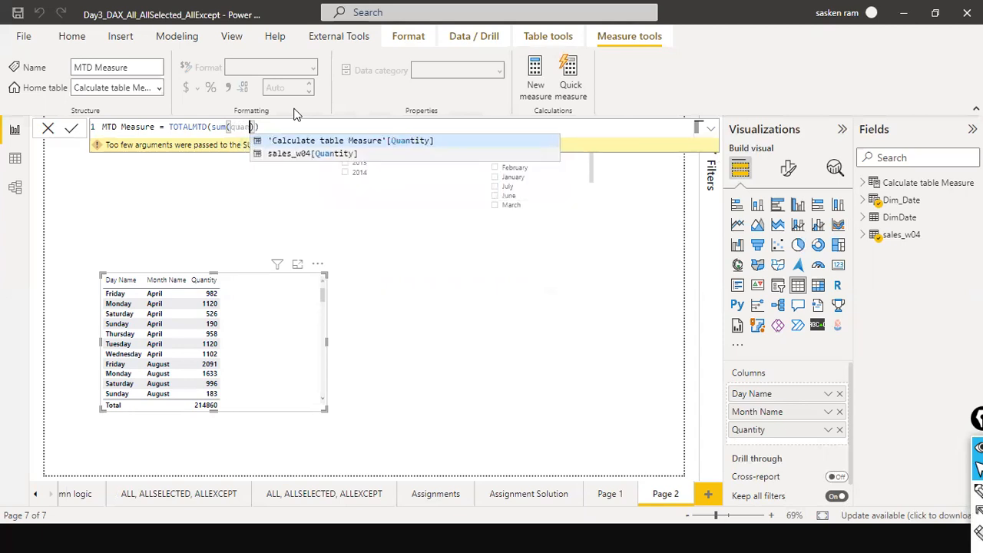
key("Down")
key("Tab")
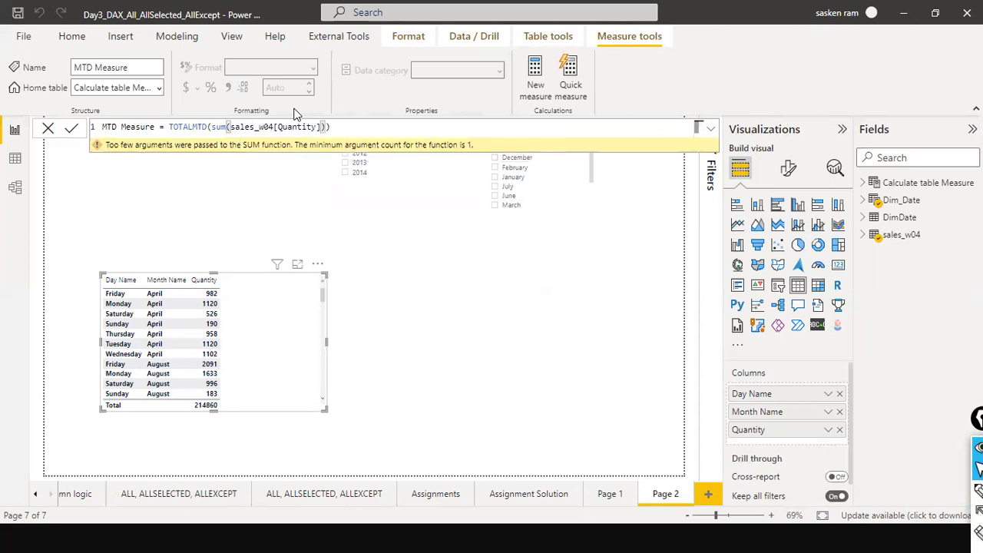
Add Dim_Date[Date] as the dates argument and commit the MTD Measure formula.
type(")")
key("Left")
type(",dim")
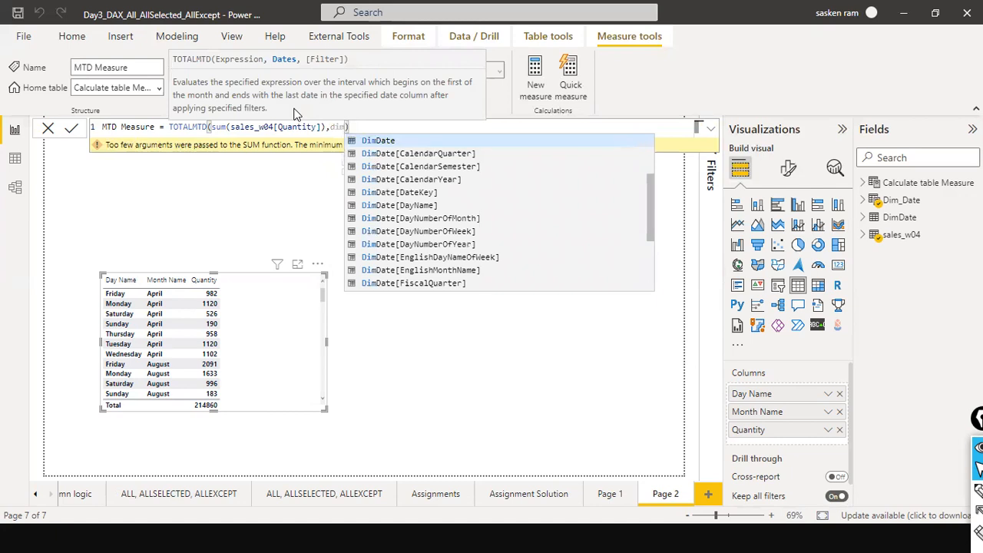
type("_Date")
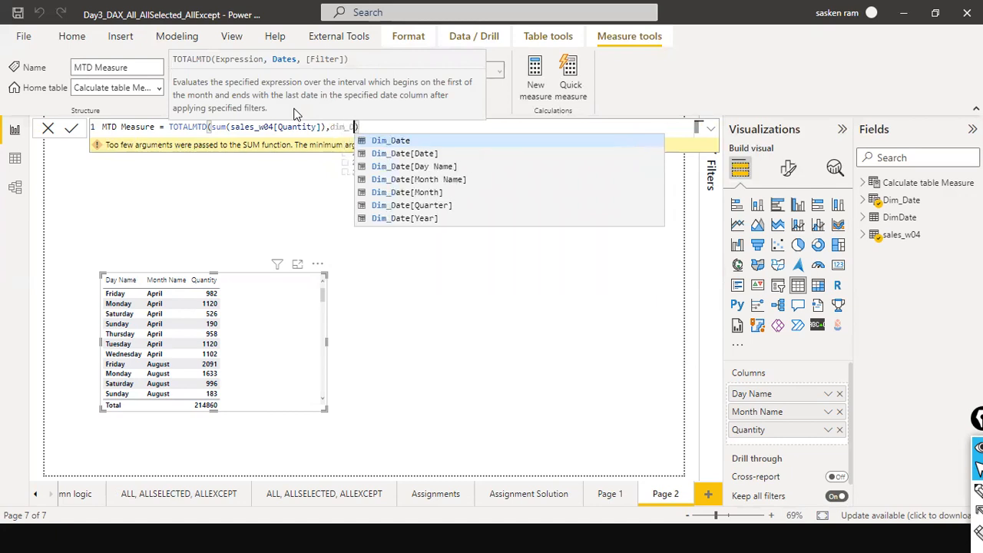
key("Down")
key("Tab")
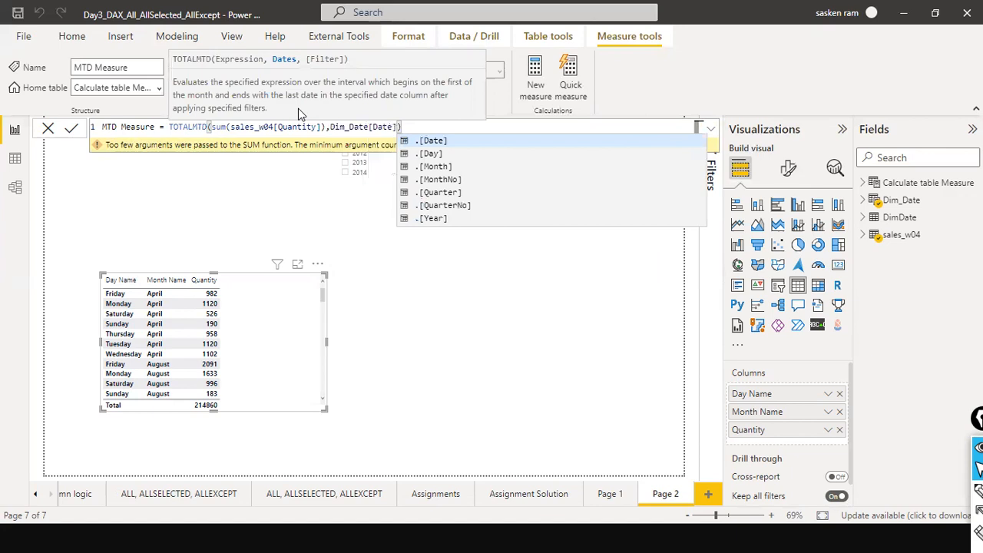
key("Right")
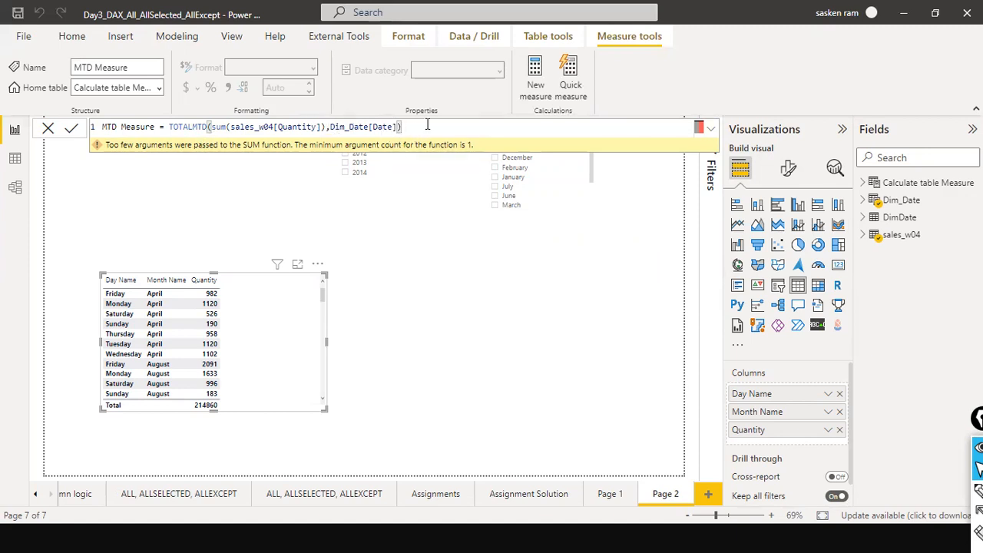
key("Return")
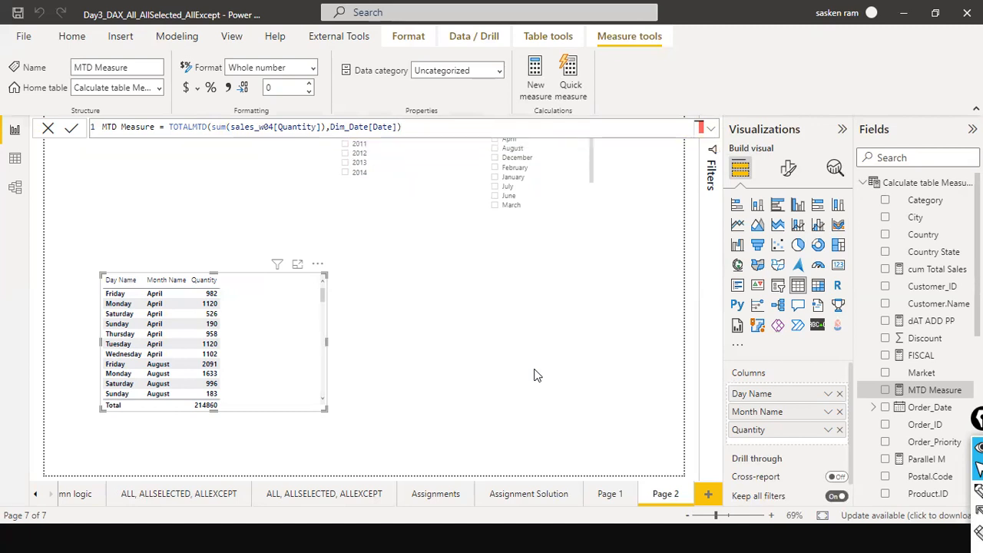
Change the measure's function from TOTALMTD to TOTALYTD and commit the formula.
left_click(214, 127)
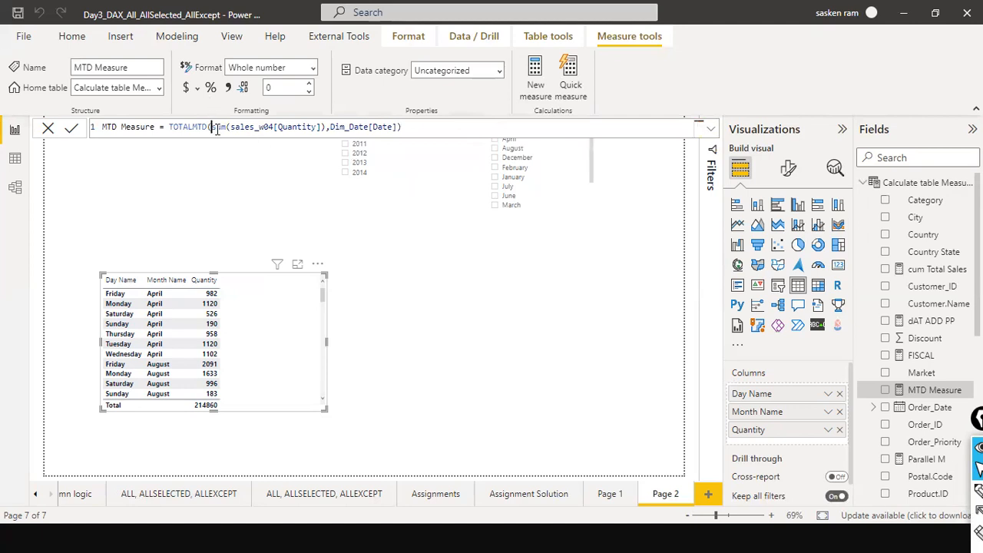
left_click(330, 127)
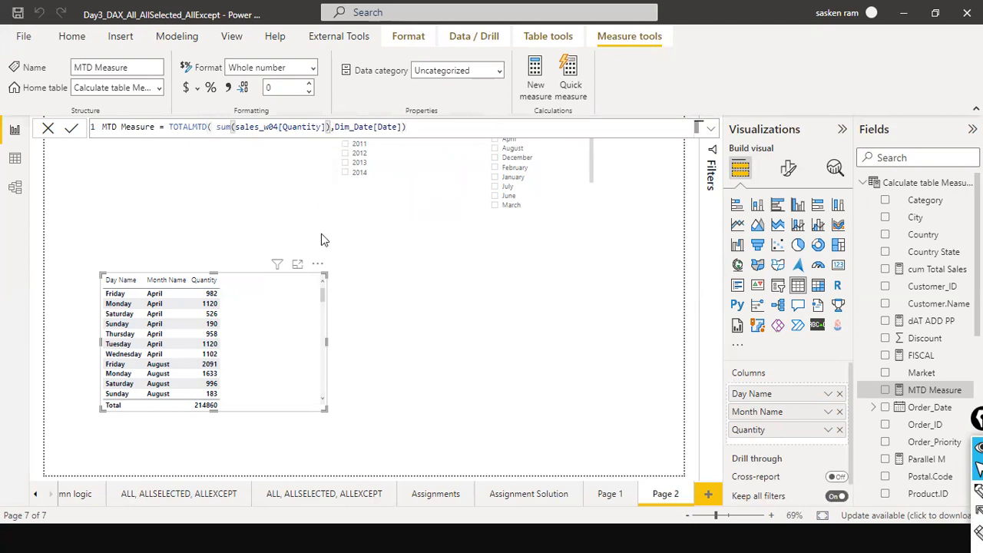
left_click(861, 182)
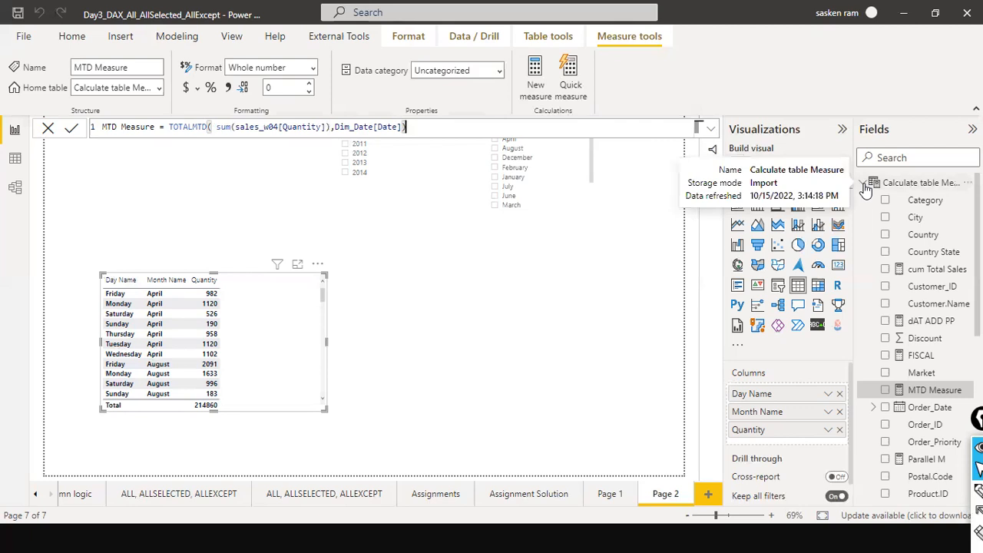
left_click(863, 184)
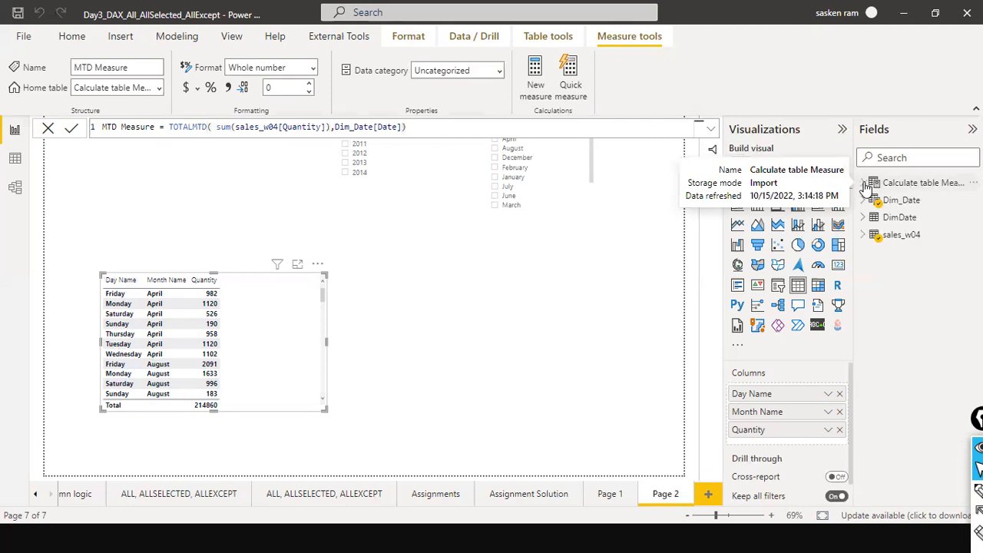
left_click(872, 235)
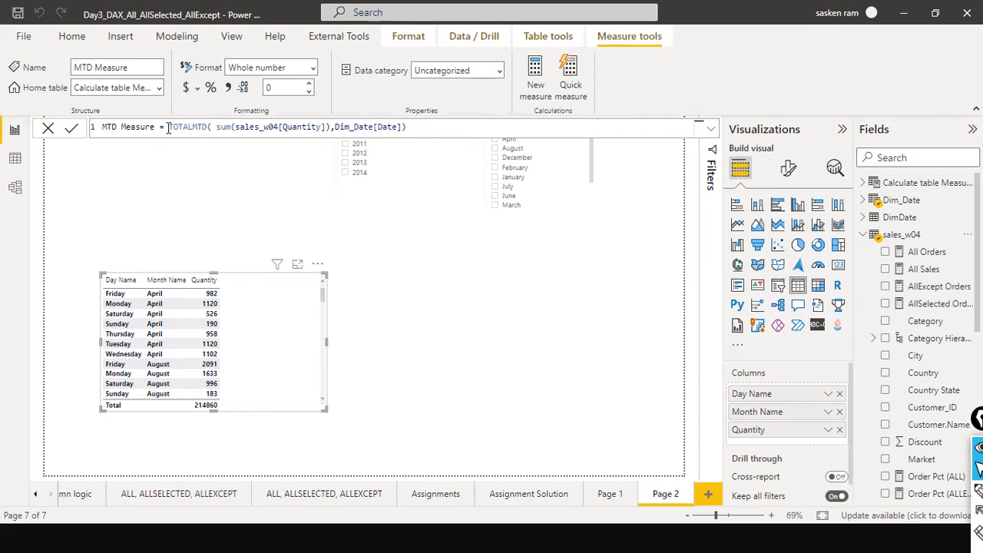
left_click(198, 126)
key("BackSpace")
type("Y")
key("Right")
key("Right")
key("Right")
key("Right")
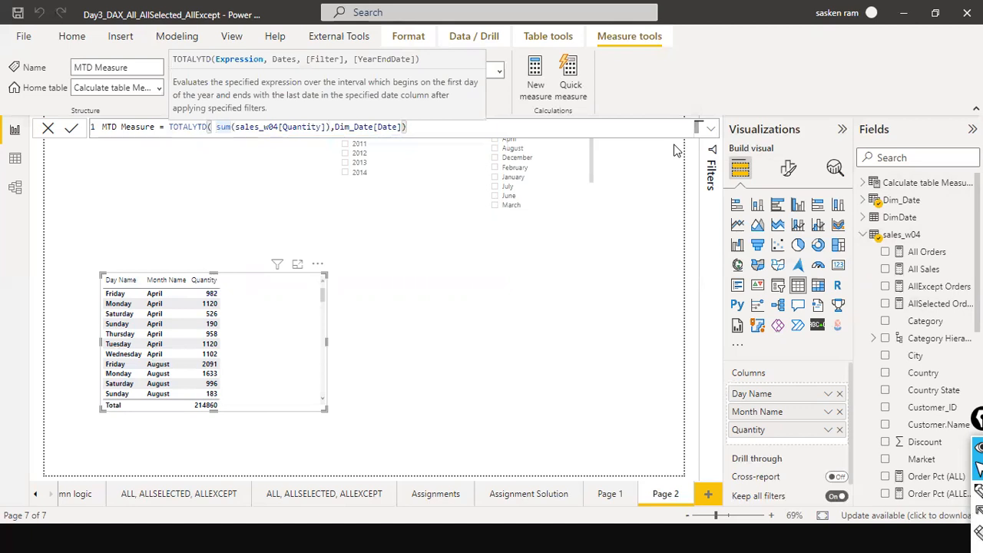
key("End")
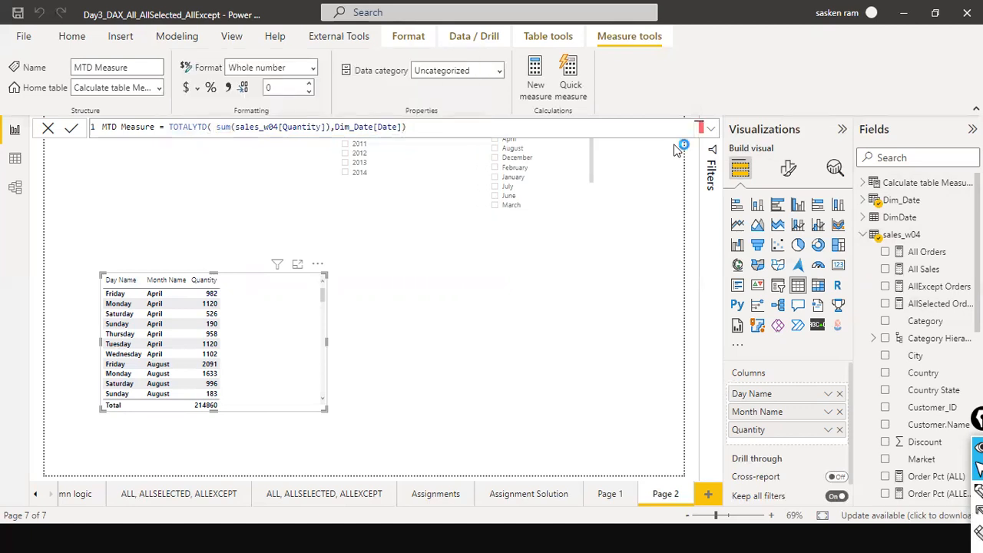
key("Return")
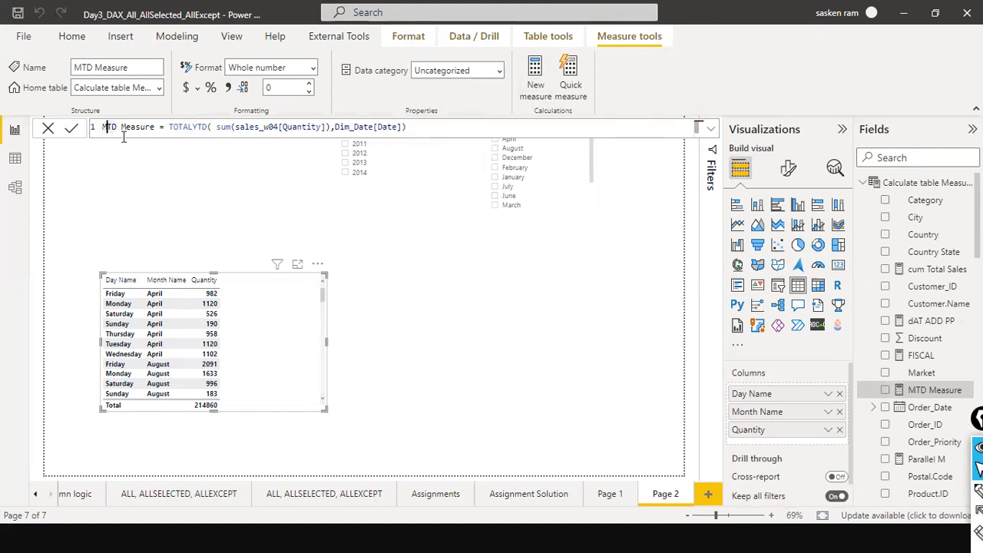
Rename the measure to YTD Measure.
key("Delete")
type("Y")
key("End")
key("Return")
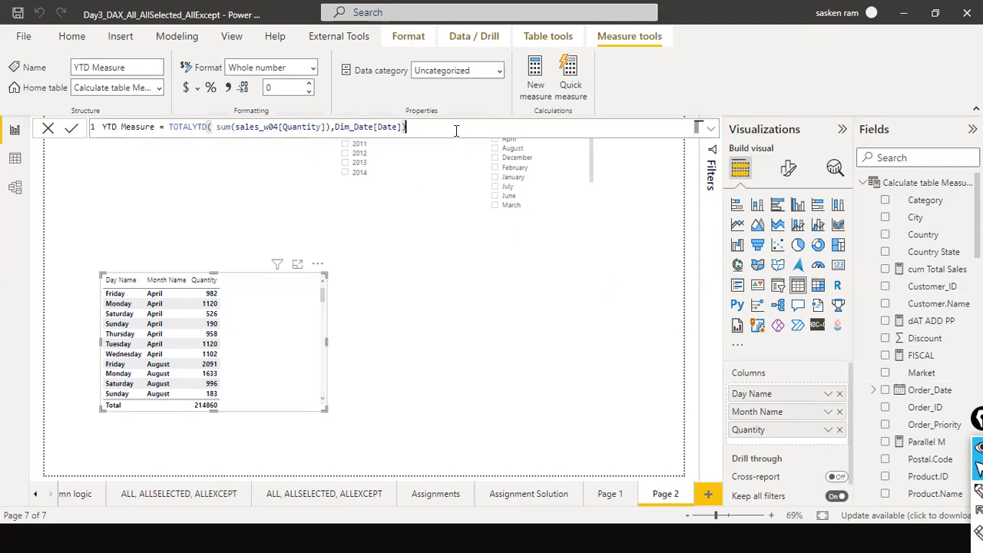
Copy the YTD Measure formula and paste it into a new measure.
key("ctrl+a")
key("ctrl+c")
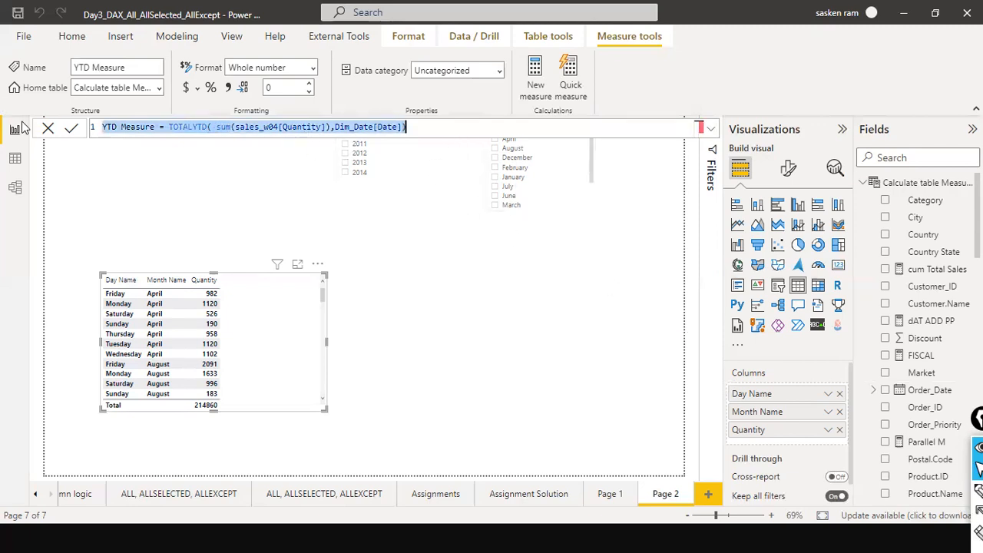
left_click(45, 130)
left_click(170, 38)
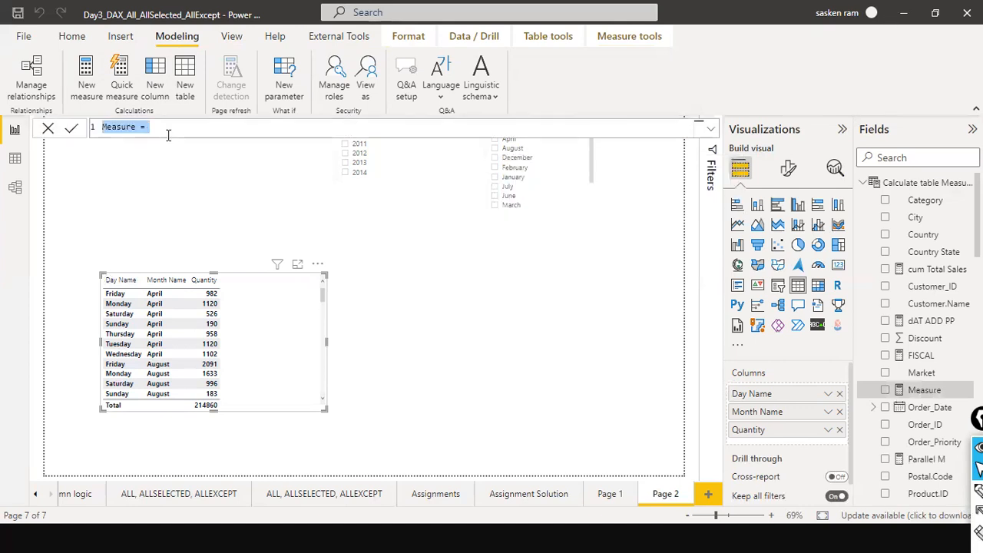
left_click(162, 127)
key("ctrl+a")
key("ctrl+v")
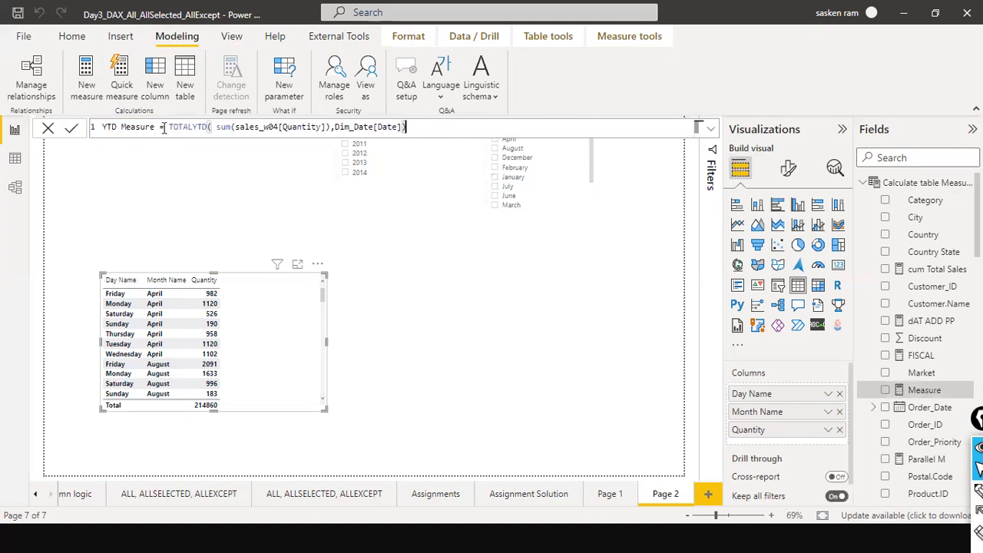
Change the pasted formula's name to MTD Measure and its function to TOTALMTD.
left_click_drag(164, 129, 139, 128)
left_click(110, 127)
key("BackSpace")
type("M")
left_click(197, 127)
key("BackSpace")
type("M")
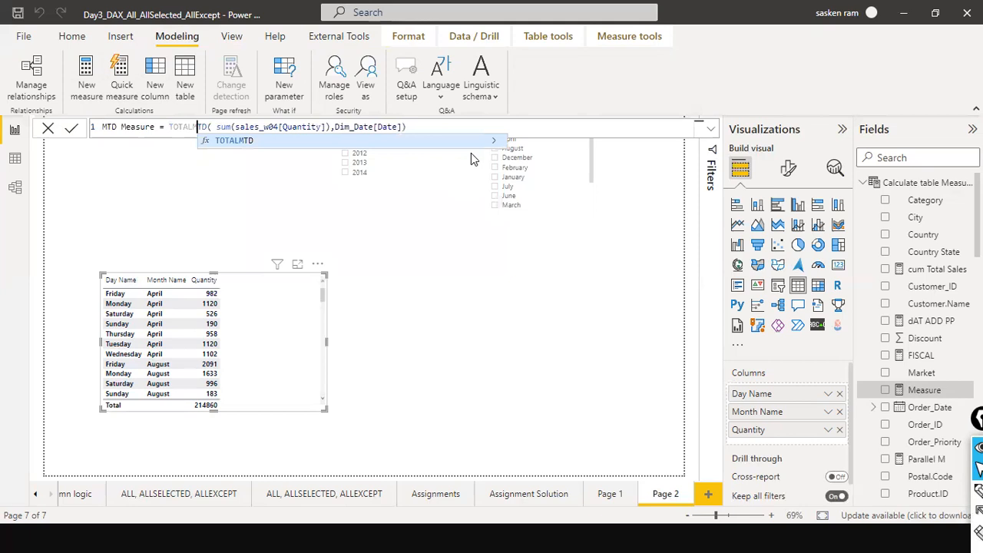
Retype the opening parenthesis after TOTALMTD and commit the MTD Measure.
left_click(231, 143)
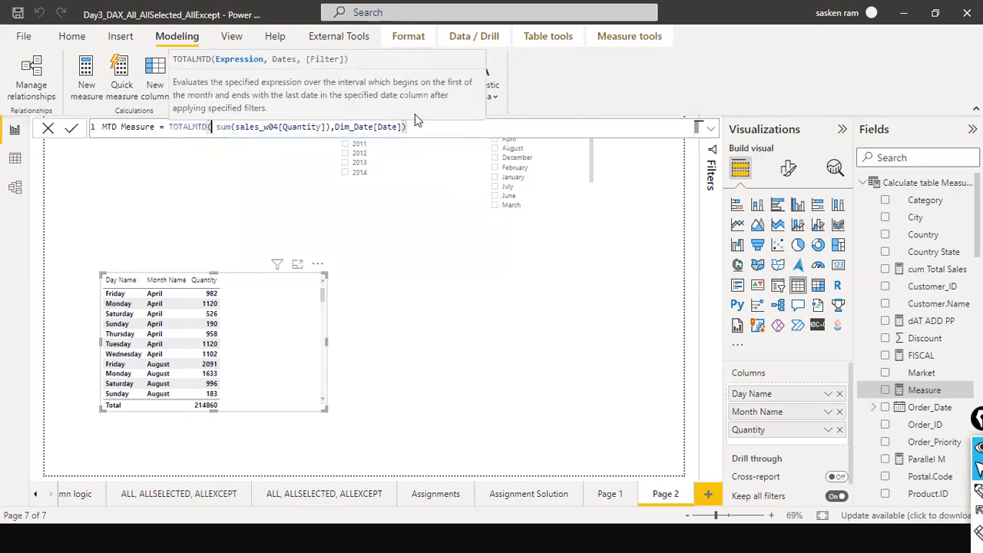
left_click(418, 132)
left_click(212, 127)
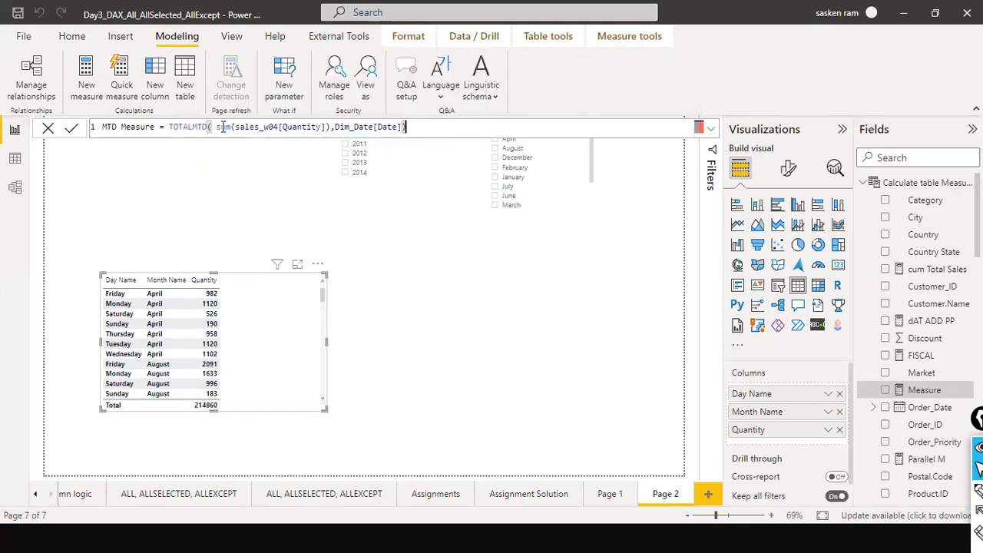
key("BackSpace")
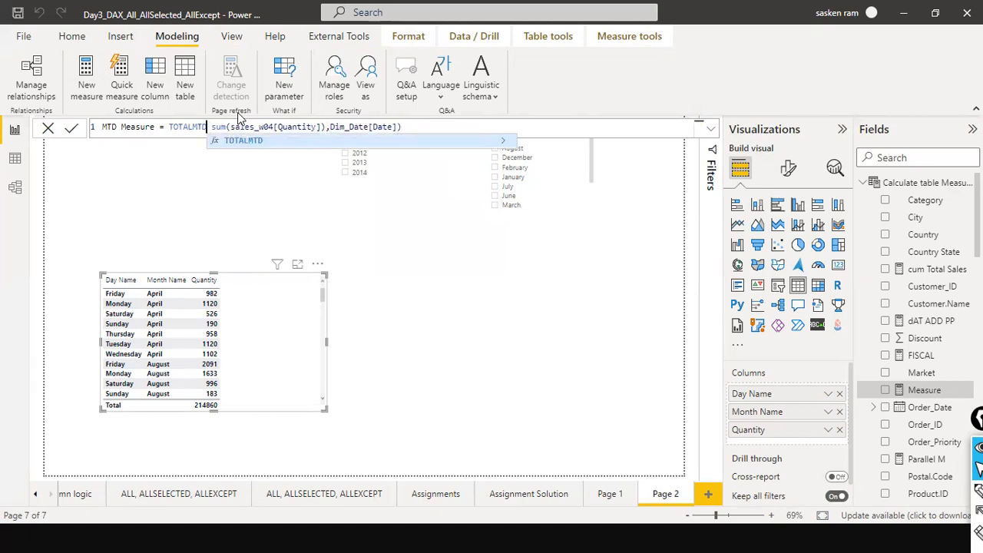
type("(")
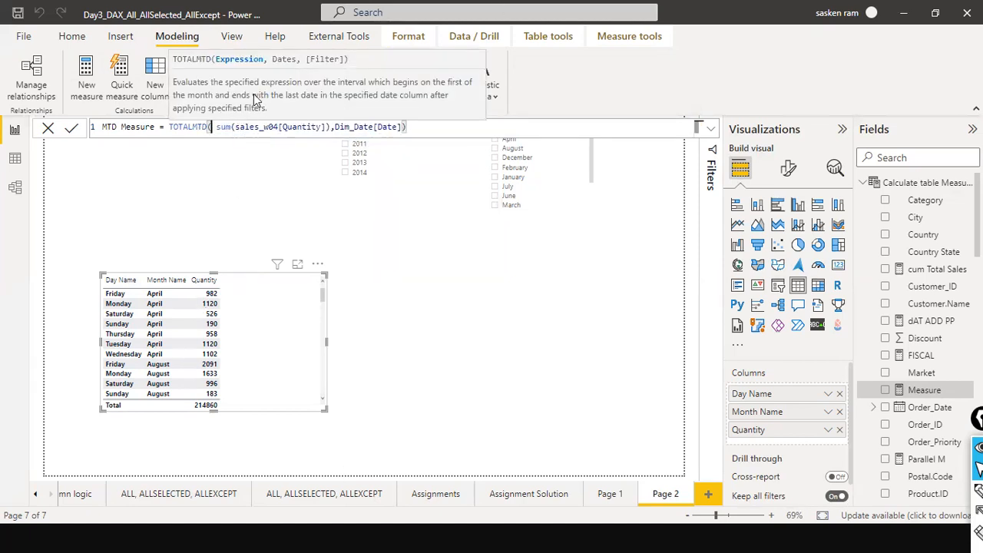
left_click(213, 126)
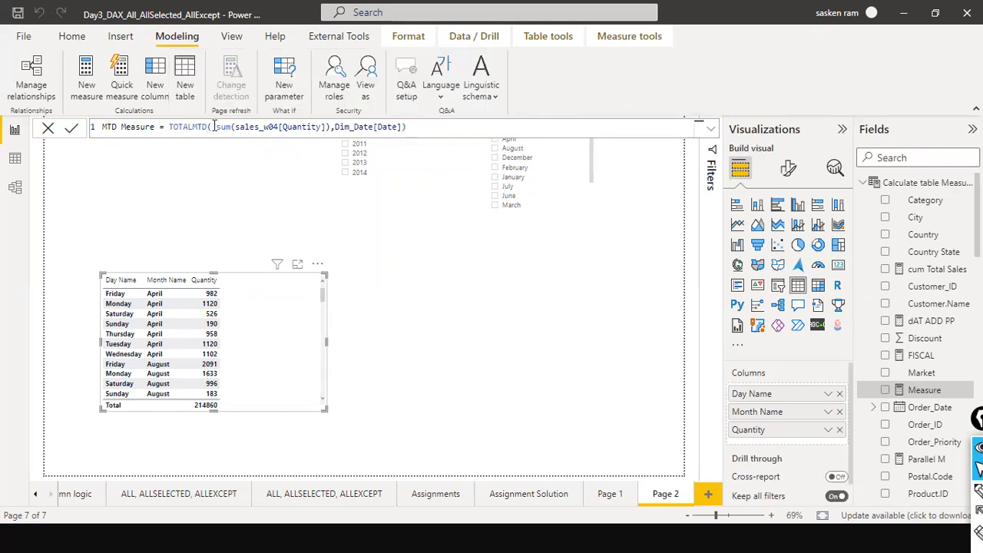
key("BackSpace")
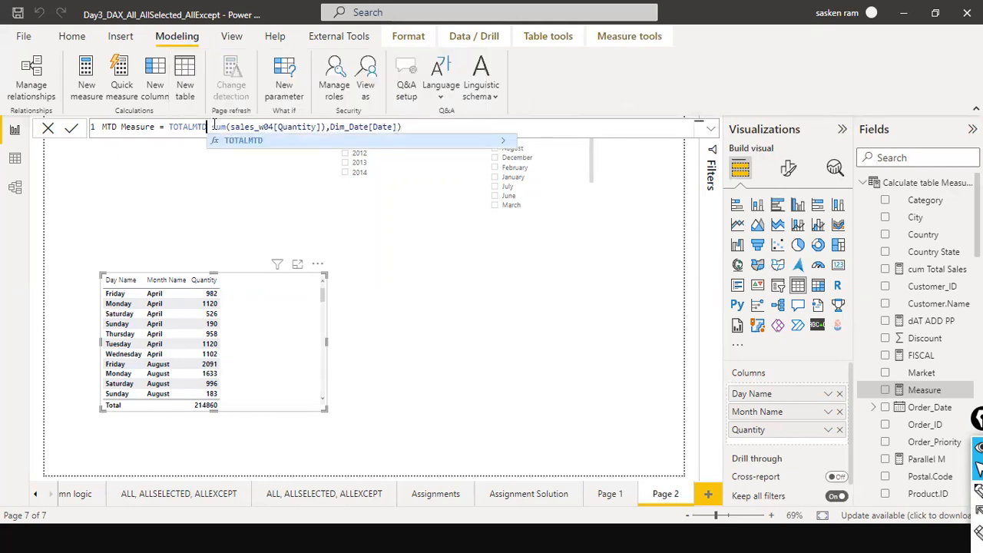
type("(")
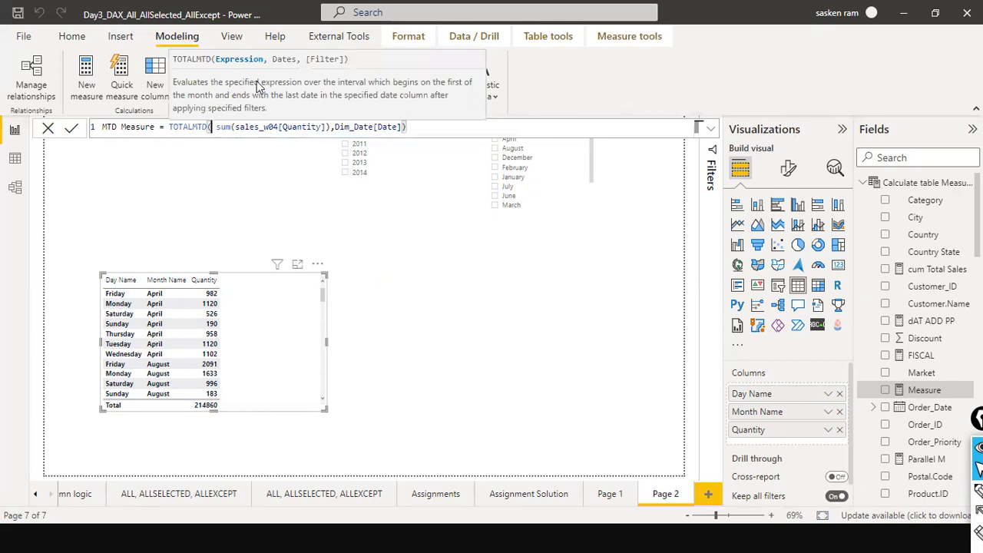
left_click(424, 128)
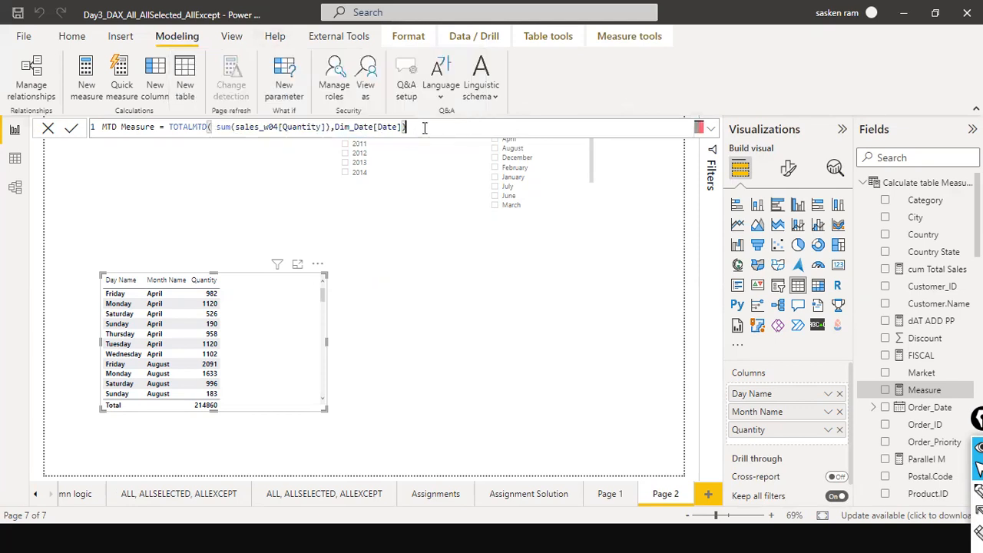
key("Return")
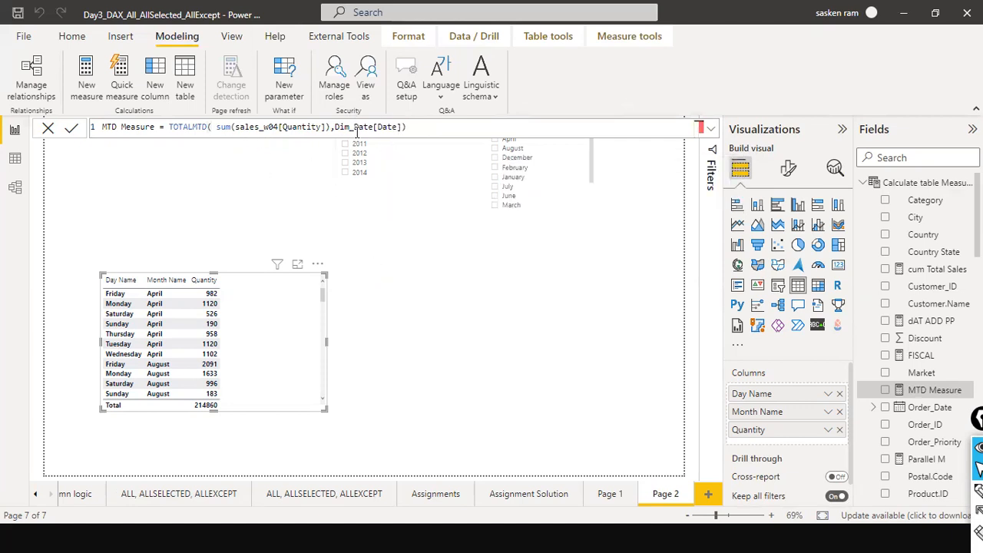
Add MTD Measure to the table visual's columns.
left_click_drag(896, 391, 274, 294)
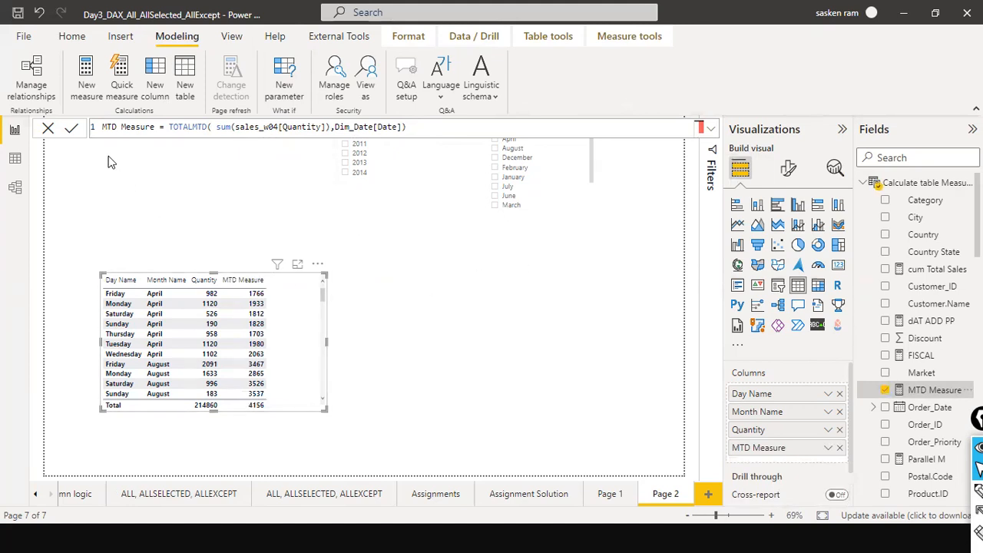
left_click(46, 131)
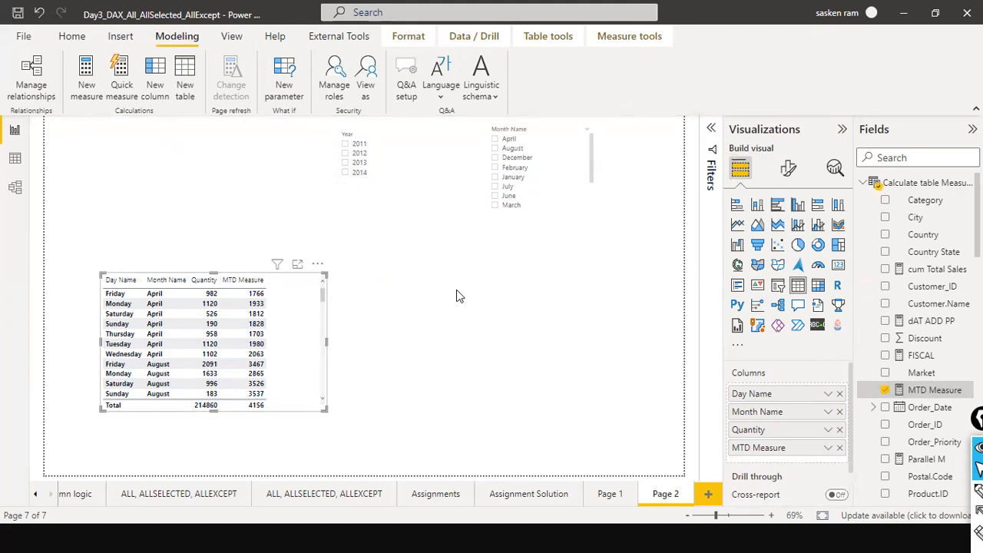
Filter the Year slicer to 2011.
left_click(389, 208)
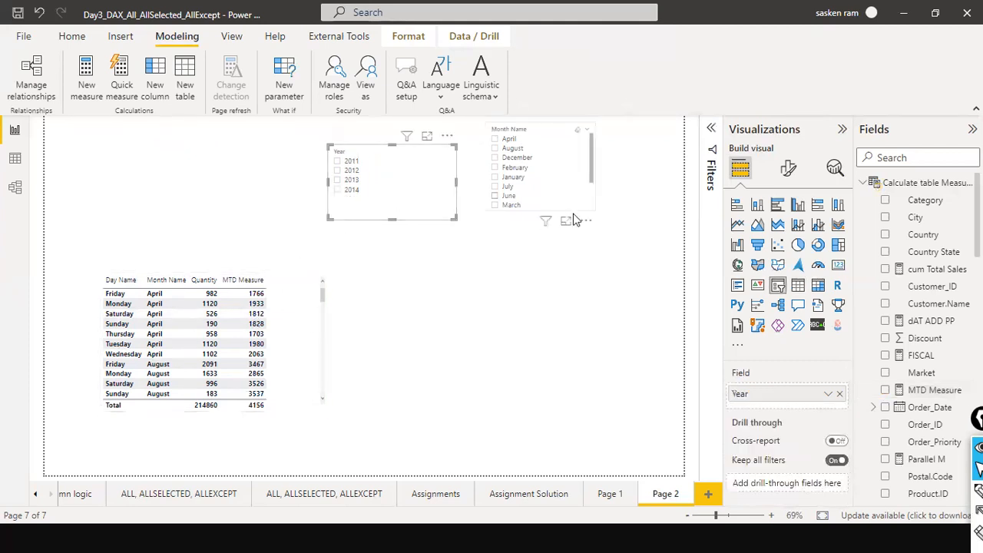
left_click(573, 215)
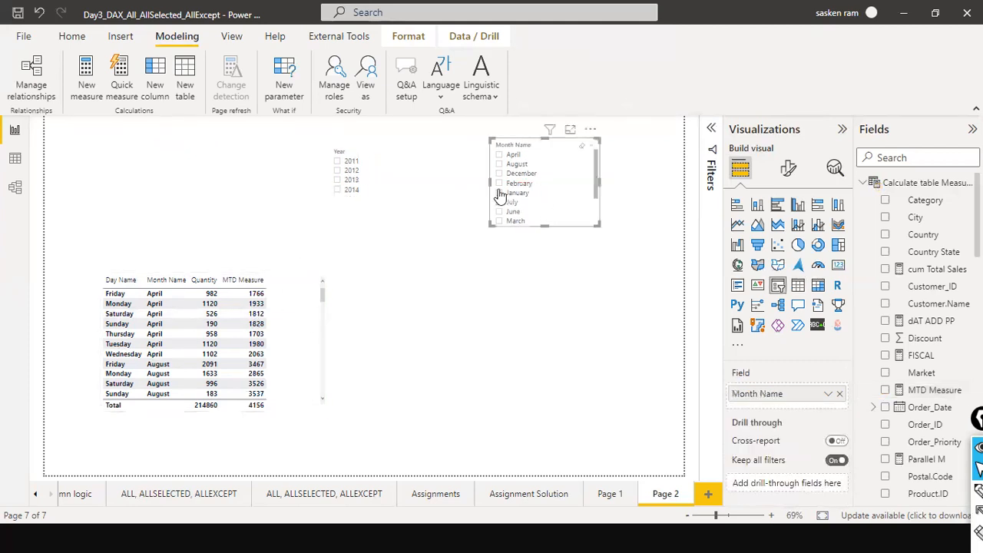
left_click(336, 163)
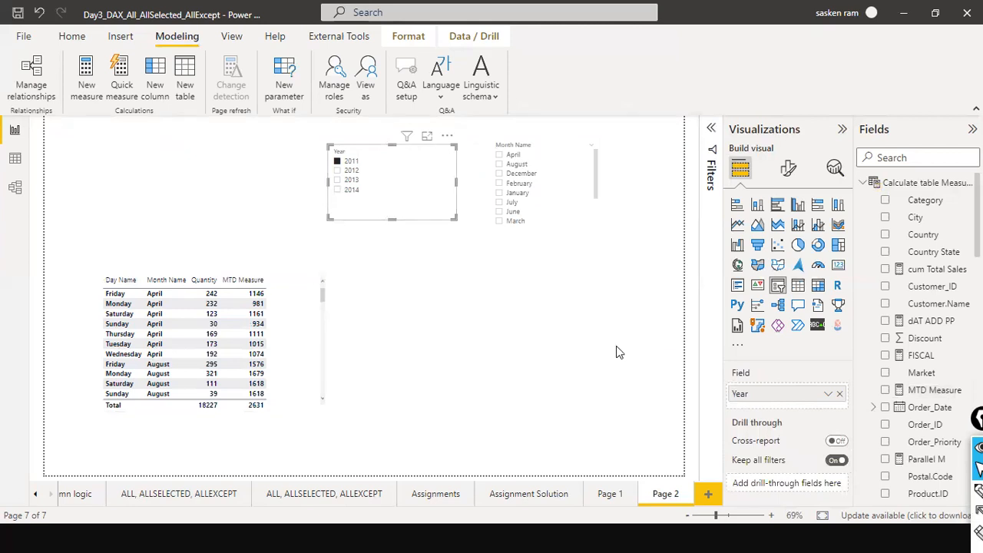
Remove Day Name from the table visual's columns.
left_click(280, 322)
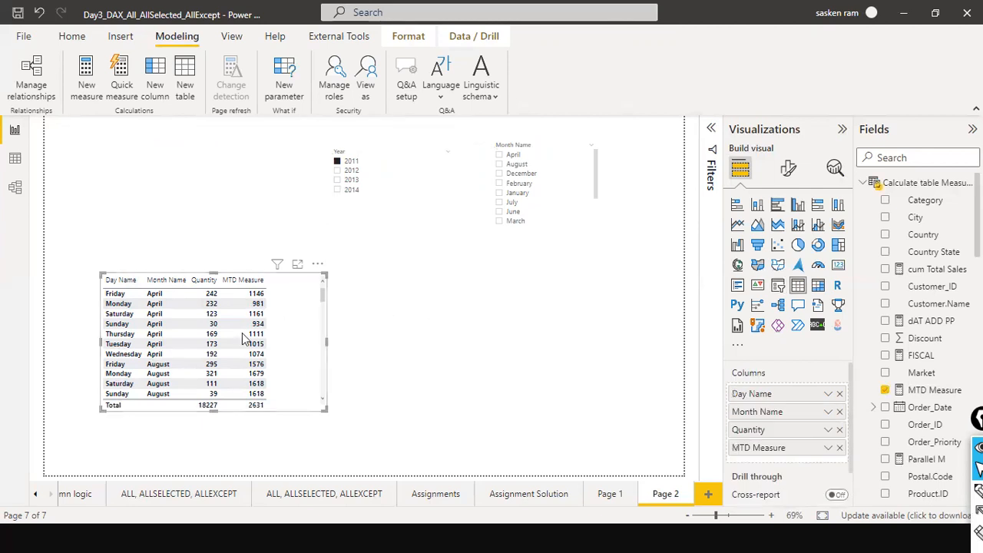
scroll(300, 328, "down", 1)
scroll(300, 328, "down", 1)
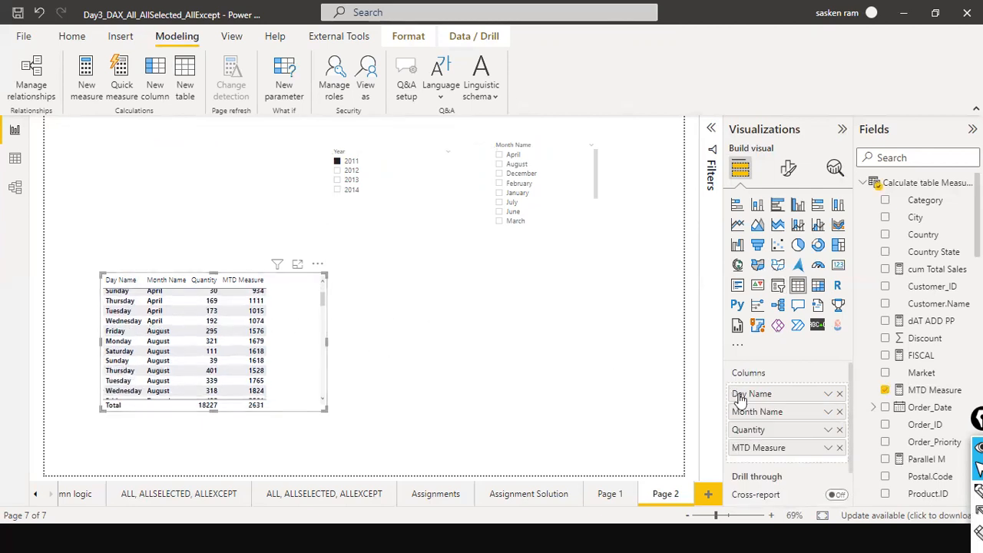
left_click(839, 393)
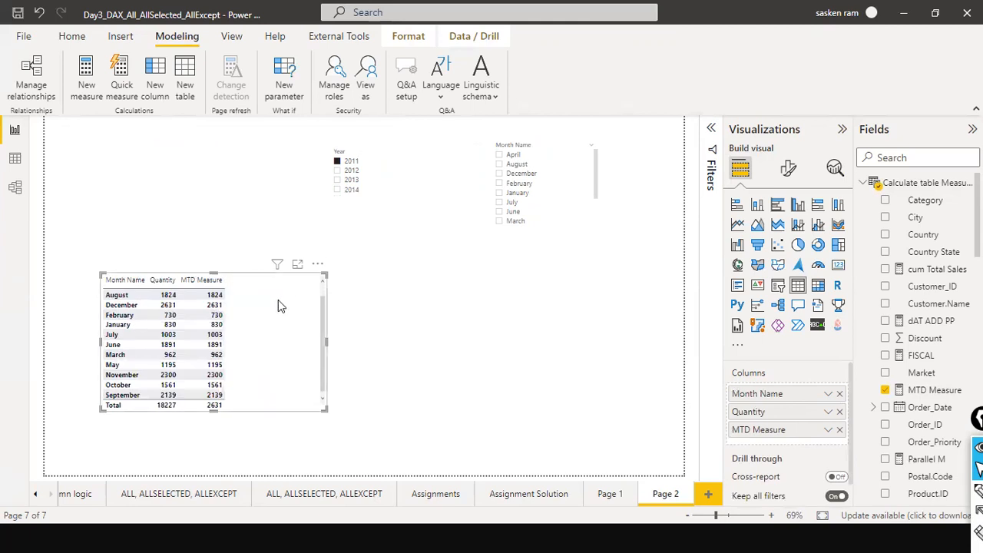
scroll(275, 313, "up", 1)
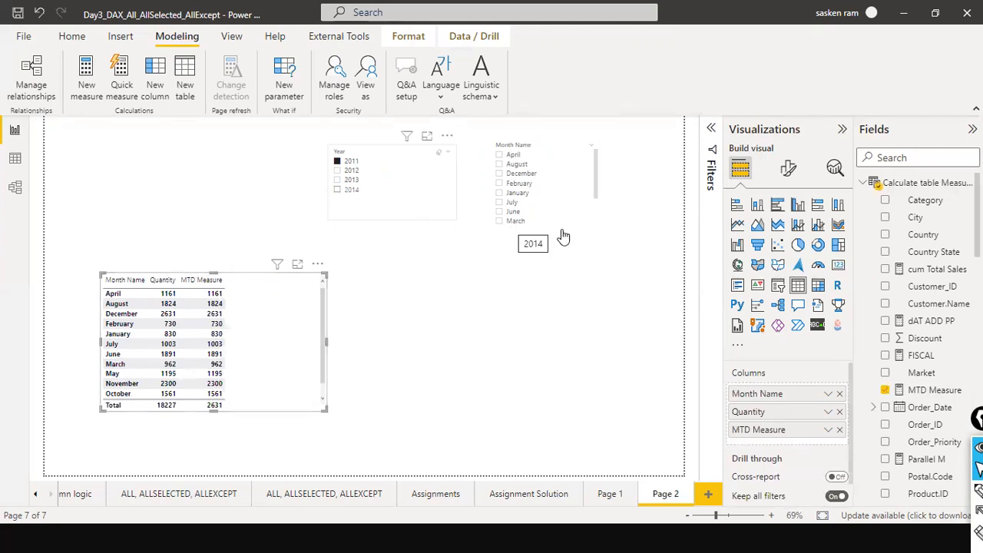
Filter the Year slicer to 2014 and add YTD Measure from a field search for ytd to the table.
left_click(336, 188)
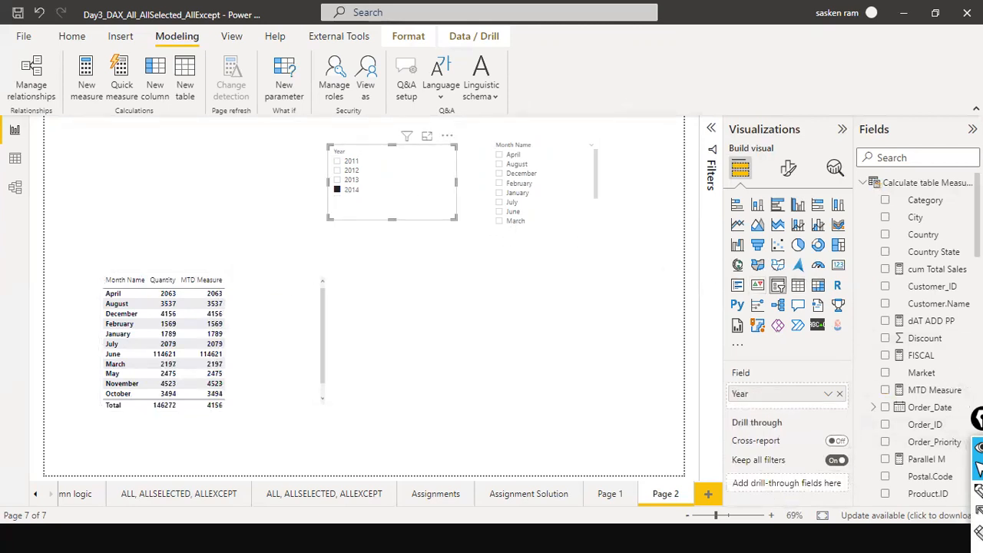
left_click(895, 163)
type("ytd")
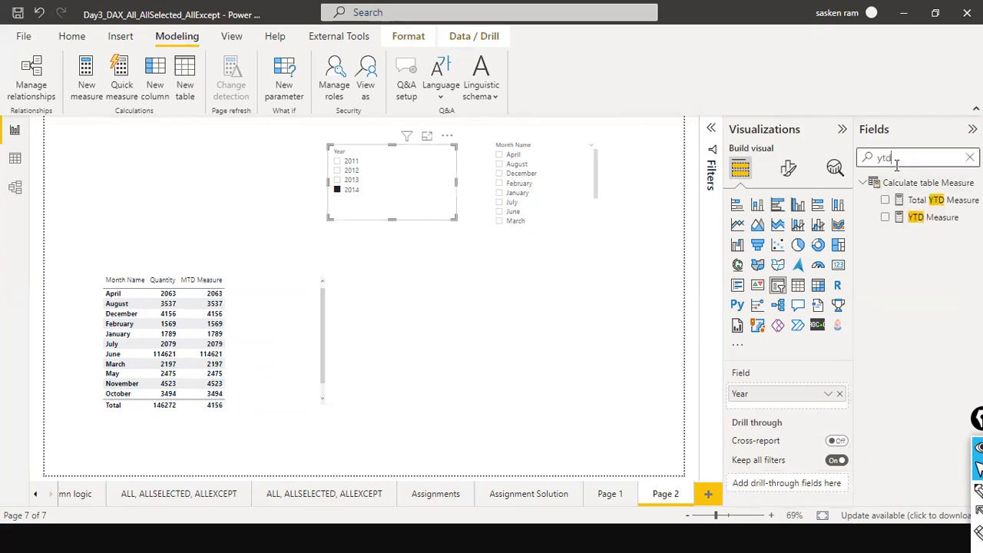
left_click_drag(915, 218, 279, 298)
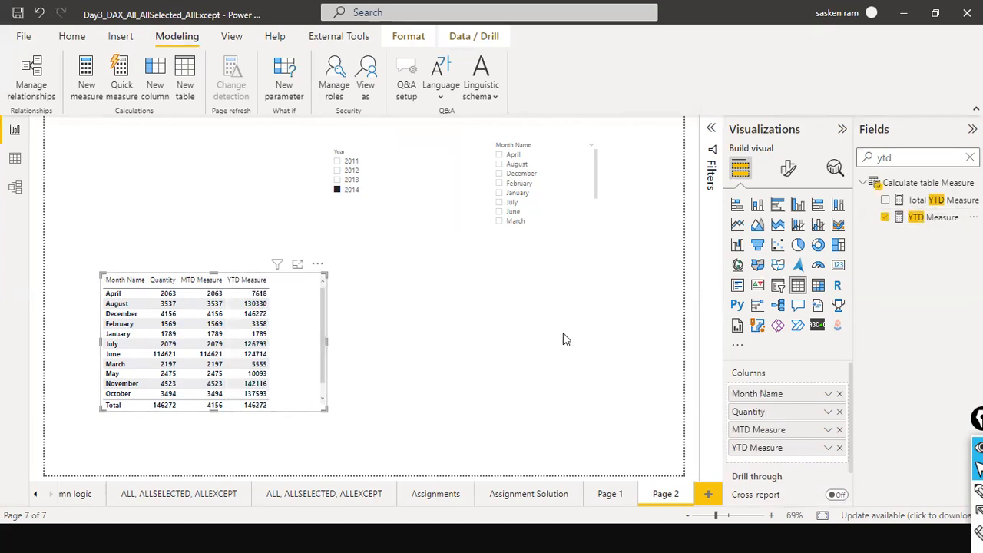
Filter the Year slicer to 2011 and sort the table by its Month Name column.
left_click(338, 161)
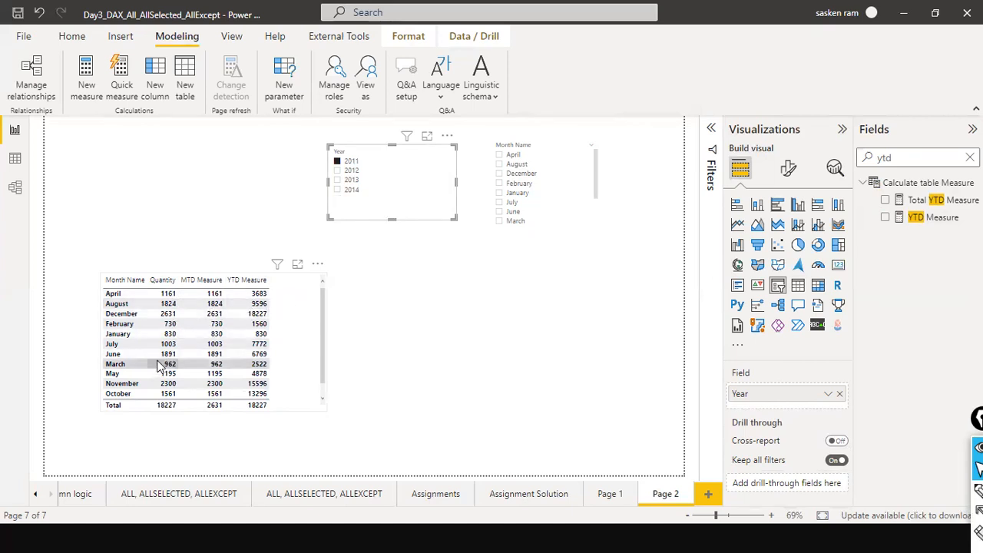
scroll(148, 372, "down", 1)
scroll(147, 378, "up", 1)
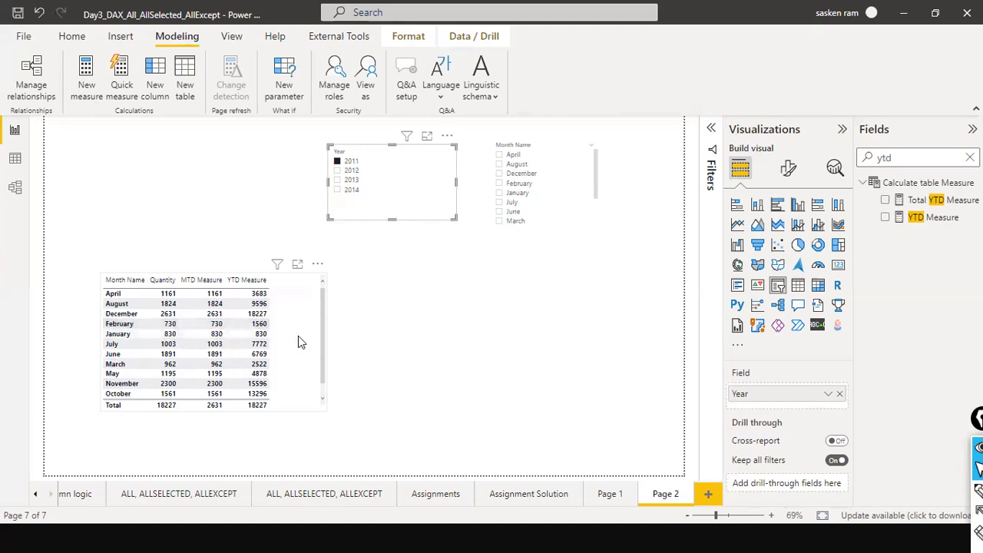
left_click(115, 291)
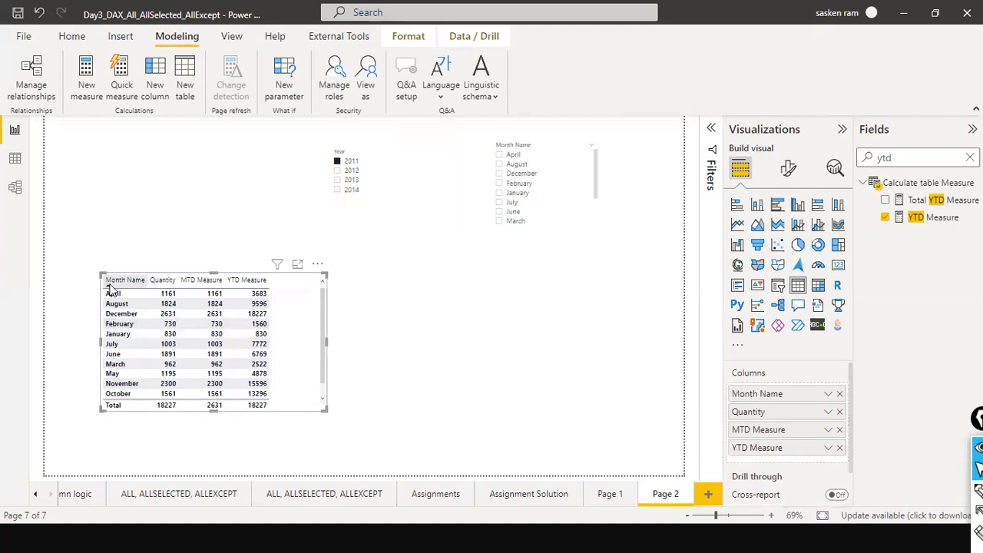
left_click(111, 281)
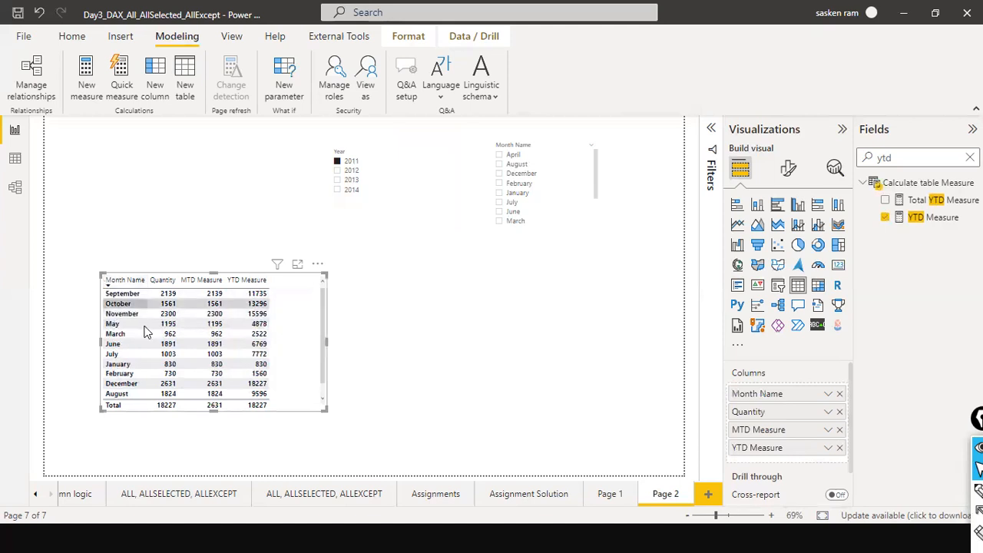
Set the Dim_Date Month Name column to sort by the Month column.
left_click(15, 158)
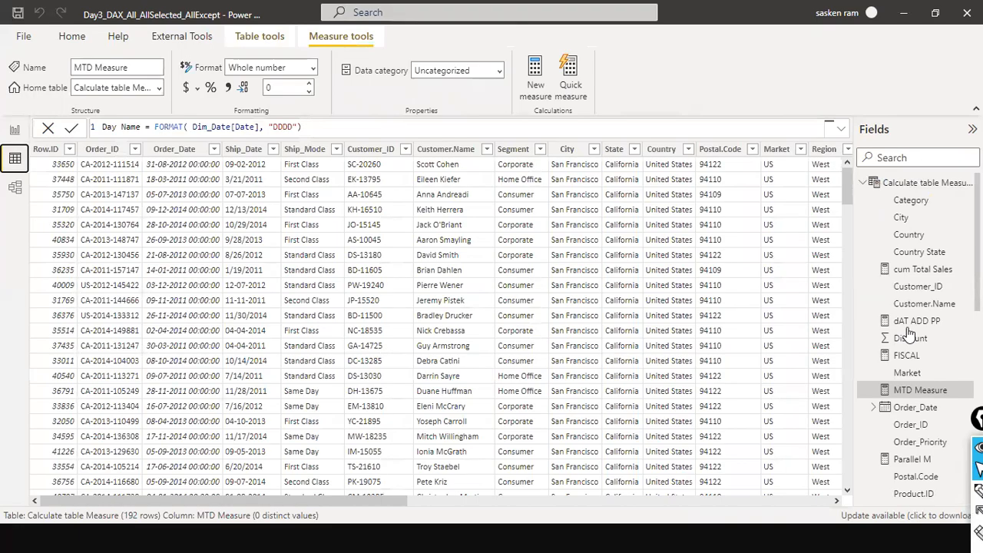
left_click(863, 184)
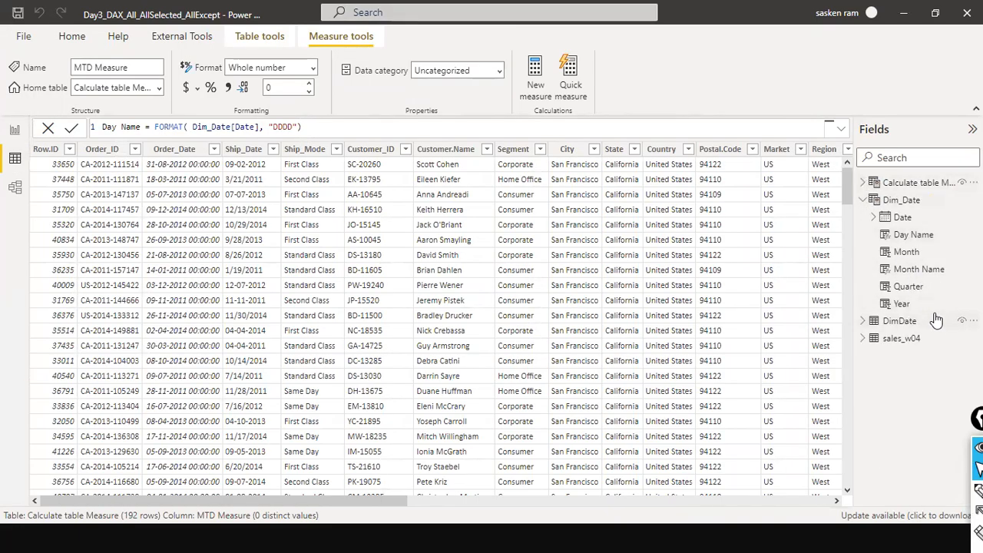
left_click(896, 201)
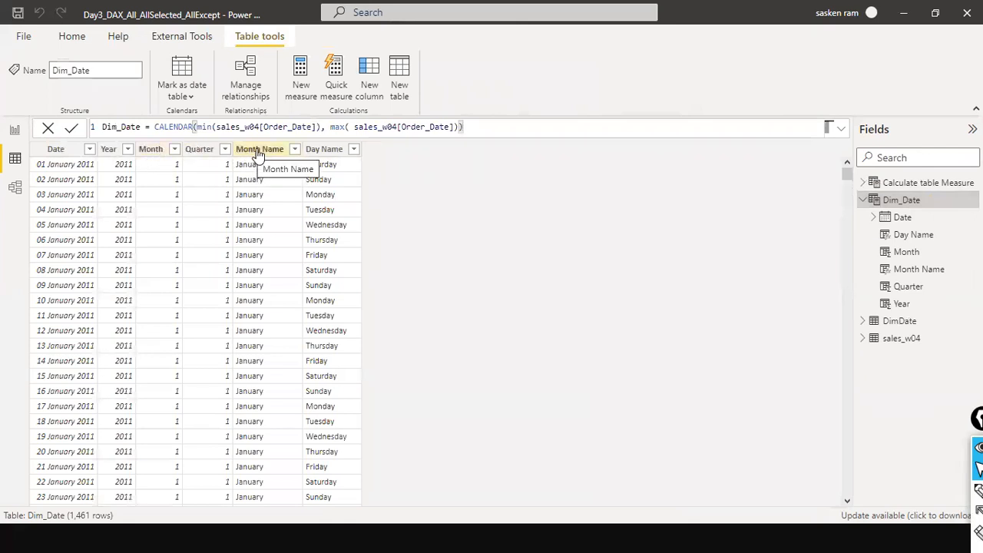
left_click(257, 149)
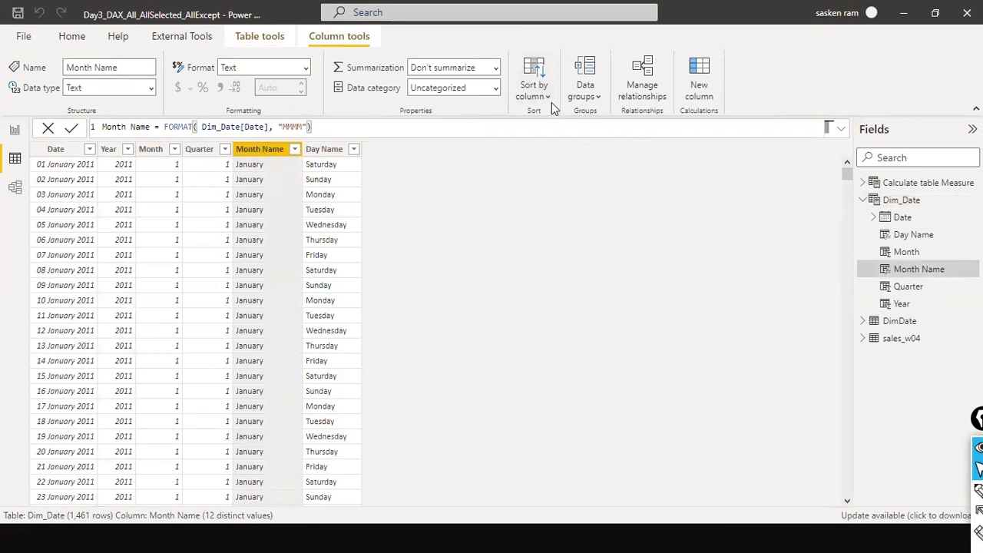
left_click(535, 85)
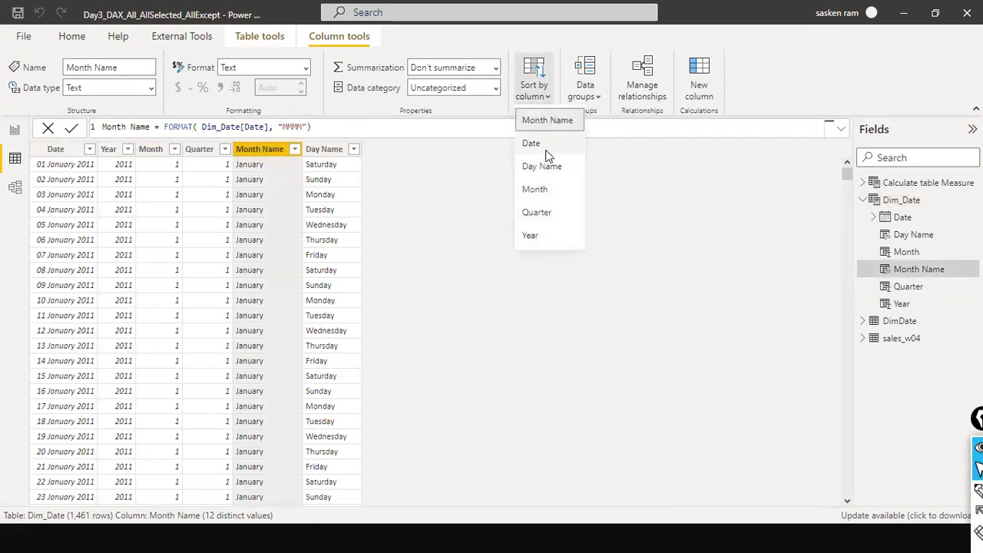
left_click(551, 191)
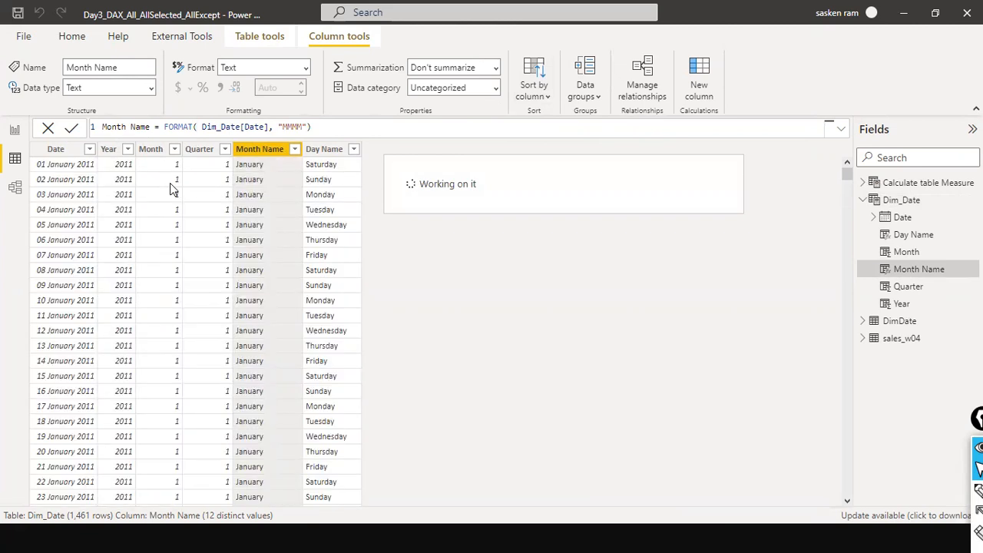
Sort the report table by Month Name so months appear in calendar order.
left_click(13, 130)
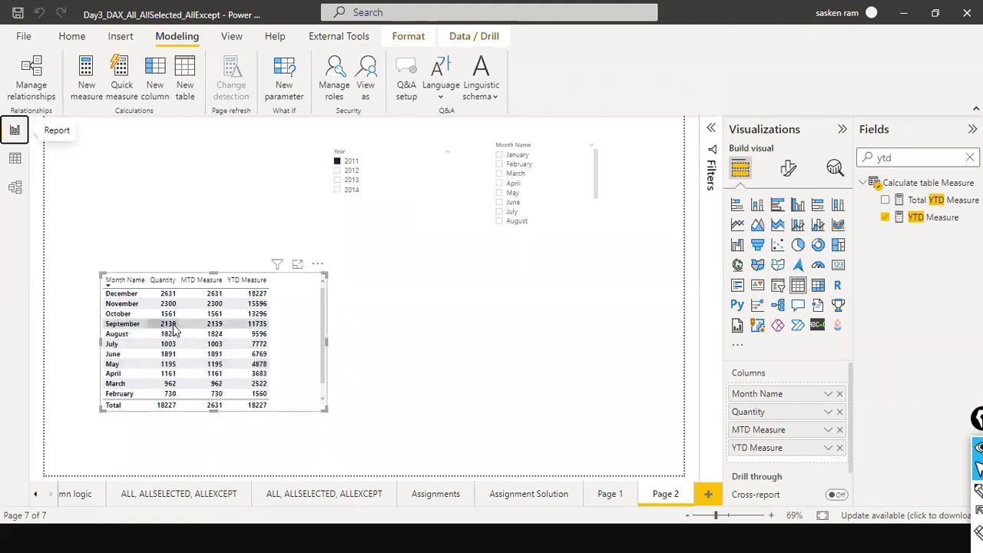
left_click(119, 280)
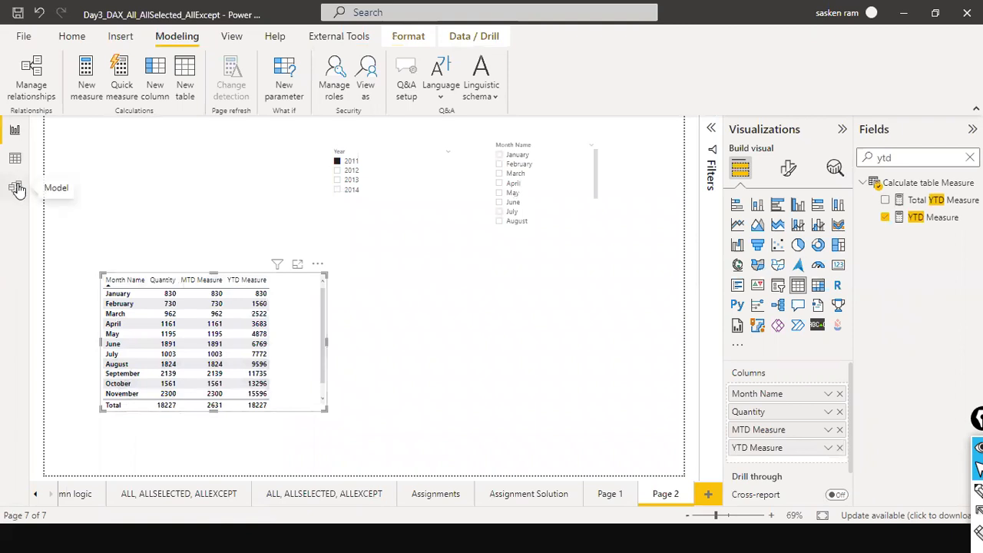
left_click(14, 158)
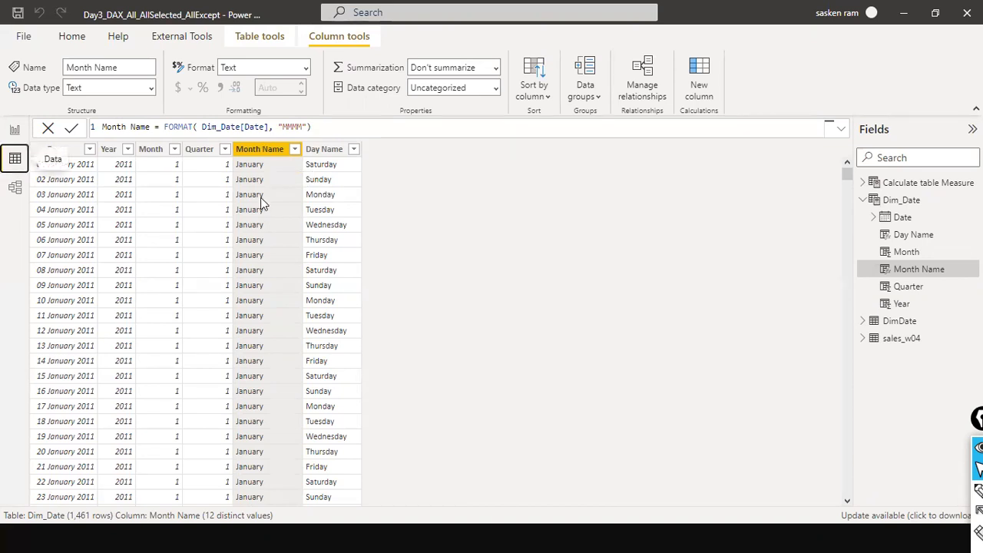
left_click(15, 129)
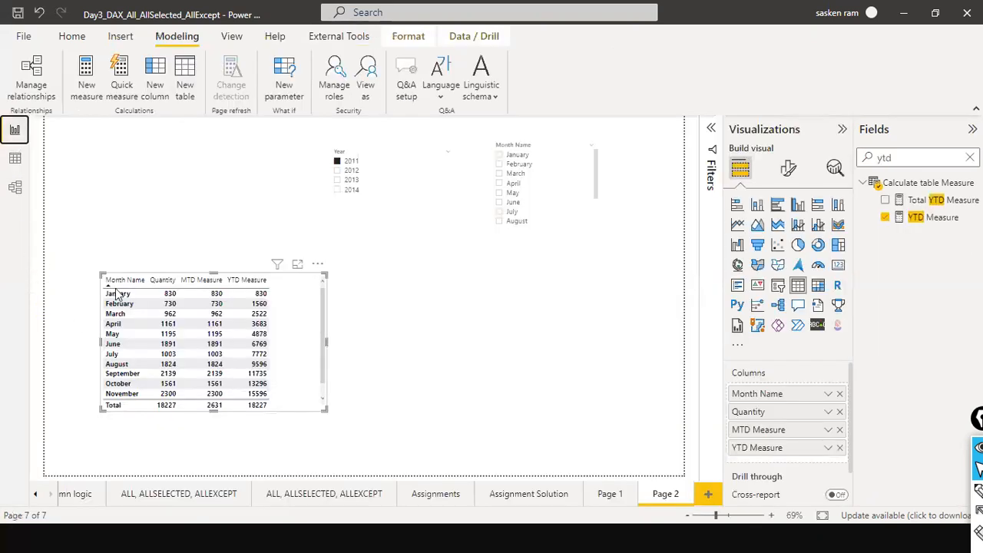
Set the Month Name column's sort-by column to Month again.
left_click(15, 159)
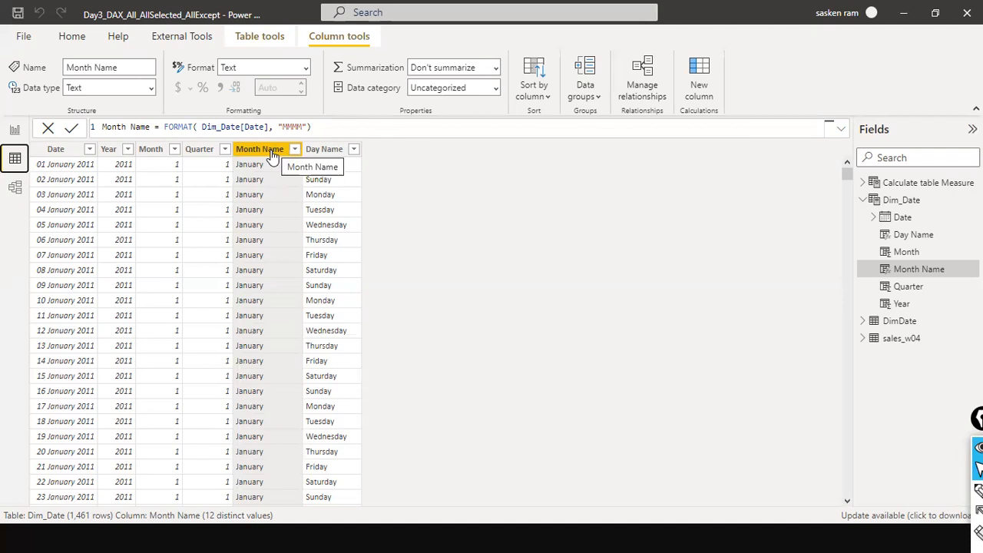
left_click(543, 93)
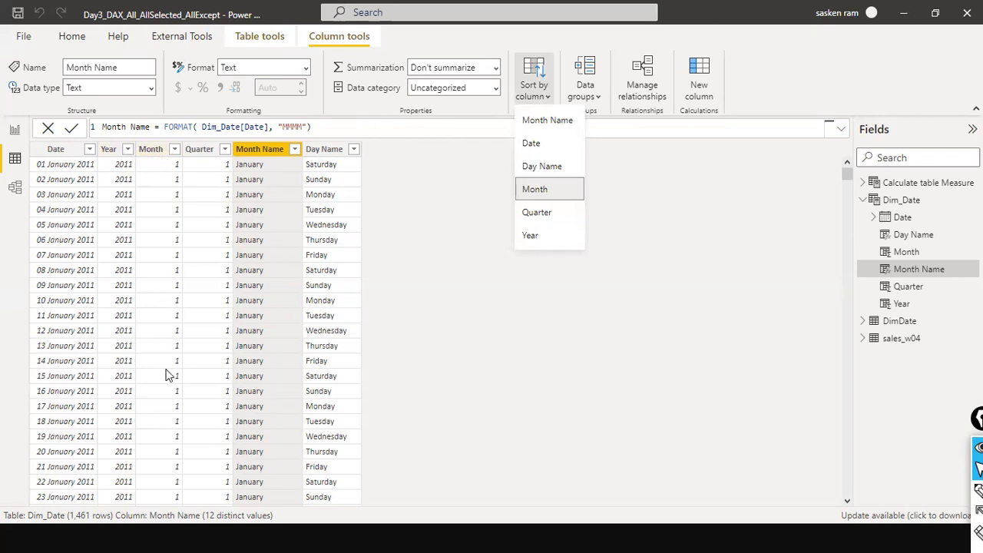
left_click(523, 198)
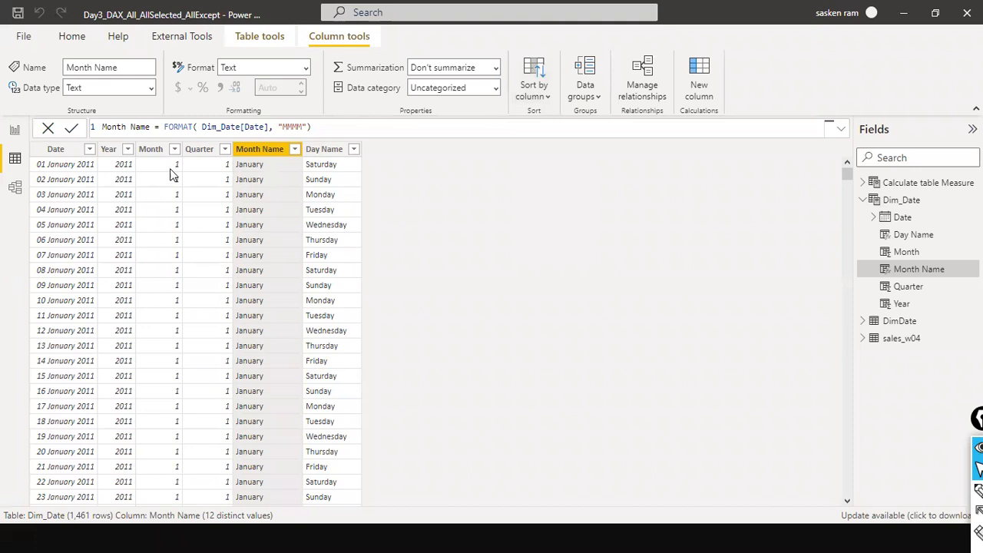
scroll(256, 198, "down", 3)
scroll(253, 192, "up", 3)
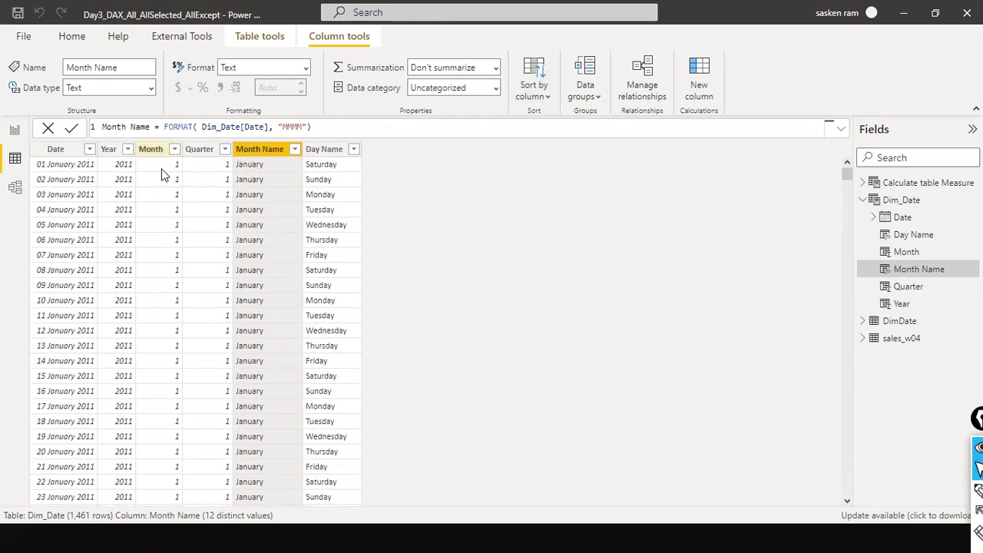
left_click(15, 130)
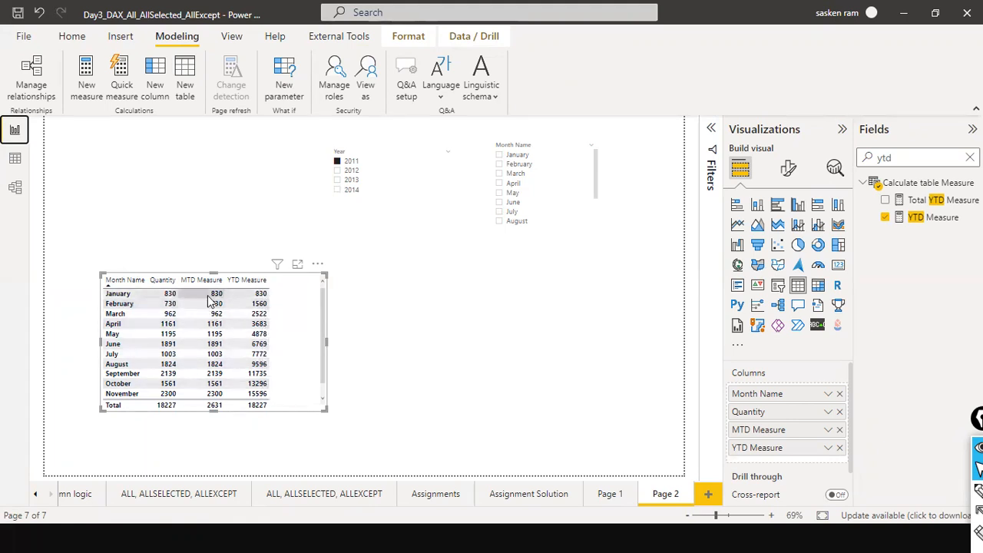
Duplicate the table visual and place the copy beside the original.
left_click(350, 328)
left_click_drag(282, 334, 515, 328)
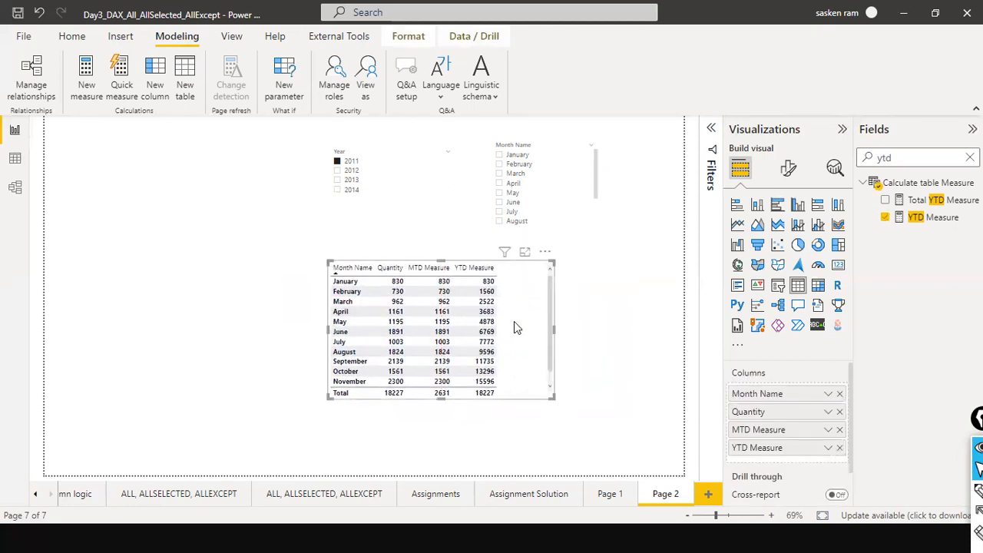
key("ctrl+c")
key("ctrl+v")
left_click_drag(514, 322, 204, 315)
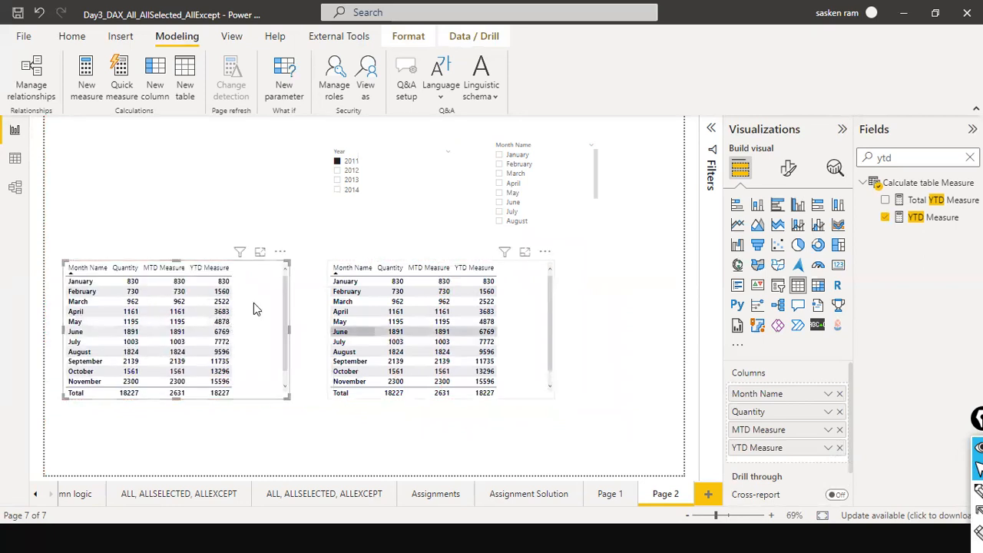
Remove YTD Measure from the right-hand table and clear the field search.
left_click(248, 214)
left_click(530, 312)
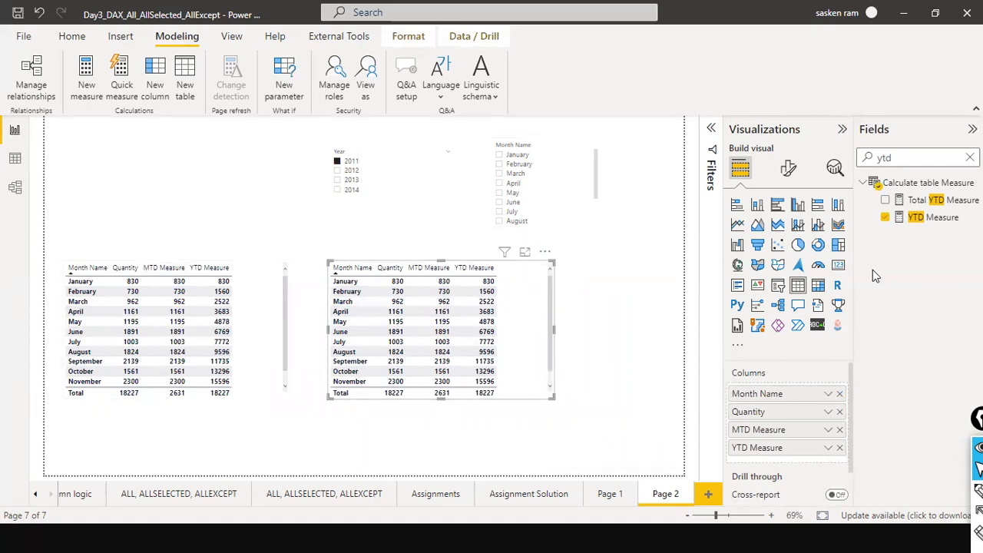
left_click(839, 447)
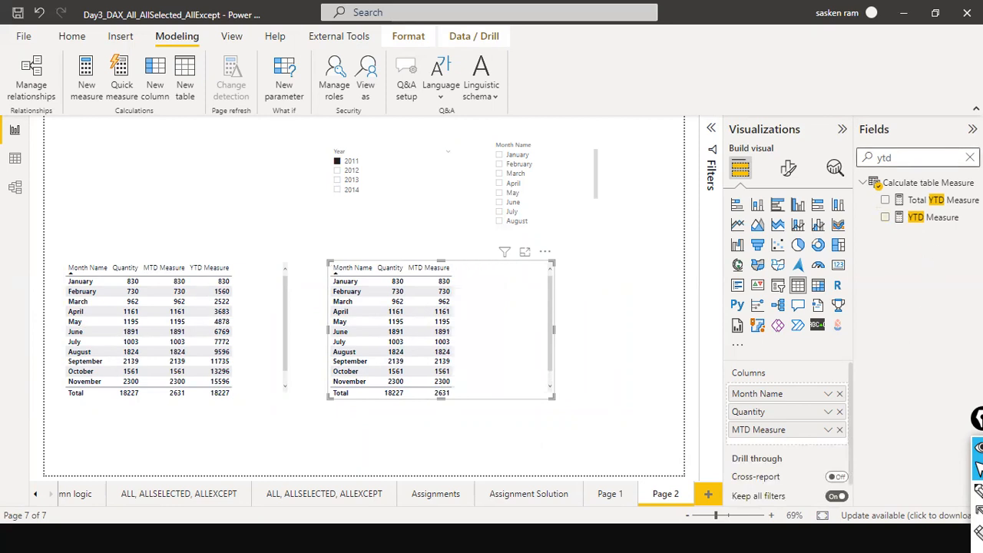
left_click(969, 157)
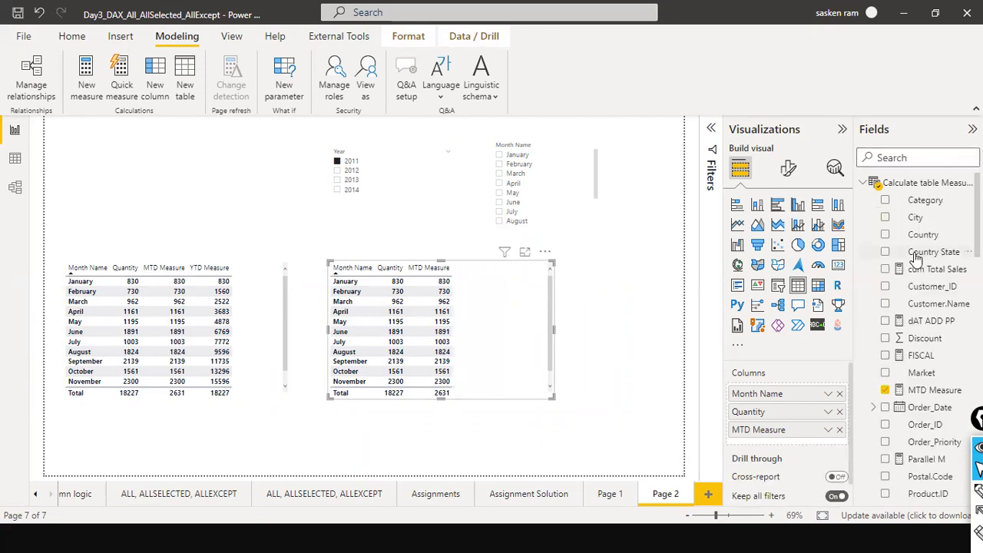
Add Day Name from the Dim_Date table to the right-hand table's columns.
left_click(863, 184)
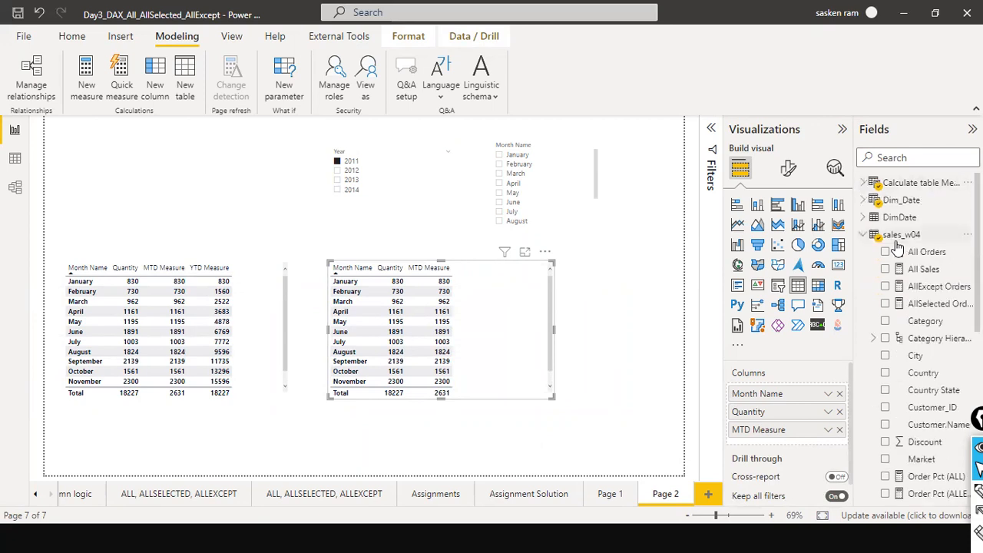
left_click(863, 217)
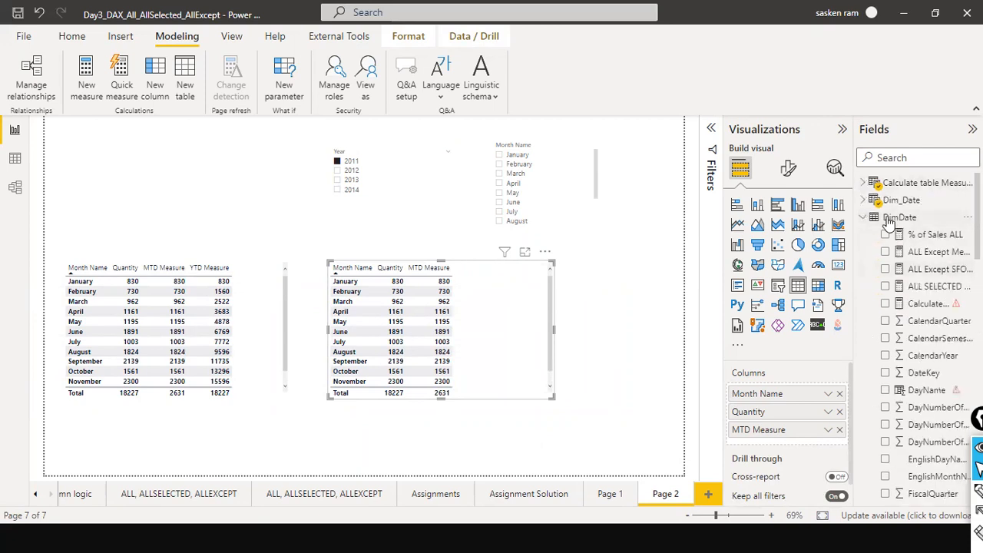
left_click(863, 199)
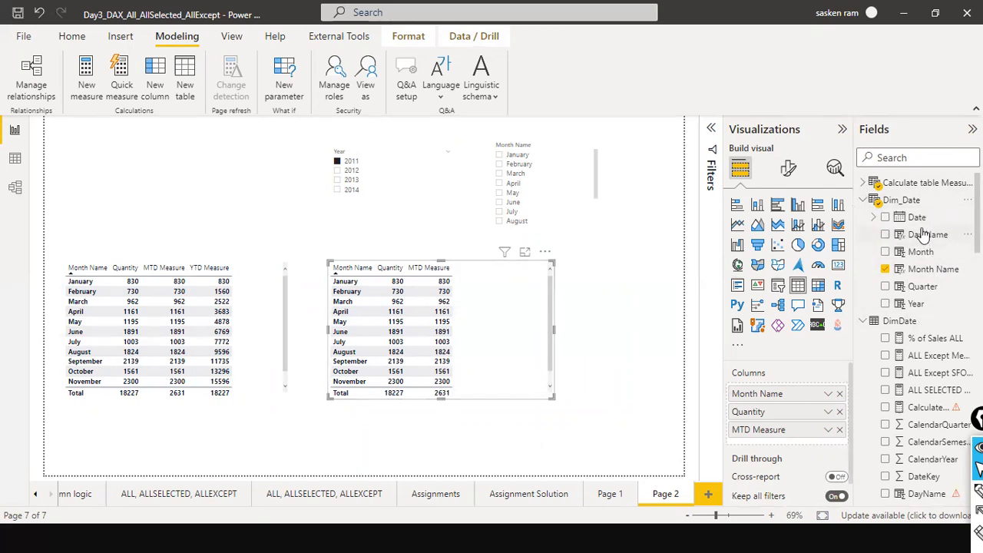
left_click_drag(931, 236, 783, 388)
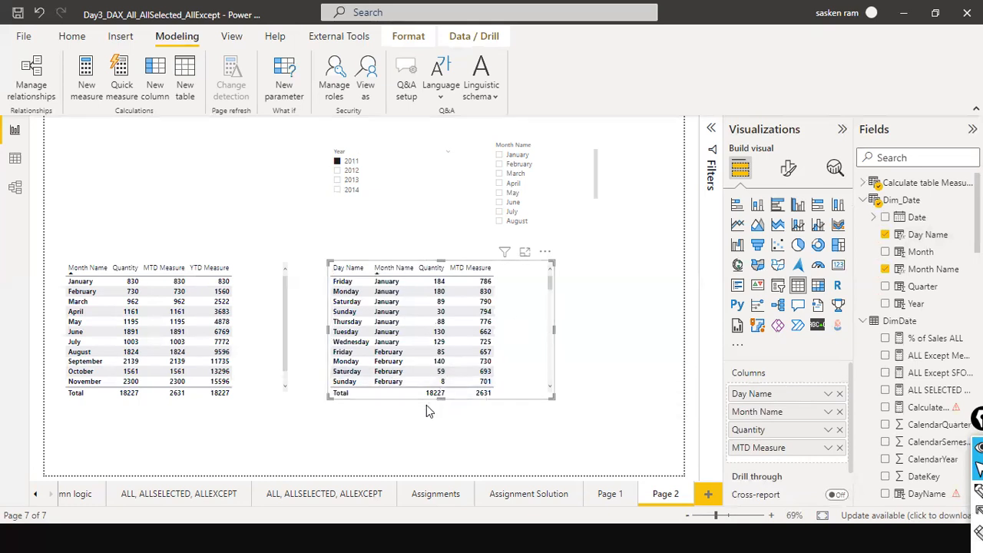
Extend the right-hand table downward and scroll through its day-by-month rows.
left_click_drag(438, 397, 439, 435)
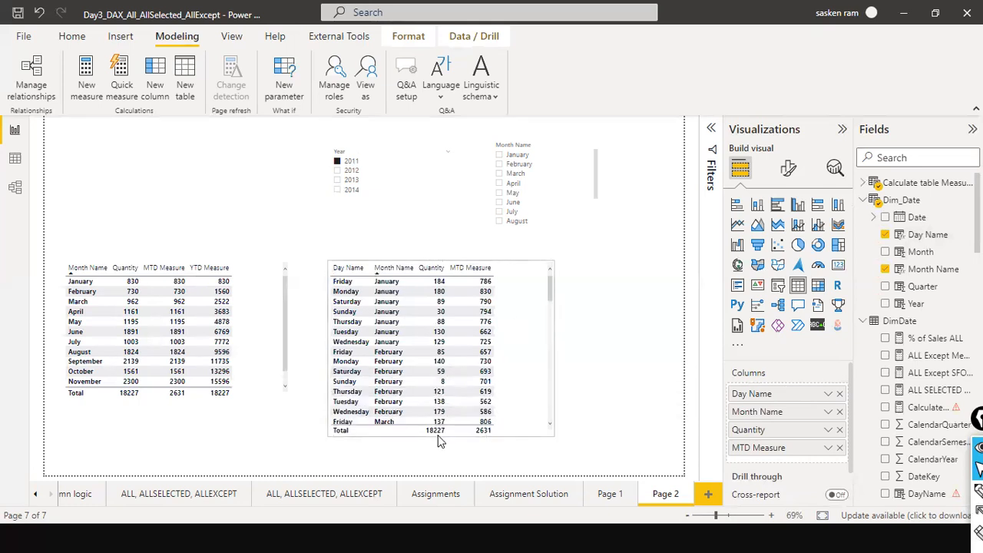
left_click(548, 346)
scroll(547, 347, "down", 5)
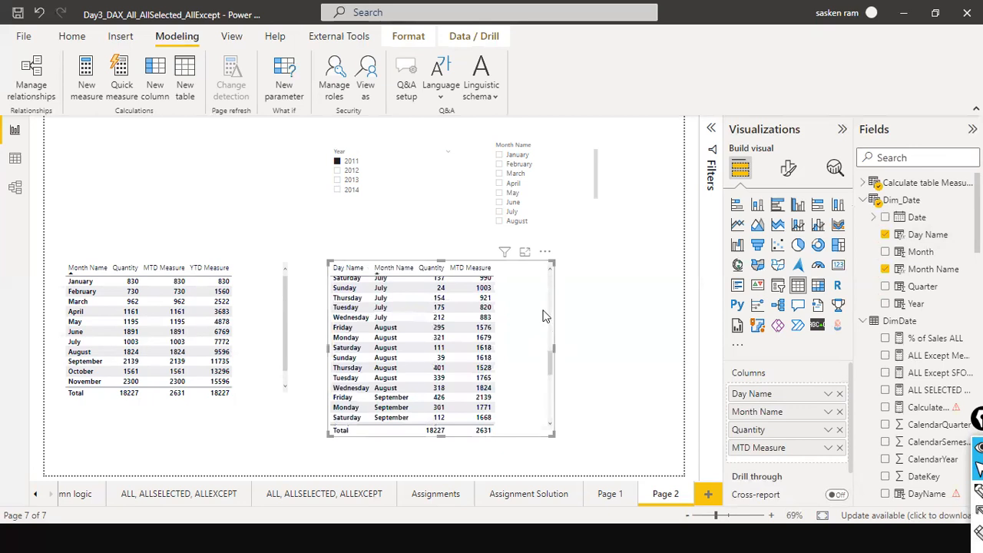
scroll(551, 304, "up", 5)
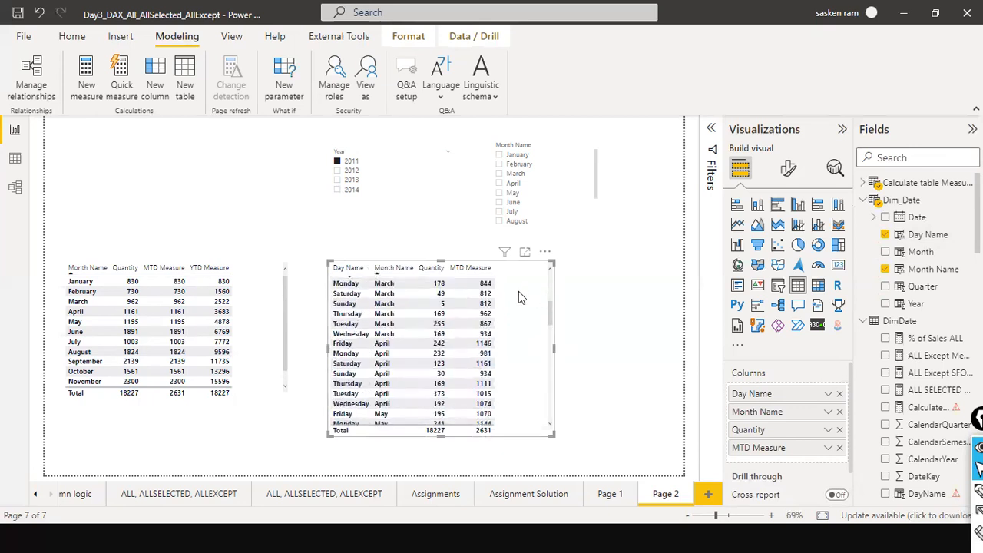
scroll(522, 297, "up", 4)
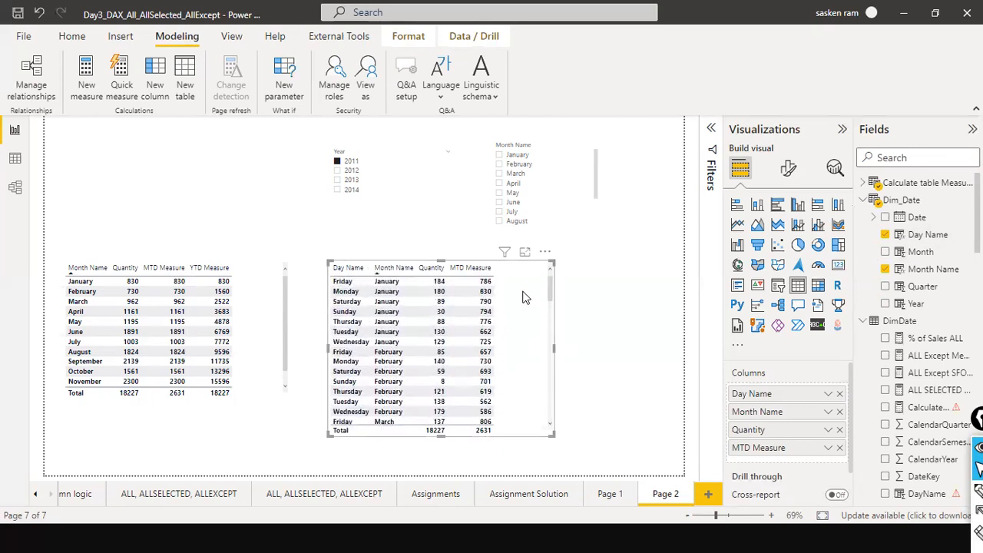
In the data view, edit the Day Name column formula to use the format "DD".
left_click(14, 158)
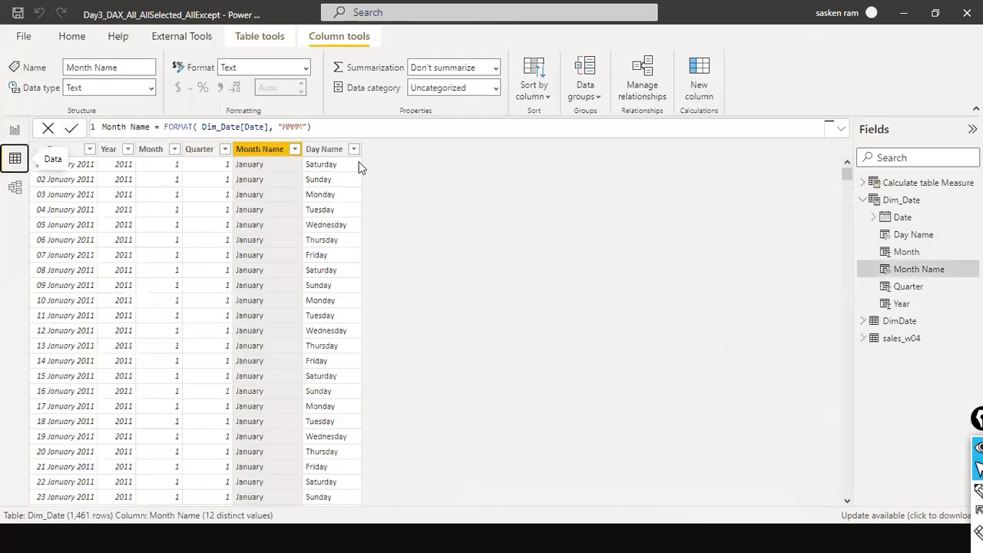
left_click(342, 154)
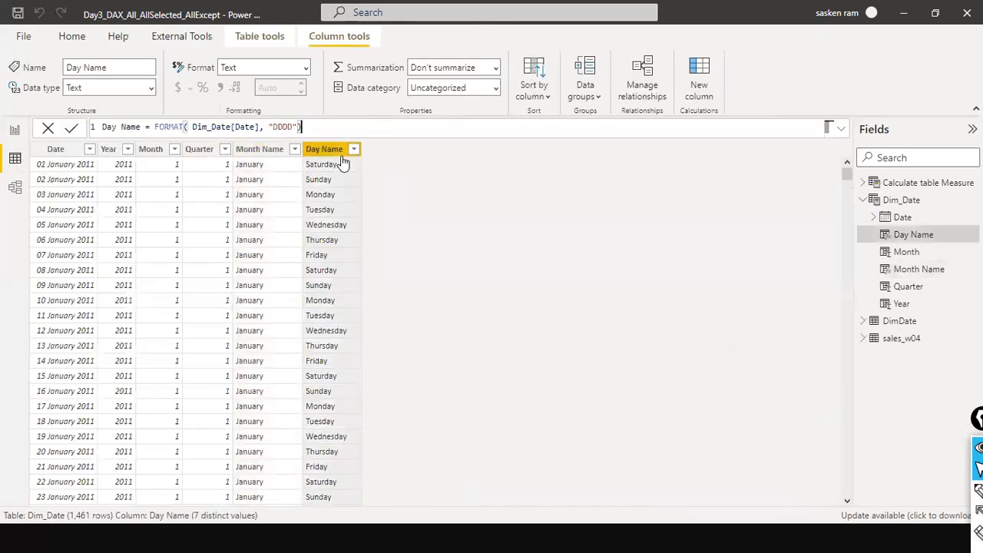
left_click(285, 128)
key("Delete")
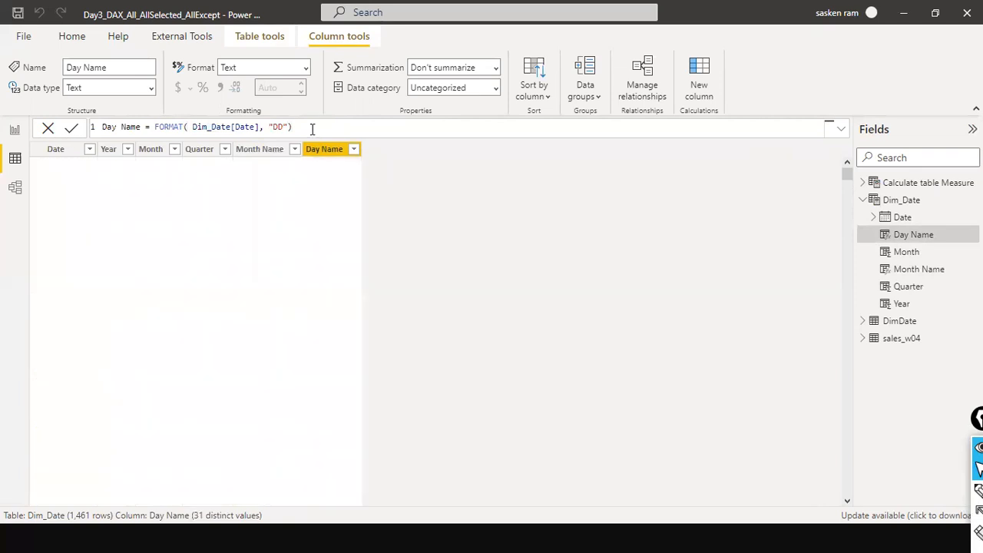
scroll(322, 204, "down", 9)
scroll(136, 193, "up", 8)
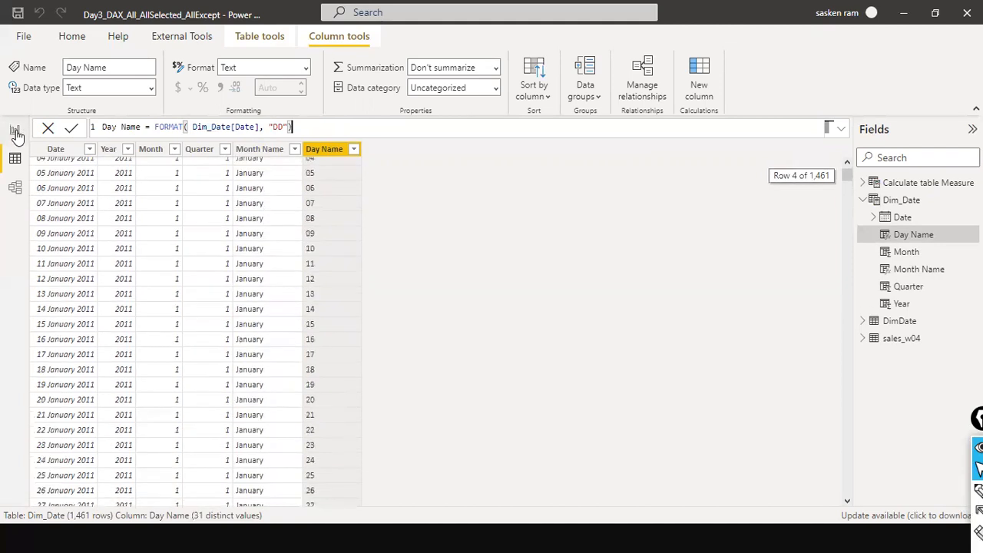
Return to the report and scroll through the right-hand table's daily MTD Measure values.
left_click(16, 132)
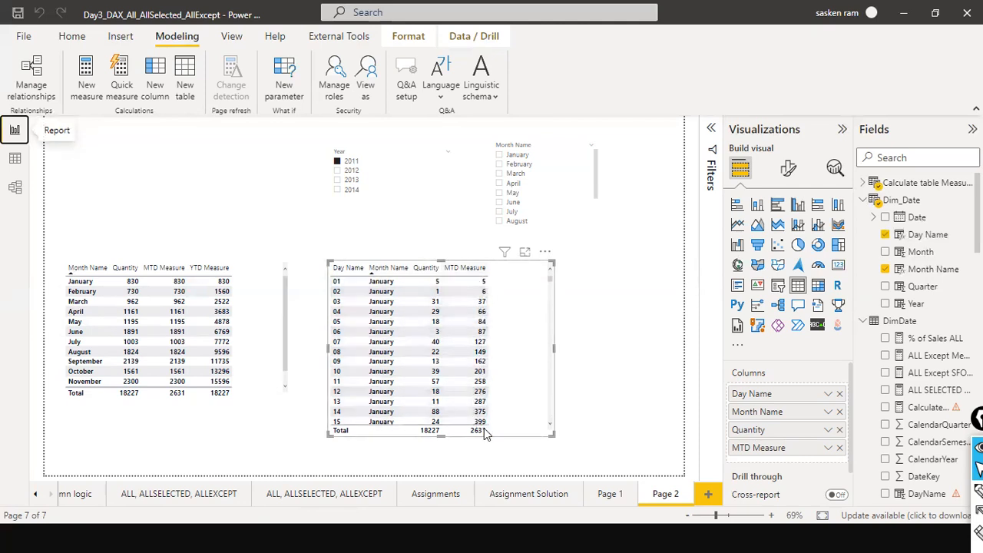
scroll(500, 368, "down", 5)
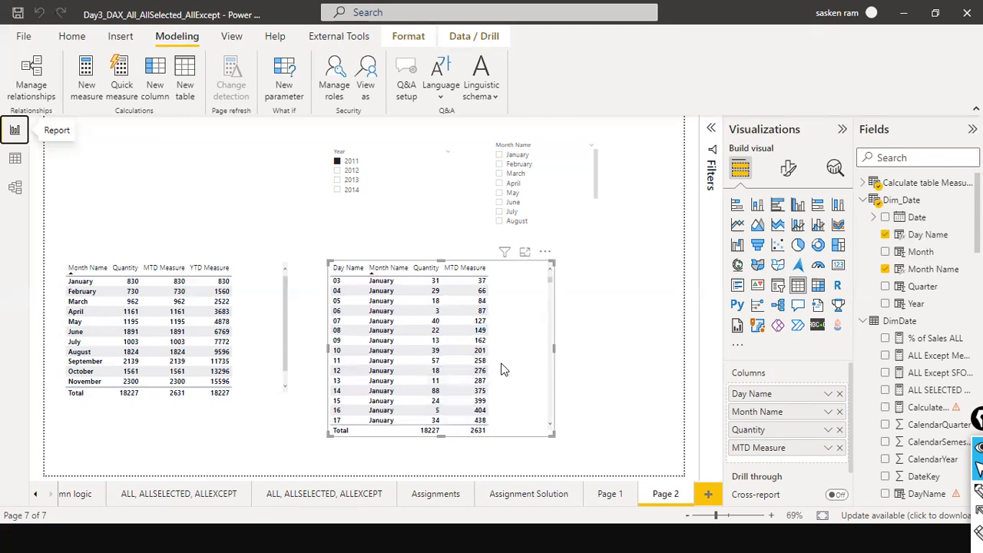
scroll(501, 369, "down", 3)
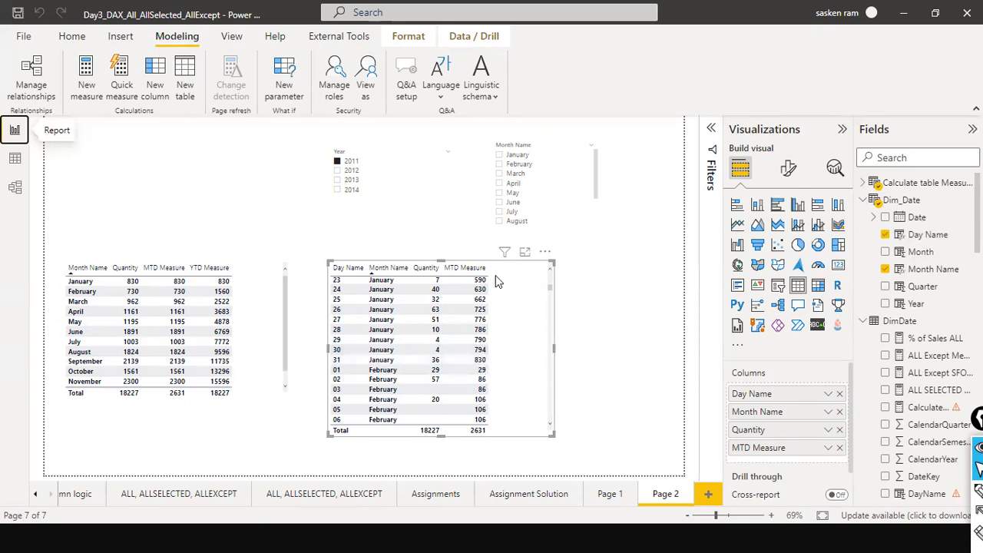
scroll(496, 281, "up", 3)
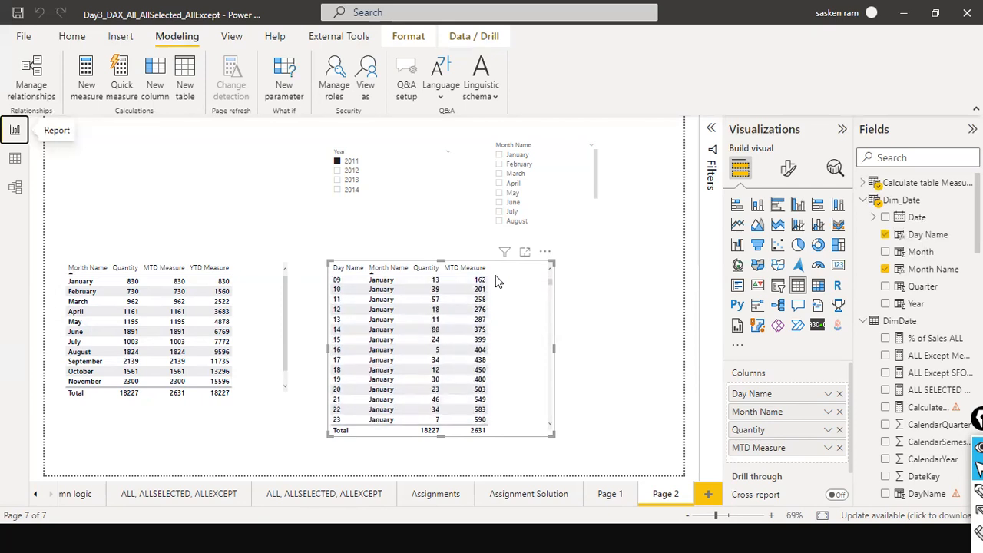
scroll(495, 284, "down", 2)
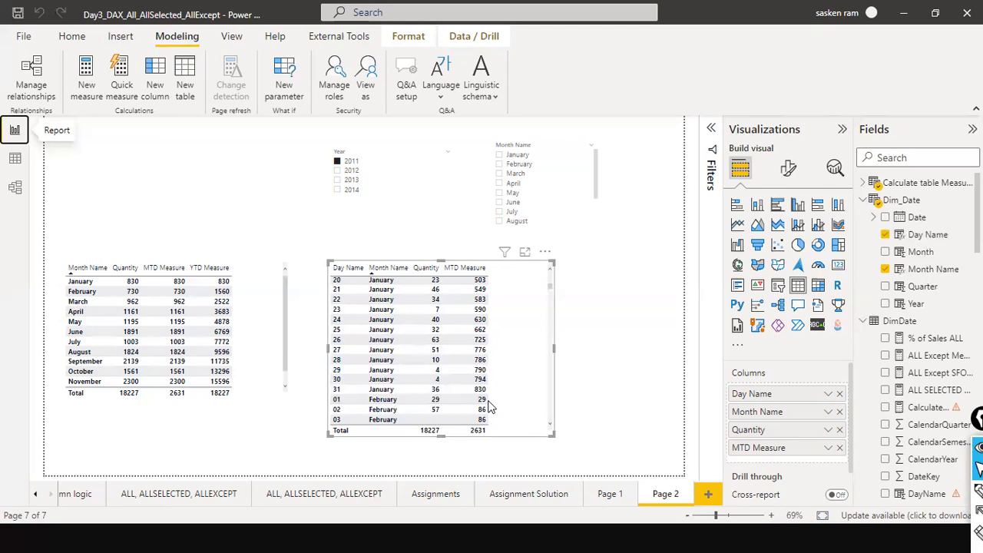
scroll(492, 407, "up", 5)
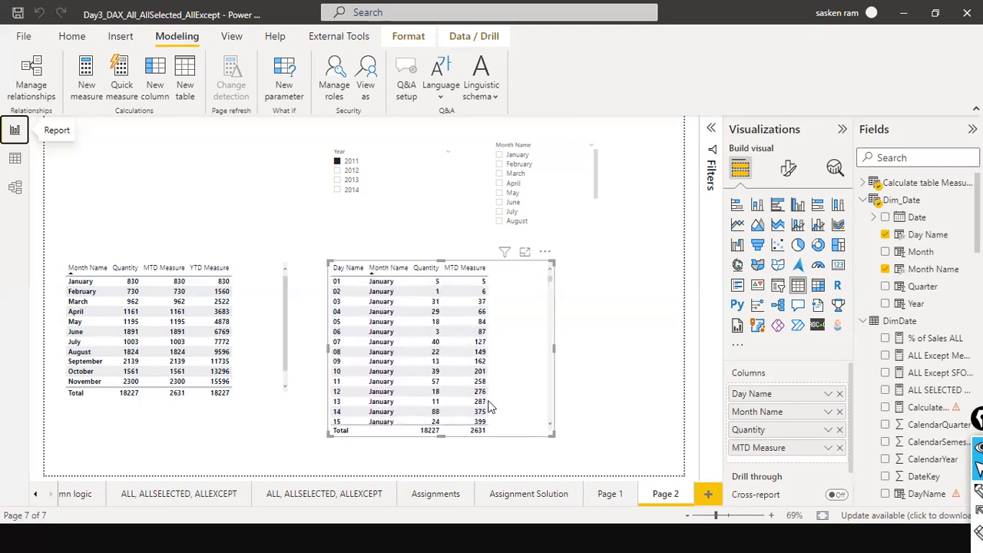
left_click(932, 162)
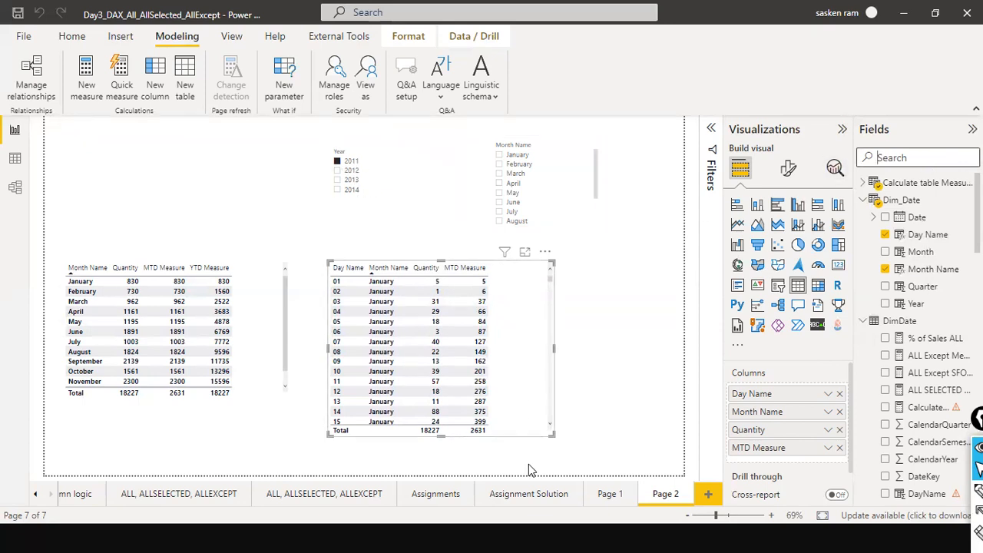
scroll(517, 402, "down", 7)
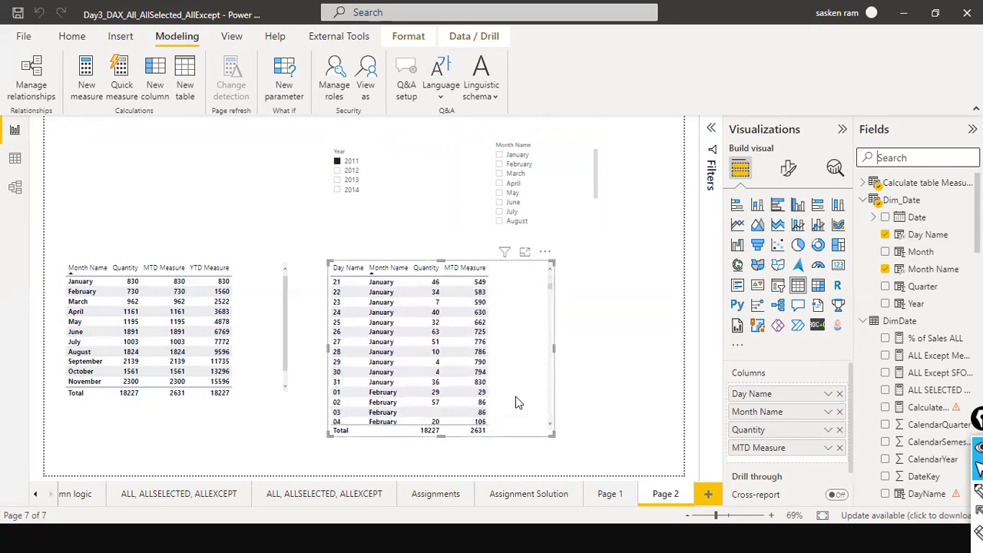
scroll(545, 376, "up", 4)
scroll(545, 368, "up", 3)
Search the fields for ytd and add YTD Measure to the right-hand table.
left_click(907, 159)
type("ytd")
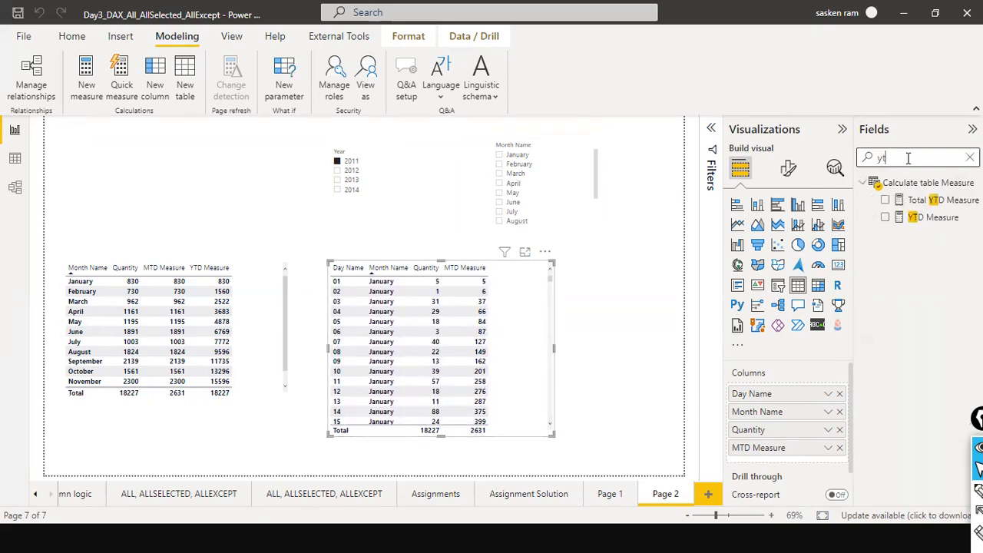
left_click_drag(933, 219, 518, 275)
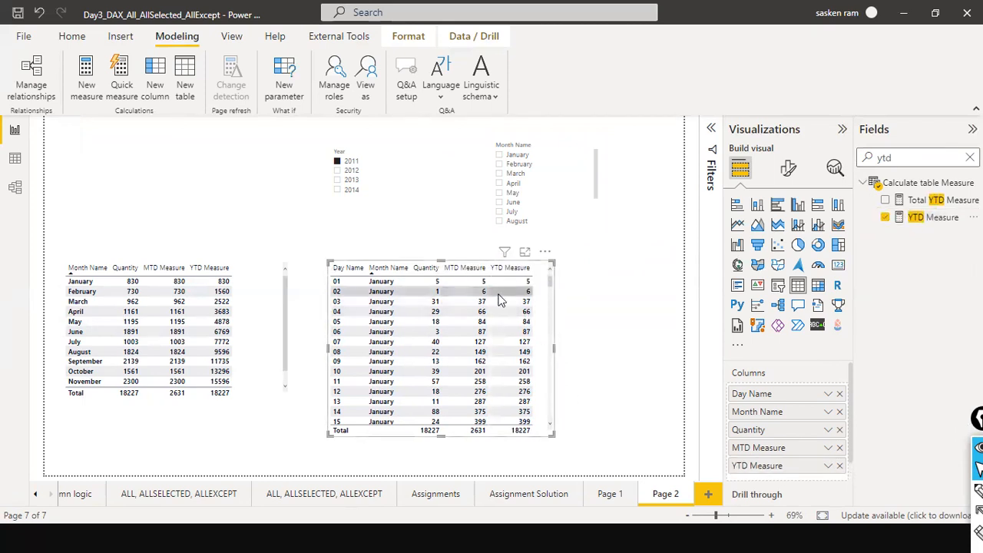
Widen the right-hand table and scroll through its daily YTD Measure values month by month.
left_click_drag(553, 347, 586, 356)
scroll(545, 356, "down", 3)
scroll(539, 373, "down", 5)
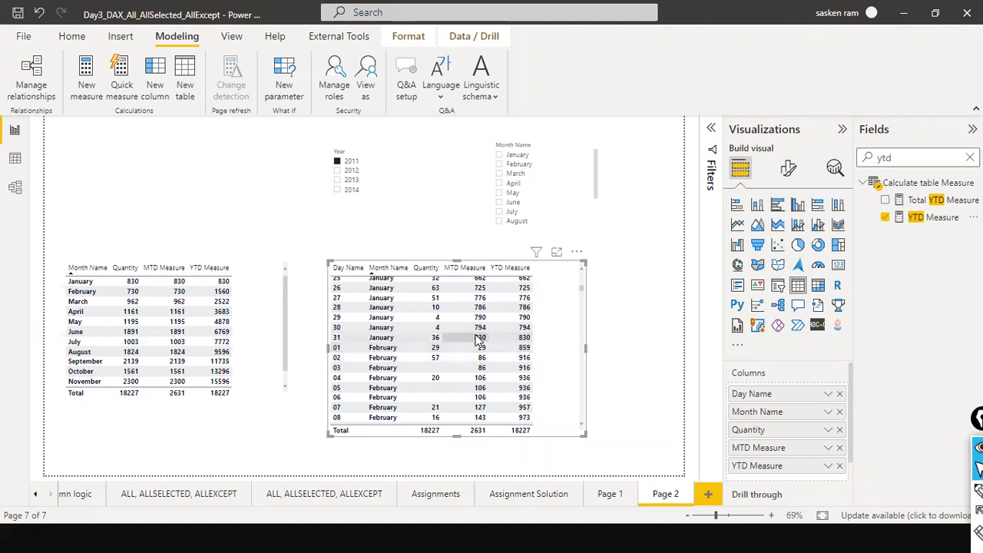
scroll(482, 359, "down", 5)
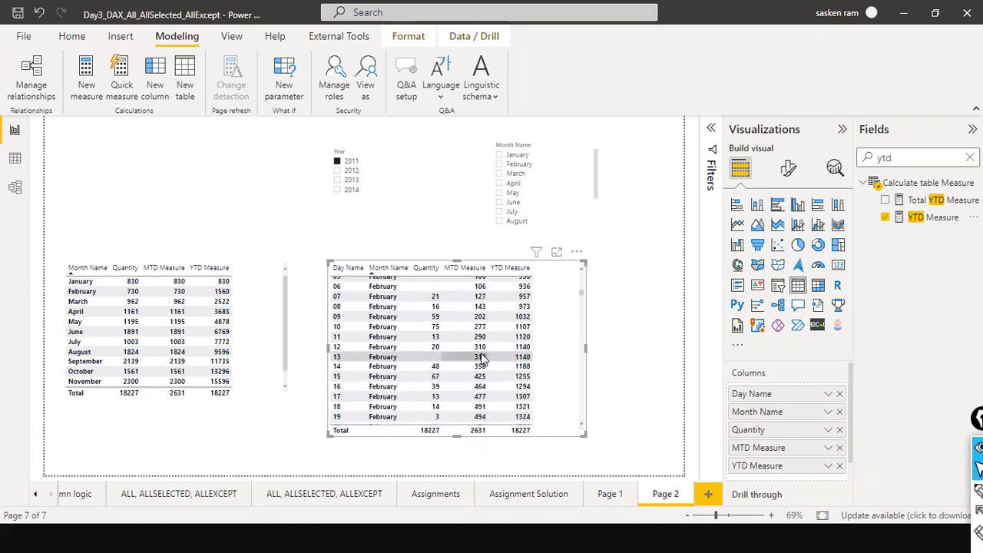
scroll(499, 369, "down", 10)
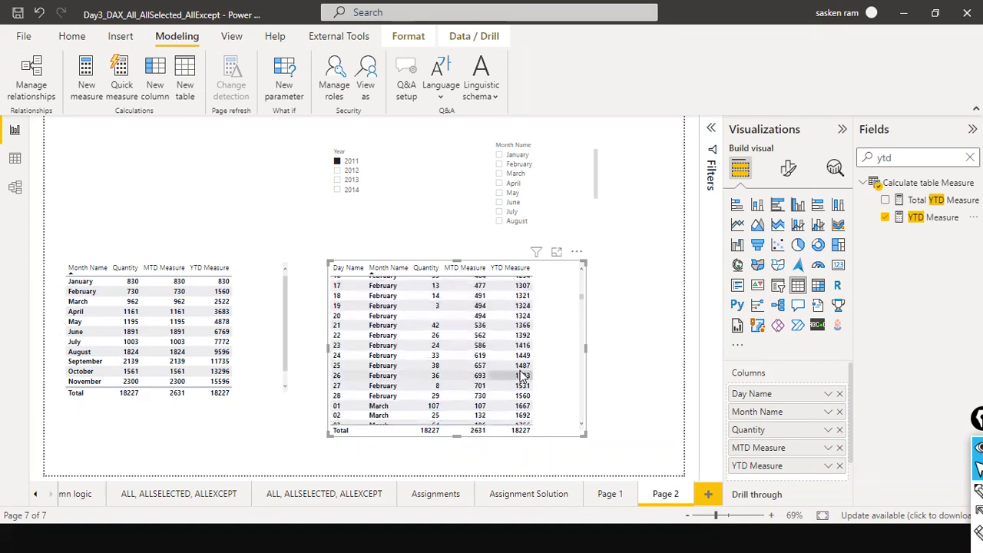
scroll(519, 376, "down", 20)
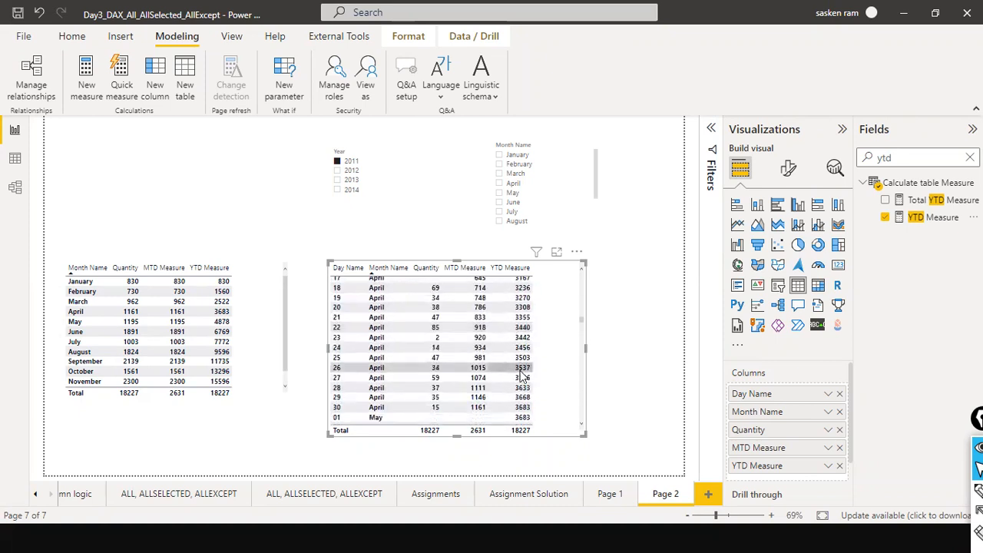
scroll(521, 376, "down", 12)
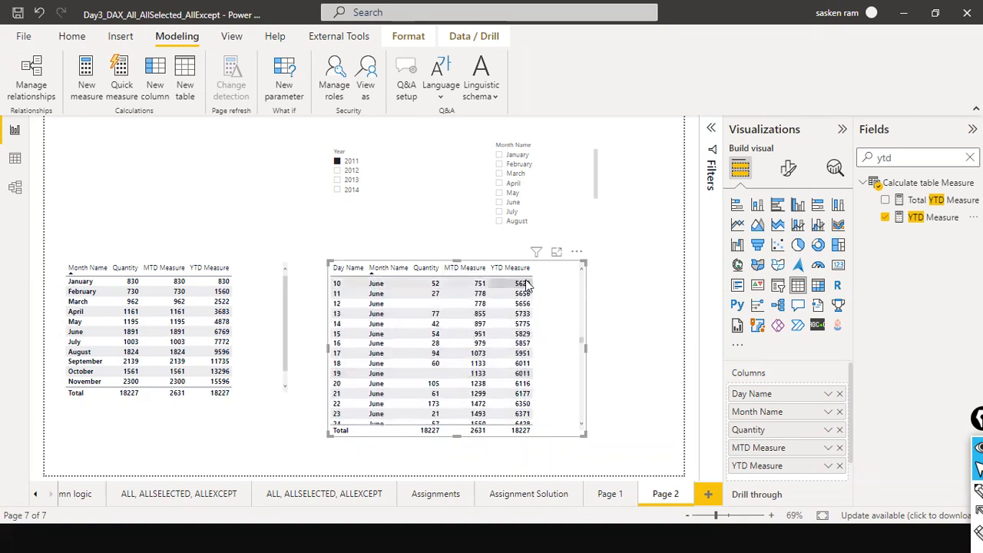
scroll(528, 360, "down", 15)
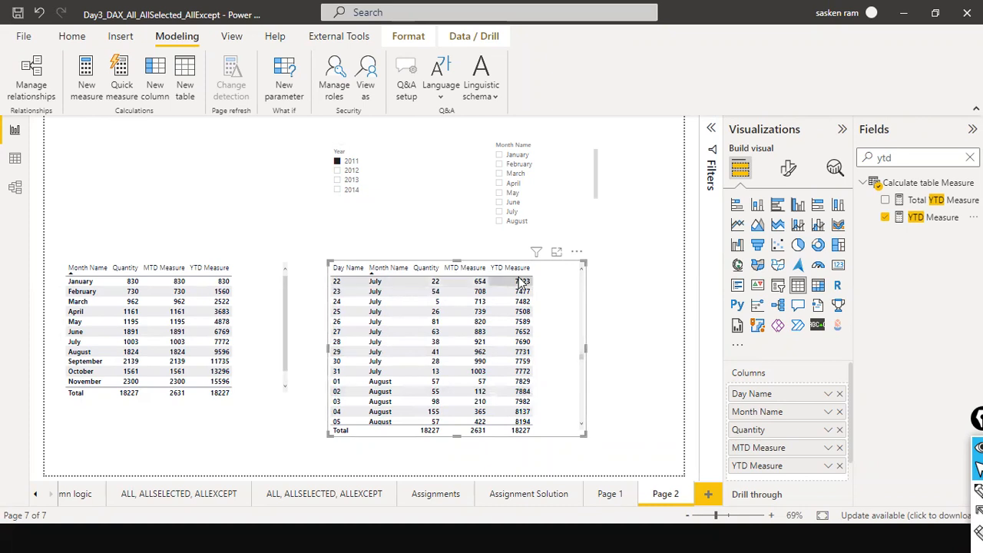
scroll(559, 400, "down", 20)
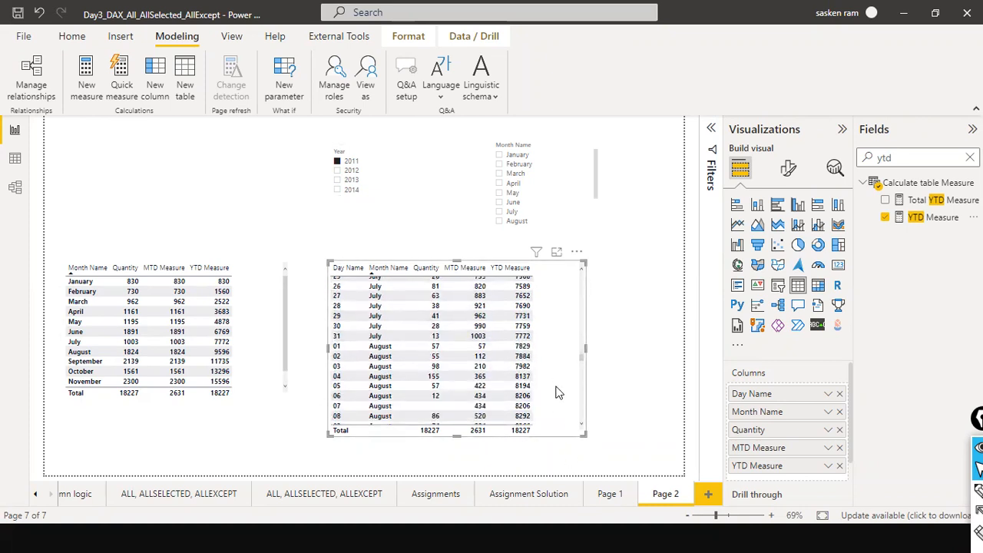
scroll(558, 403, "down", 20)
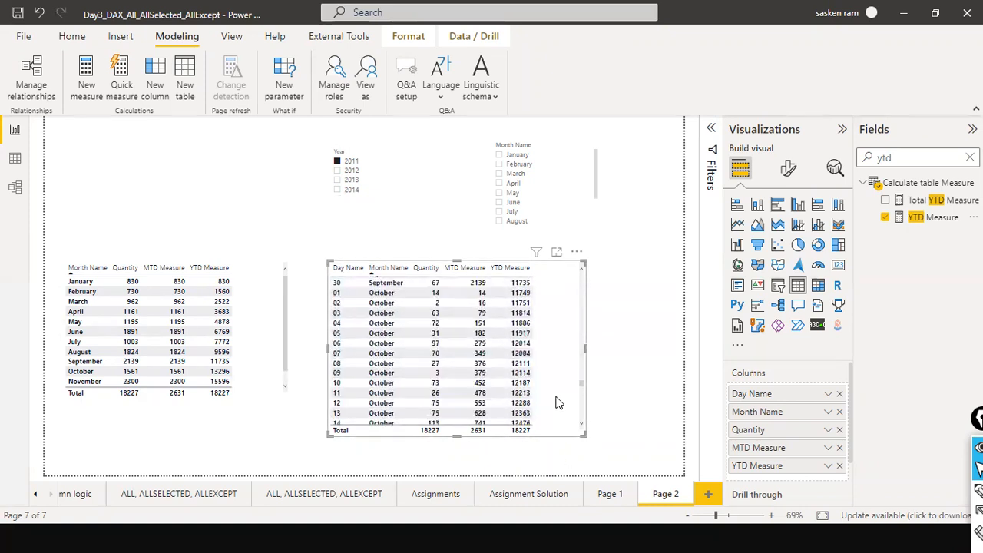
scroll(558, 403, "down", 8)
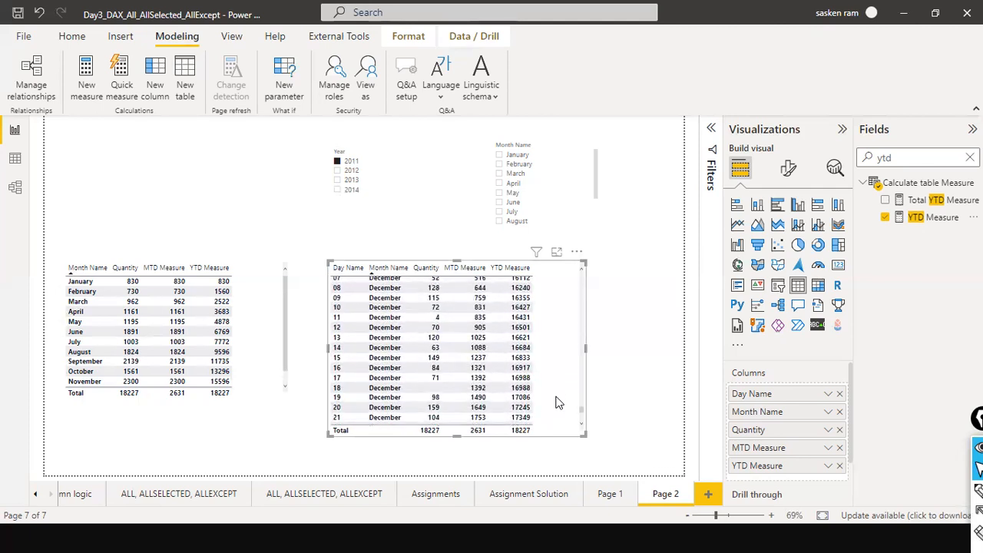
scroll(558, 402, "up", 15)
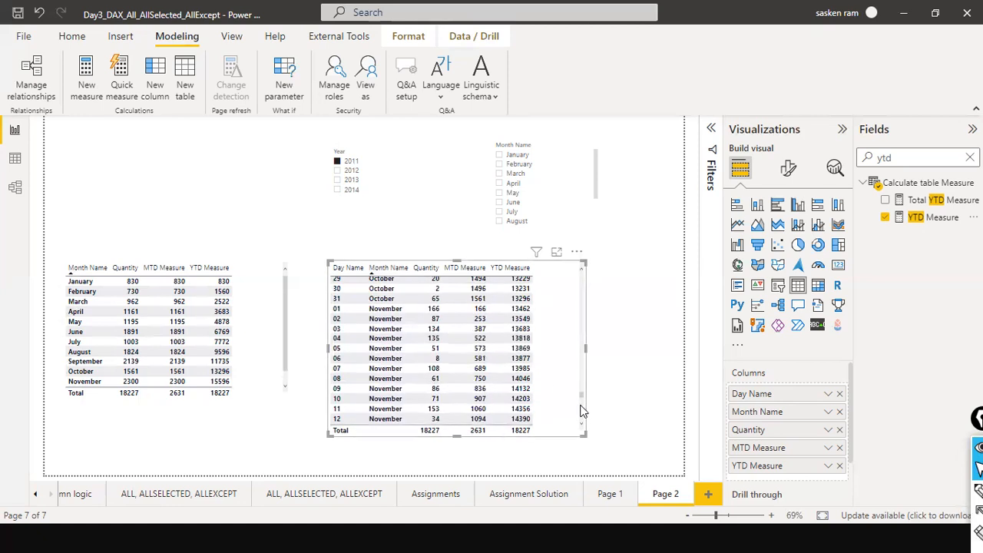
scroll(589, 352, "up", 5)
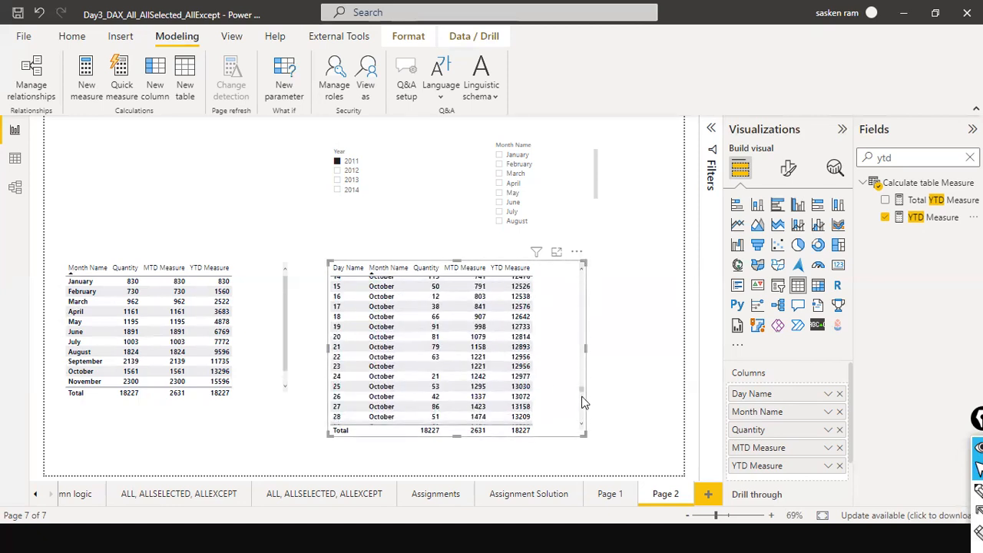
Widen the table slightly more and open the YTD Measure's TOTALYTD formula.
left_click_drag(589, 432, 608, 424)
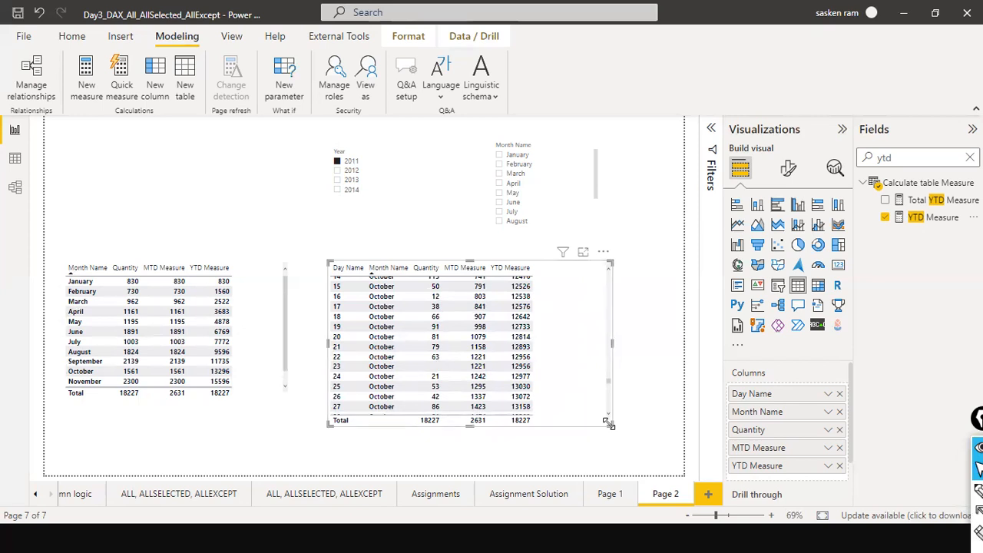
left_click(933, 217)
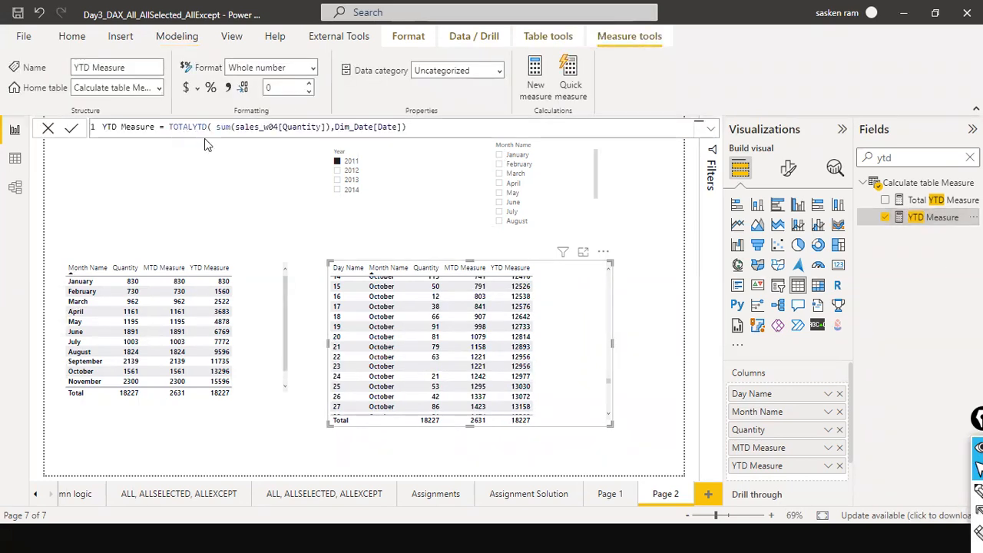
Create a new measure named QTD Measure by copying the YTD formula and changing its function to TOTALQTD.
left_click(204, 128)
key("ctrl+a")
key("ctrl+c")
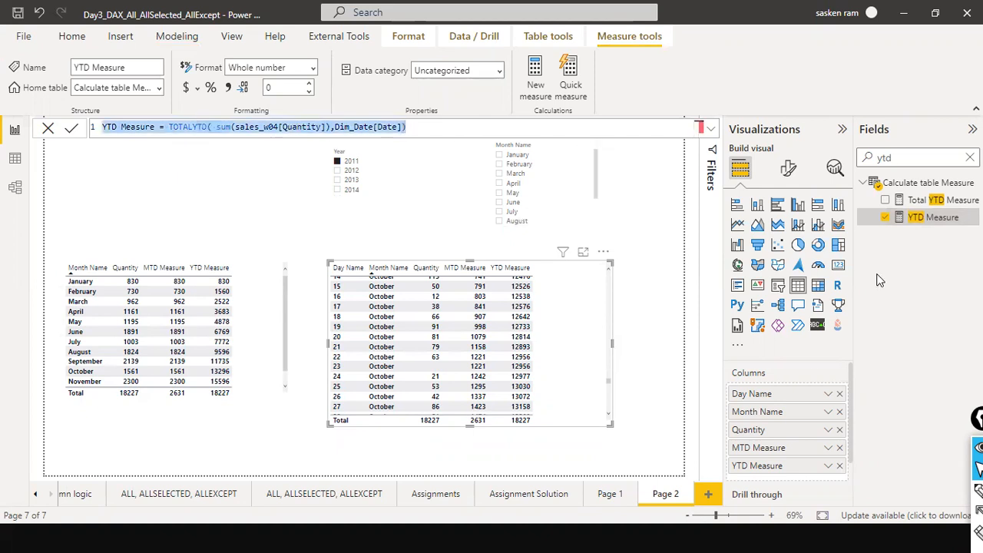
left_click(196, 189)
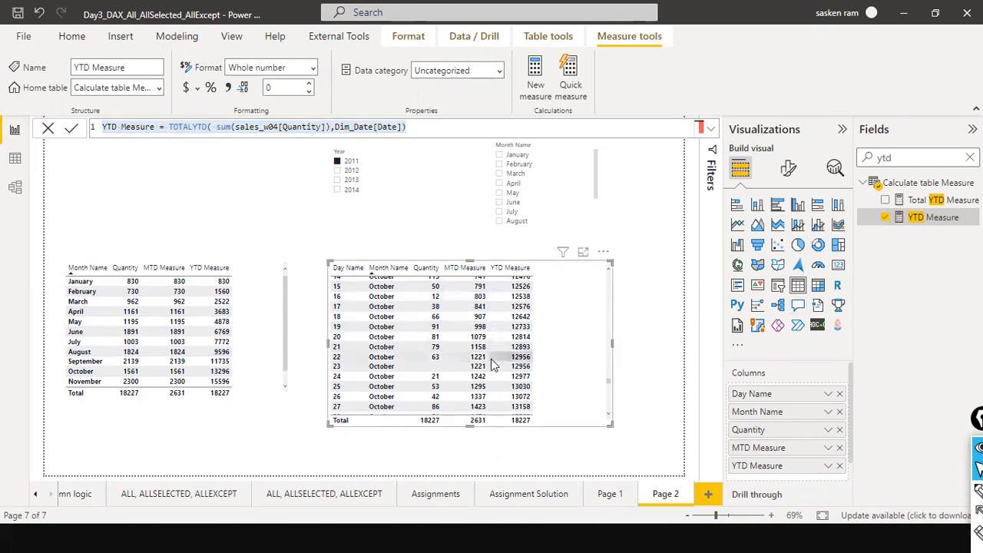
left_click(183, 37)
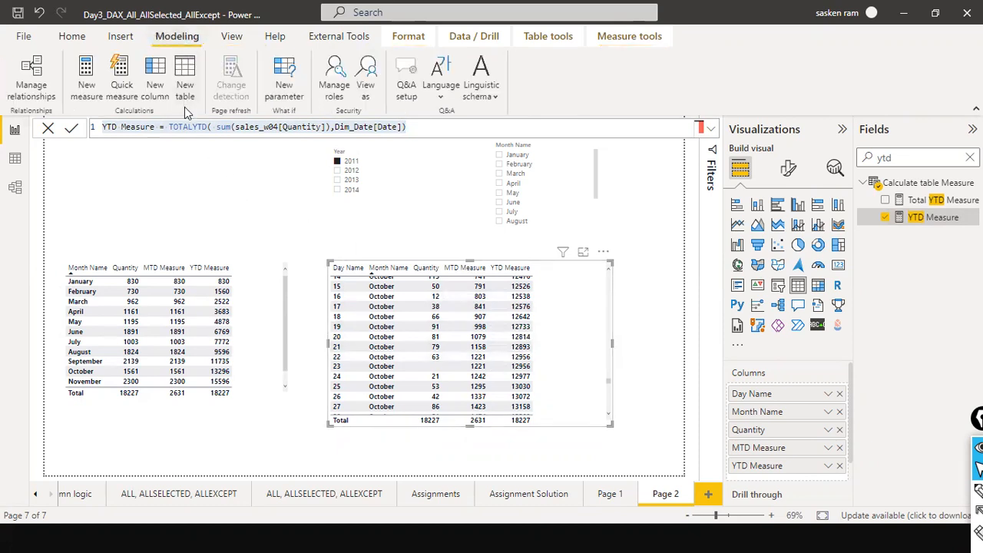
left_click(85, 90)
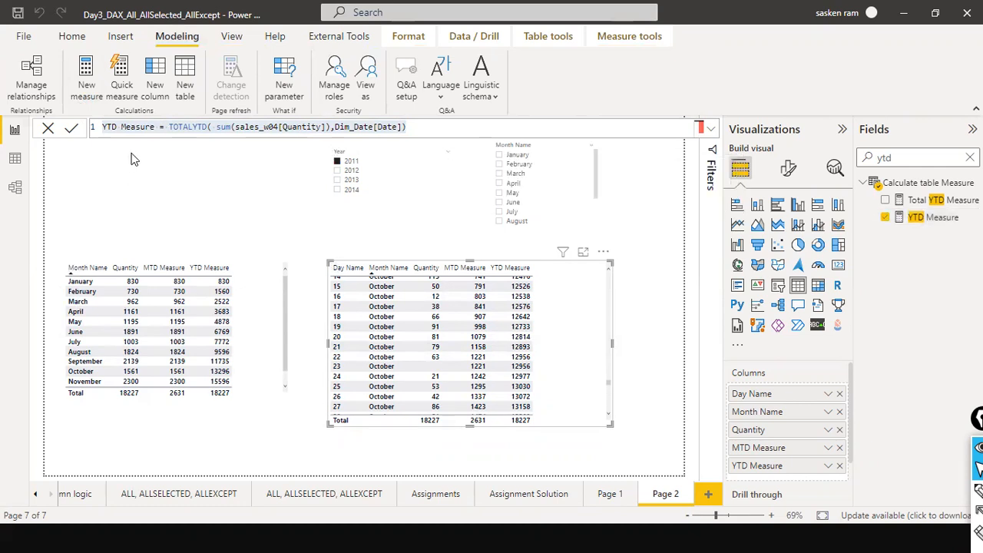
key("ctrl+v")
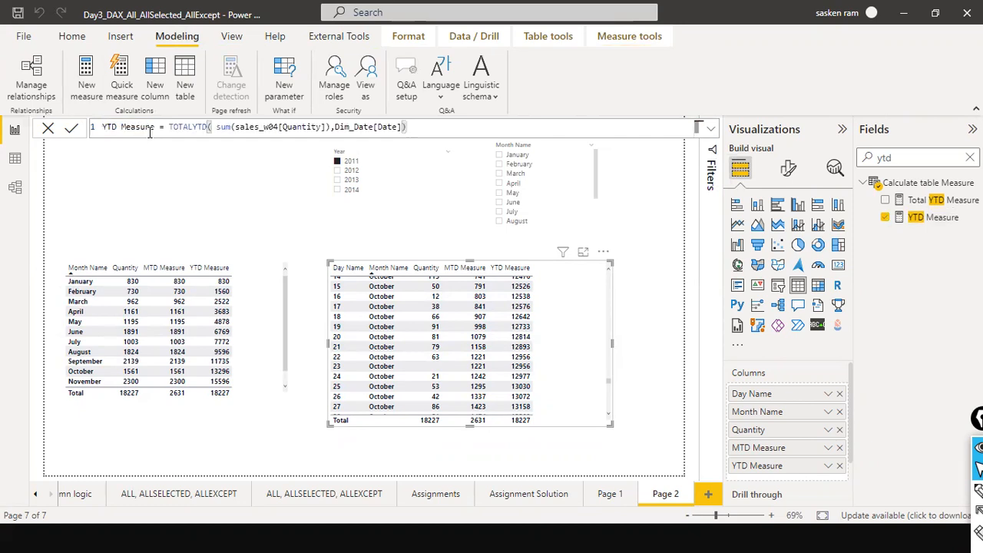
type("Q")
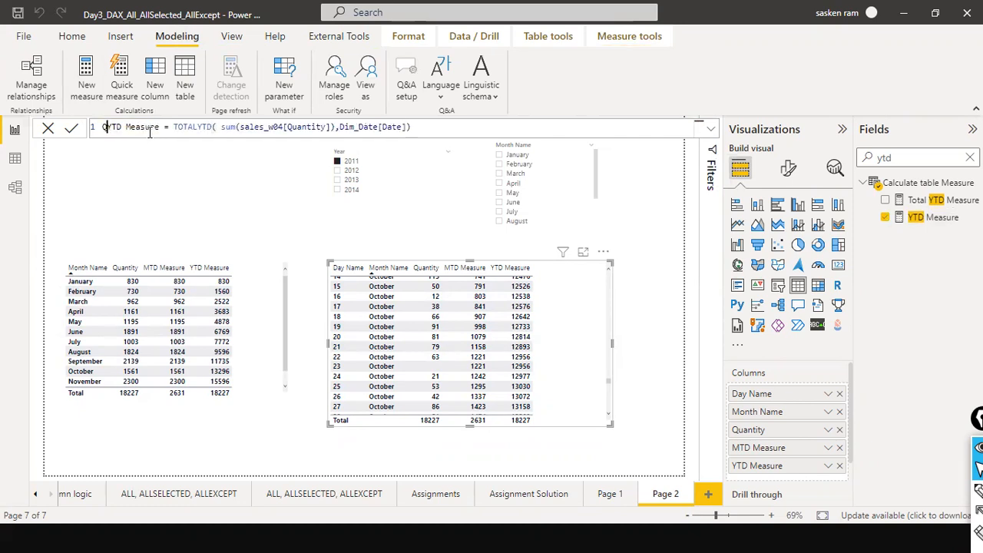
key("Delete")
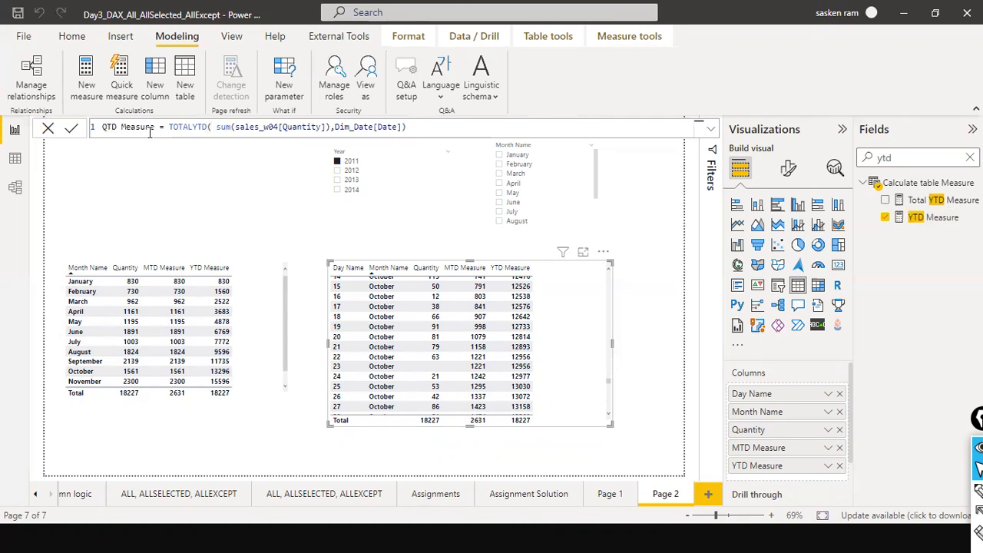
left_click(197, 128)
key("BackSpace")
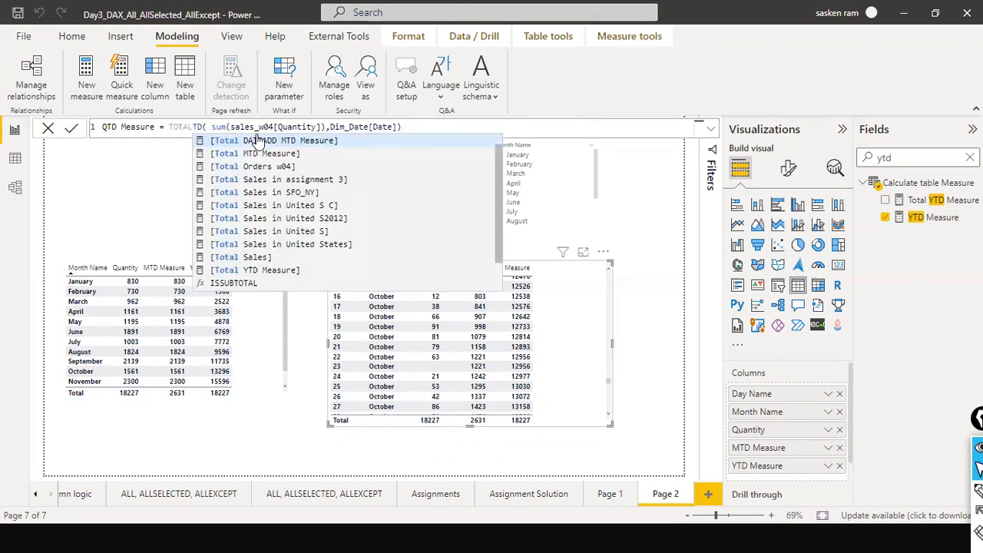
type("Q")
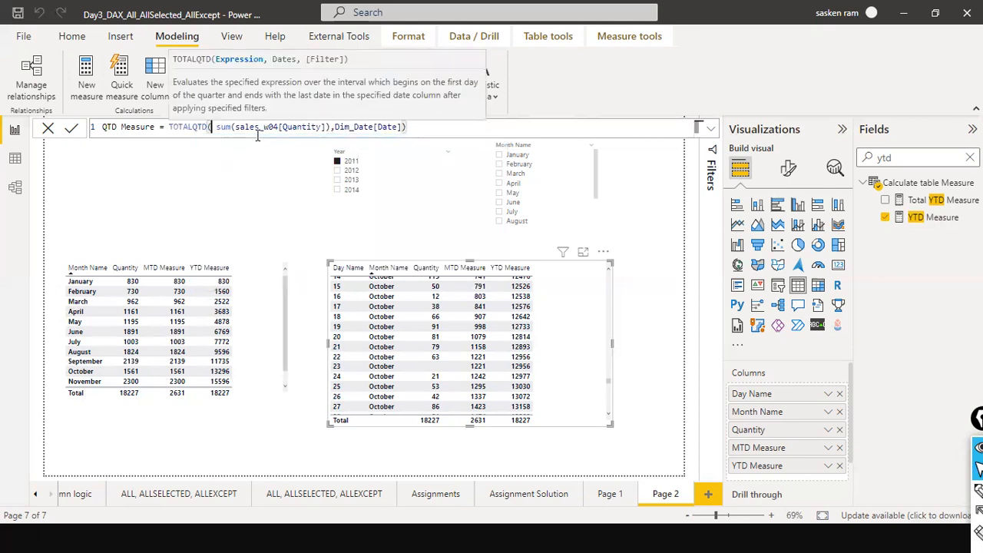
left_click(491, 129)
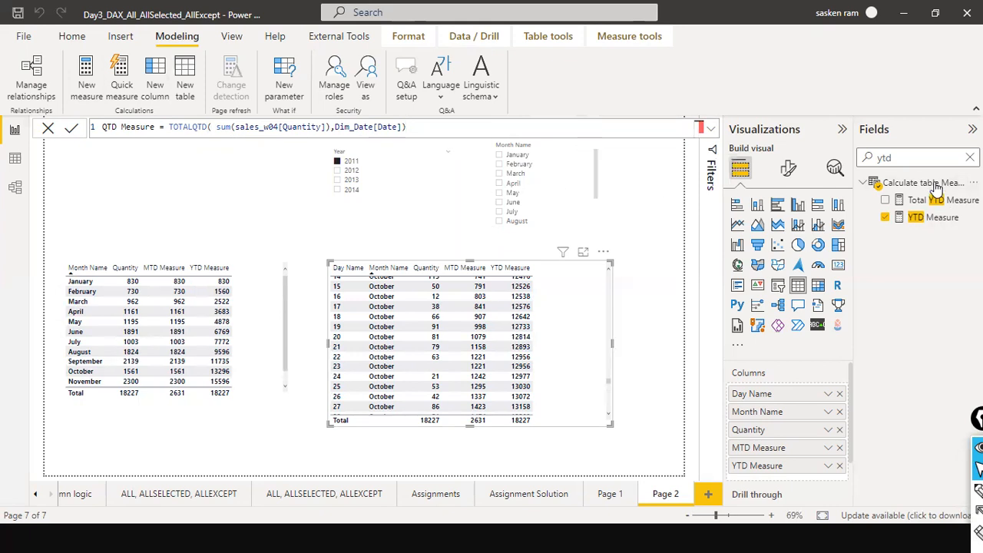
Search the fields for qtd and add QTD Measure to the right-hand table, scrolling it back to the top.
left_click_drag(925, 155, 810, 154)
type("qtd")
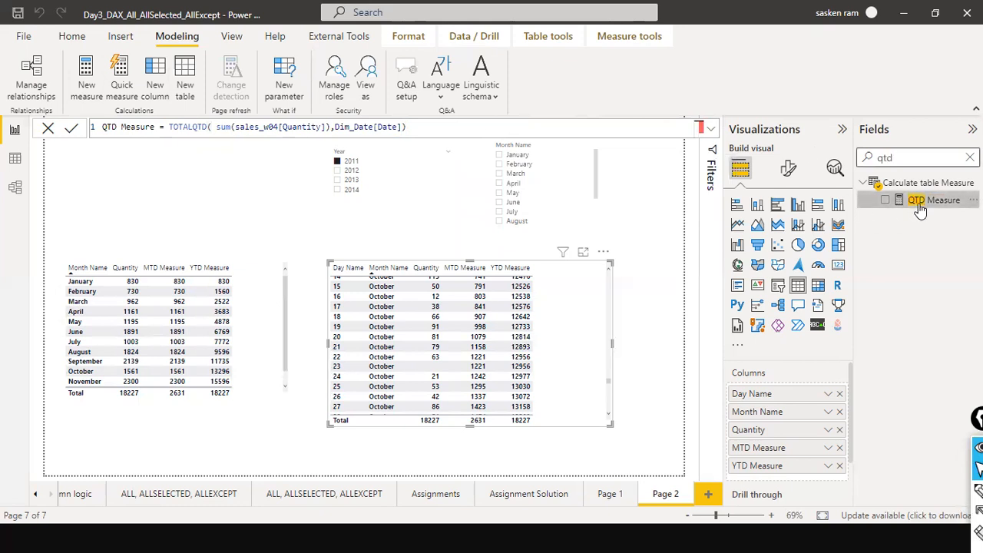
left_click_drag(919, 209, 575, 281)
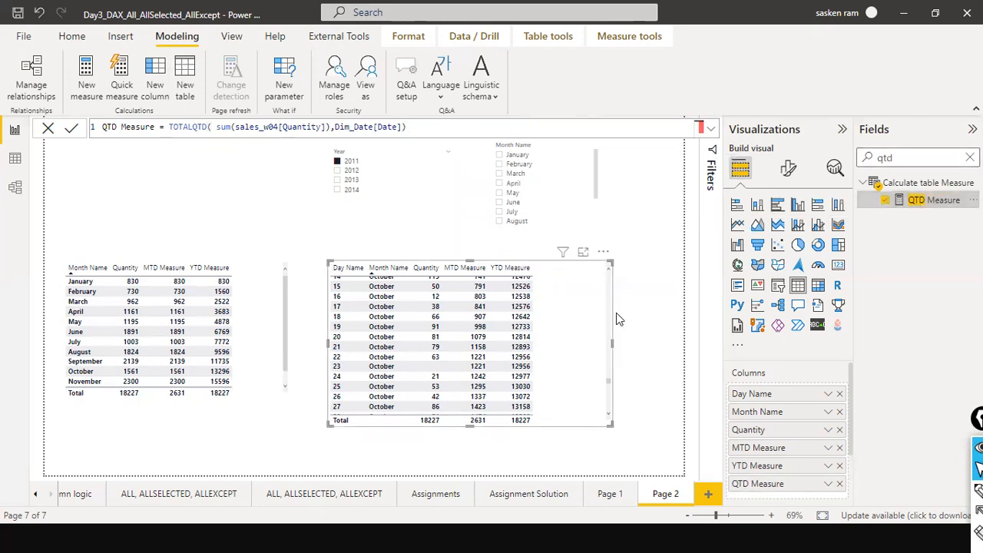
scroll(588, 364, "up", 10)
left_click_drag(606, 371, 606, 273)
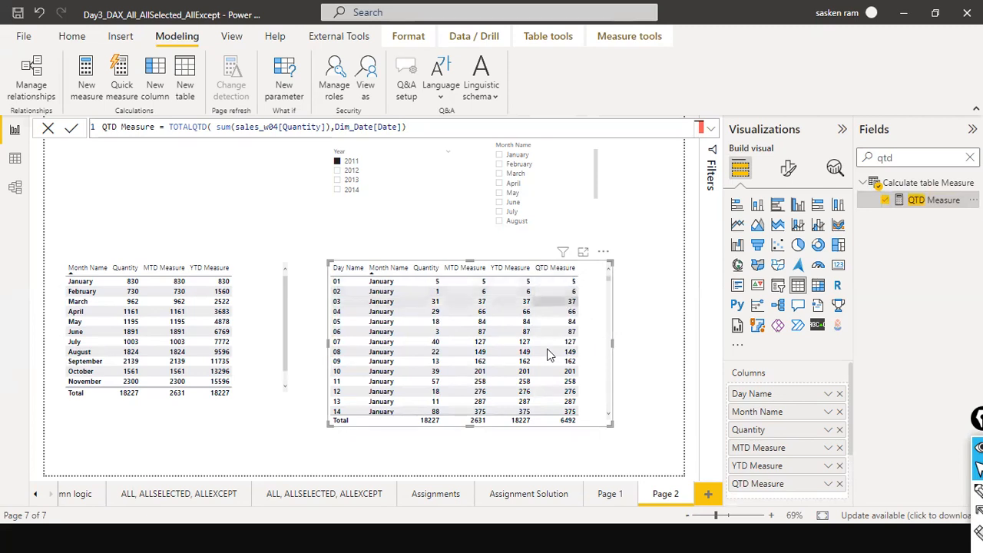
Place QTD Measure before YTD Measure in the table's columns and scroll through the daily values.
scroll(565, 350, "down", 5)
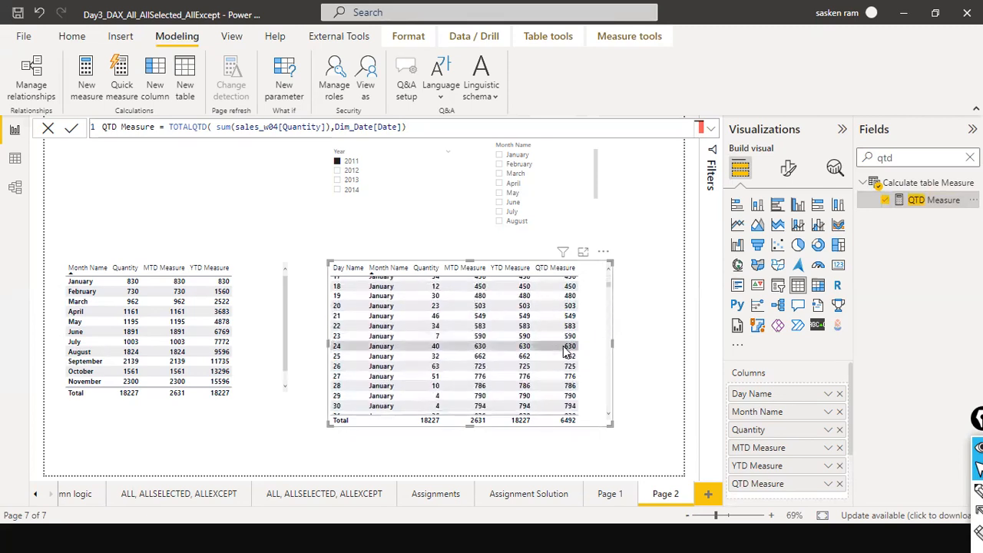
scroll(564, 351, "up", 4)
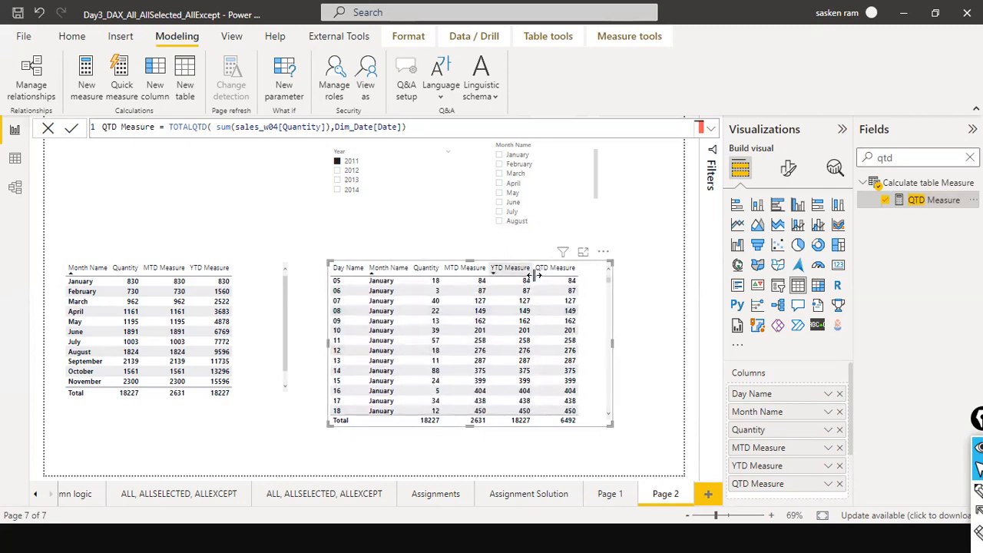
scroll(533, 277, "up", 2)
left_click_drag(768, 484, 772, 460)
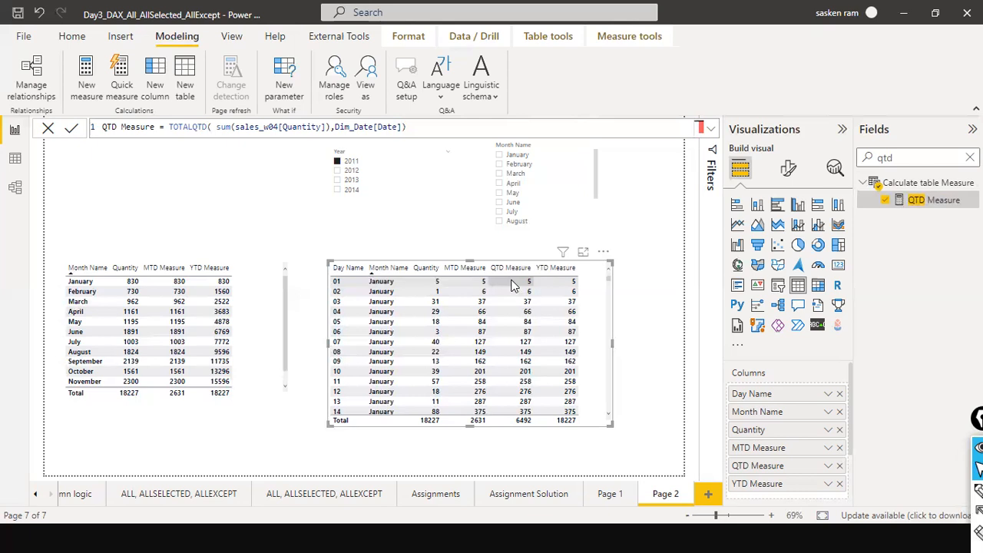
scroll(513, 285, "down", 5)
scroll(511, 281, "up", 5)
scroll(476, 284, "down", 10)
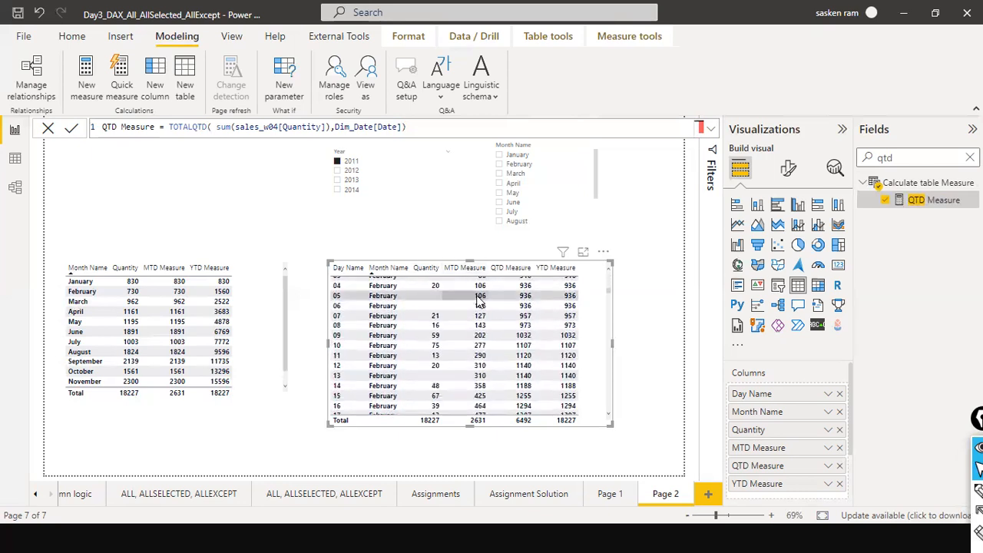
scroll(478, 302, "up", 1)
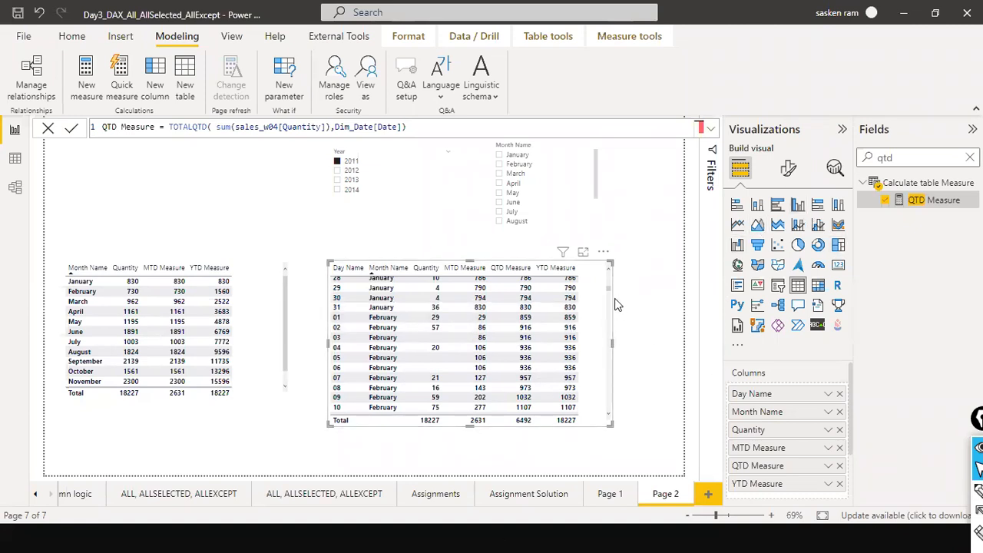
Move the right-hand table slightly left, widen it, and scroll it back to the top.
left_click_drag(587, 286, 550, 275)
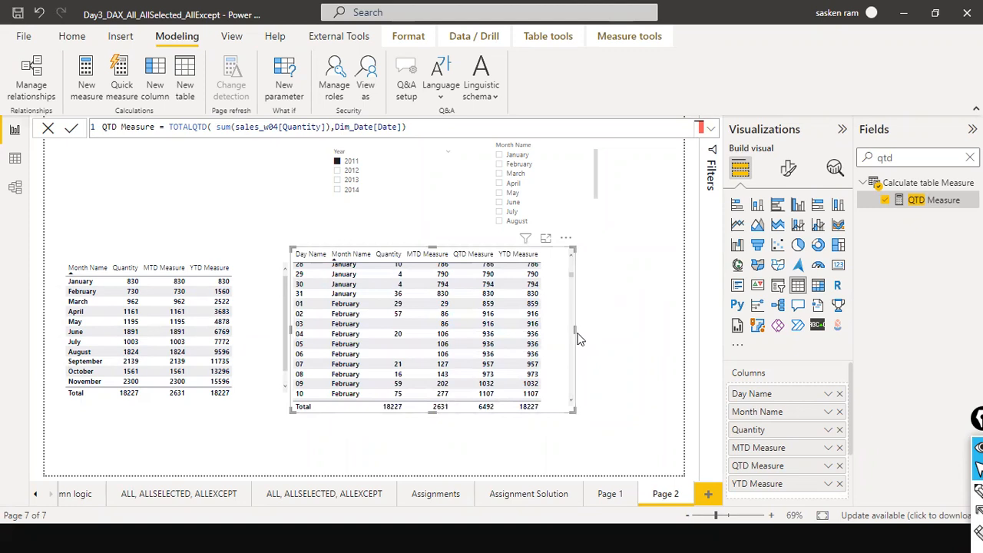
left_click_drag(575, 331, 641, 331)
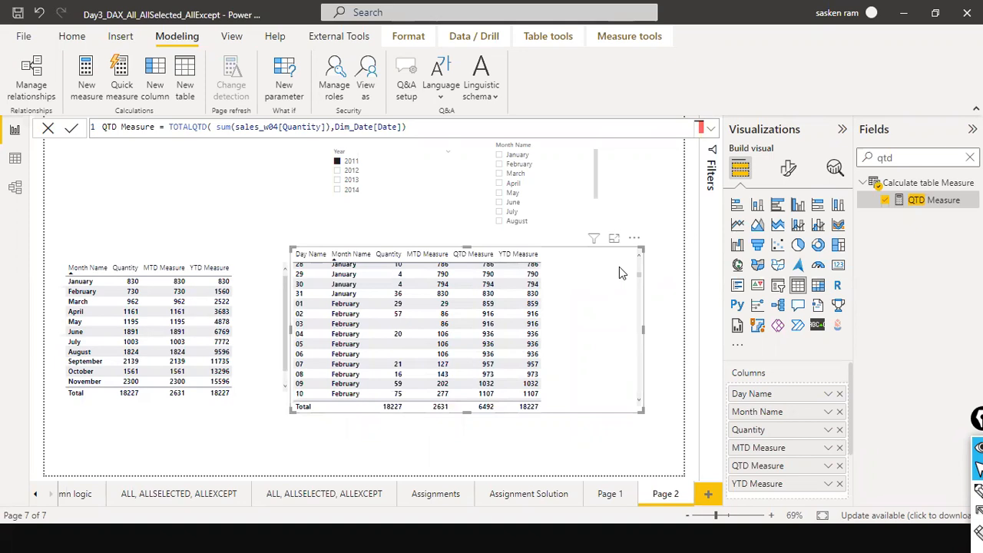
scroll(590, 282, "up", 9)
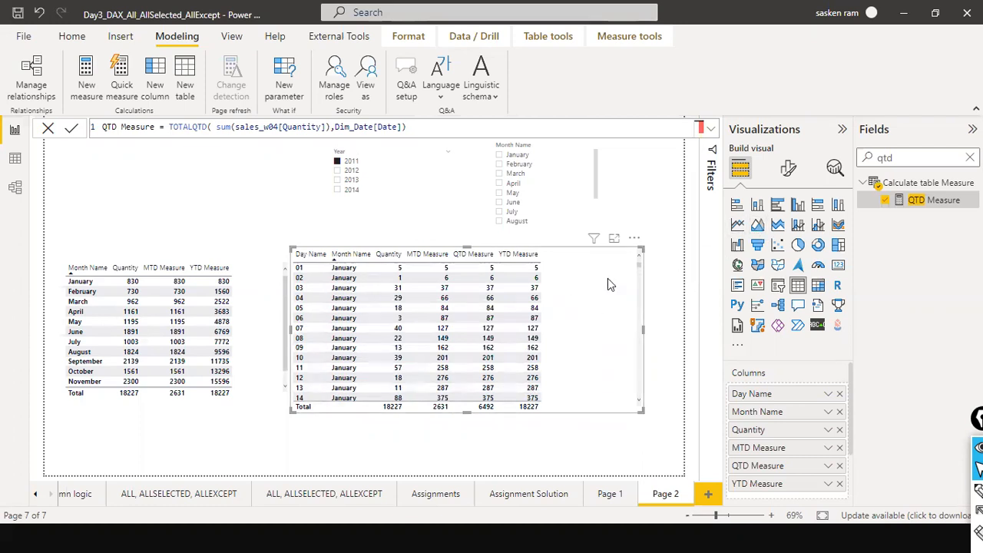
Search the fields for fi, open the FISCAL measure, and rename it FISCAL YTD.
left_click(969, 157)
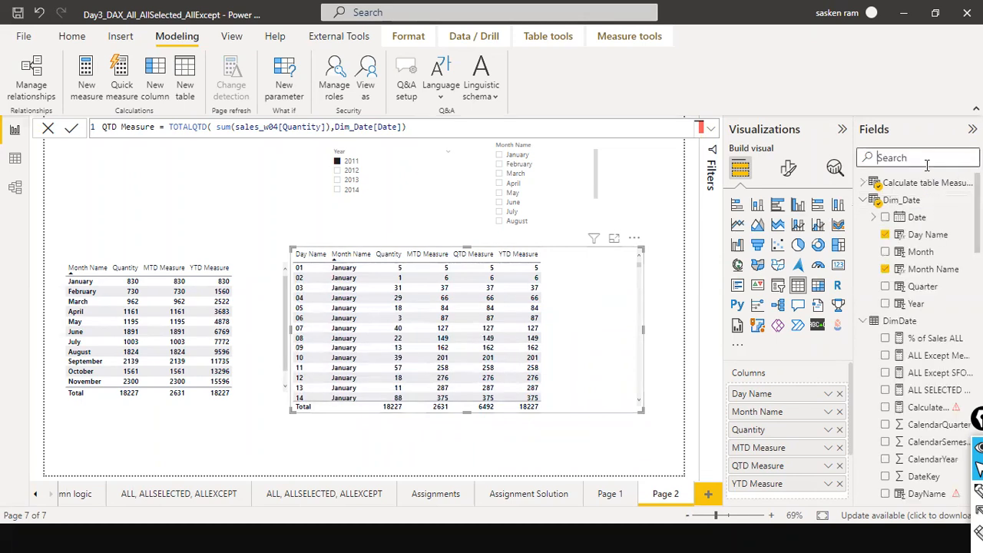
type("fir")
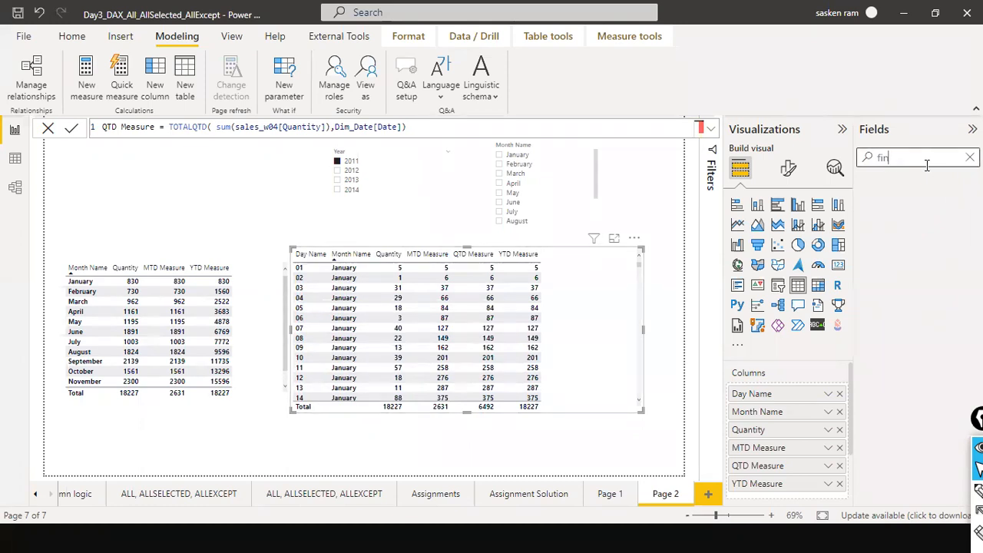
key("BackSpace")
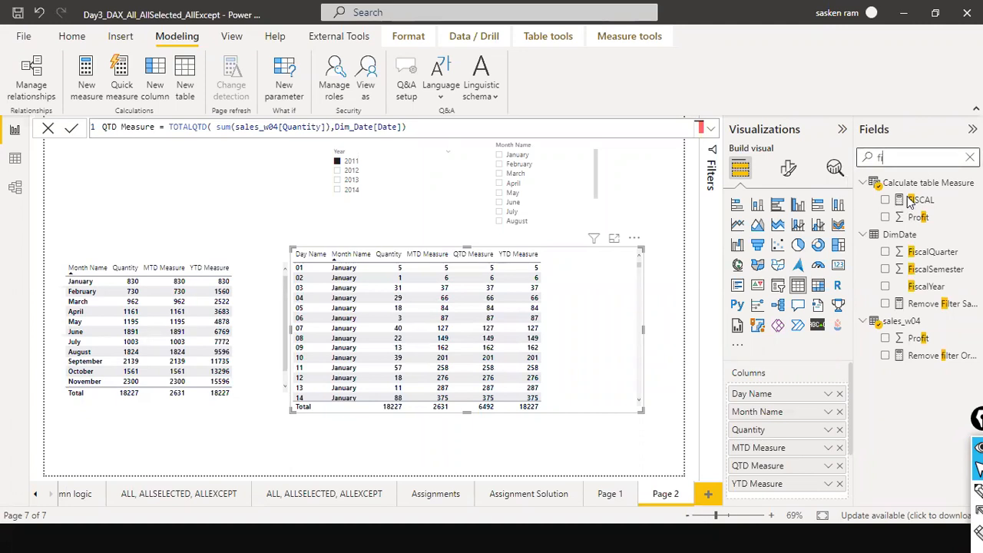
left_click(919, 200)
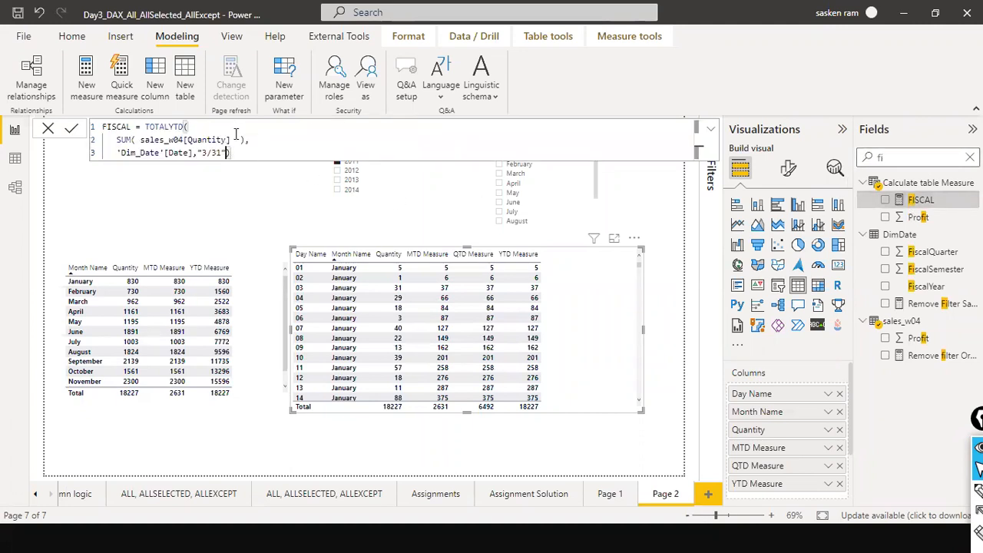
left_click(285, 148)
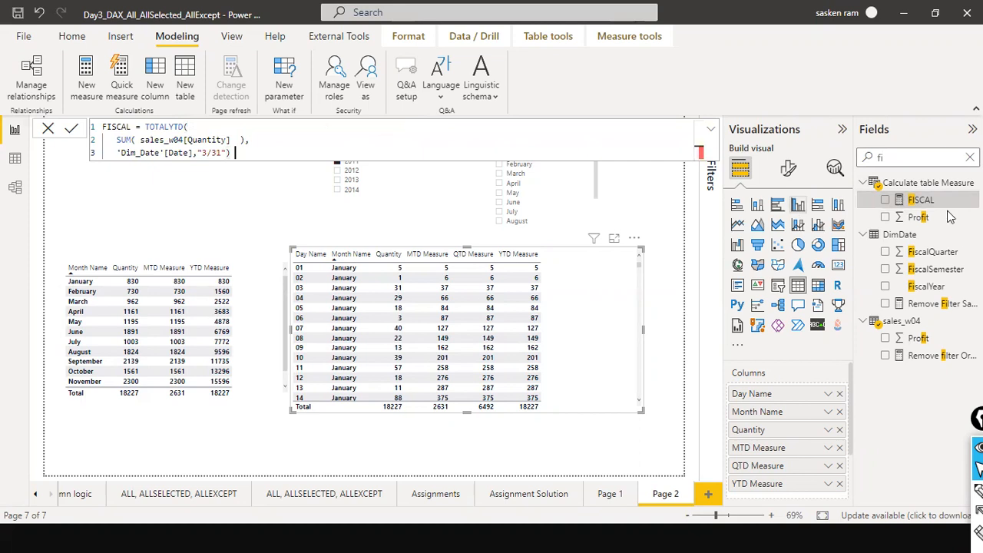
left_click(131, 128)
type("YTD")
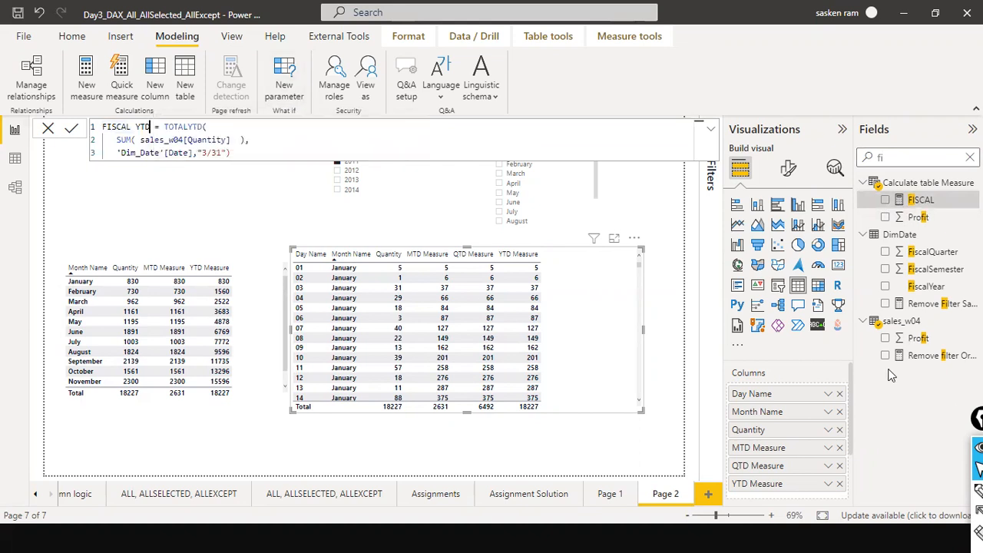
Examine the FISCAL YTD formula's expression, date column and "3/31" year-end argument, then leave the formula bar.
left_click(202, 128)
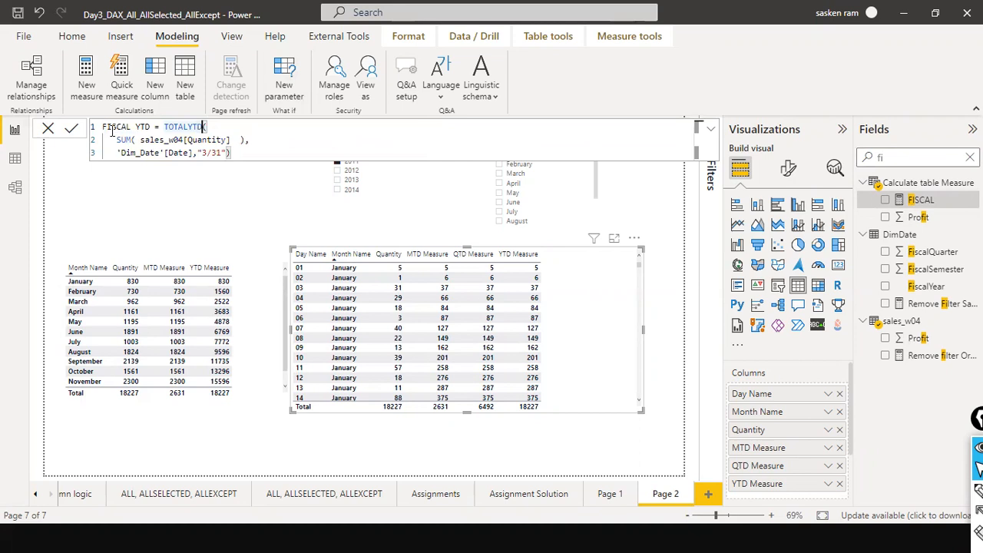
mouse_move(140, 140)
left_mouse_down()
mouse_move(231, 141)
mouse_move(127, 145)
left_mouse_up()
left_click(155, 152)
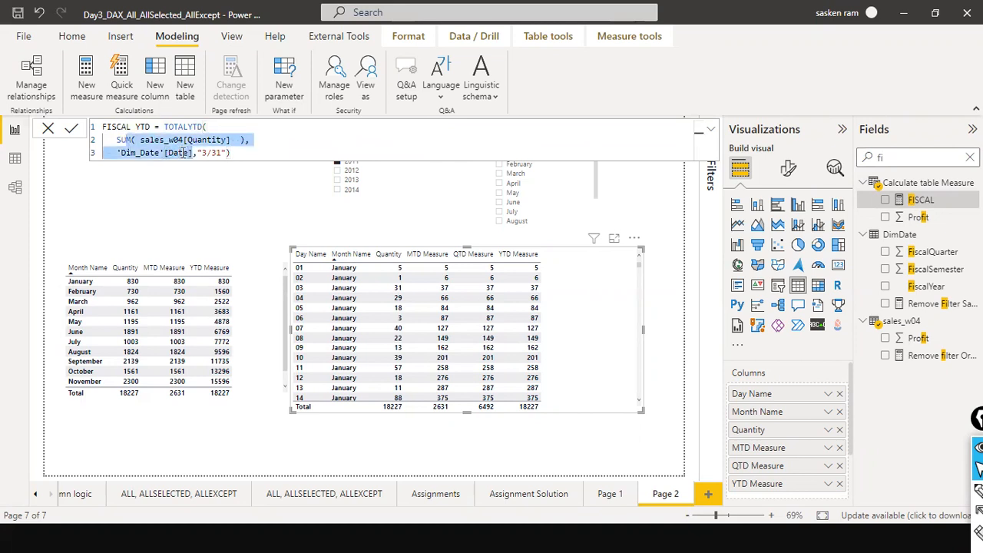
left_click_drag(200, 153, 227, 153)
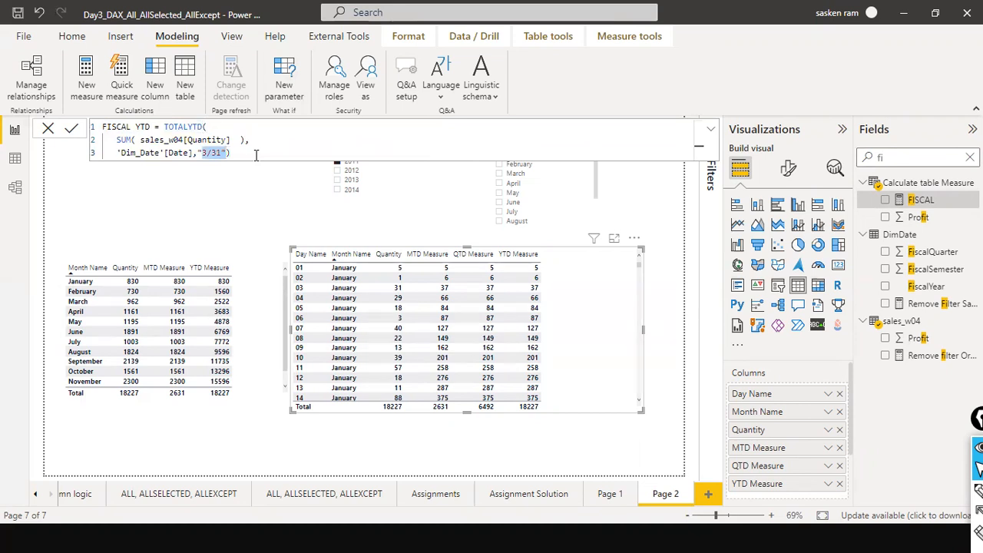
left_click(202, 153)
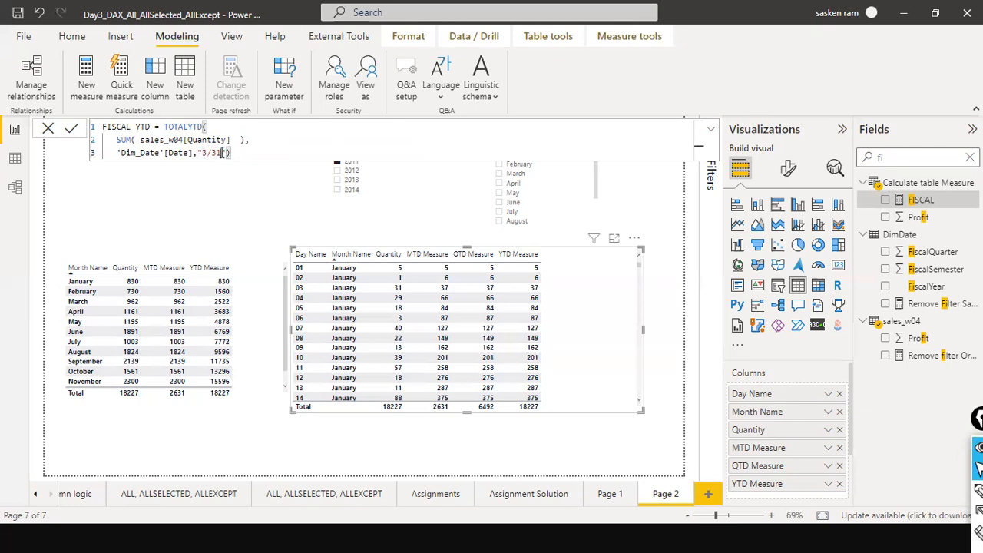
left_click_drag(198, 152, 221, 152)
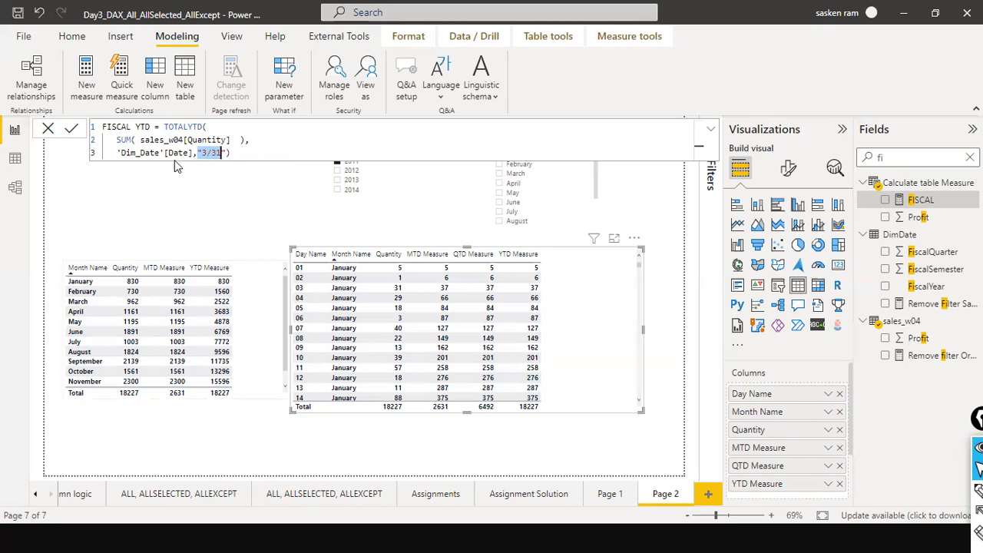
left_click(240, 153)
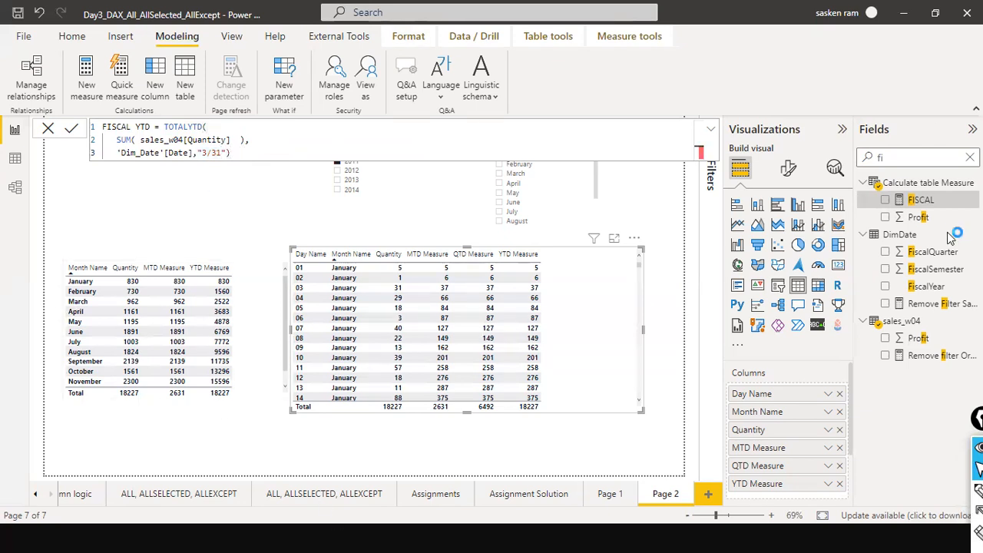
left_click(924, 199)
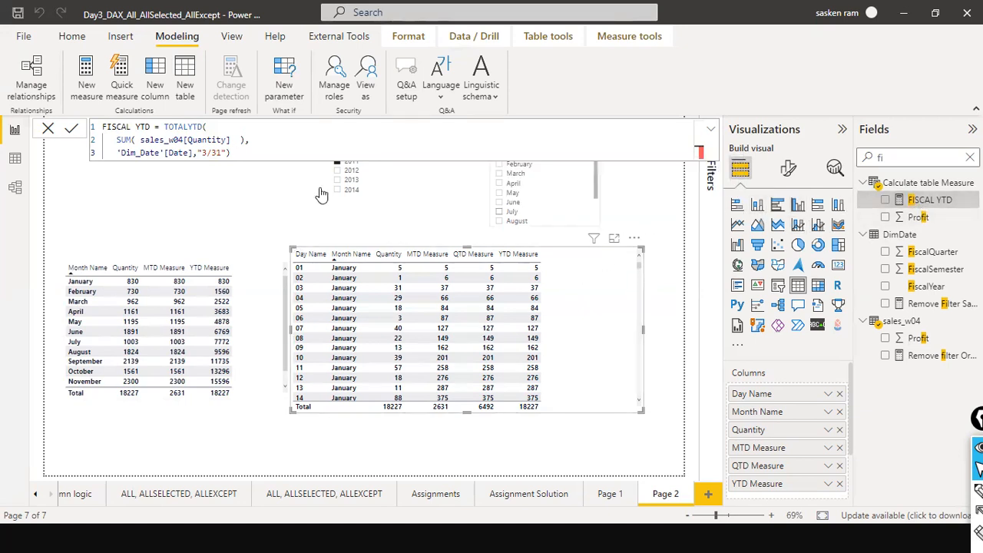
left_click(47, 131)
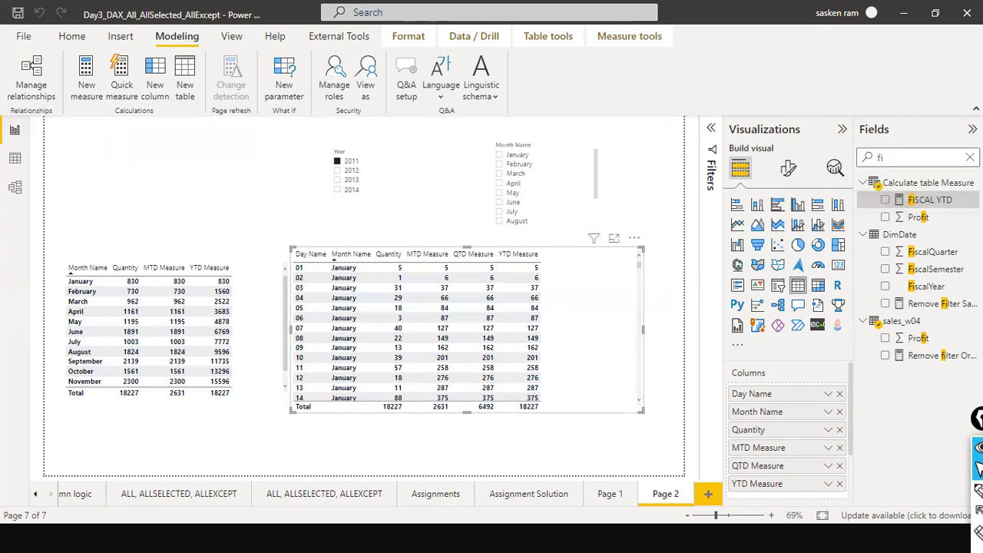
Add the FISCAL YTD measure as the last column of the daily table and scroll through its values.
left_click_drag(929, 199, 602, 268)
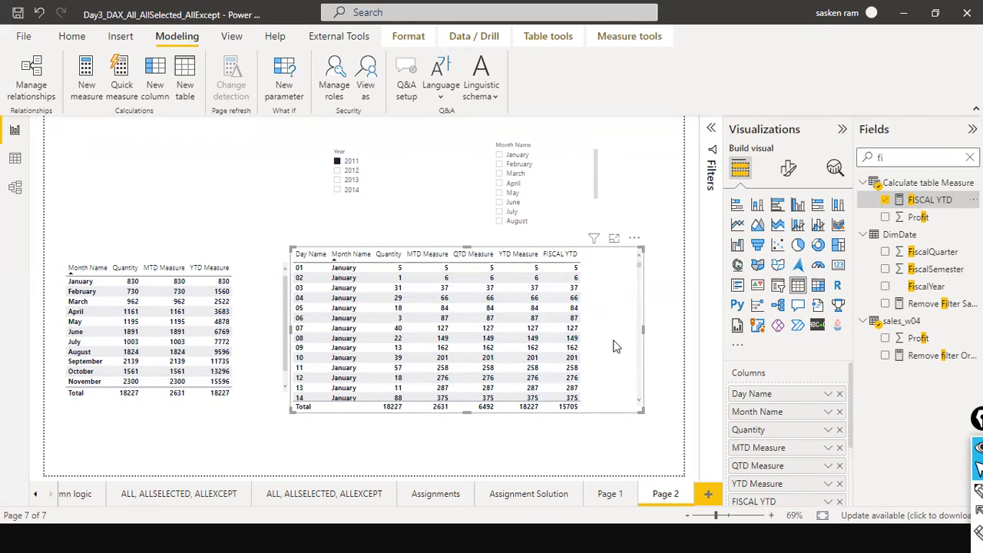
scroll(614, 347, "down", 1)
scroll(613, 346, "up", 1)
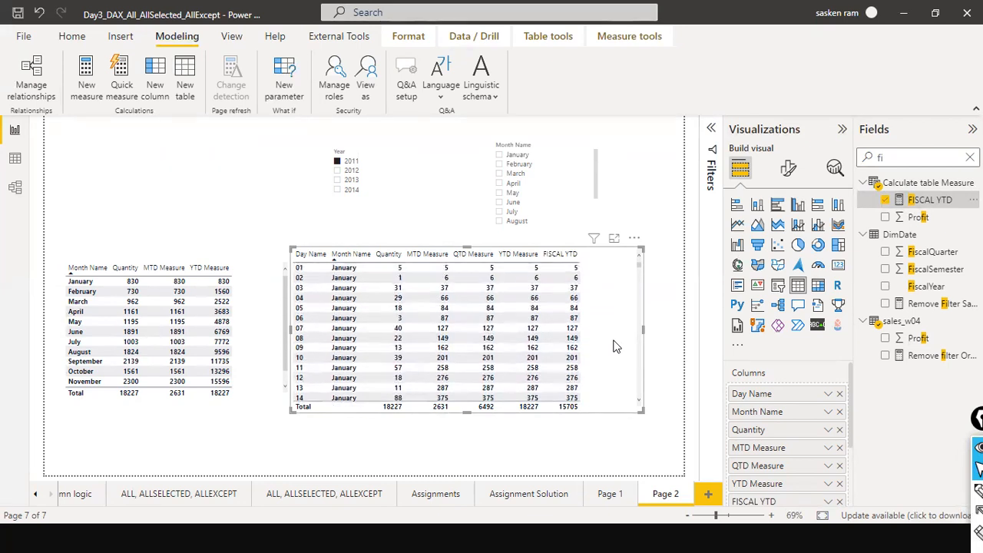
scroll(613, 346, "down", 20)
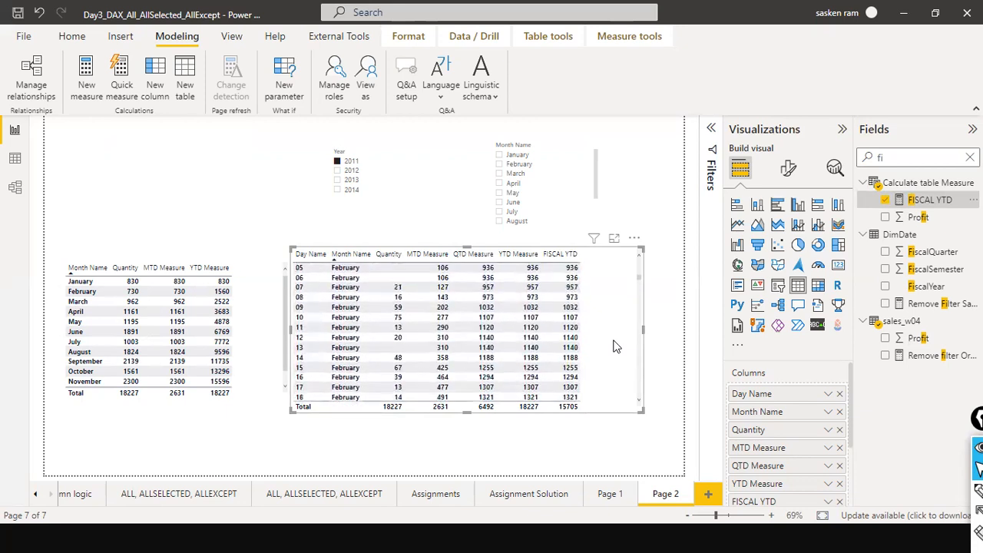
scroll(614, 347, "down", 8)
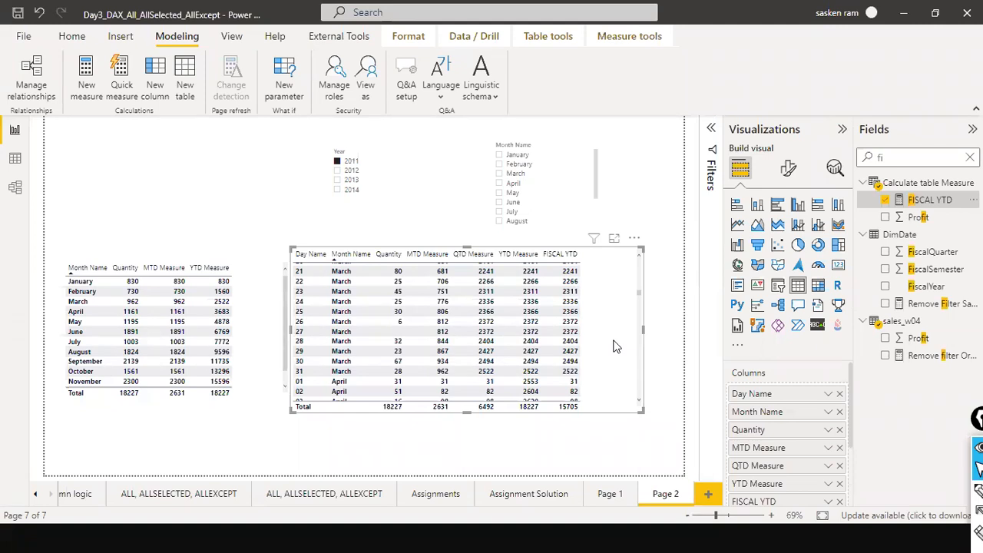
scroll(615, 346, "up", 12)
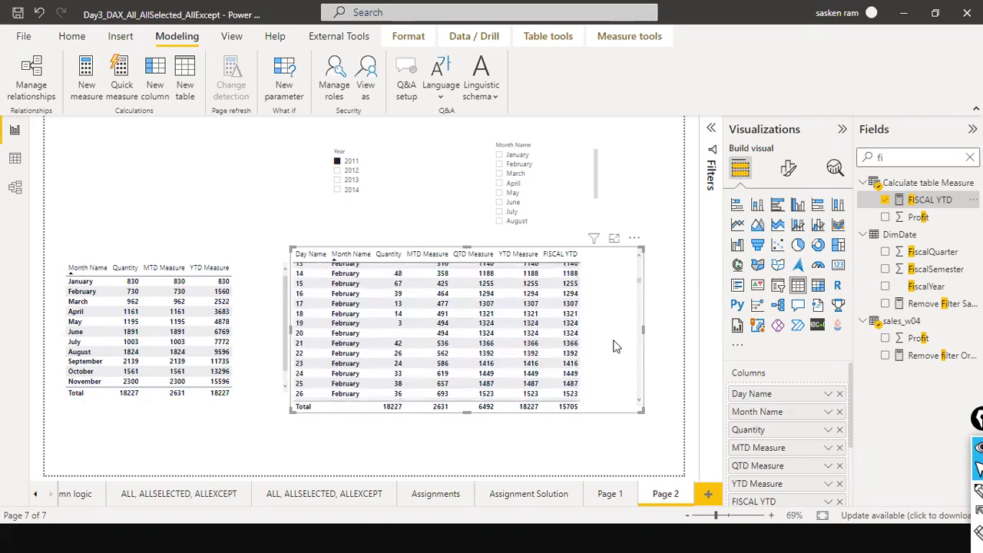
scroll(614, 346, "up", 10)
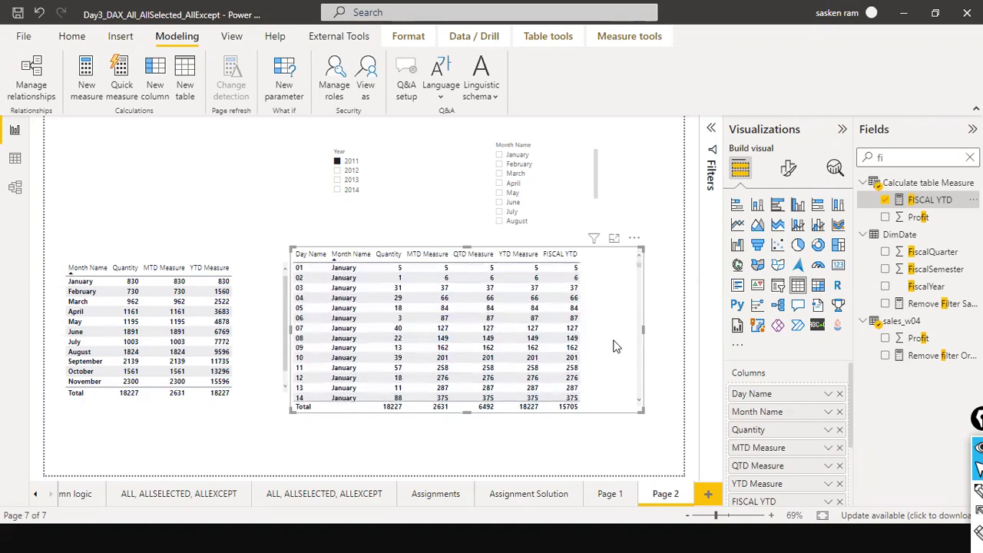
scroll(615, 345, "down", 3)
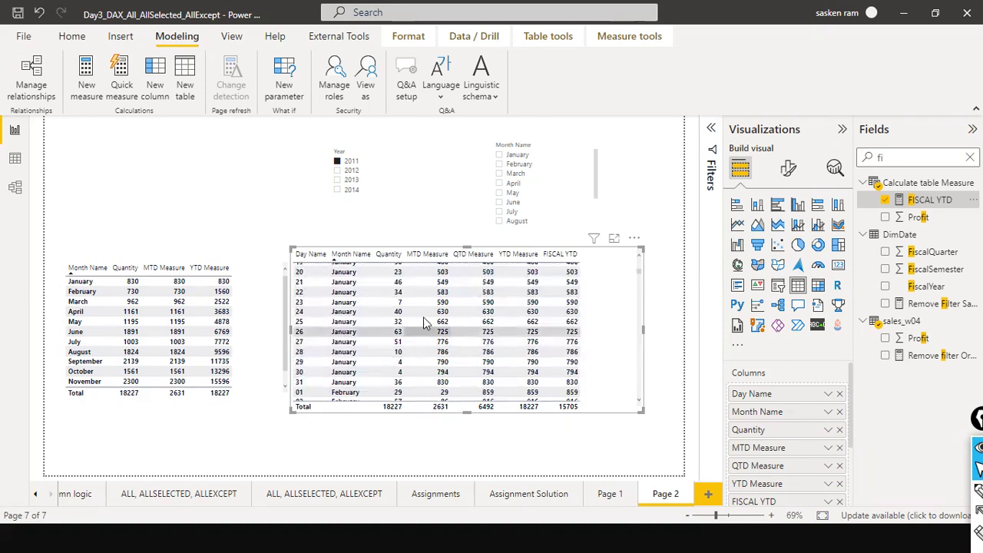
scroll(356, 253, "down", 5)
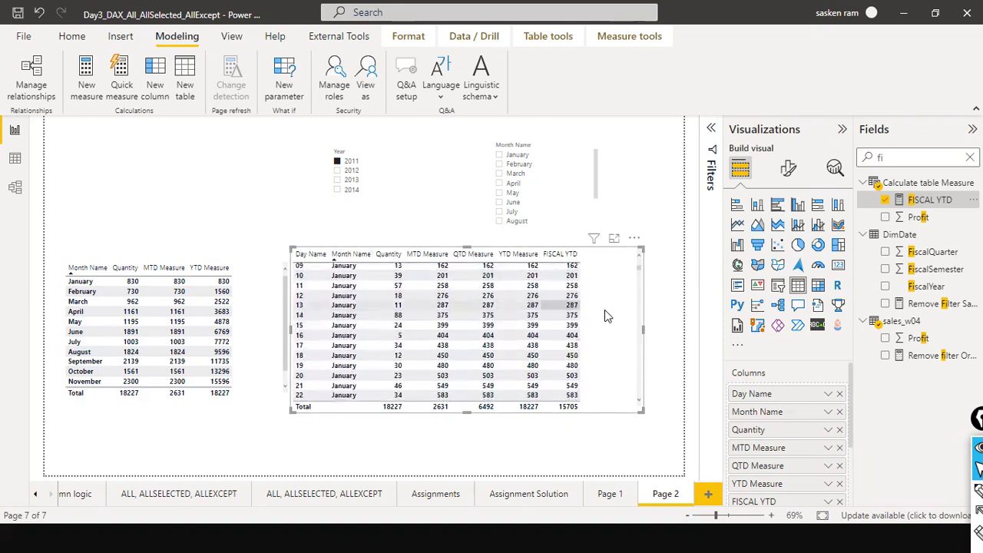
scroll(605, 334, "down", 20)
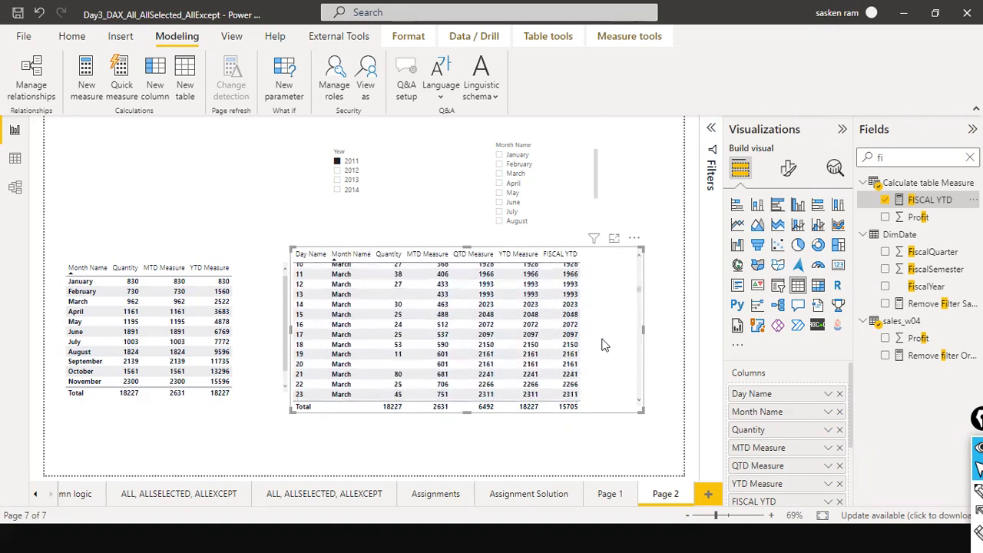
Inspect the Dim_Date table and its CALENDAR formula in data view, then return to the report.
left_click(15, 156)
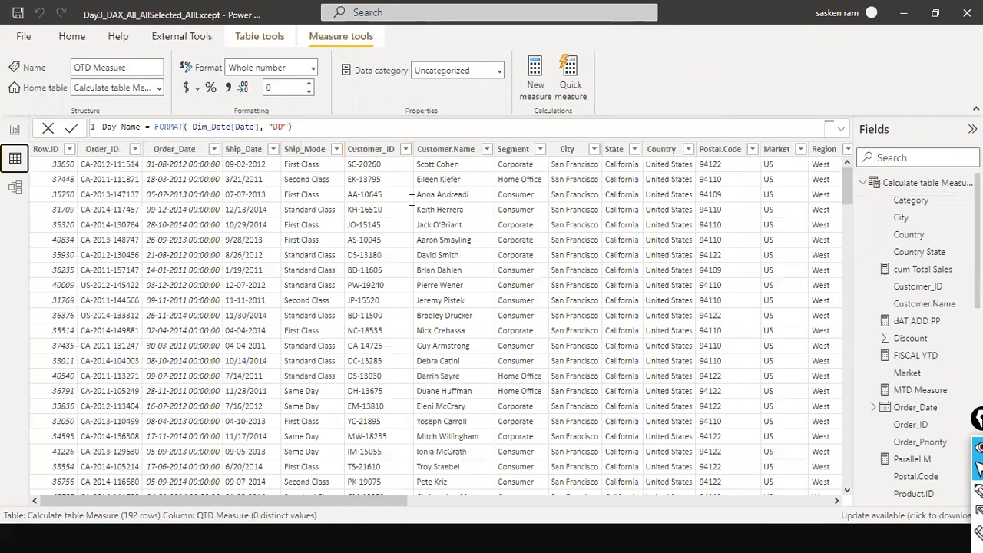
left_click(862, 183)
left_click(900, 200)
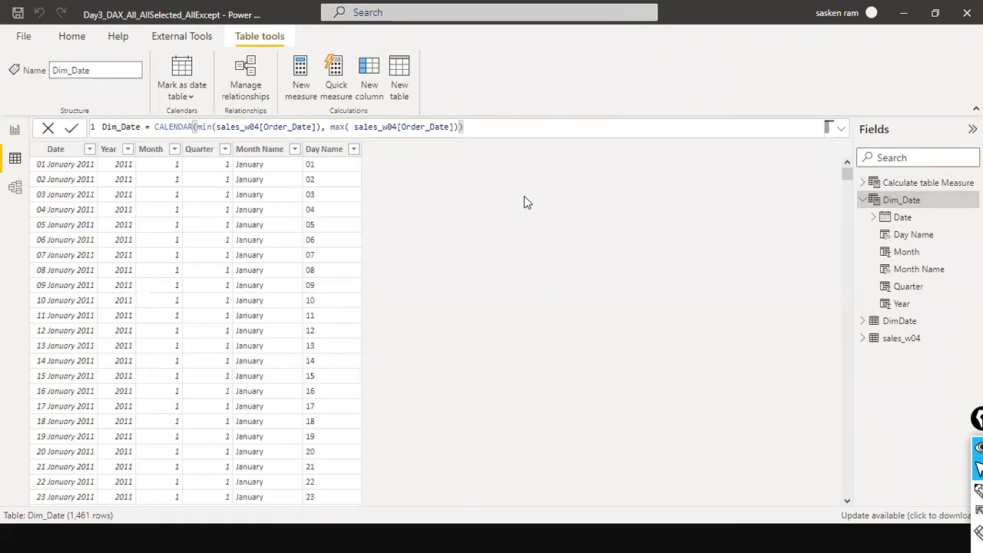
left_click(16, 135)
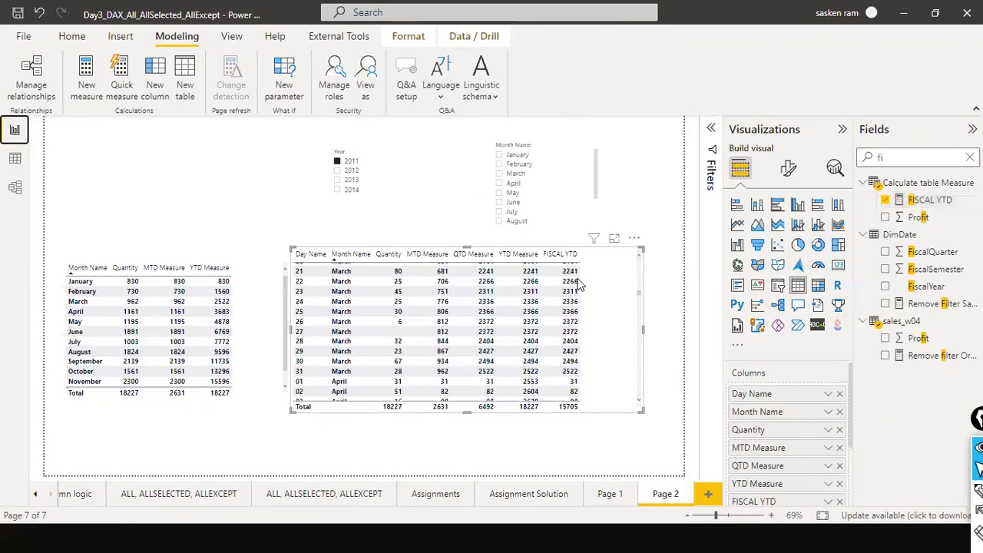
Scroll through the daily table comparing YTD Measure and FISCAL YTD from January to July.
scroll(601, 304, "up", 5)
scroll(603, 296, "up", 20)
scroll(602, 292, "up", 3)
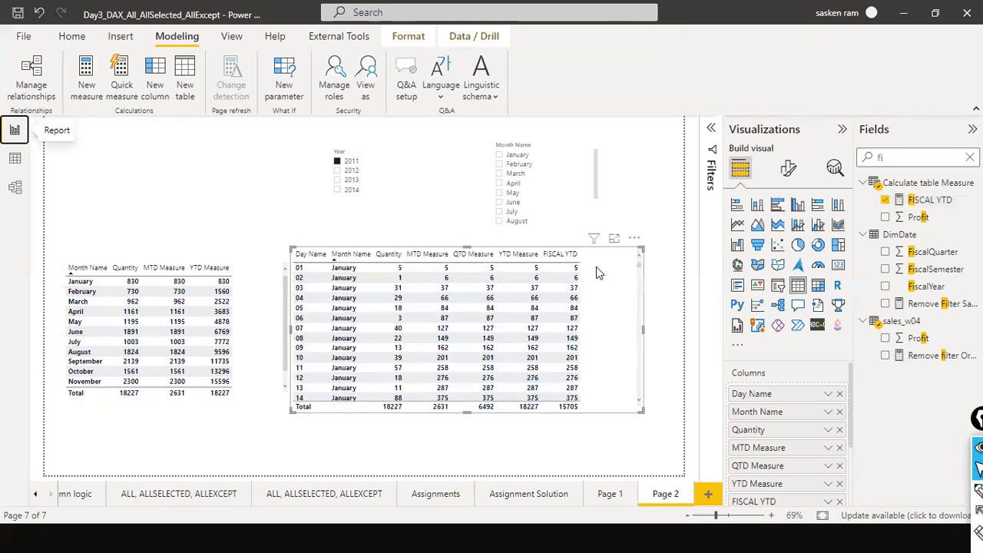
scroll(595, 284, "down", 12)
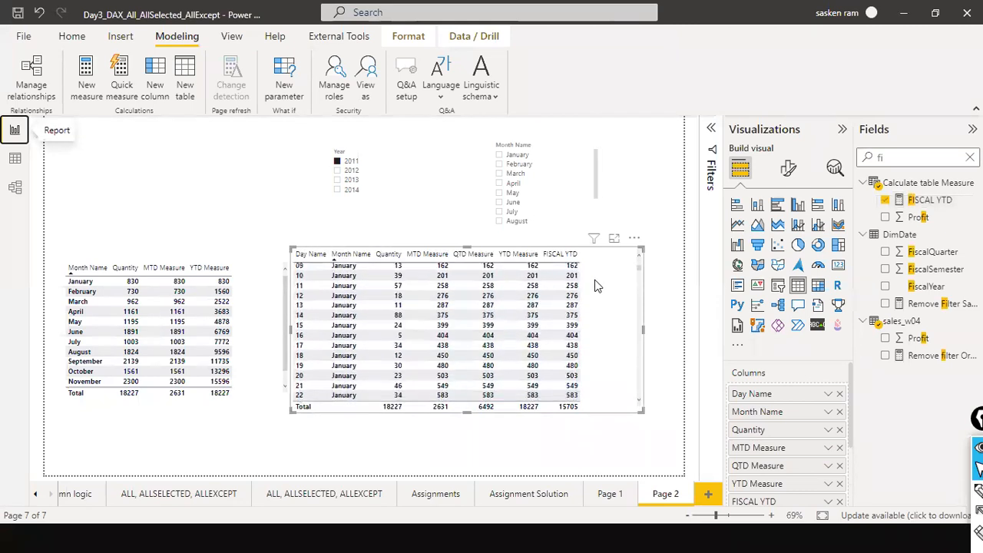
scroll(592, 311, "down", 20)
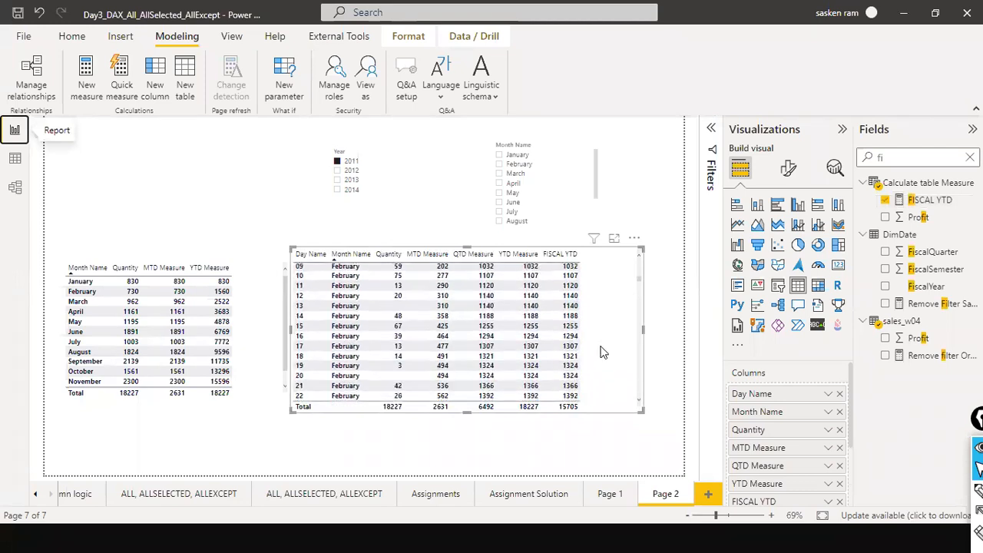
scroll(605, 366, "down", 11)
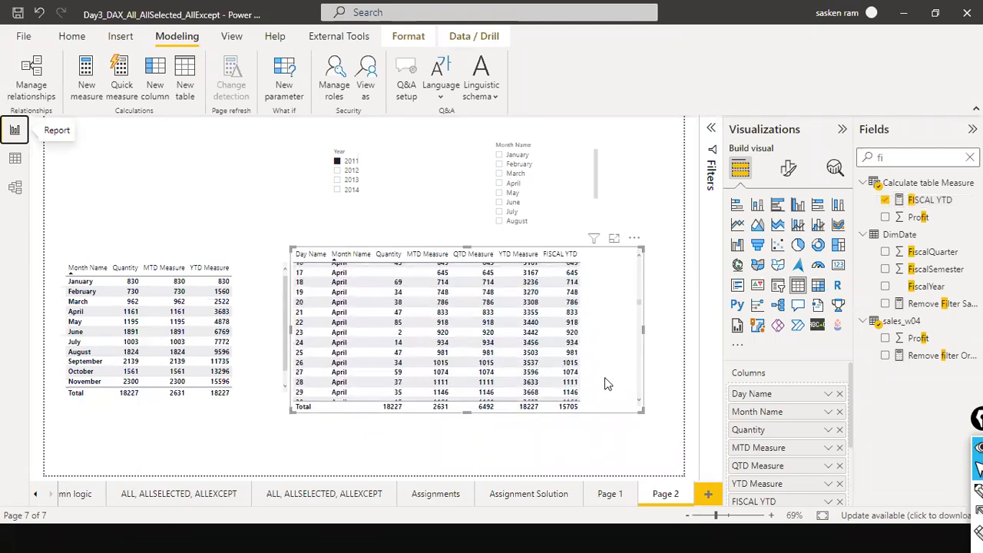
scroll(605, 377, "up", 5)
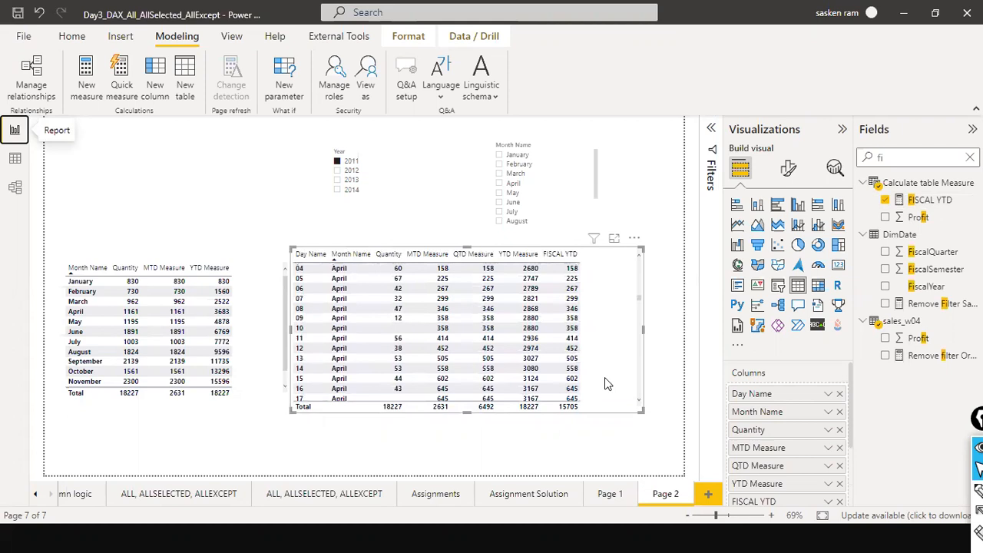
scroll(605, 377, "up", 1)
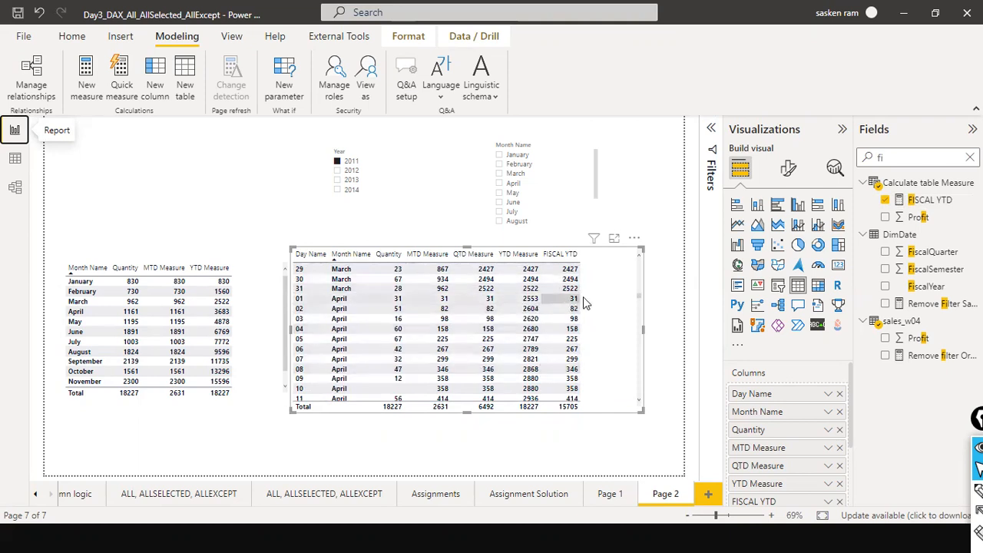
scroll(583, 303, "down", 6)
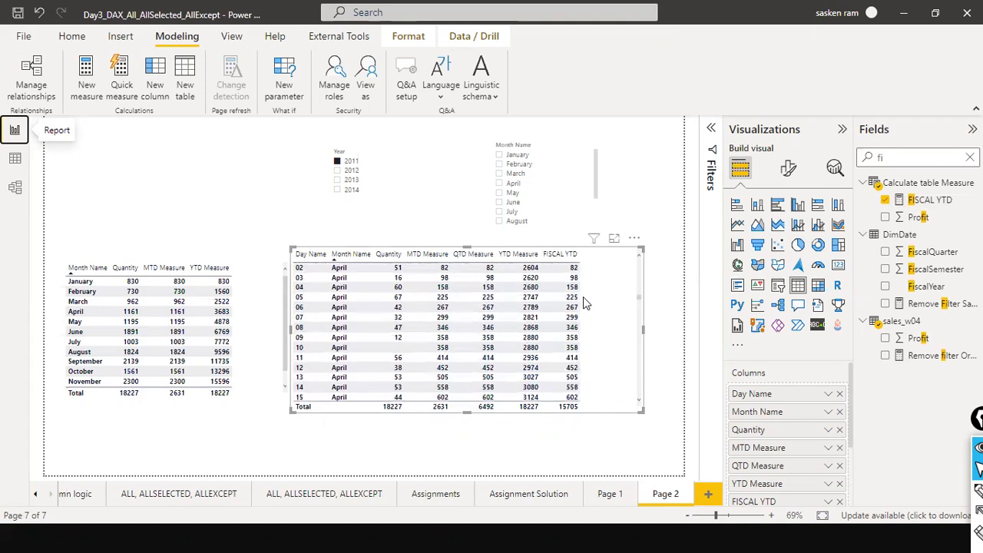
scroll(582, 305, "down", 11)
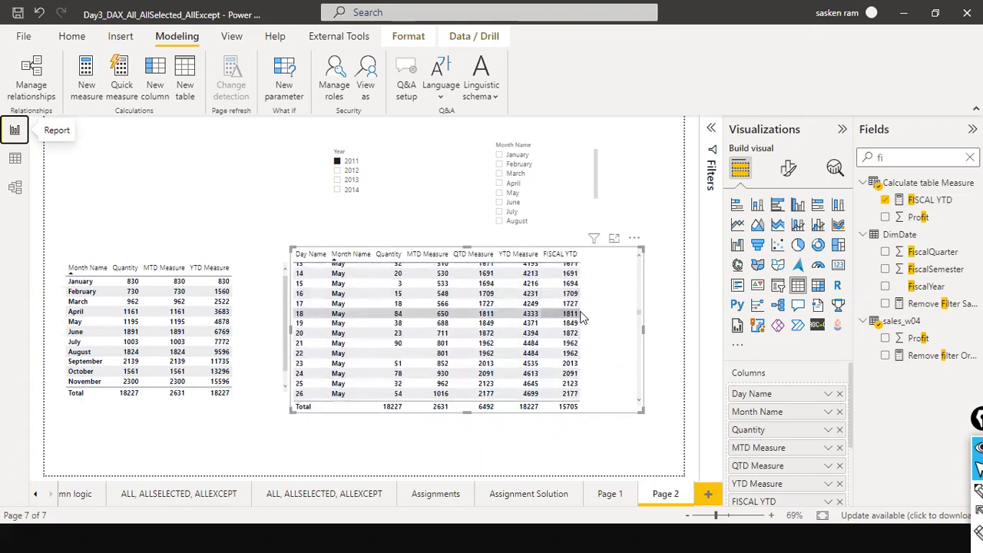
scroll(582, 318, "down", 10)
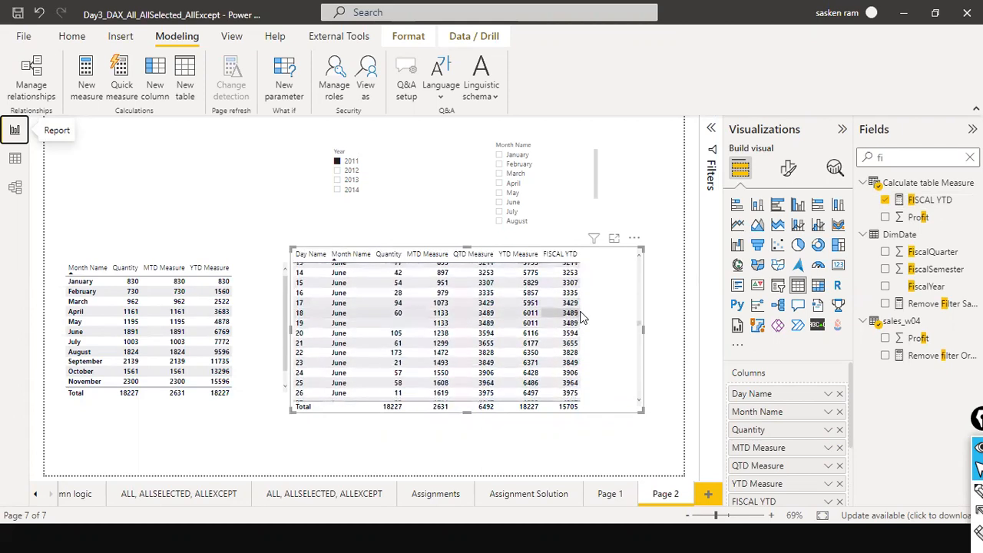
scroll(581, 317, "up", 1)
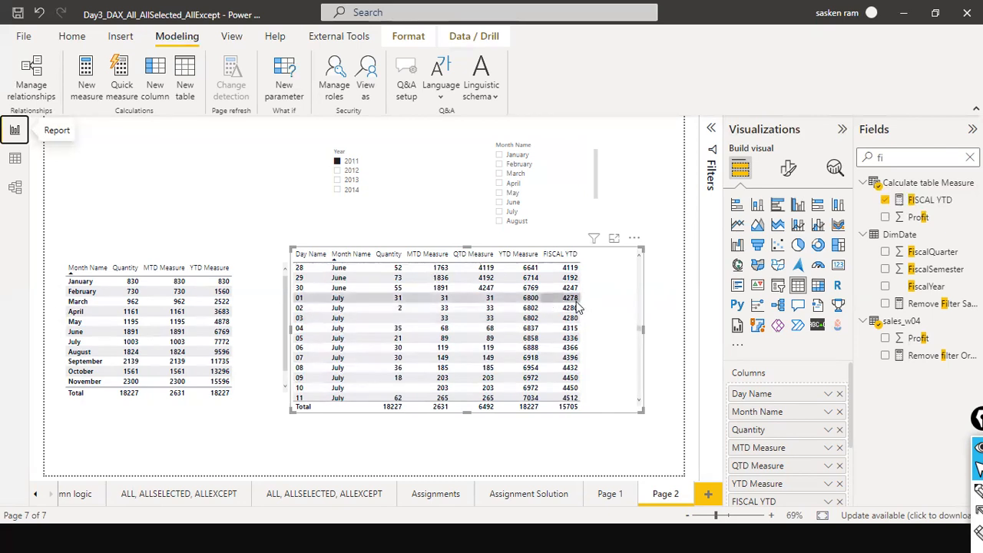
Examine the FISCAL YTD formula's TOTALYTD function and its "3/31" year-end argument, then cancel the edit.
left_click(925, 200)
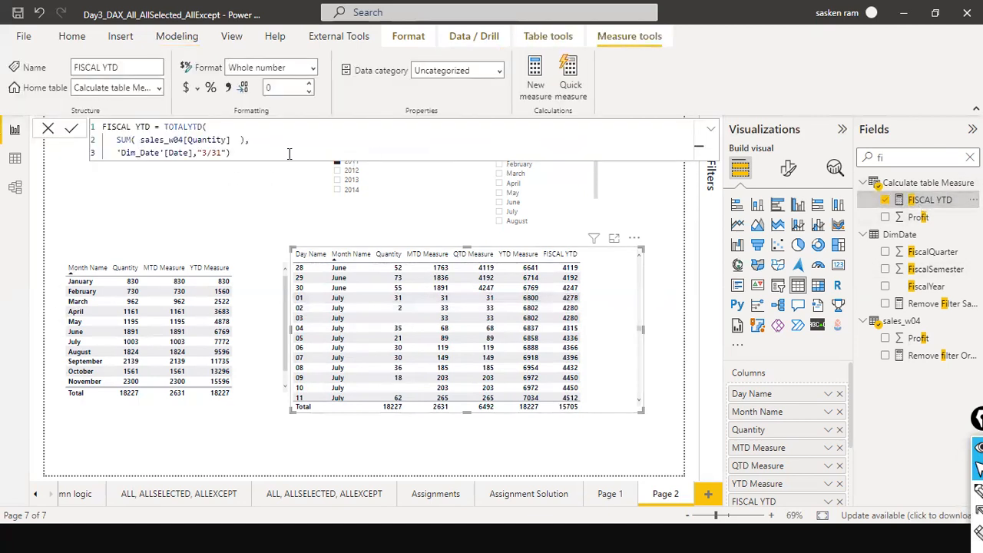
left_click(211, 145)
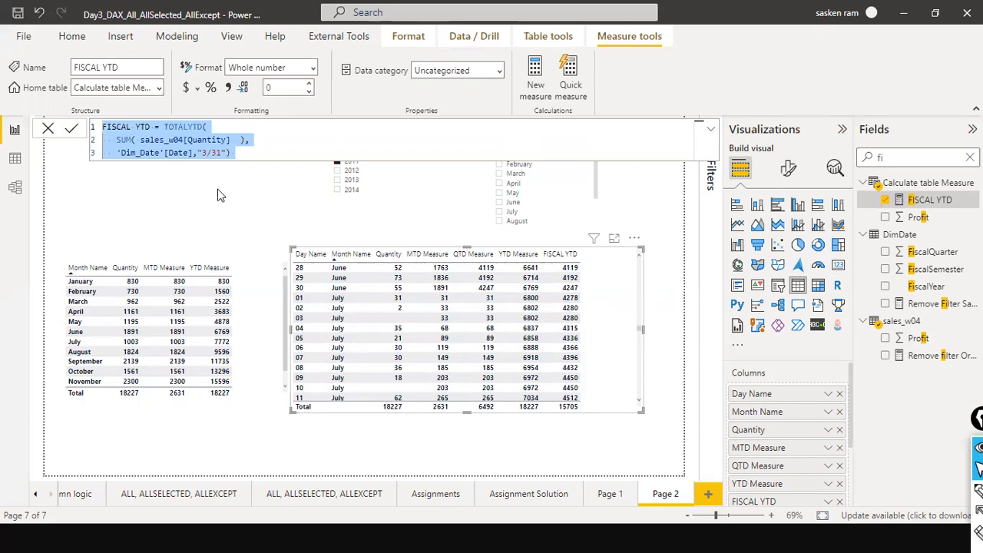
left_click(235, 152)
left_click_drag(187, 131, 198, 129)
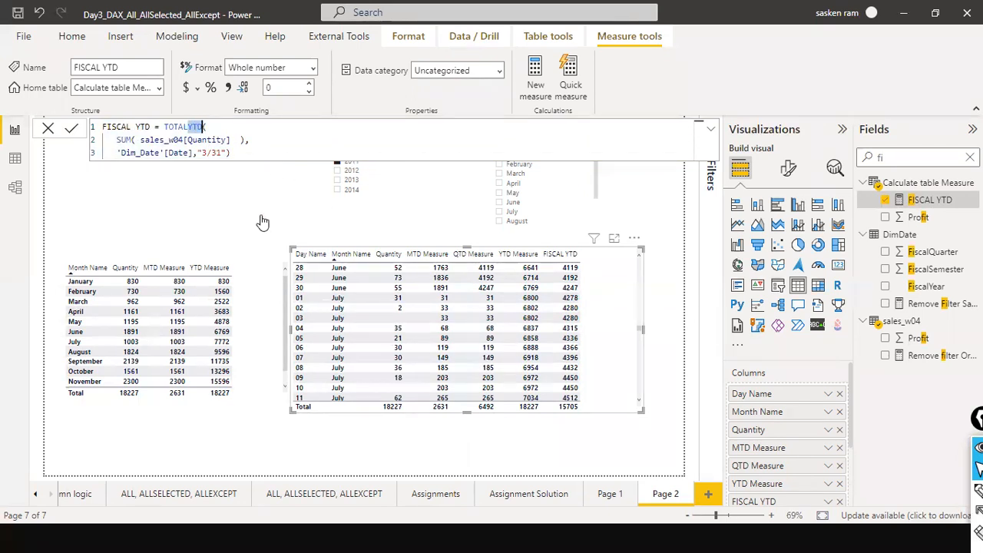
left_click(49, 129)
left_click(144, 208)
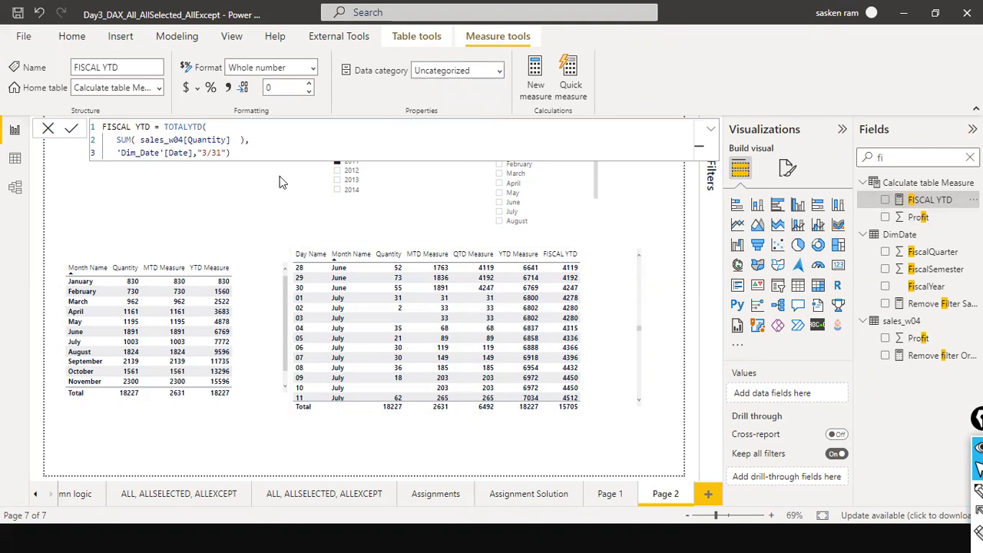
left_click_drag(199, 152, 227, 152)
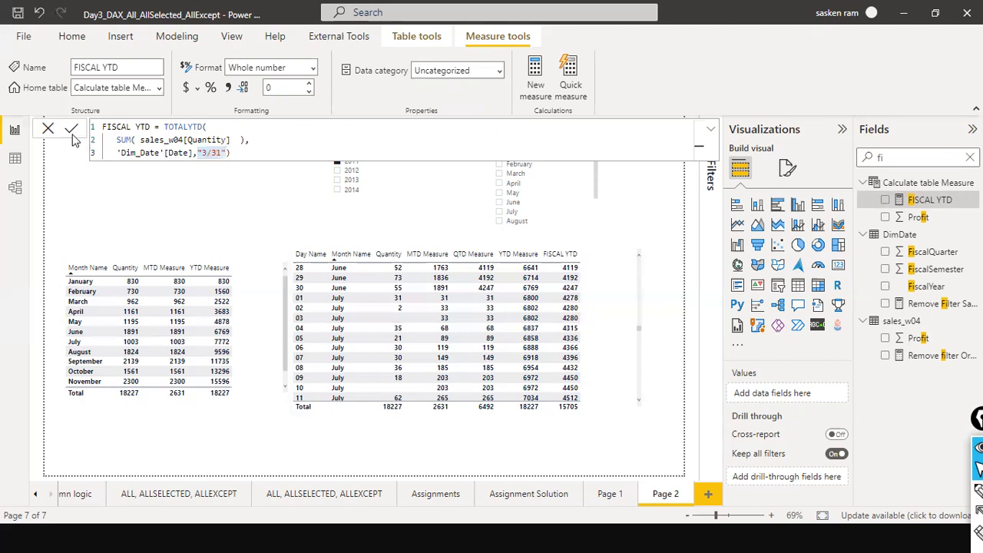
left_click(47, 130)
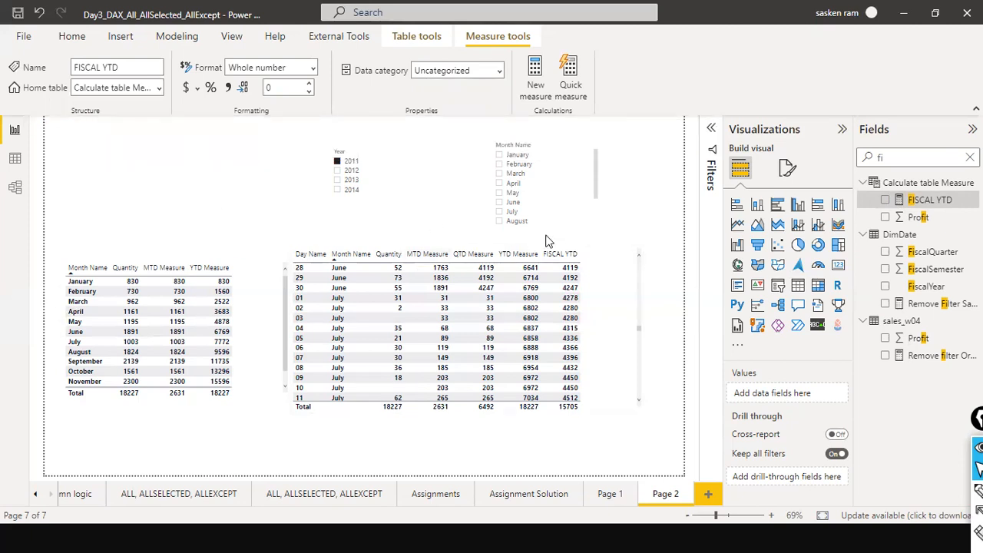
Scroll the daily table back up to the March rows.
scroll(606, 282, "up", 8)
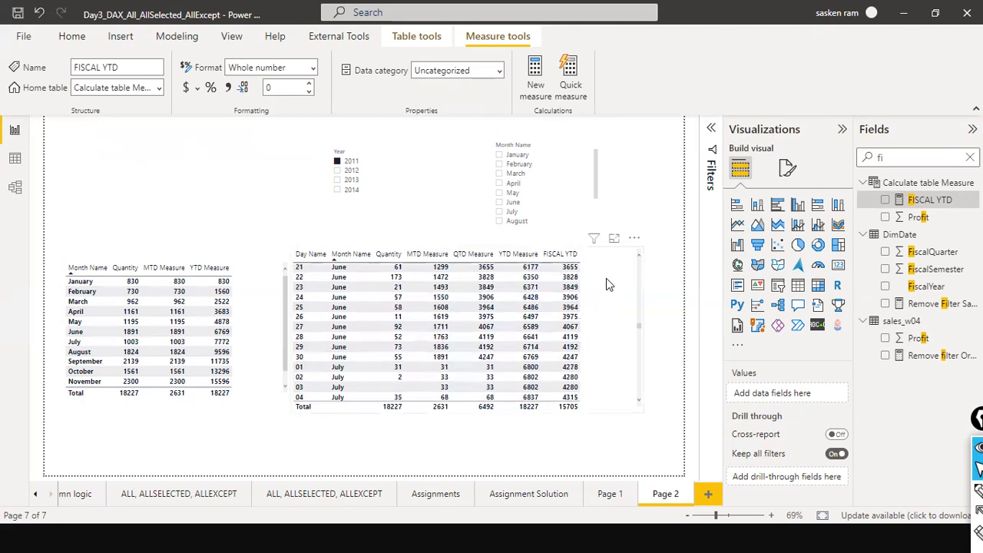
scroll(605, 284, "up", 20)
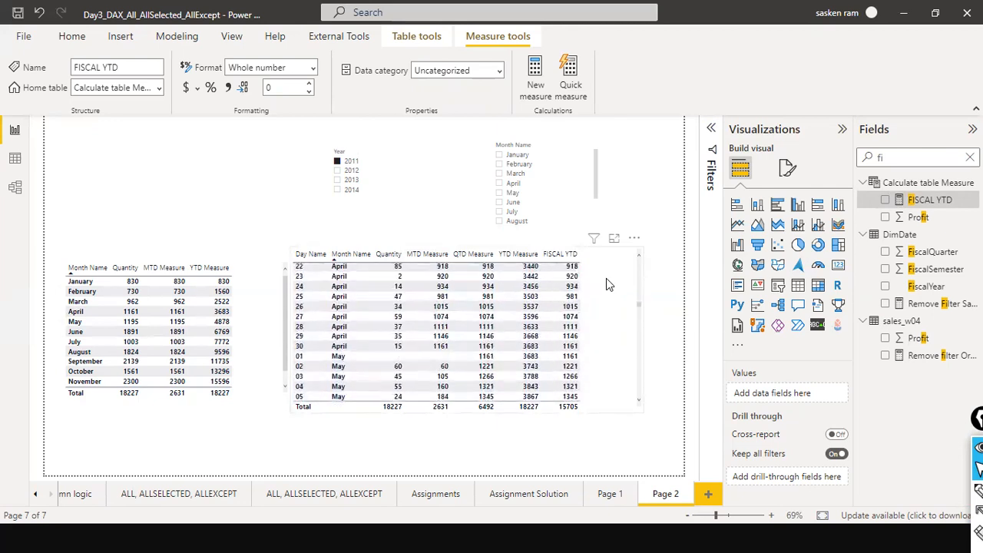
scroll(606, 284, "up", 10)
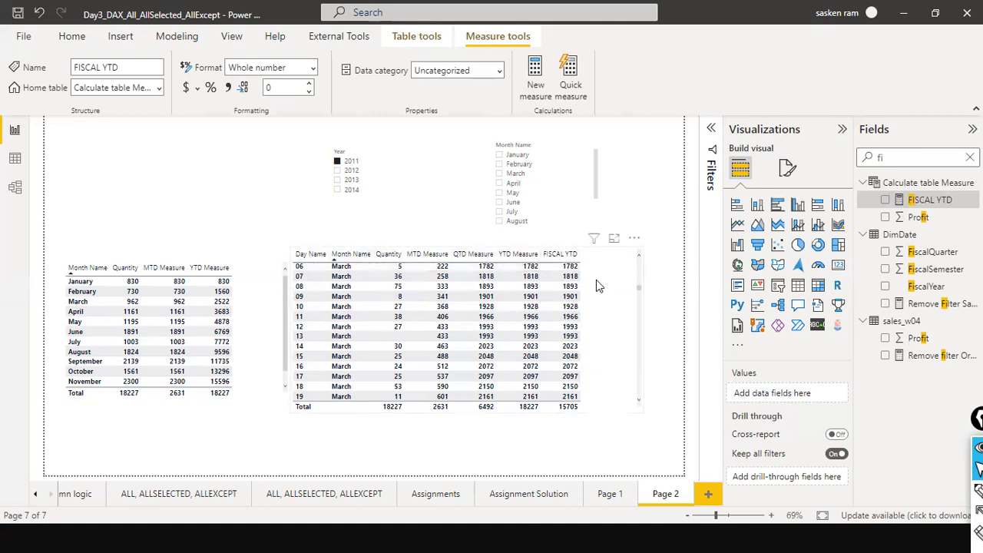
Scroll the daily table back up to the first January rows.
scroll(596, 285, "up", 3)
scroll(596, 285, "up", 15)
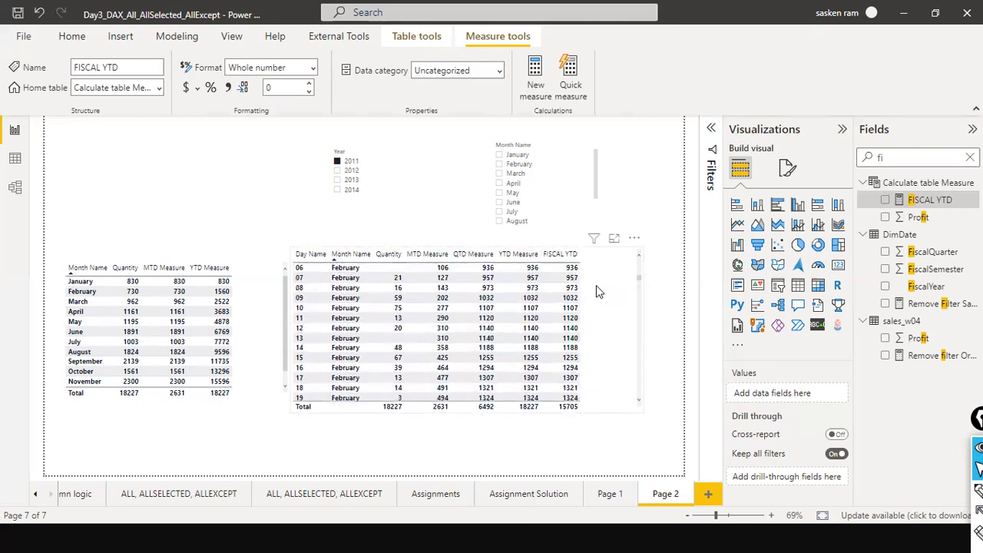
scroll(596, 285, "up", 2)
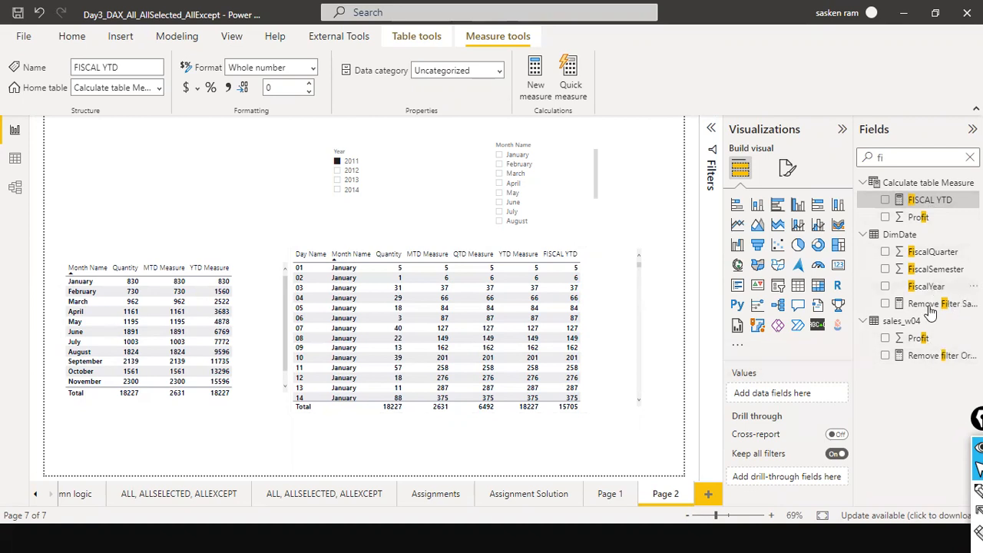
Filter the field list by "total" and open the Total MTD Measure formula for editing.
left_click(921, 201)
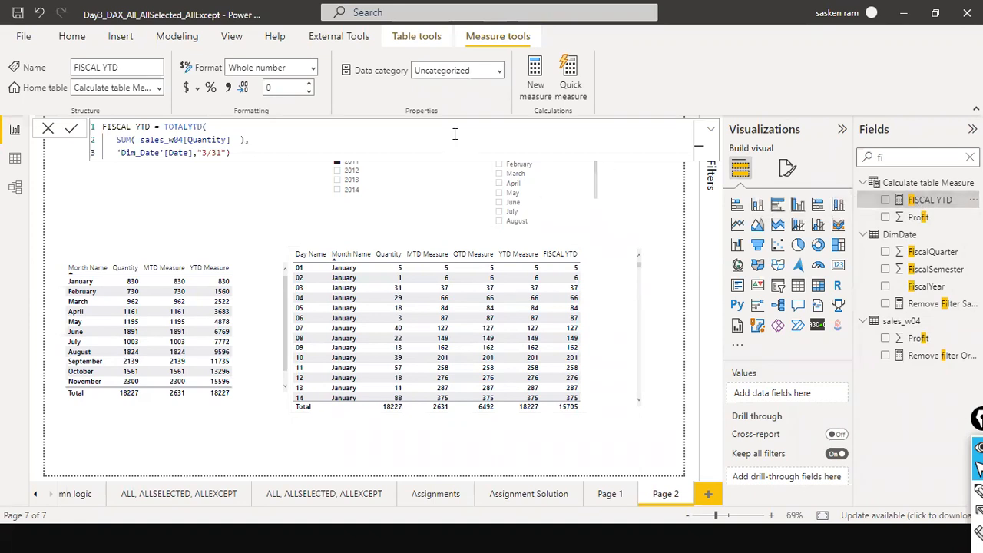
key("ctrl+a")
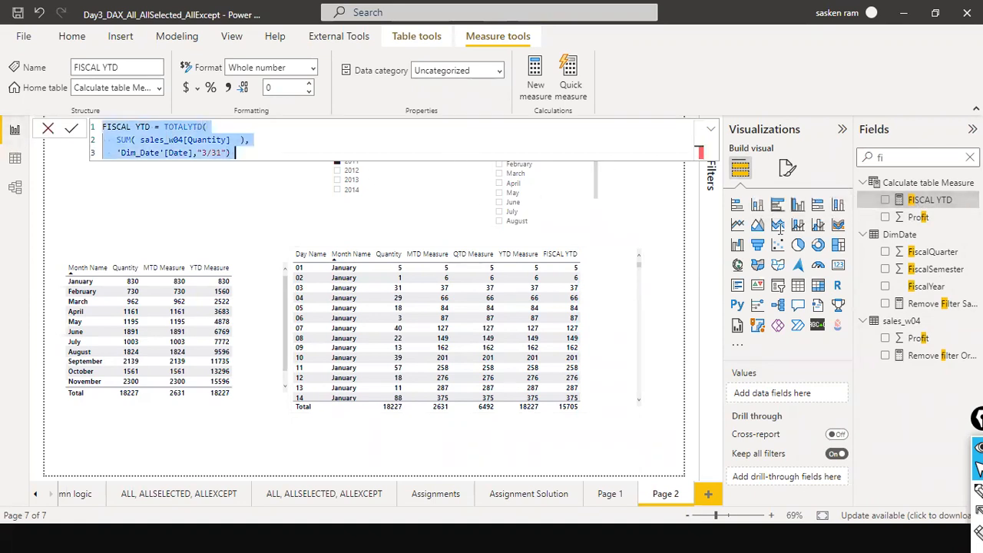
left_click(970, 158)
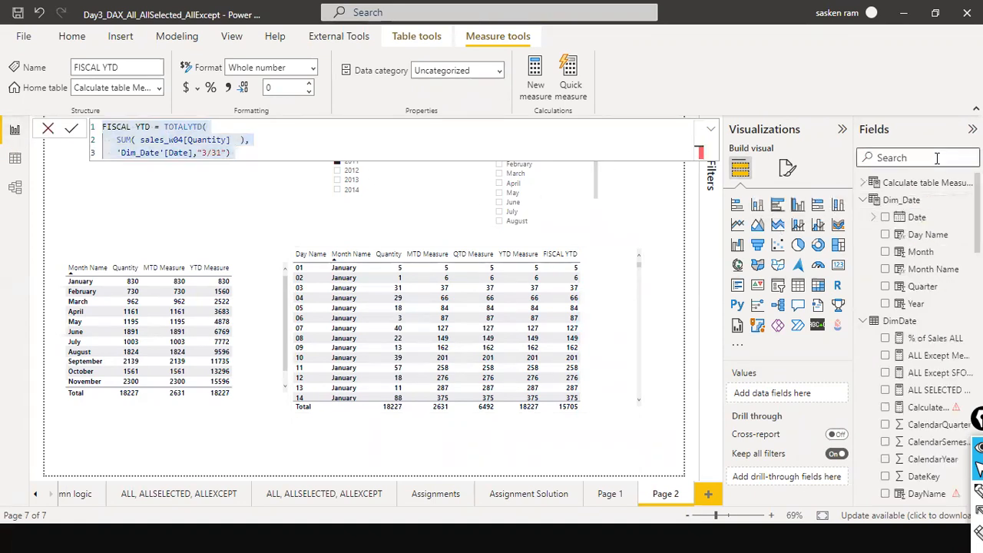
type("tot")
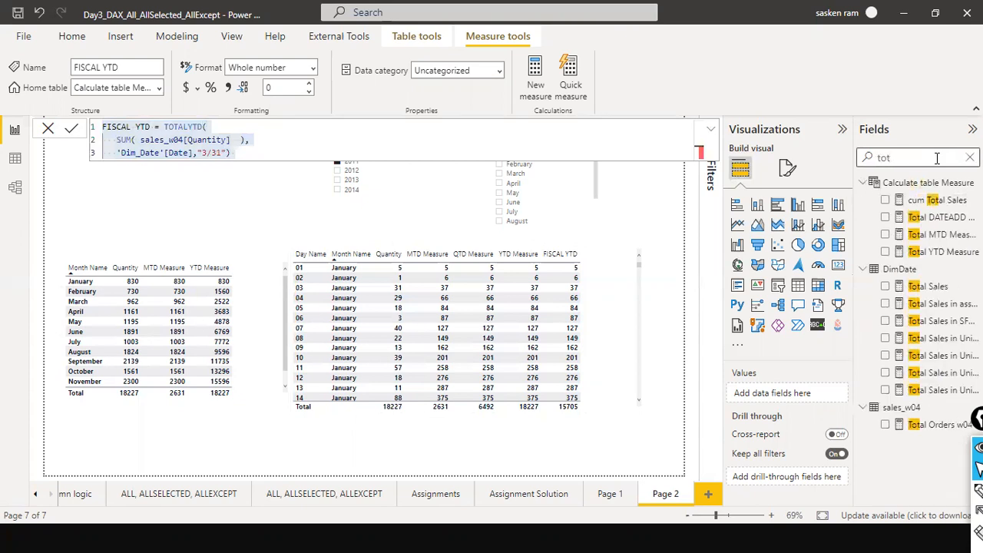
type("al")
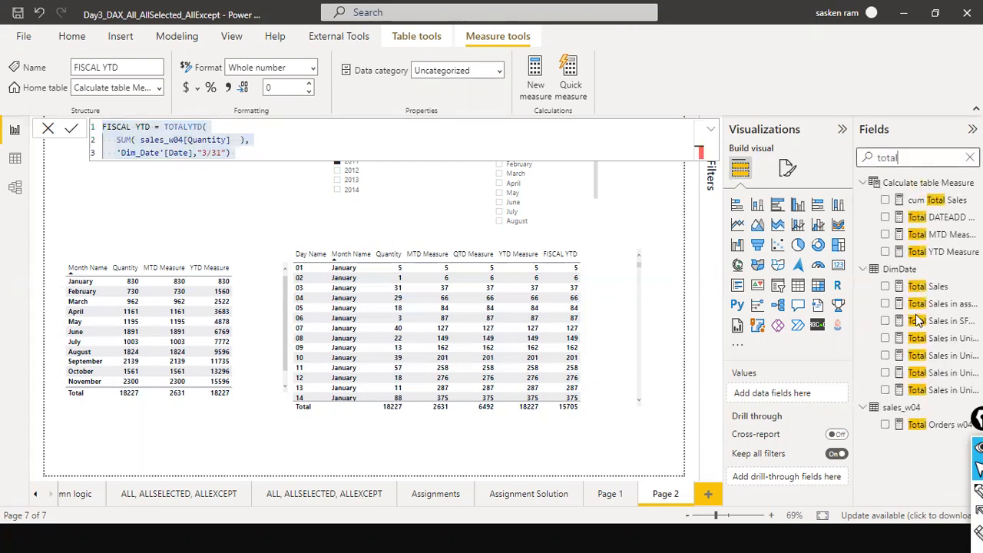
left_click(938, 234)
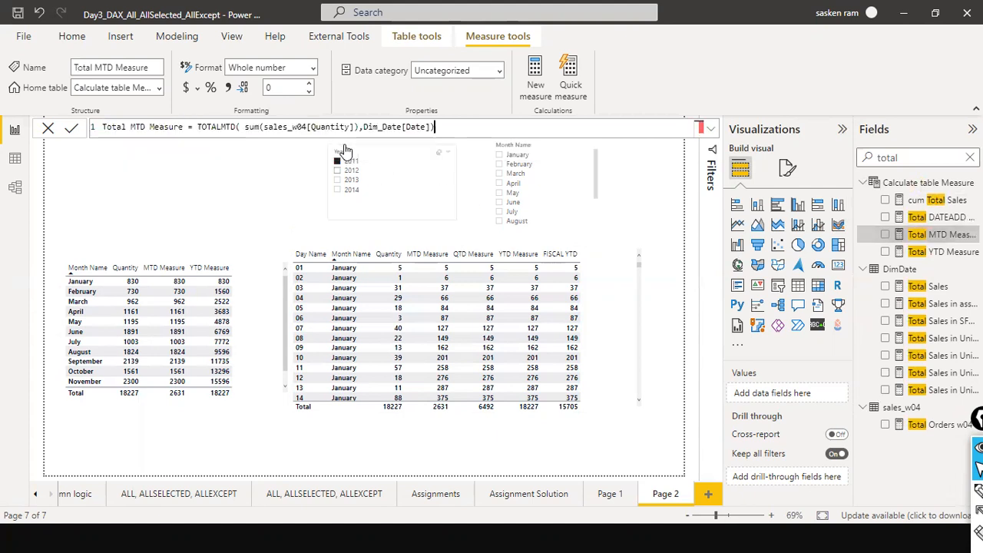
Copy the Total MTD Measure formula and paste it into a new measure.
key("ctrl+a")
key("ctrl+c")
left_click(48, 129)
left_click(163, 36)
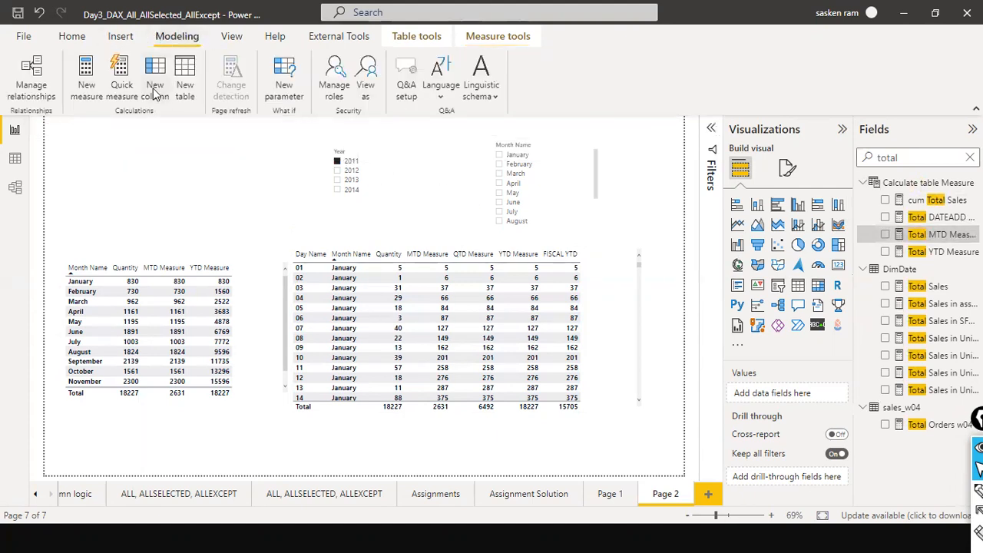
left_click(94, 79)
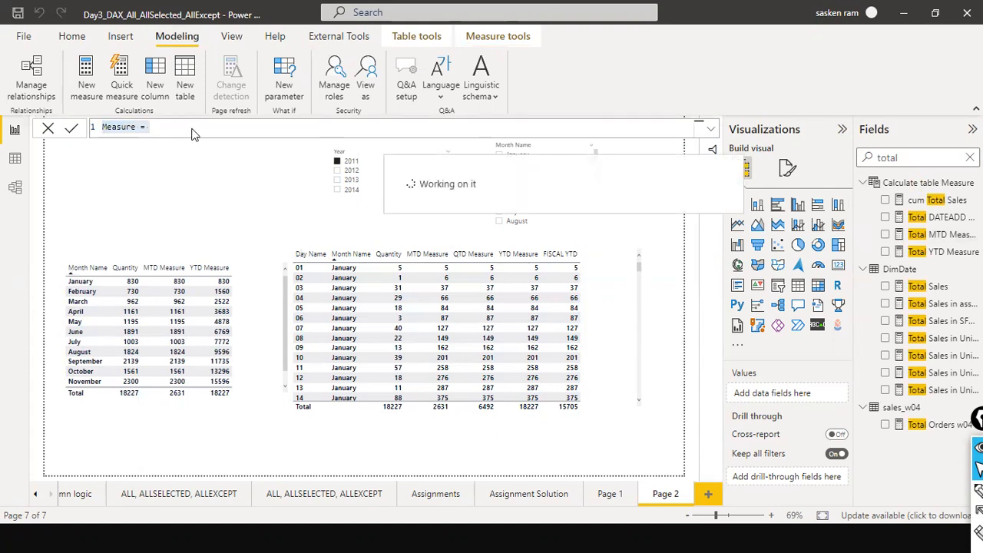
key("ctrl+v")
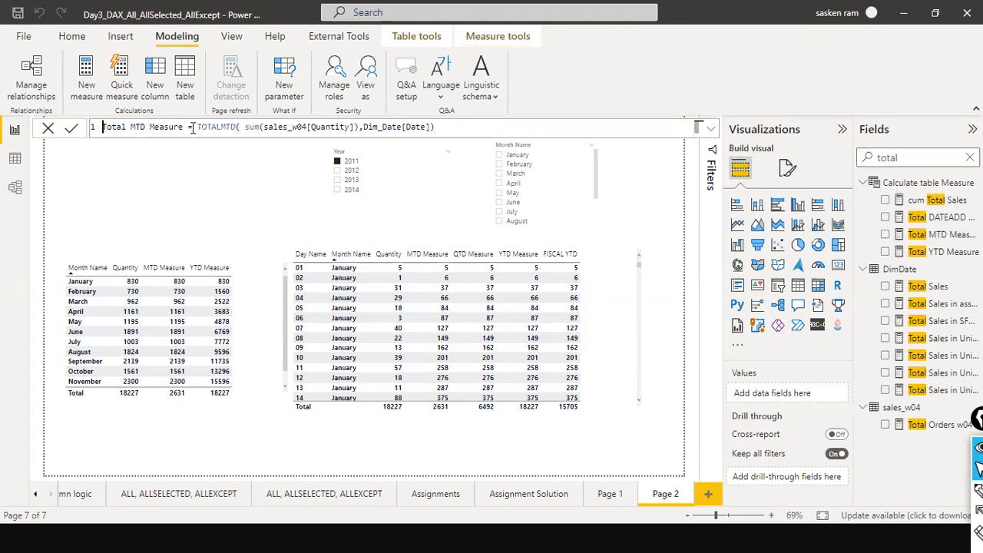
Rename the new measure Total DATEADD MTD Measure and replace TOTALMTD with calculate.
key("ctrl+Left")
type("DATEADD")
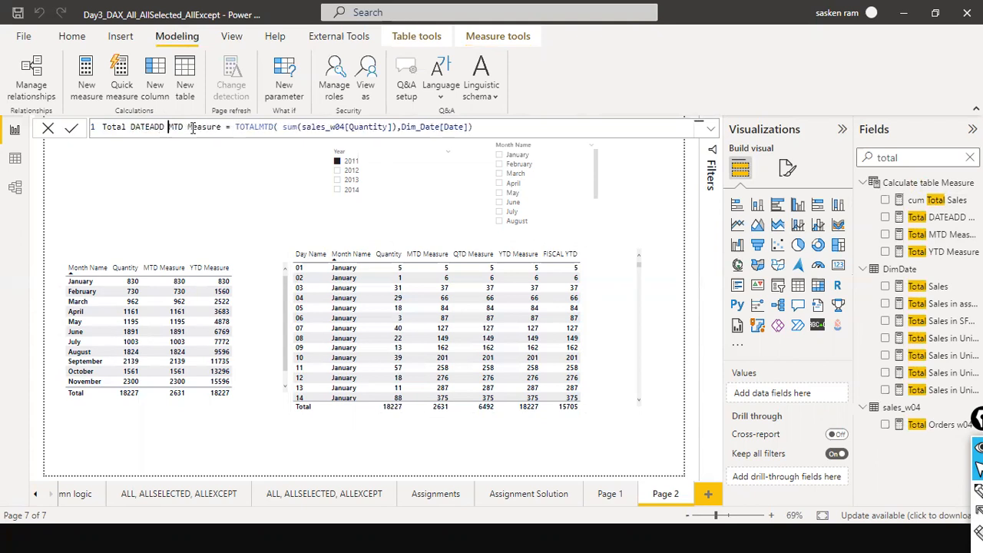
key("ctrl+Right")
key("ctrl+Right")
key("ctrl+Right")
key("ctrl+Right")
key("ctrl+shift+Left")
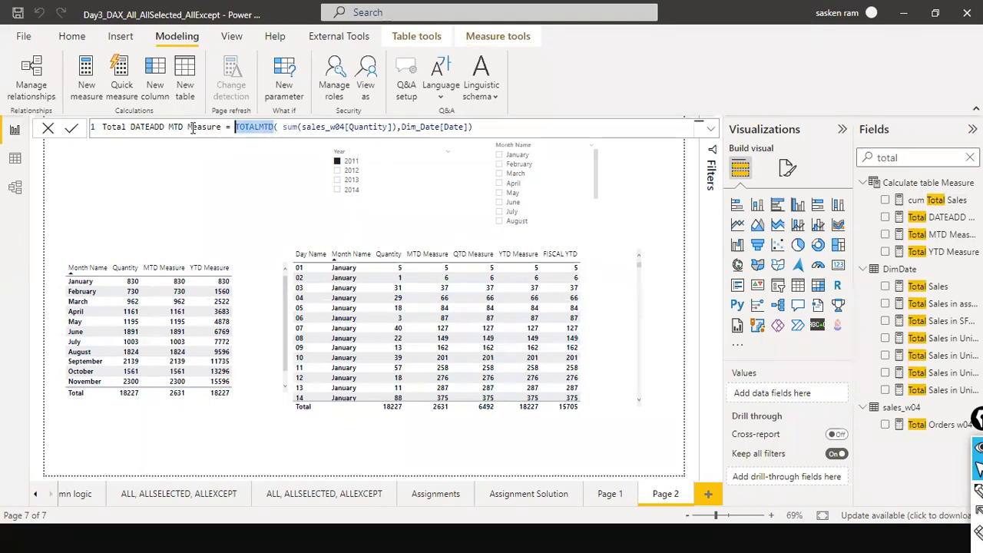
type("cal")
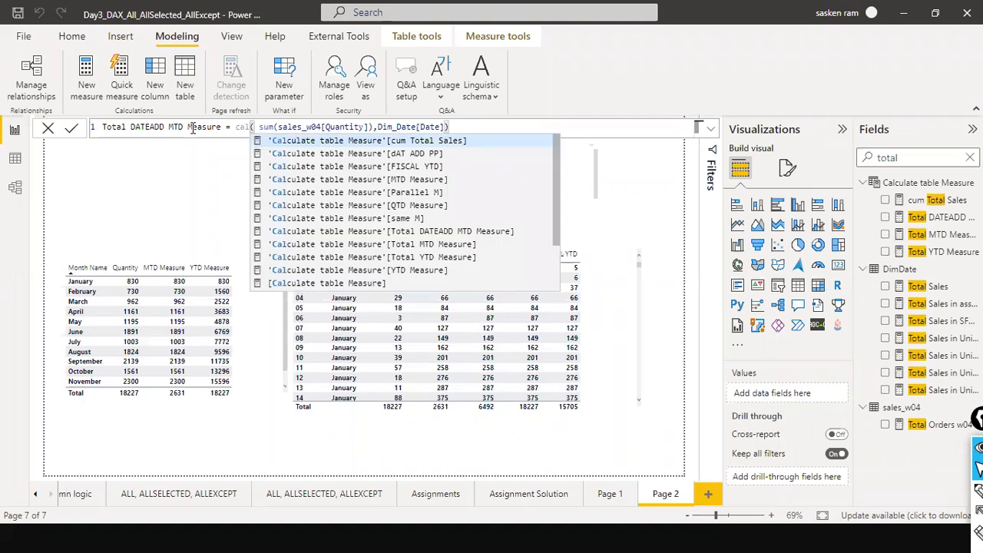
type("cu")
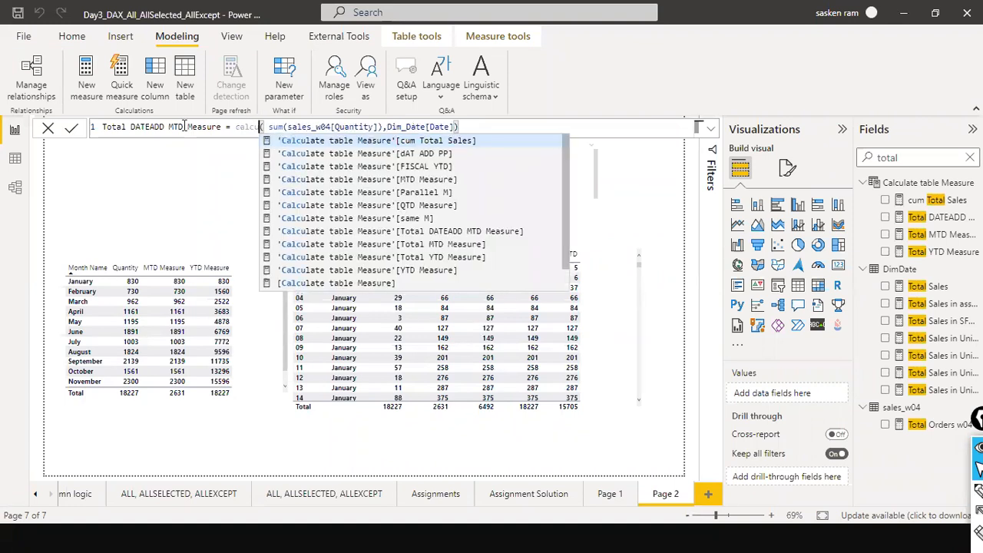
type("late")
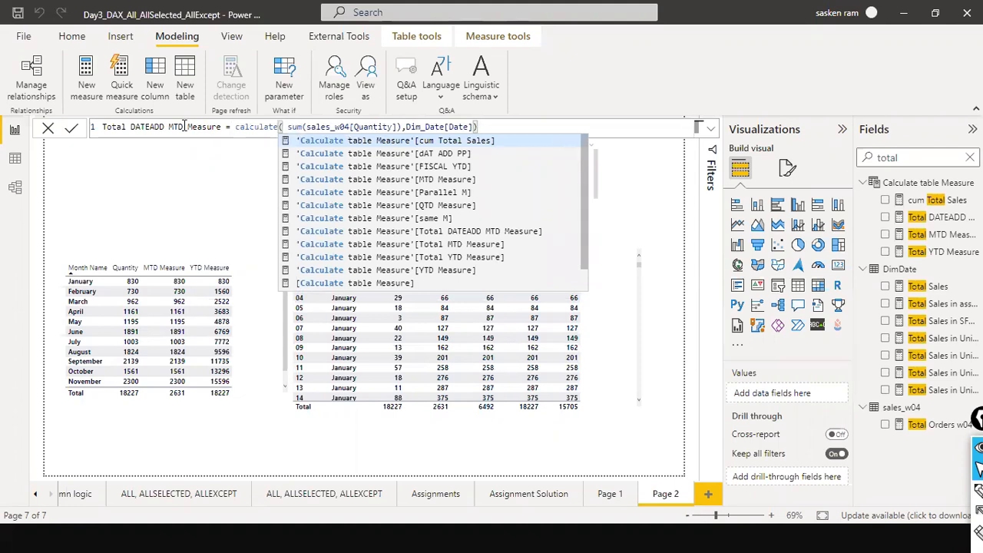
Wrap the Dim_Date[Date] argument of calculate in a DATEADD function call.
key("Right")
key("Right")
key("Right")
key("Right")
key("Right")
key("Right")
key("Right")
key("Right")
key("Right")
key("Right")
key("Right")
key("Right")
key("Right")
key("Right")
key("Right")
key("Right")
key("Right")
key("Right")
key("Right")
key("Right")
key("Right")
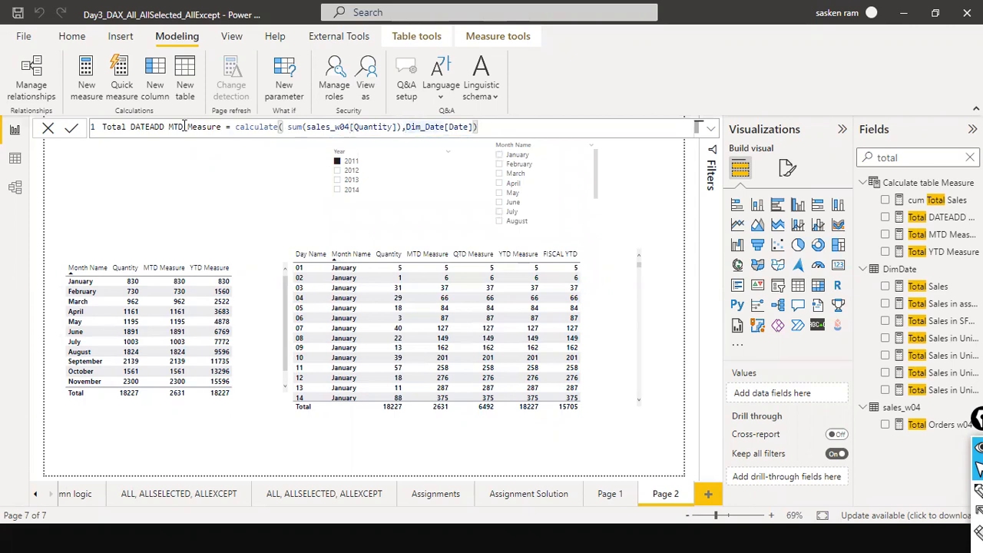
type("DATEADD")
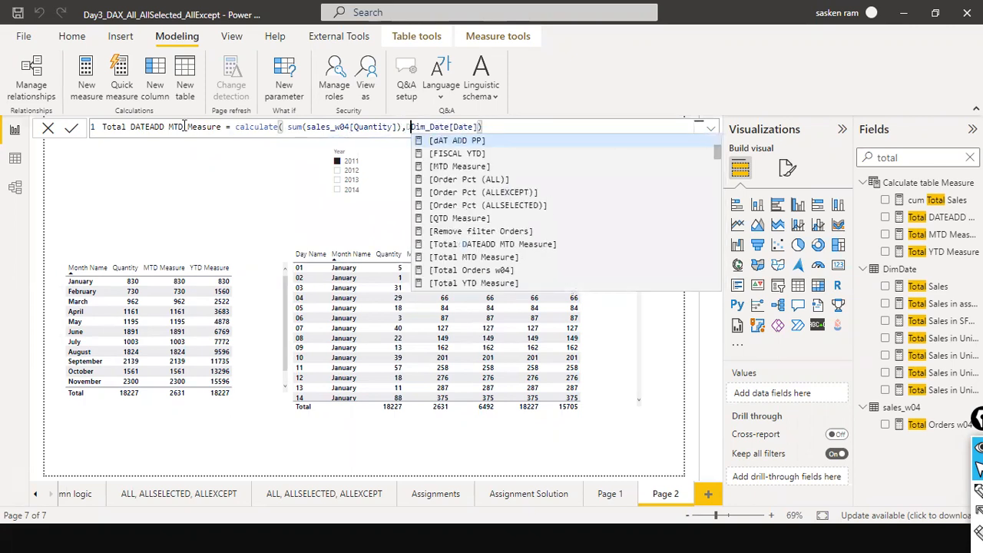
type("(D")
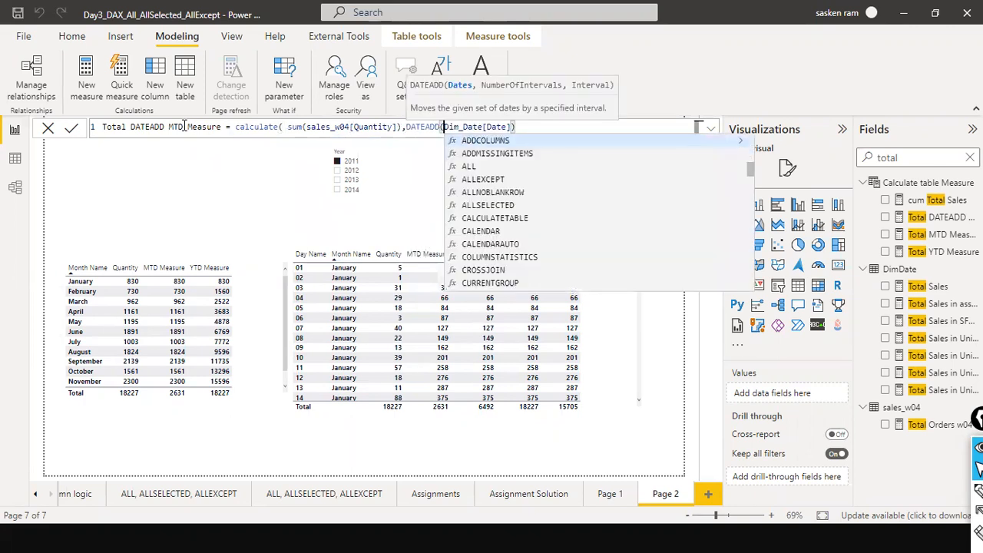
key("End")
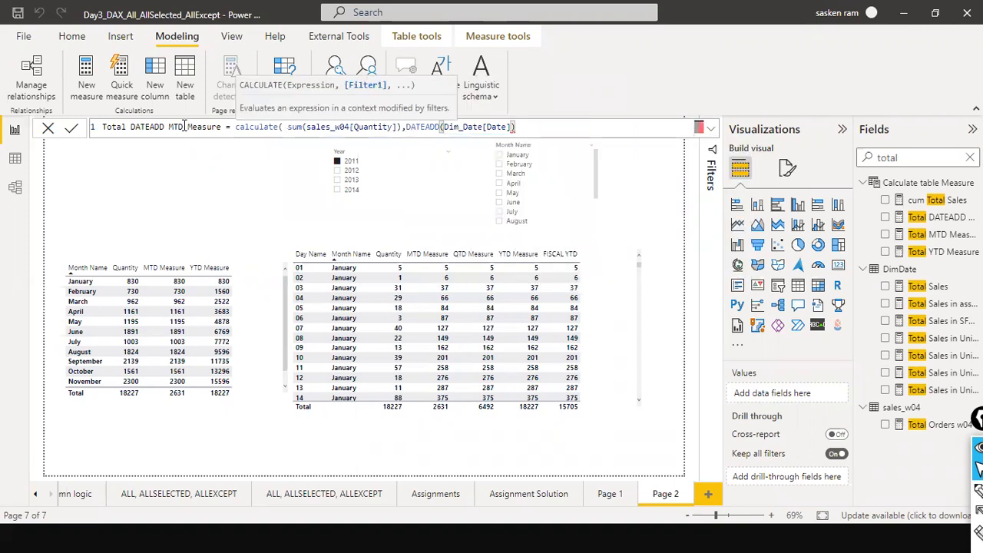
type(")")
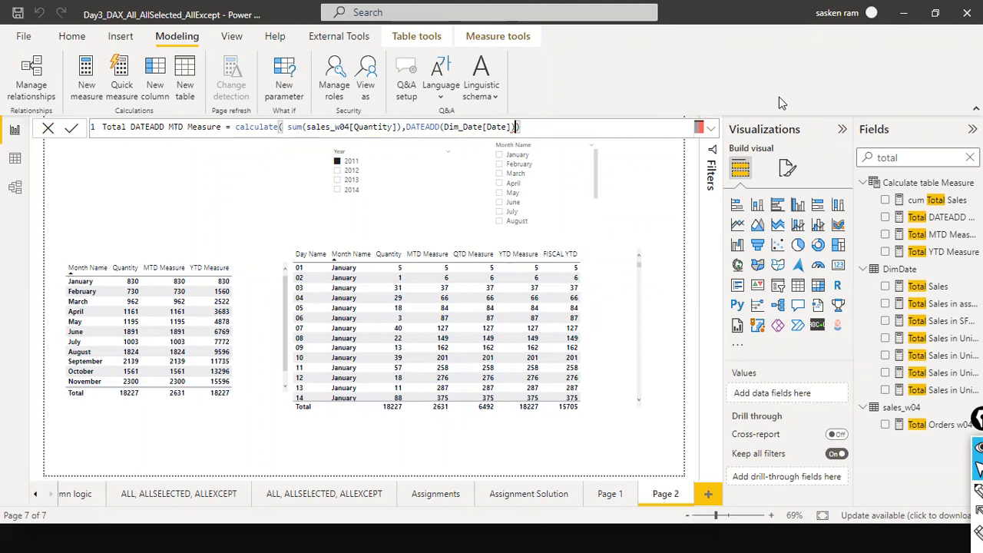
type(",")
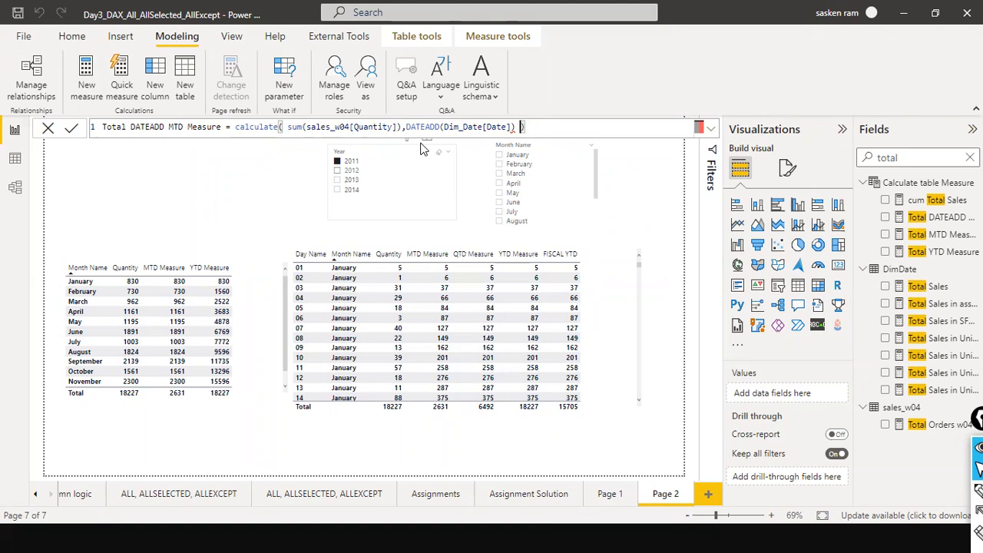
Change the DATEADD function to DATESMTD applied to Dim_Date[Date], removing the duplicated characters.
left_click(441, 127)
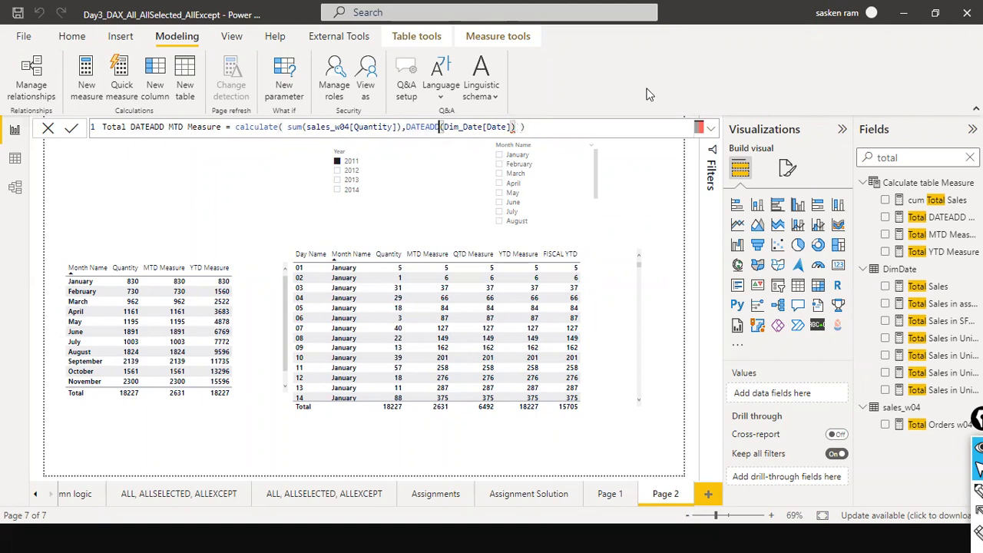
key("BackSpace")
key("BackSpace")
key("BackSpace")
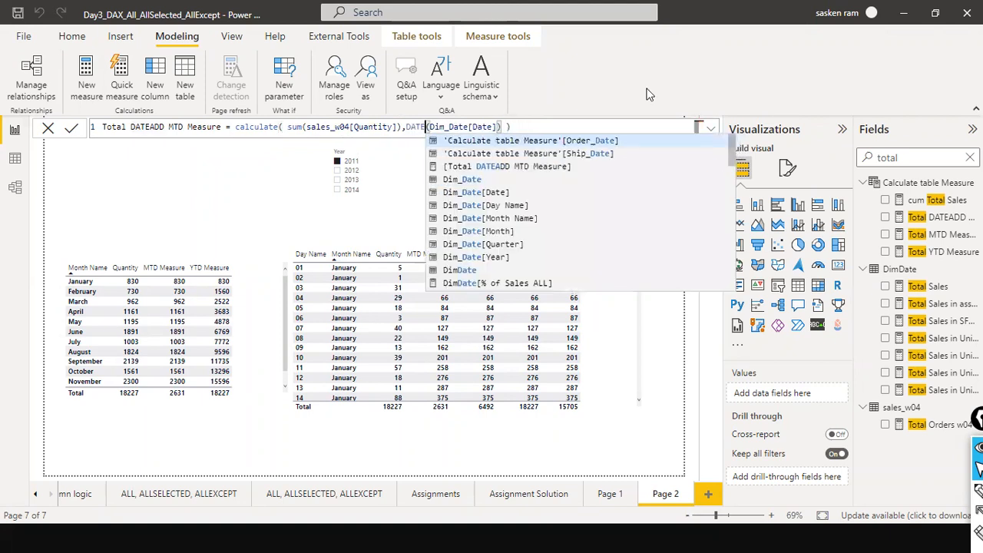
type("MT")
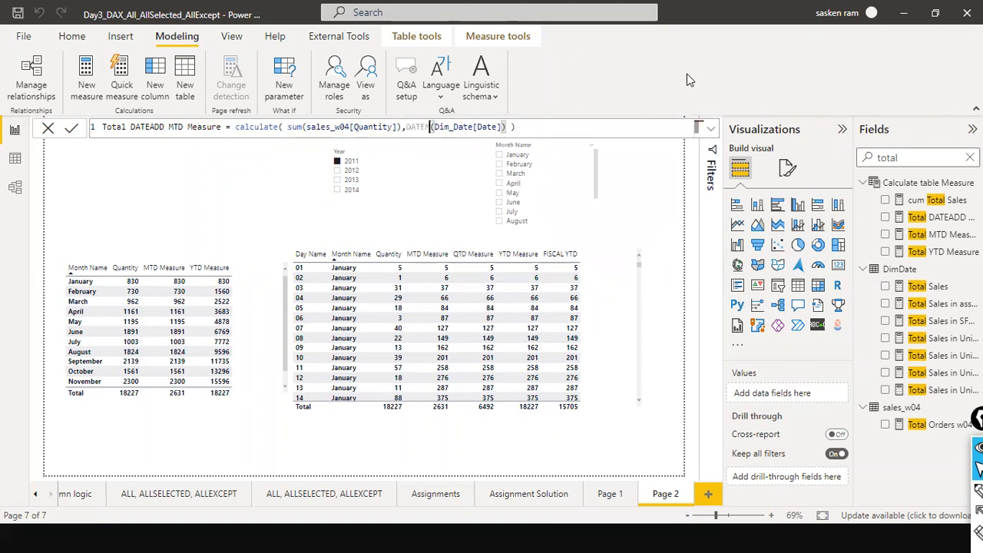
type("D")
key("End")
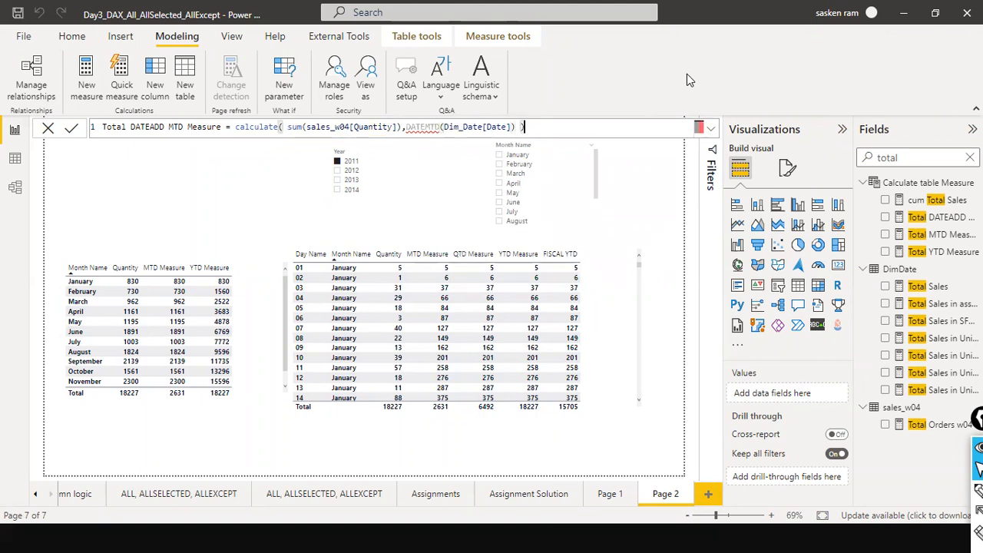
key("Left")
key("Left")
key("Left")
key("Left")
key("Left")
key("Left")
key("Left")
key("Left")
key("Left")
key("Left")
key("Left")
key("Left")
key("Left")
key("Left")
key("Left")
key("Left")
key("Left")
key("Left")
key("Left")
key("Left")
type("S")
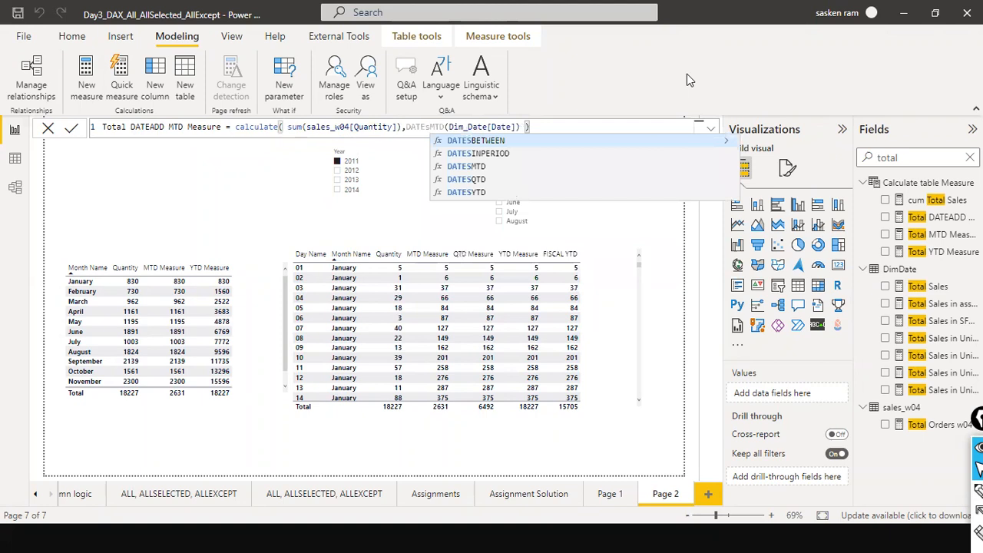
left_click(485, 166)
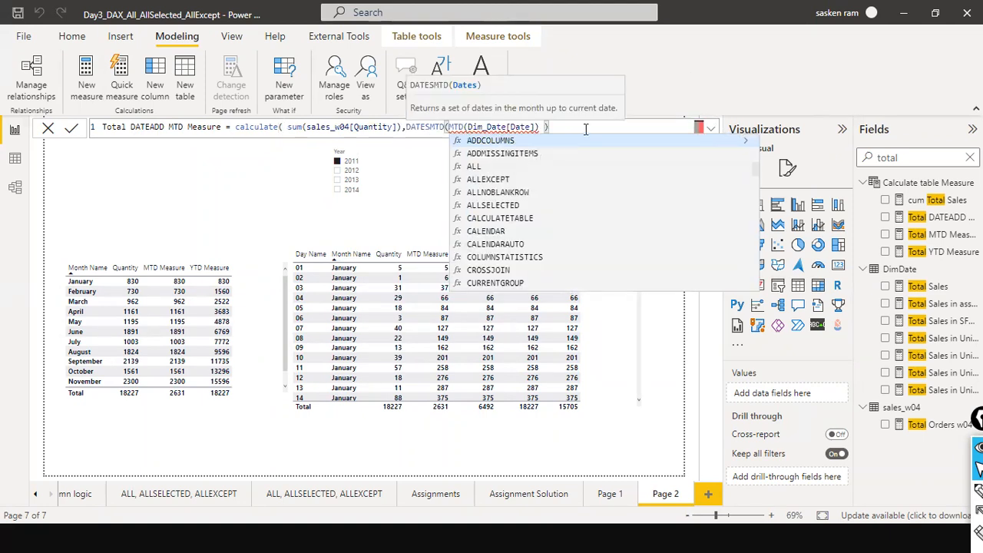
key("Delete")
key("Delete")
key("Delete")
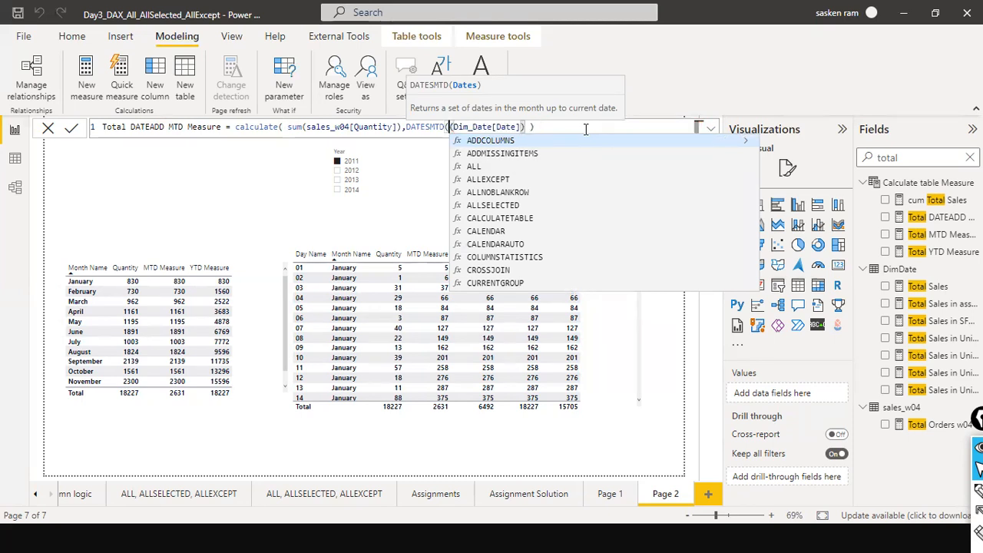
Try to commit the new measure formula.
left_click(585, 129)
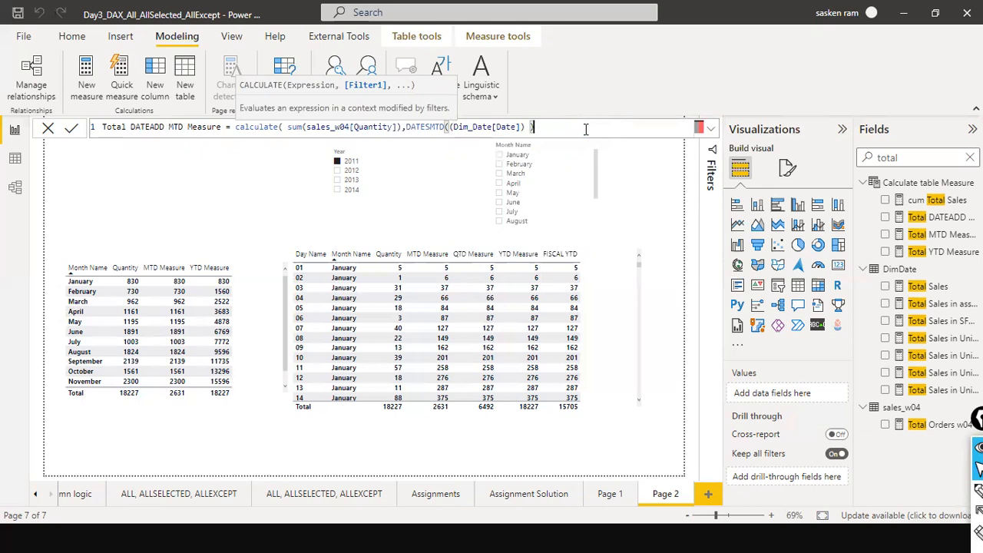
key("Return")
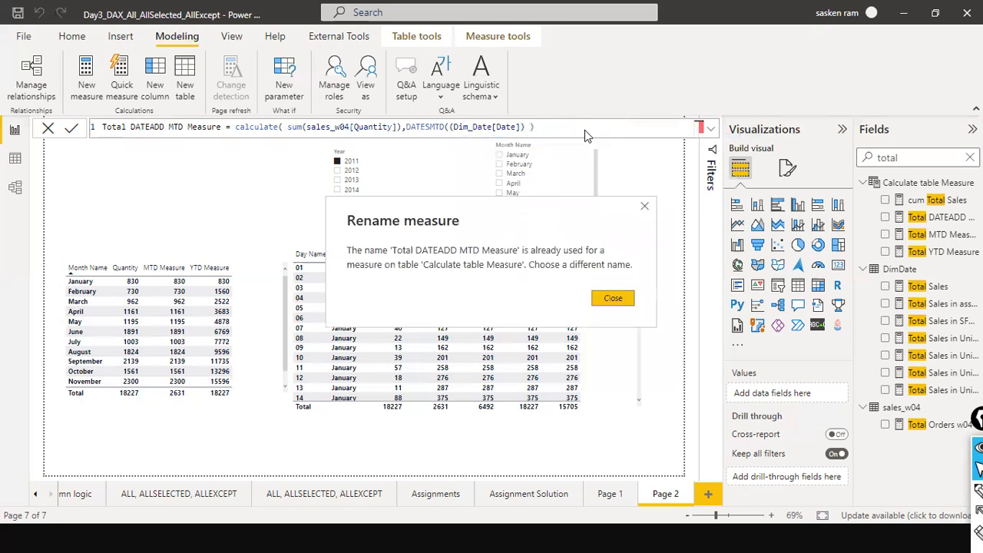
left_click(622, 302)
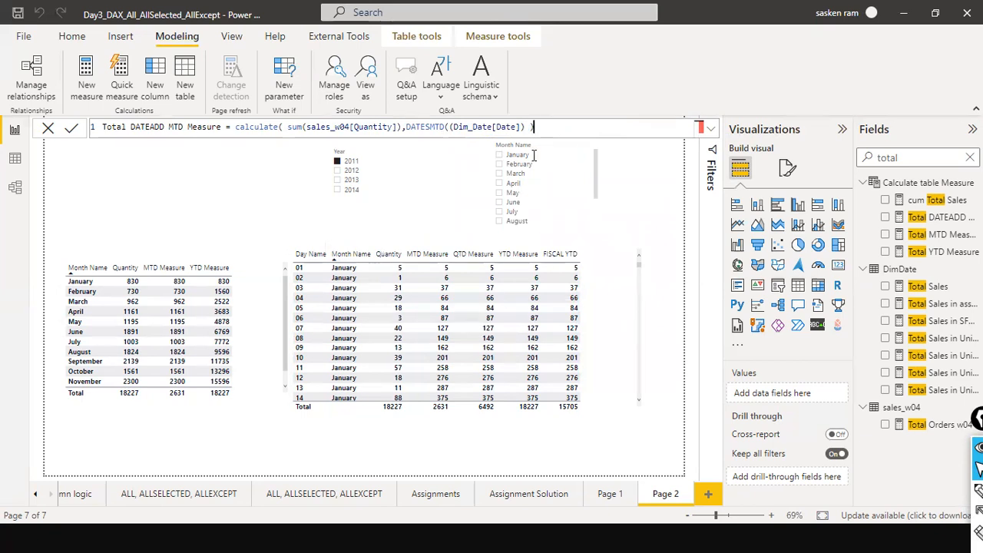
key("Return")
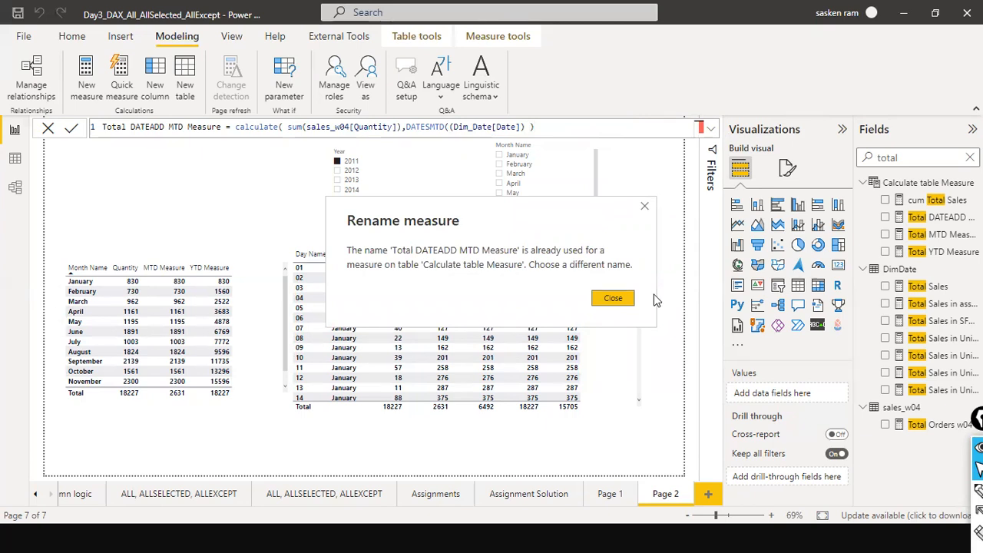
left_click(614, 298)
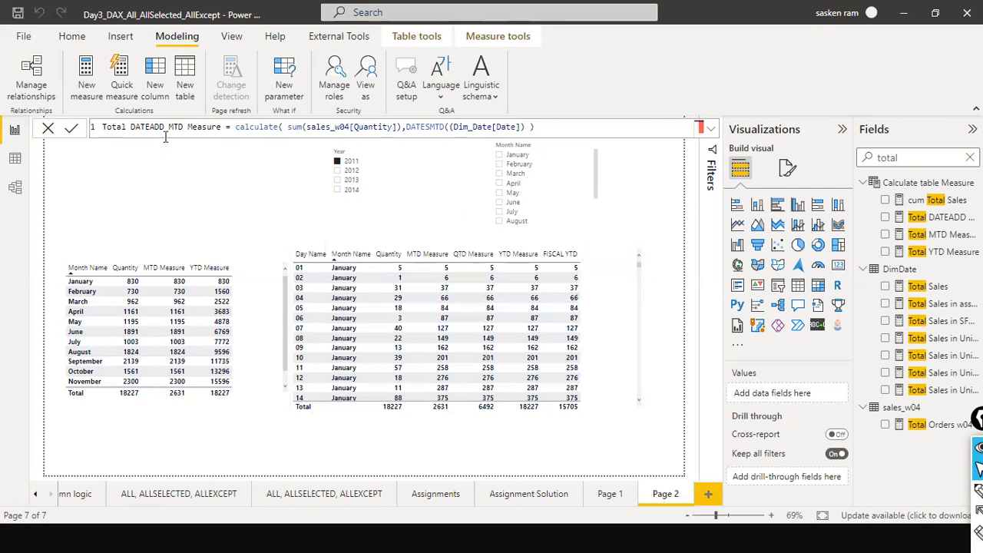
Rename the measure Total DATESMTD MTD Measure.
key("BackSpace")
key("BackSpace")
key("BackSpace")
type("SMTD")
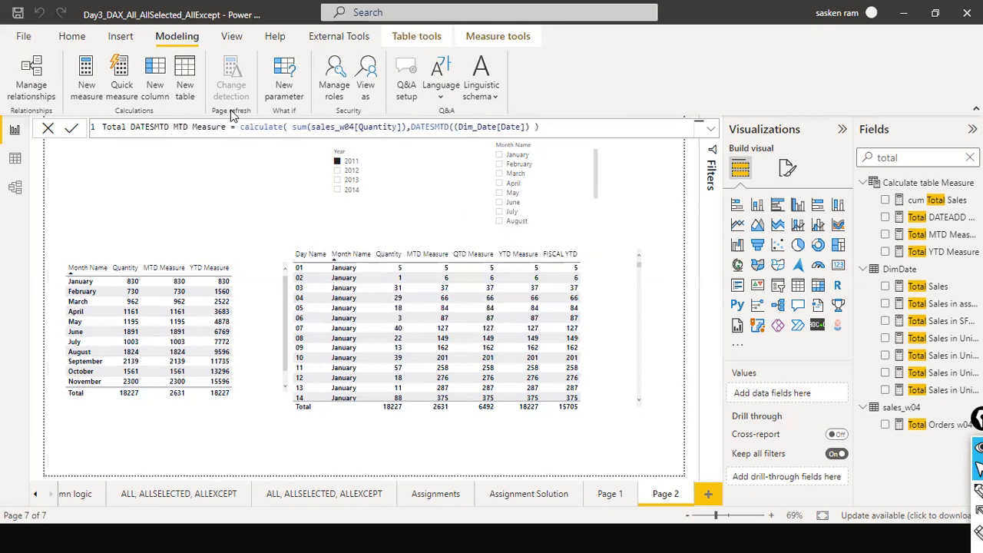
Commit the Total DATESMTD MTD Measure formula.
key("Return")
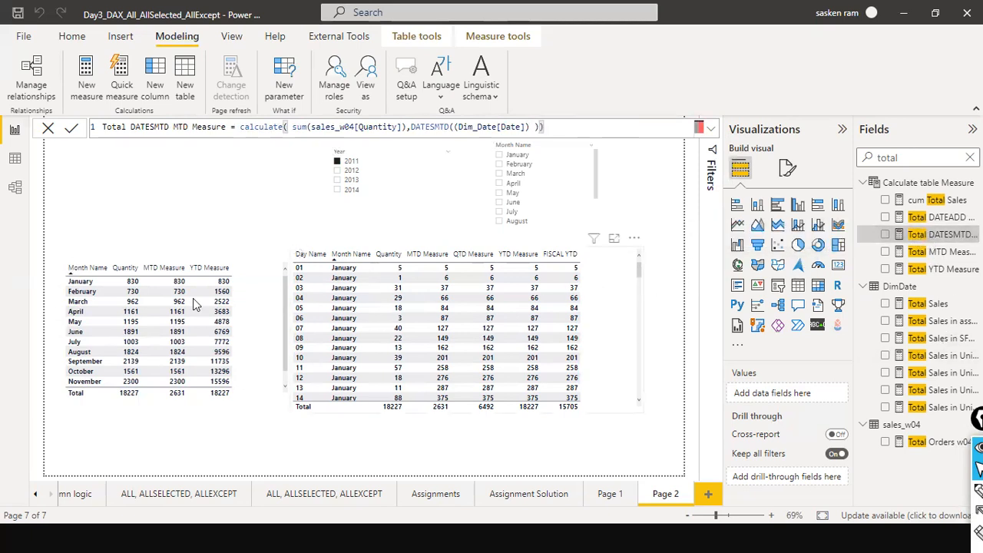
left_click(246, 274)
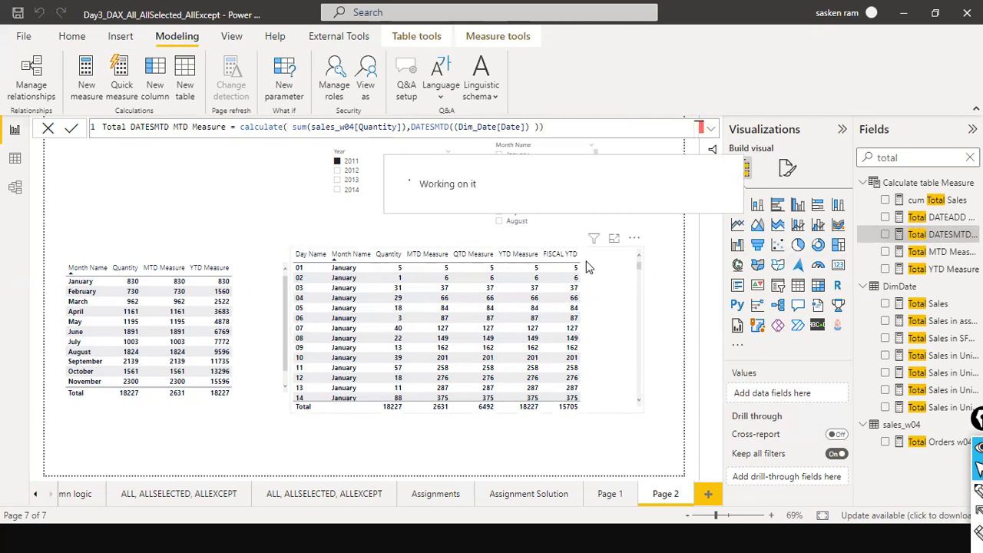
left_click(885, 235)
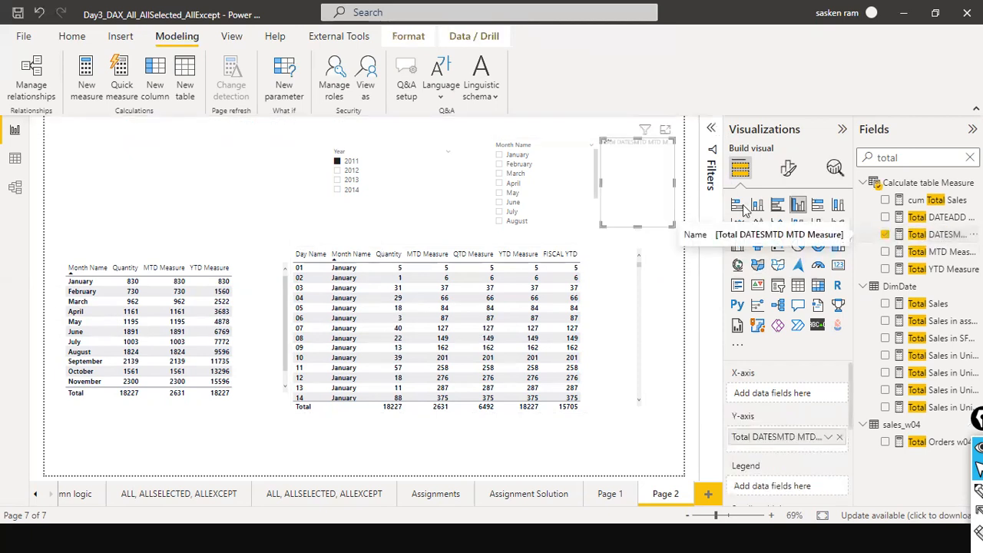
left_click(664, 130)
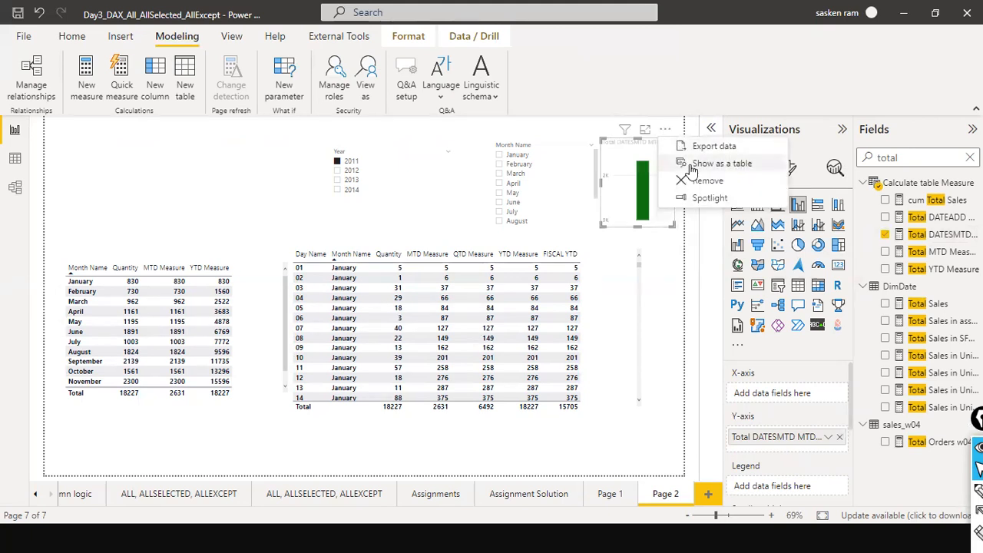
left_click(703, 181)
Add Total DATESMTD MTD Measure to the daily table and move its column next to MTD Measure.
left_click(608, 286)
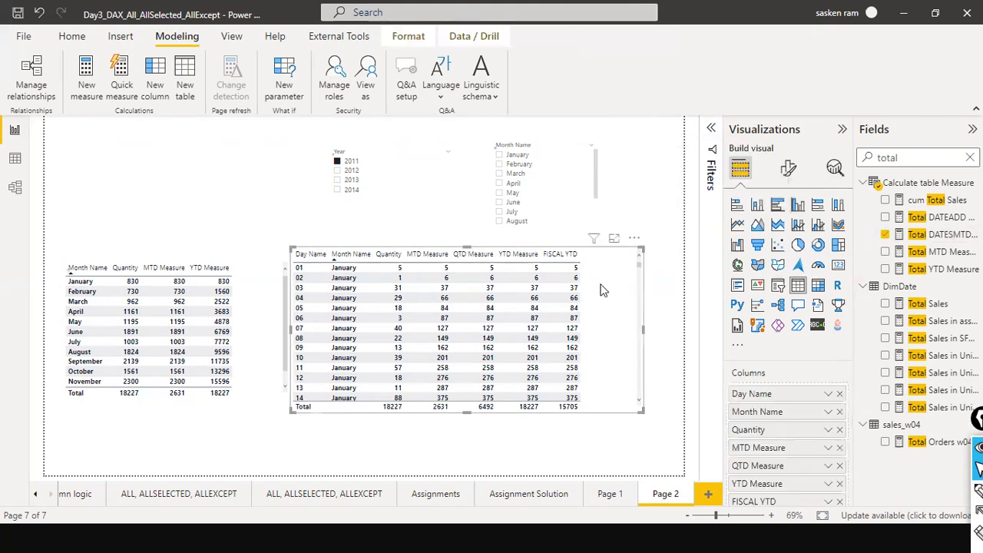
left_click(886, 235)
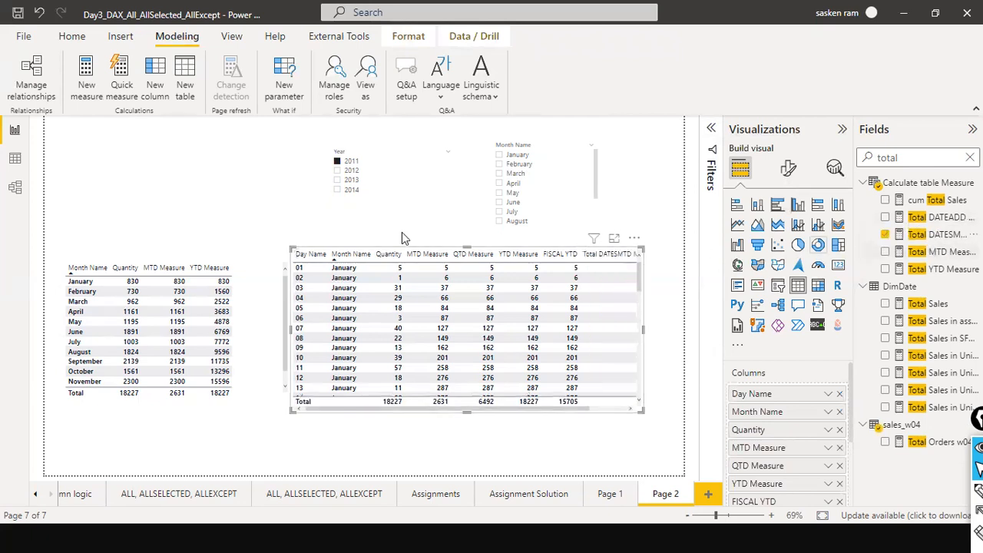
left_click_drag(586, 408, 636, 406)
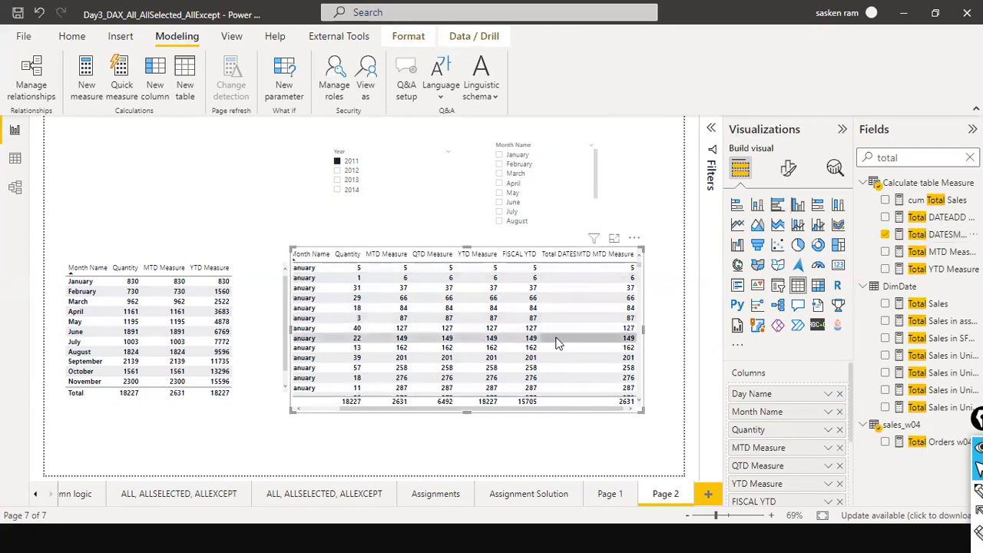
scroll(794, 445, "down", 1)
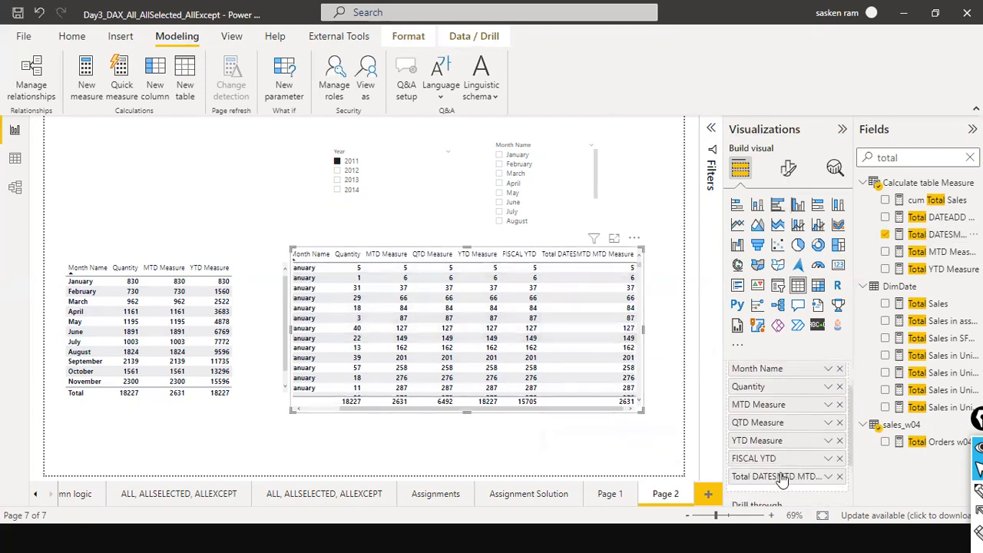
left_click_drag(777, 478, 781, 422)
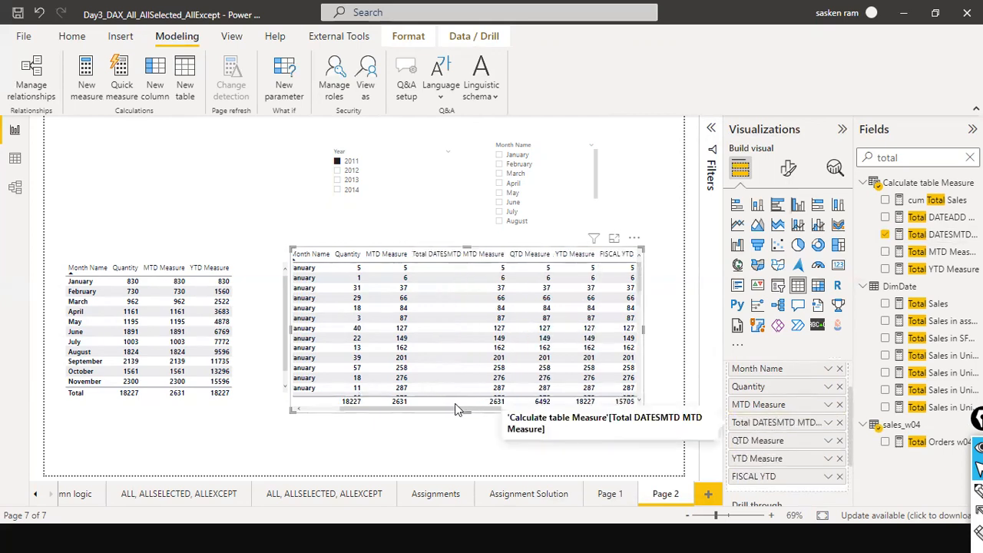
left_click_drag(435, 414, 352, 412)
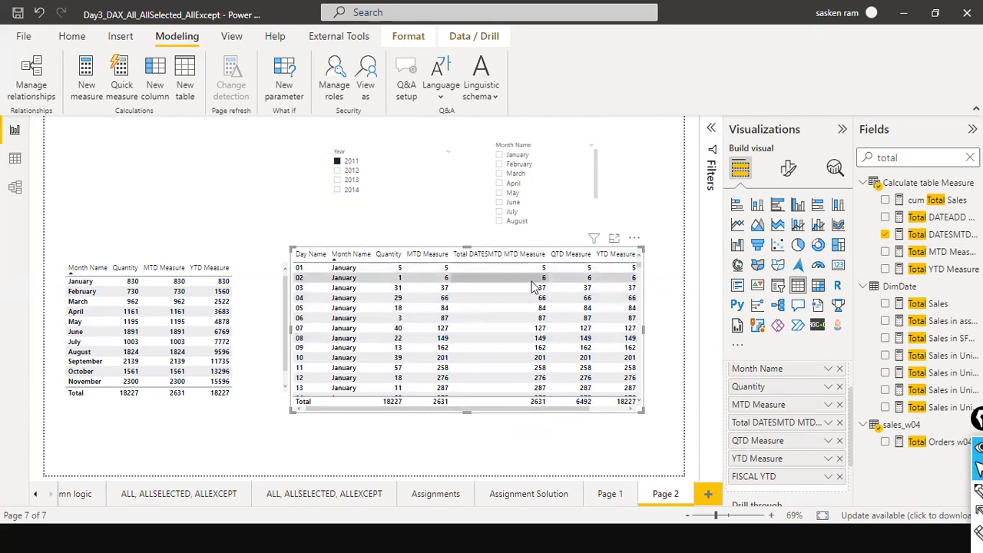
Widen the daily table visual slightly and move it a little lower on the page.
scroll(539, 316, "down", 7)
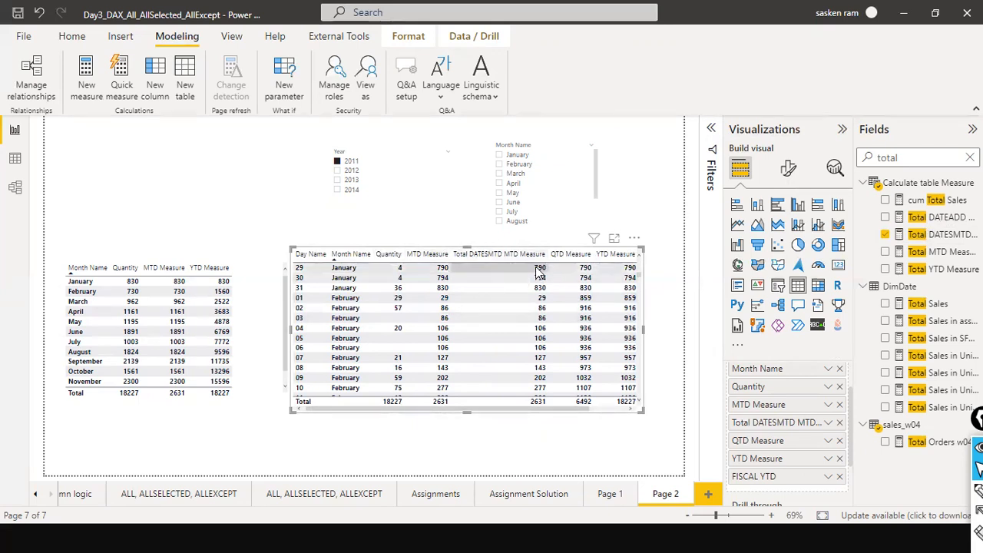
scroll(539, 270, "up", 3)
scroll(539, 270, "up", 6)
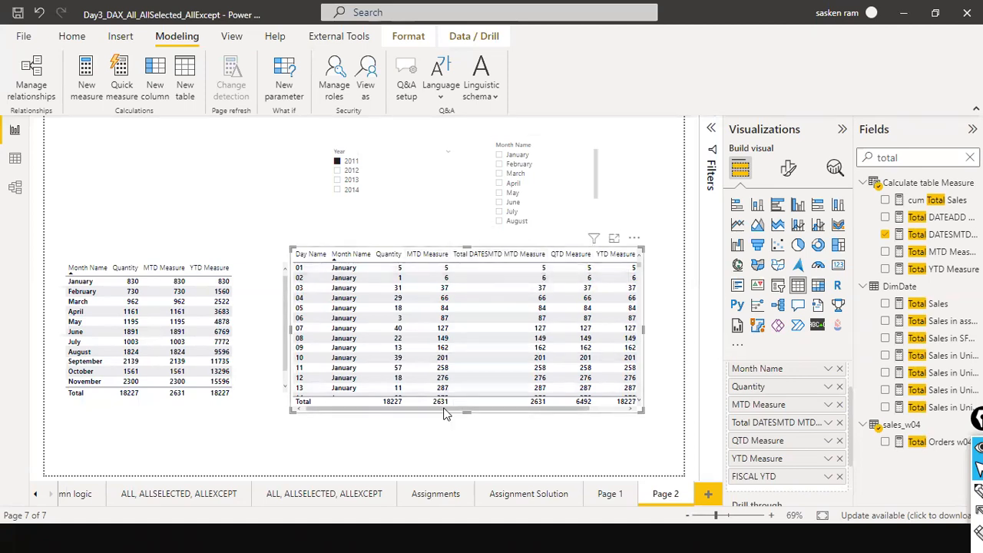
left_click_drag(487, 411, 597, 412)
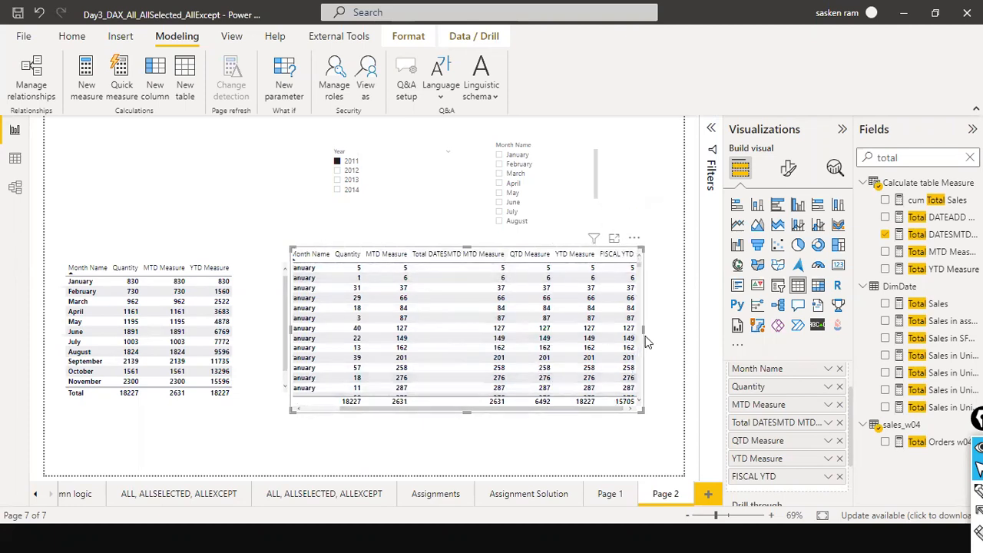
left_click_drag(645, 338, 667, 335)
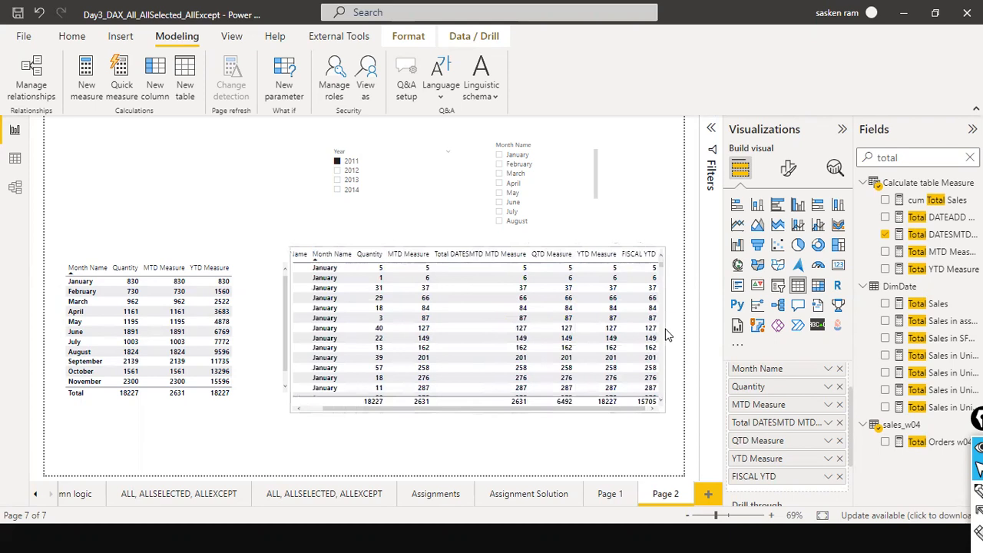
mouse_move(516, 240)
left_mouse_down()
mouse_move(517, 267)
mouse_move(517, 254)
left_mouse_up()
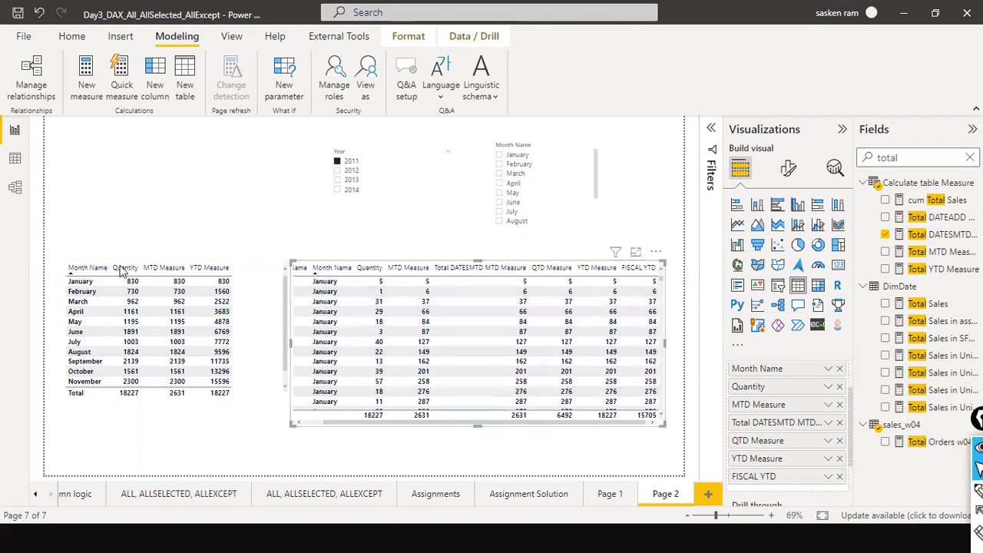
left_click(286, 210)
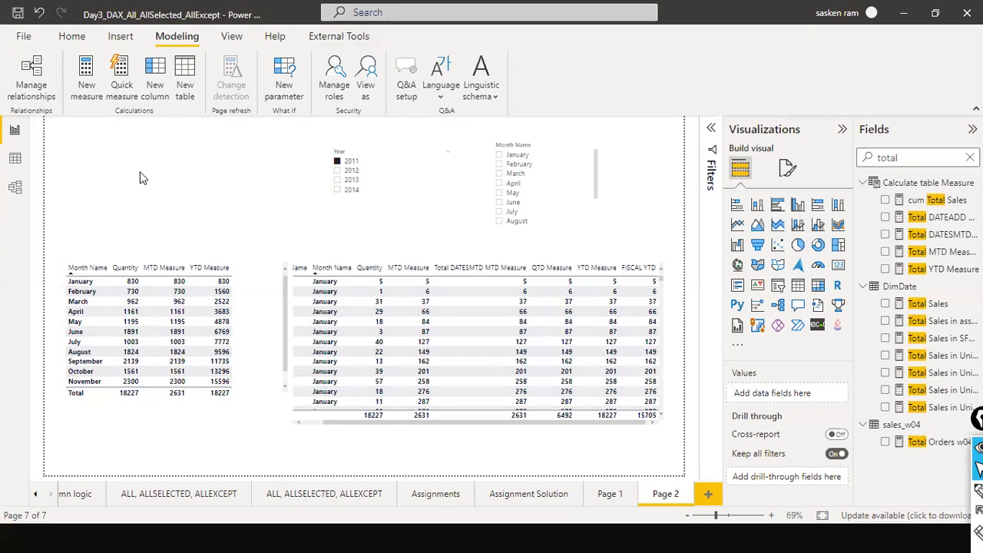
Insert a new empty table visual and move it to the page's top-left corner.
left_click(798, 286)
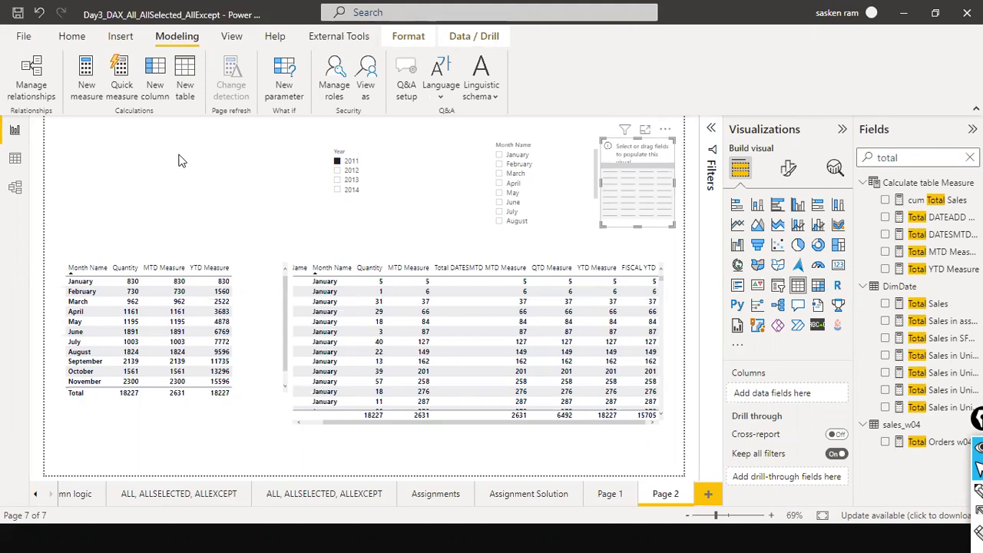
left_click(476, 170)
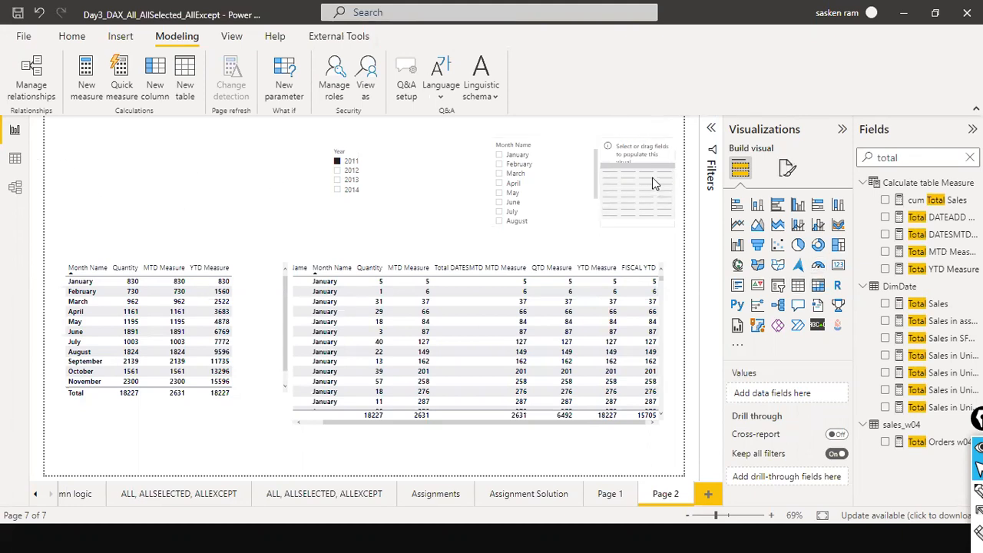
left_click_drag(645, 172, 307, 189)
left_click_drag(238, 188, 178, 188)
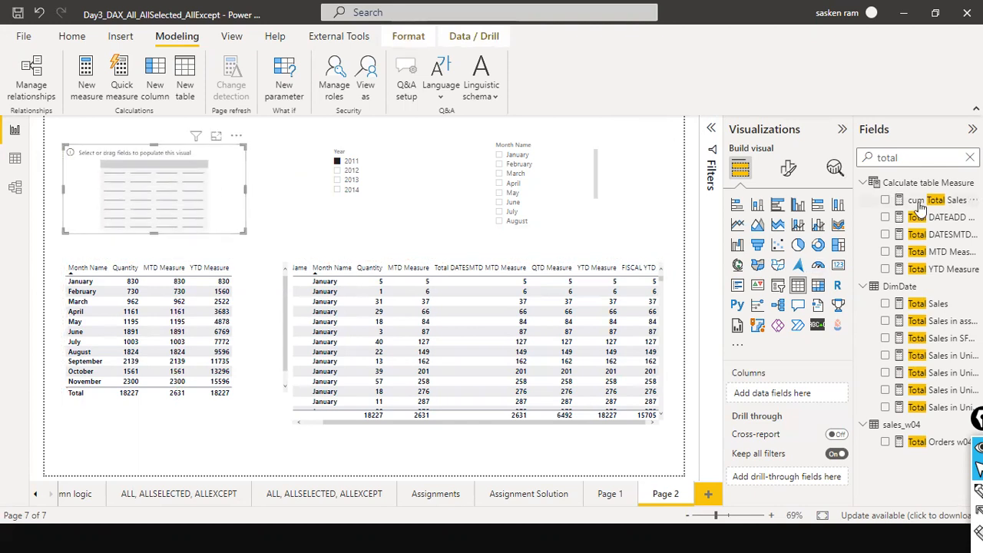
Add the Dim_Date Year field to the new table visual.
left_click(969, 158)
left_click_drag(908, 304, 132, 184)
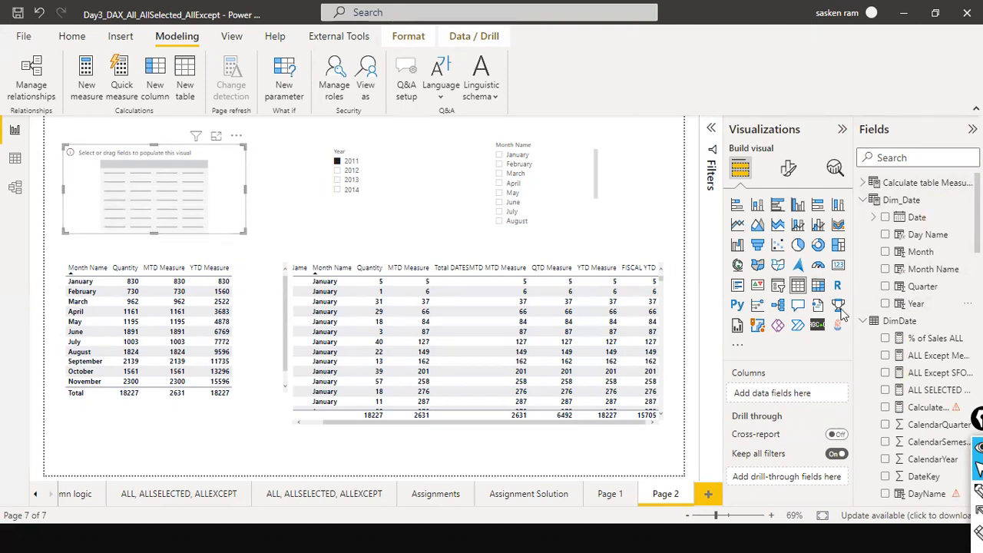
left_click_drag(915, 303, 119, 184)
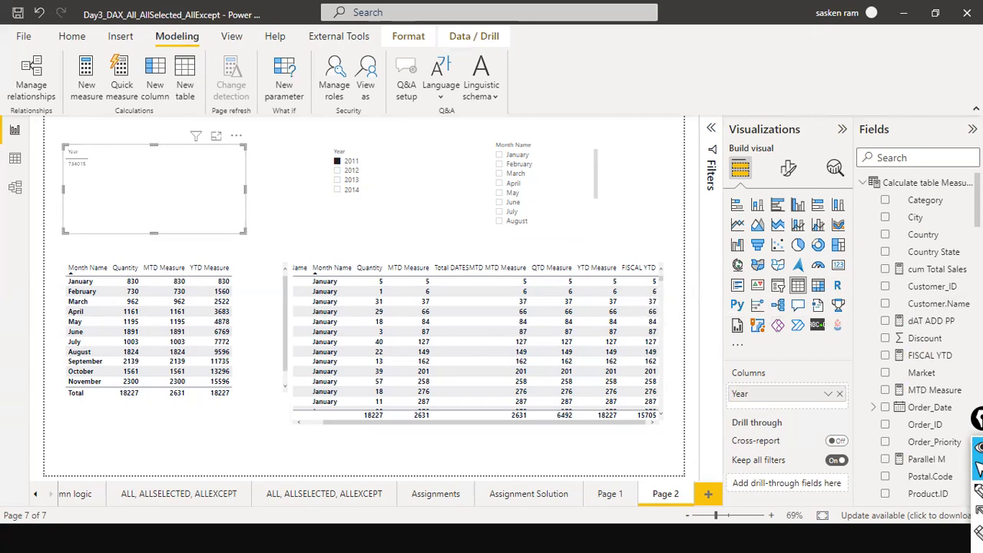
Find the sales_w04 Quantity field and add it to the new table visual.
scroll(921, 338, "down", 15)
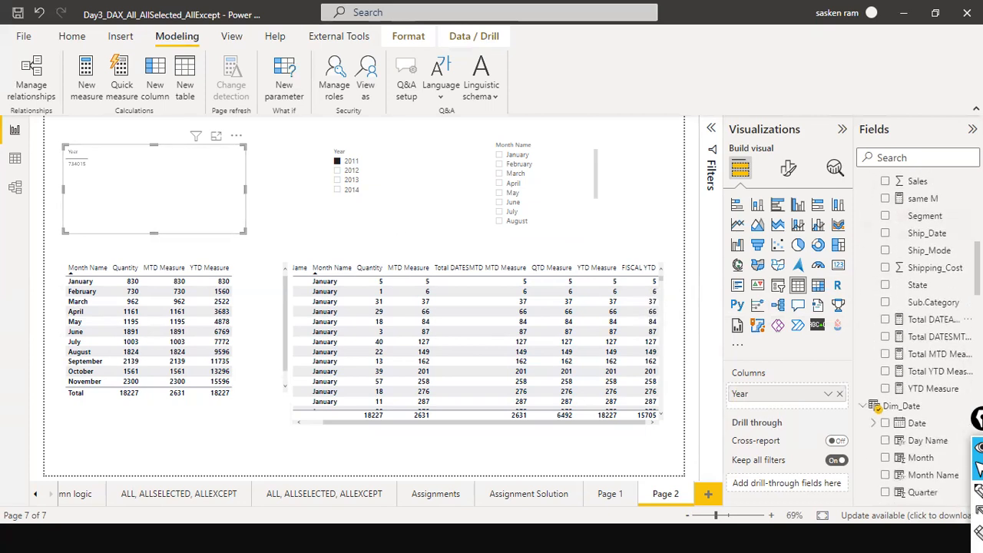
scroll(966, 333, "down", 4)
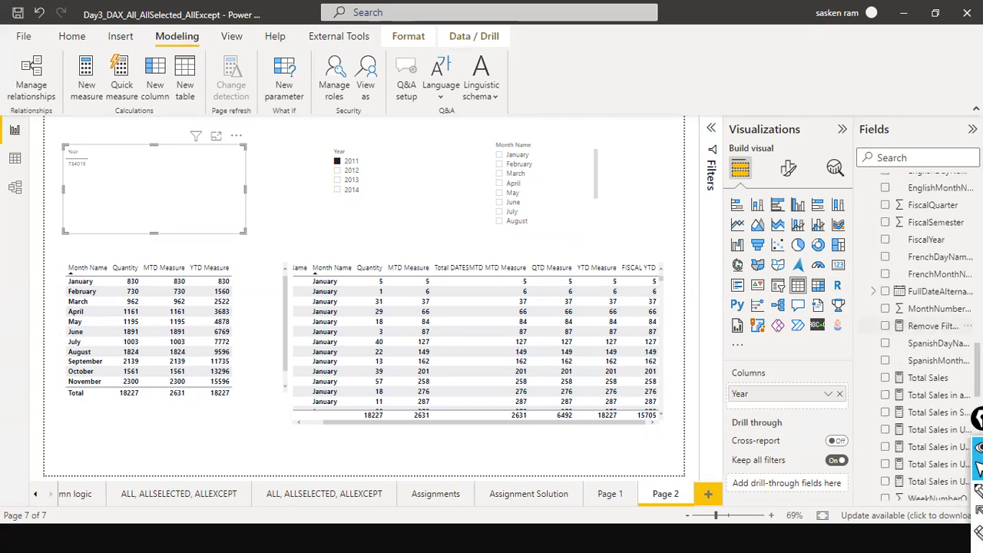
left_click(914, 159)
type("qan")
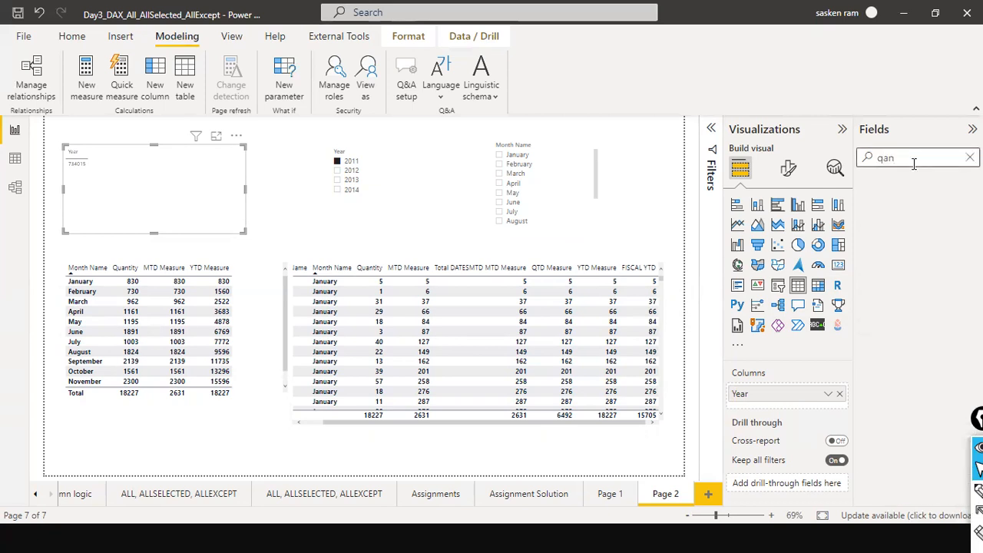
key("BackSpace")
key("BackSpace")
type("ua")
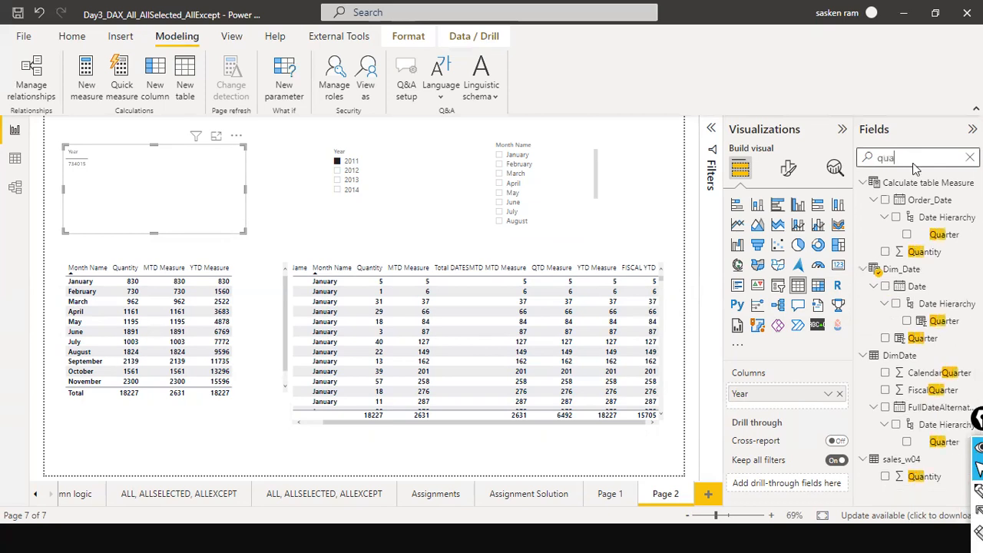
type("n")
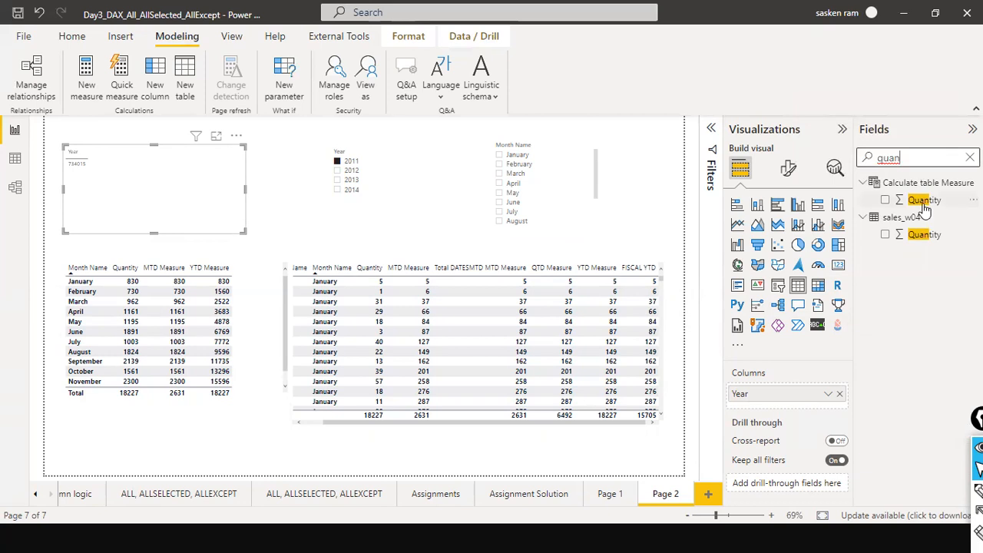
left_click_drag(923, 235, 169, 164)
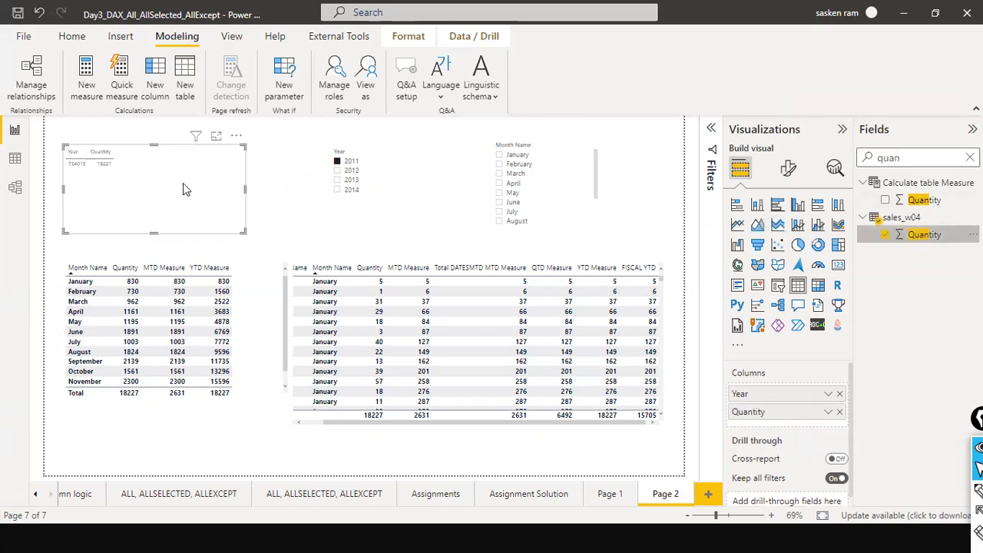
Set the table's Year field to Don't summarize and clear the 2011 selection in the Year slicer.
left_click(828, 393)
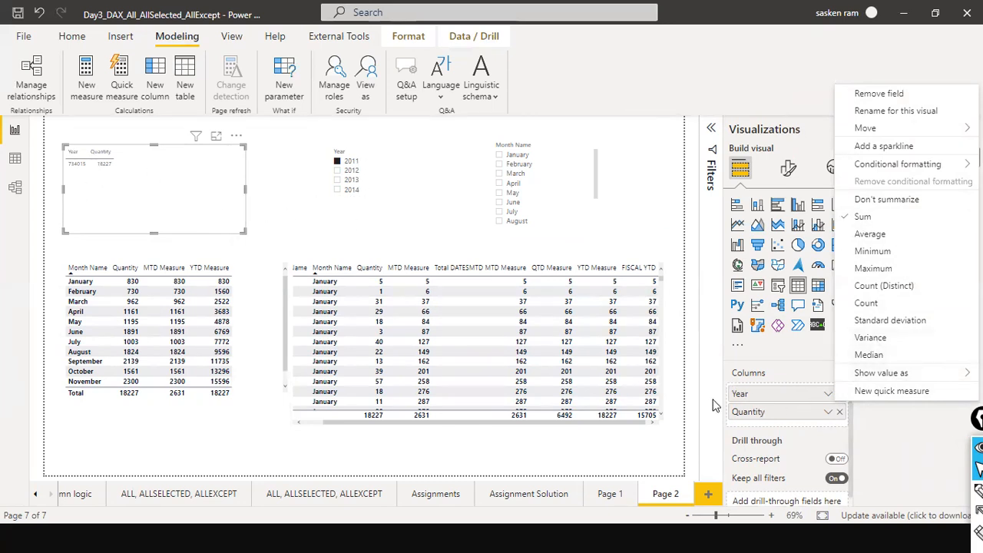
left_click(767, 400)
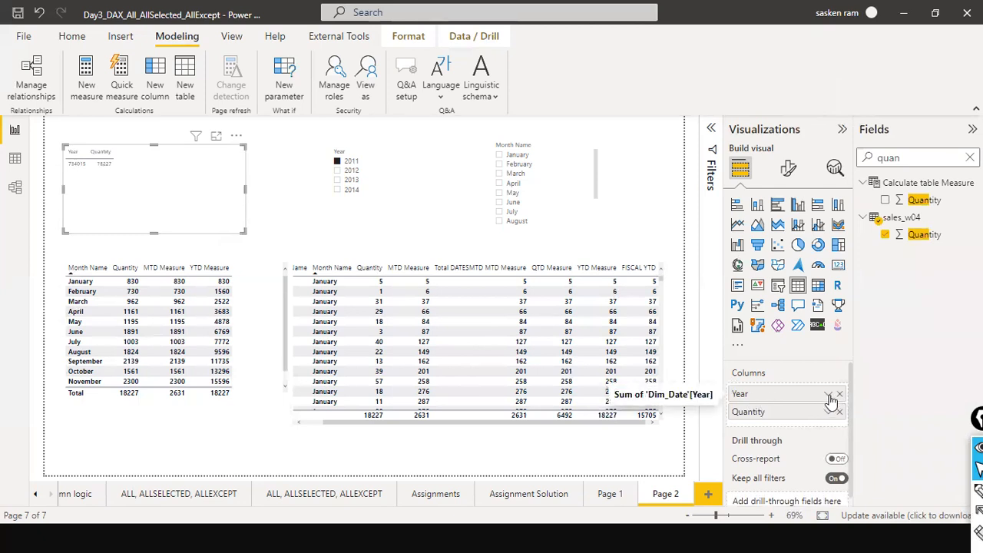
left_click(829, 395)
left_click(905, 201)
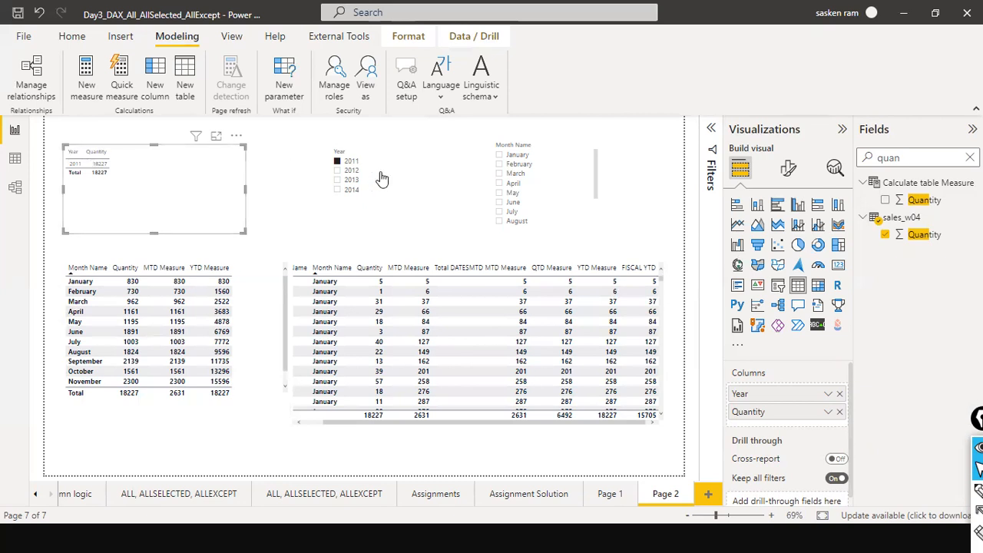
left_click(439, 153)
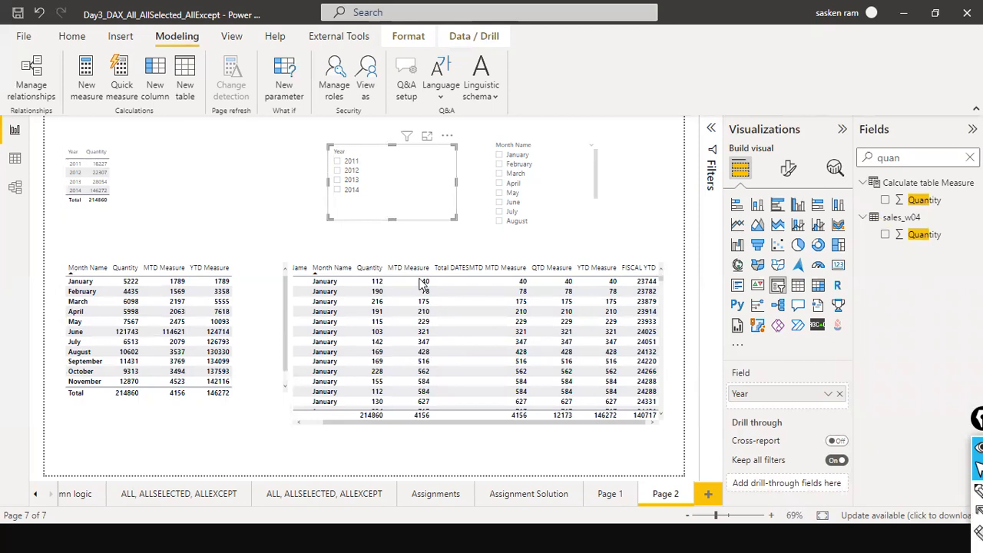
Search the fields for total and add Total YTD Measure to the new year table.
left_click(970, 158)
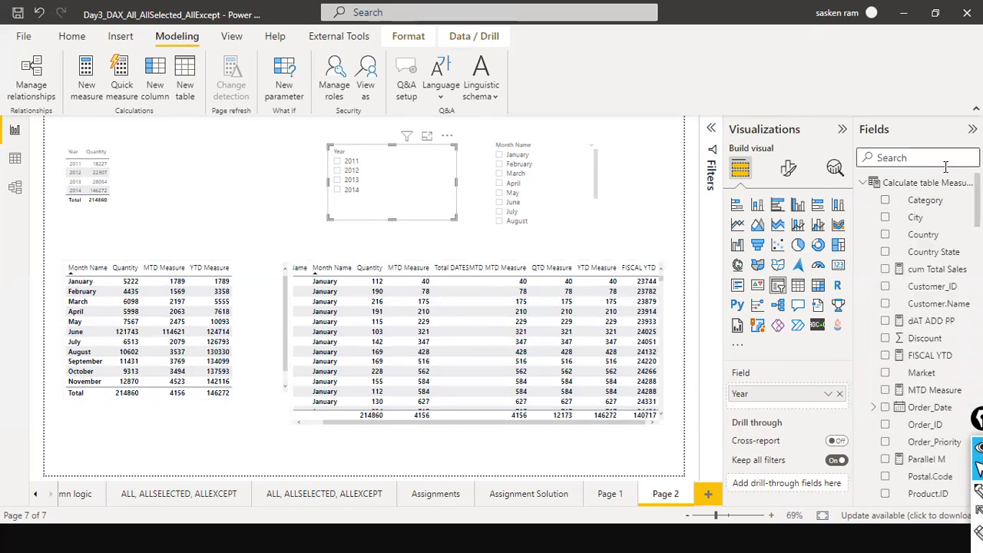
type("t")
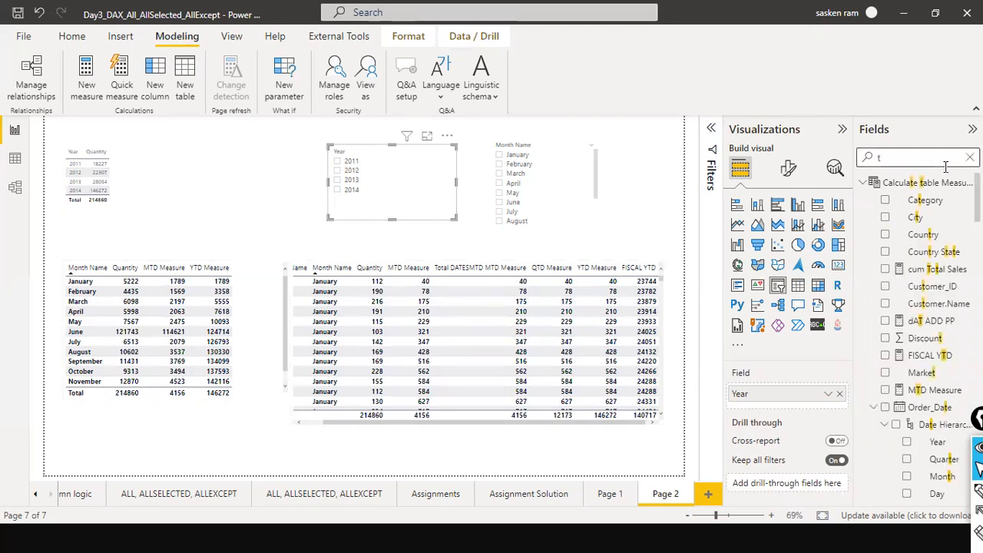
type("tal")
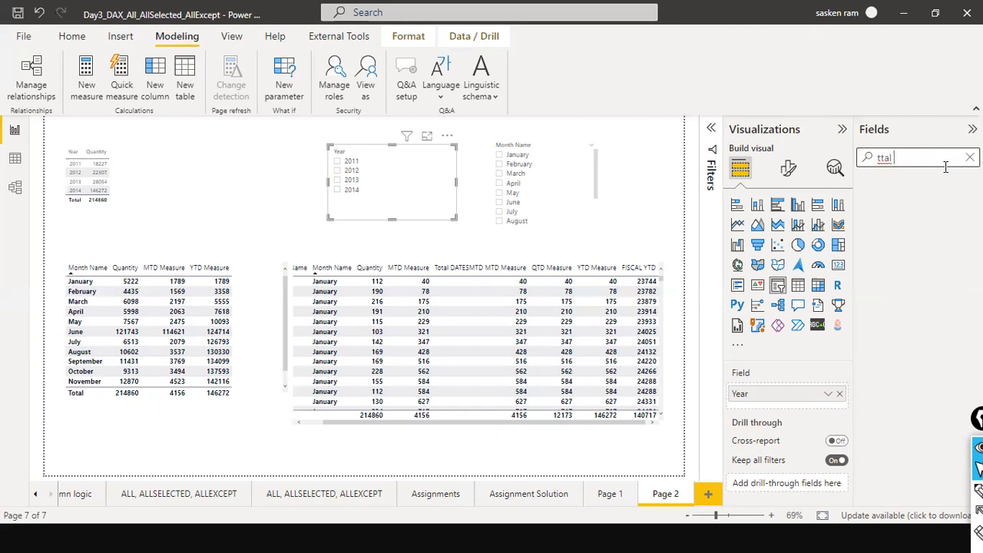
key("BackSpace")
key("BackSpace")
type("o")
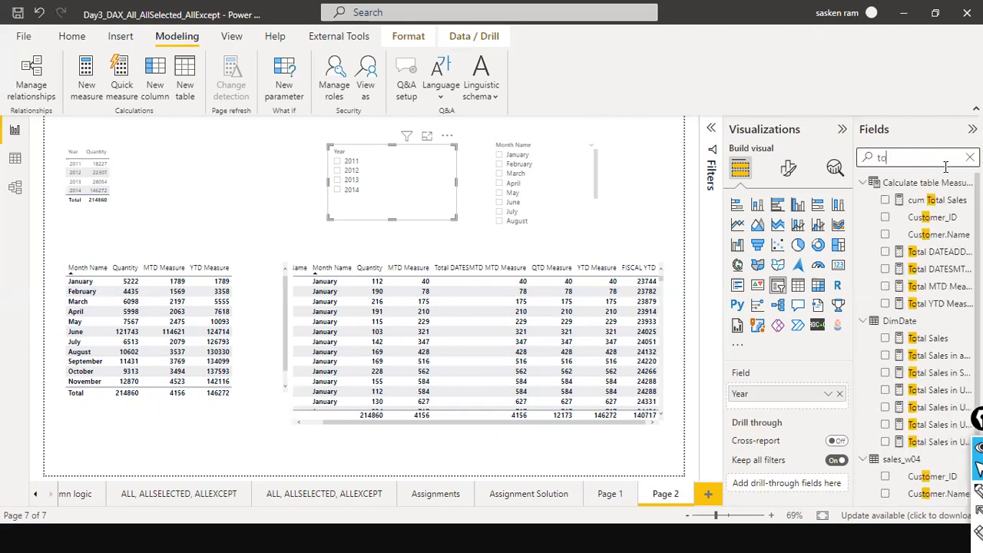
type("talyt")
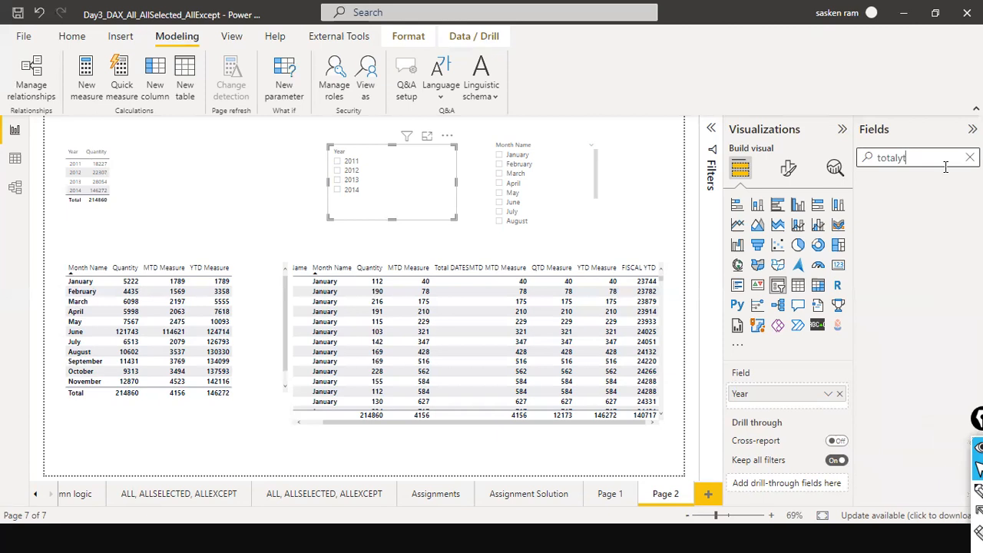
key("BackSpace")
key("BackSpace")
key("BackSpace")
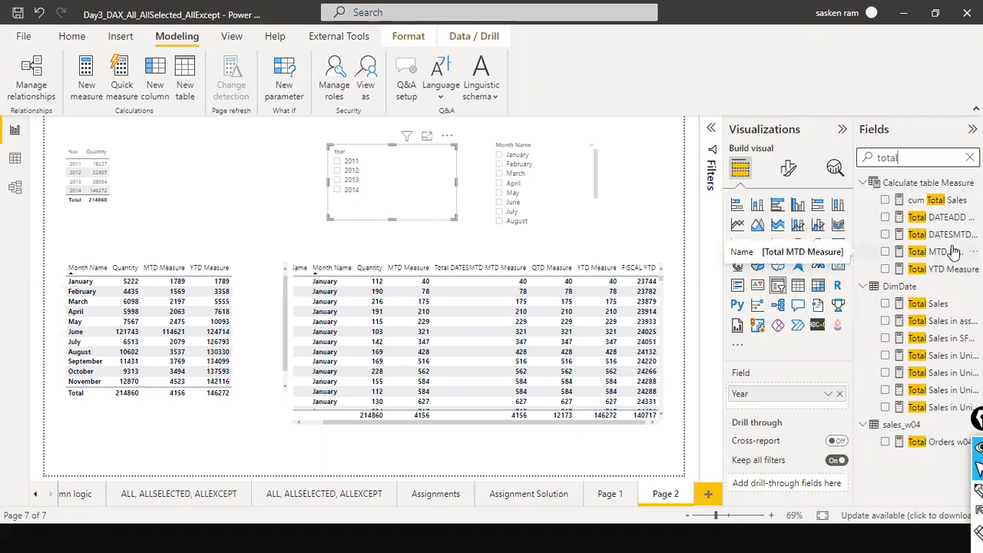
left_click_drag(943, 271, 198, 164)
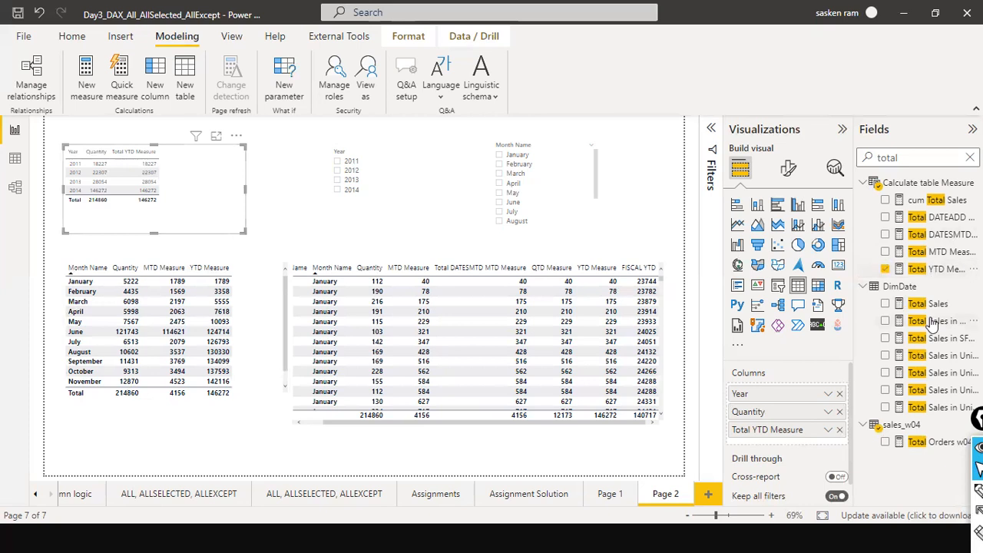
Find QTD Measure, add it to the year table, and widen the table visual.
left_click_drag(906, 156, 850, 167)
type("qtd")
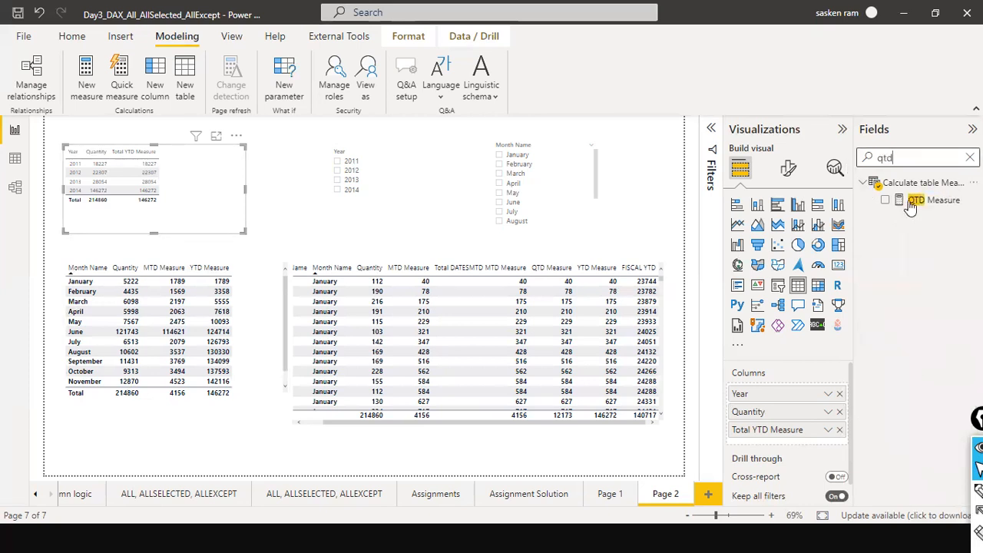
left_click_drag(932, 200, 221, 159)
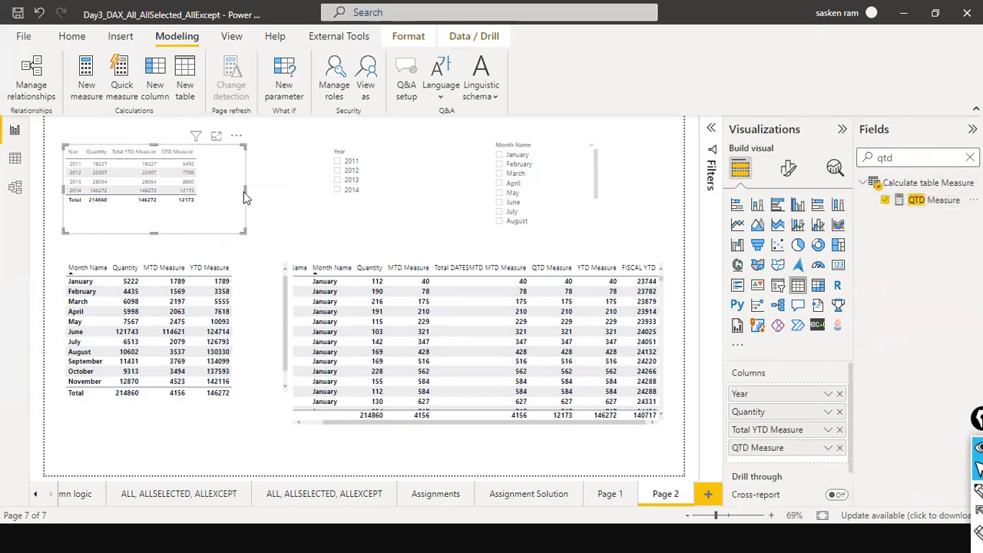
left_click_drag(244, 190, 301, 204)
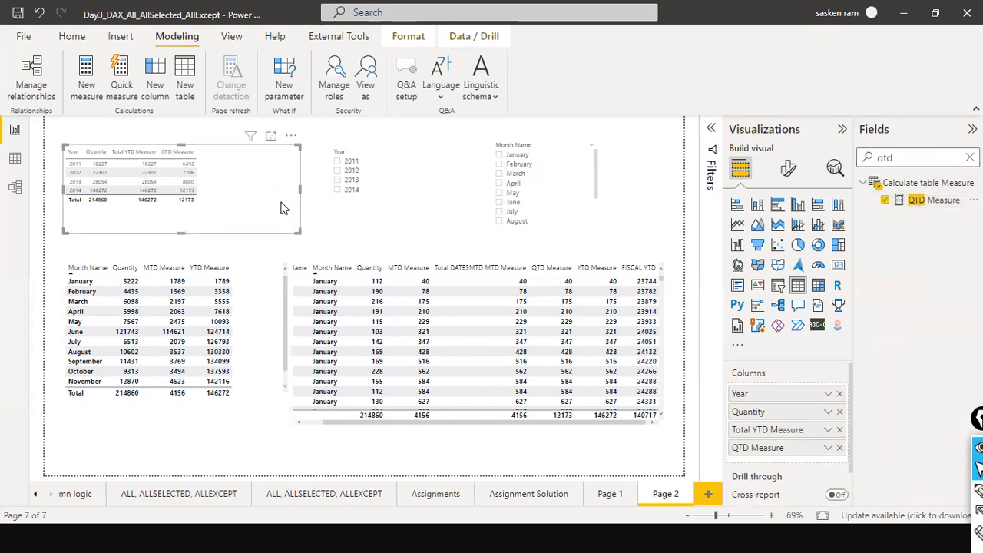
Select 2011 in the Year slicer, then clear the slicer selection again.
left_click(343, 164)
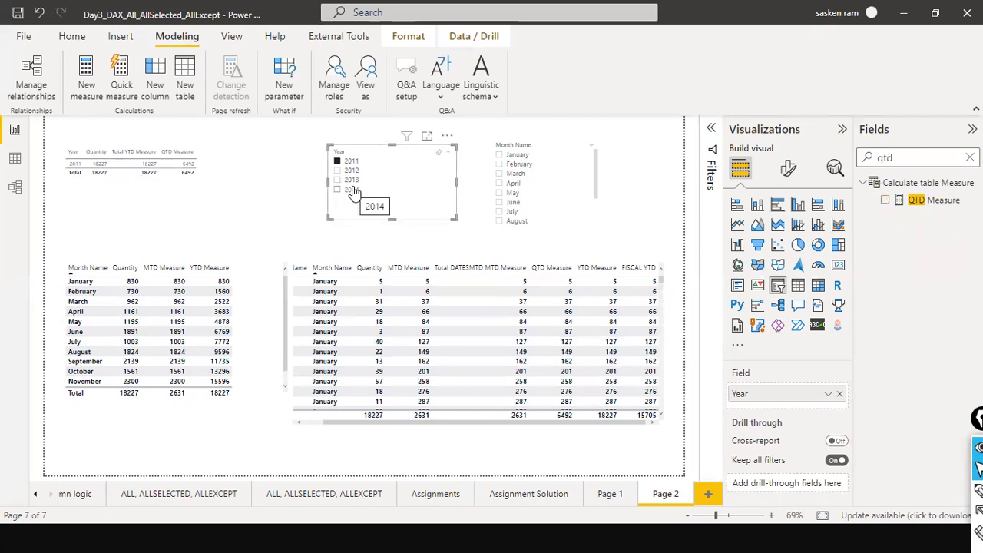
left_click(439, 157)
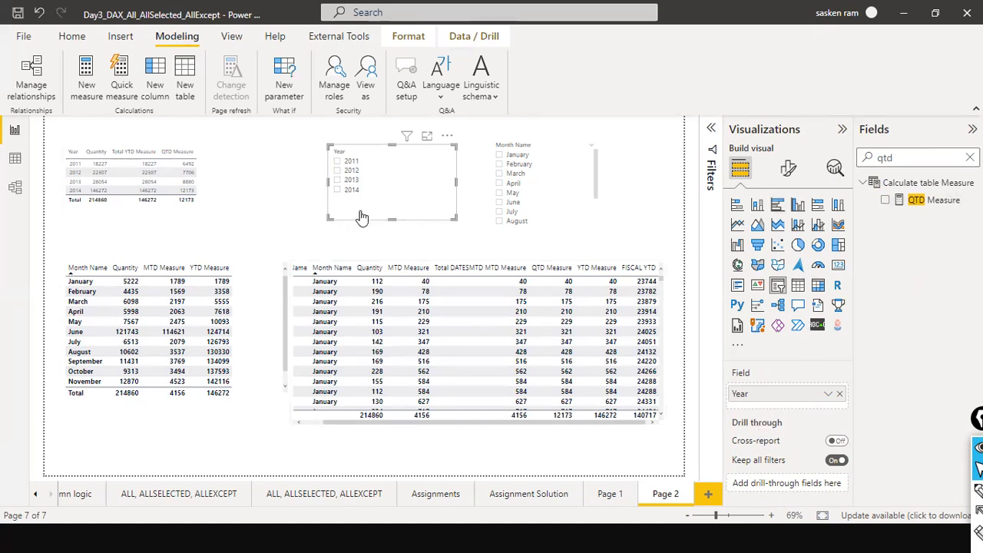
Remove QTD Measure from the year table's columns.
left_click(216, 199)
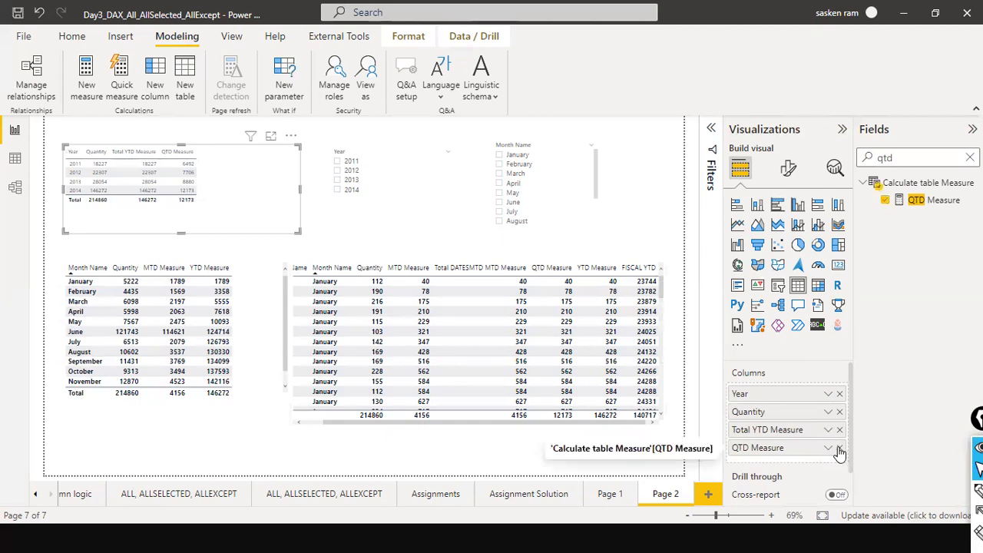
left_click(839, 447)
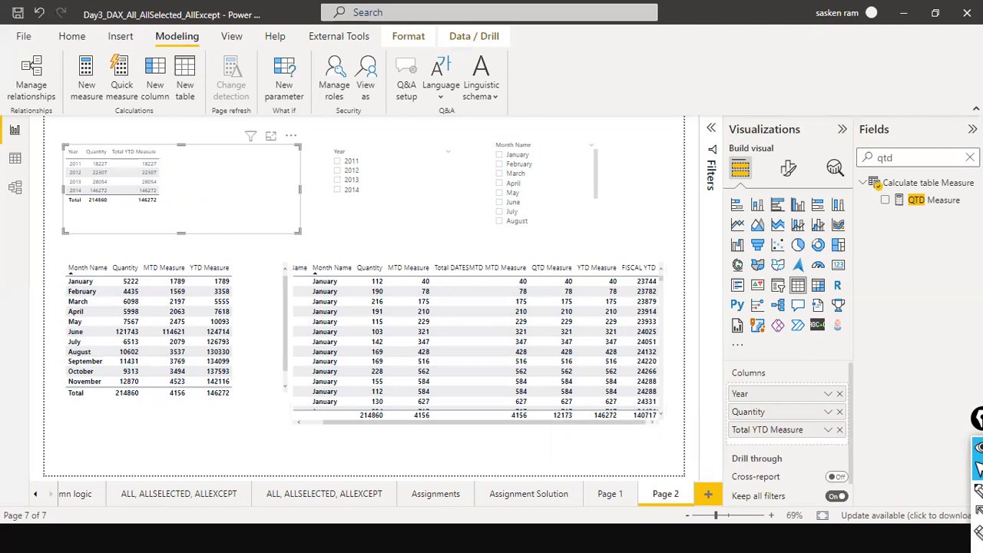
Open the Parallel M measure to review its PARALLELPERIOD formula, then add Parallel M to the year table.
left_click(968, 157)
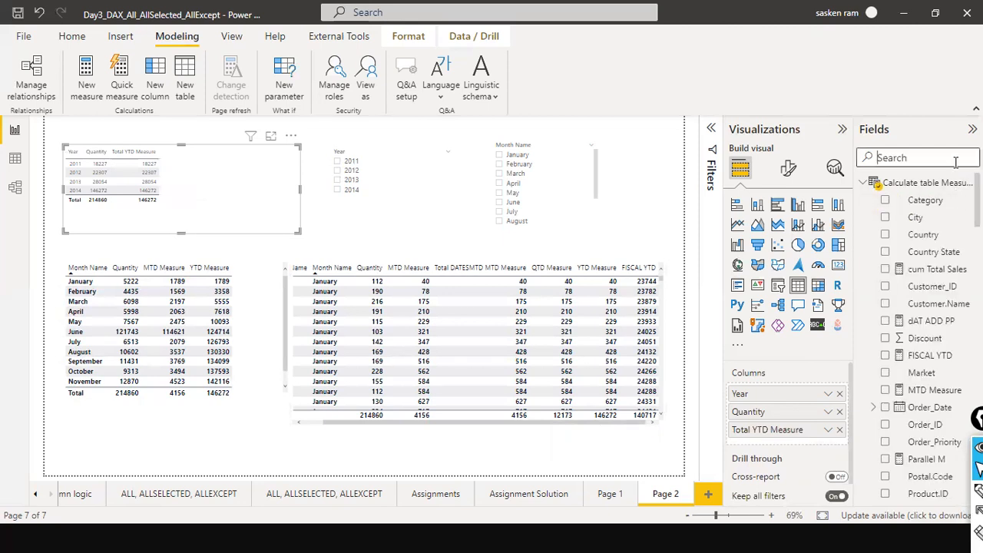
type("parall")
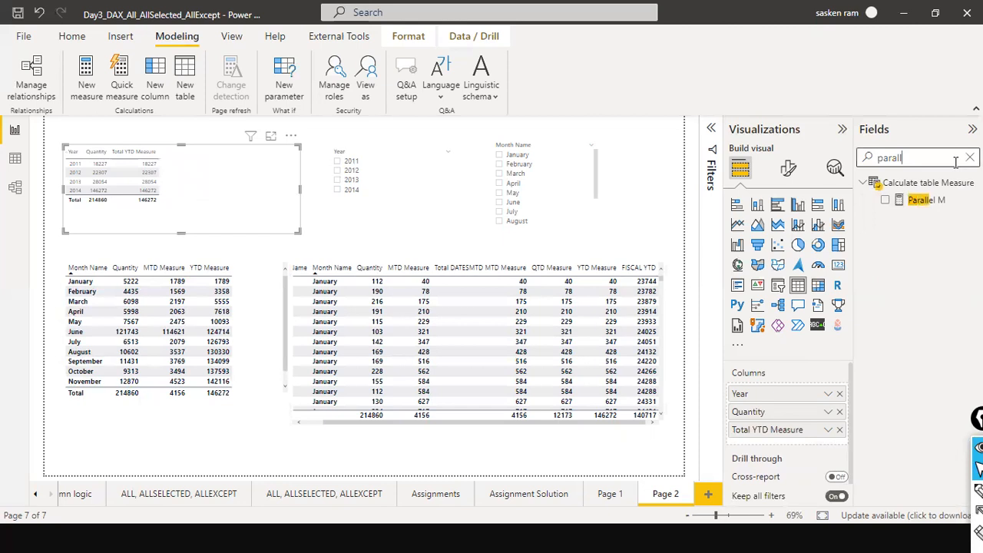
left_click(925, 199)
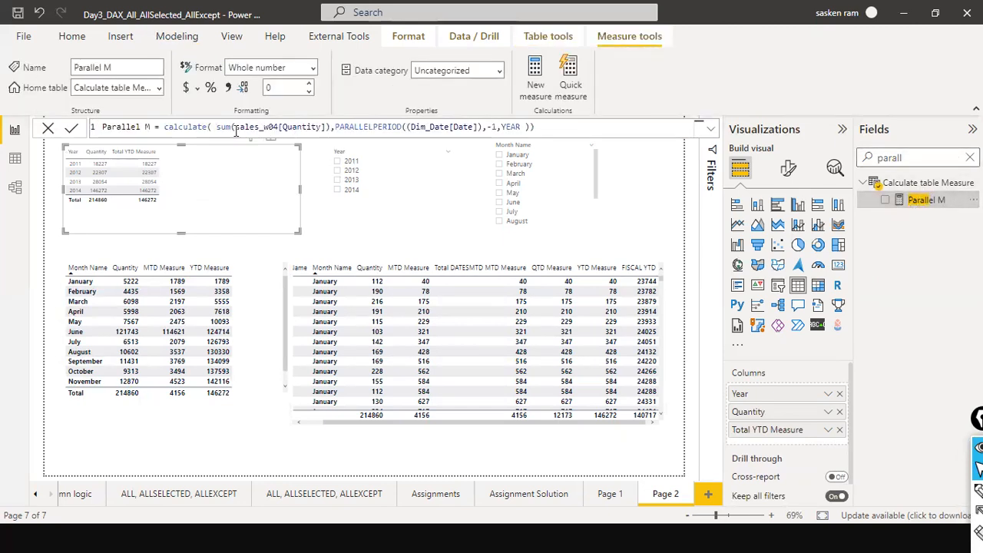
left_click(344, 127)
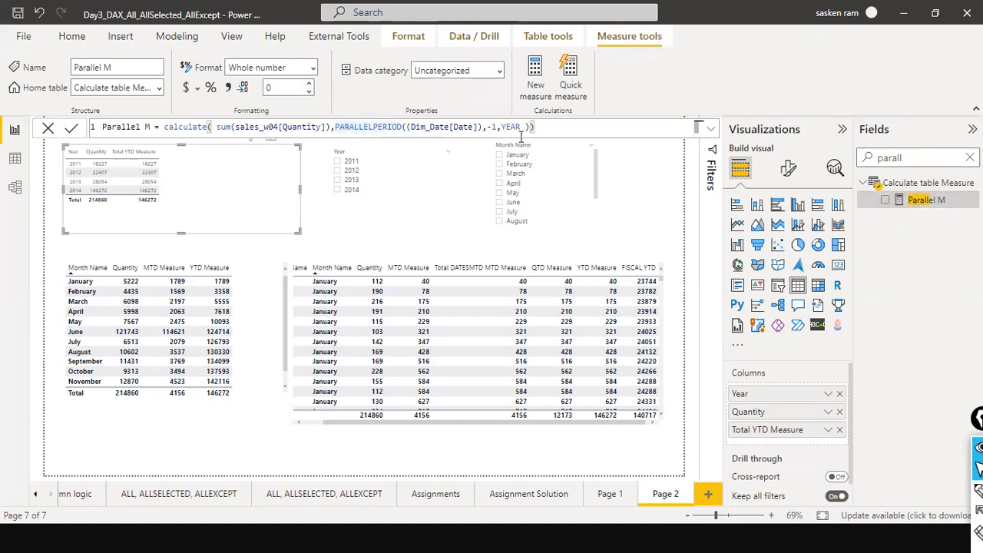
left_click_drag(501, 127, 519, 134)
left_click(429, 127)
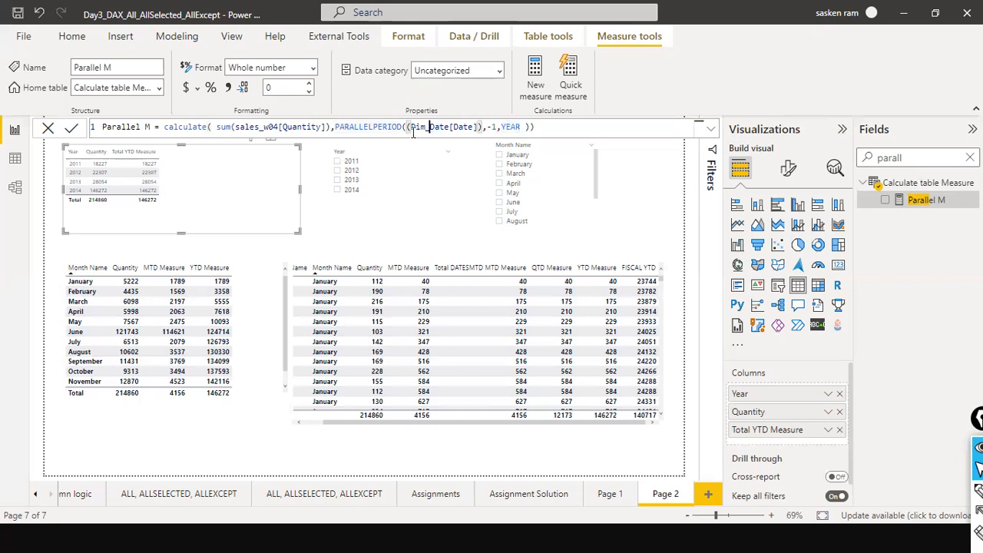
left_click(483, 127)
left_click(493, 128)
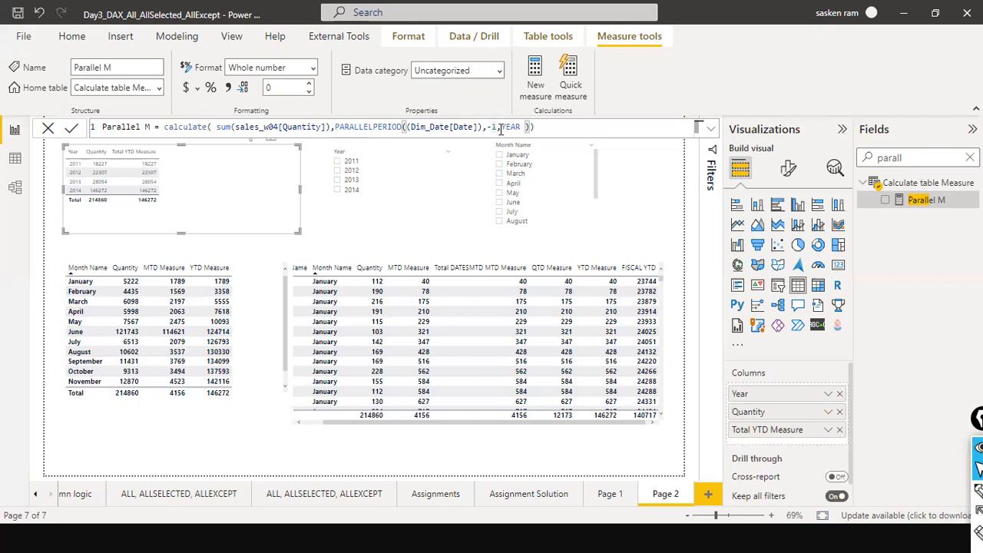
left_click_drag(496, 128, 489, 126)
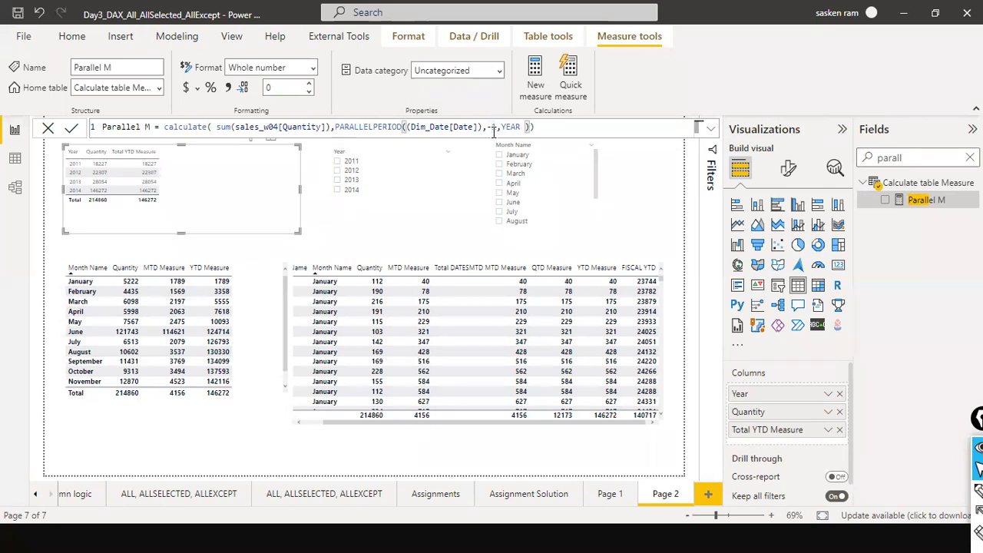
left_click_drag(501, 127, 519, 131)
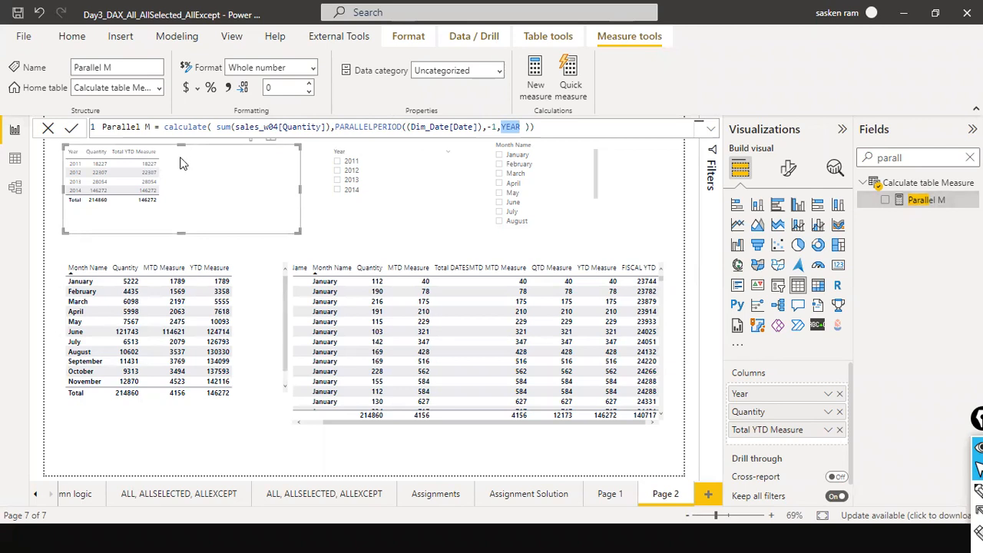
left_click(906, 199)
left_click_drag(907, 199, 227, 161)
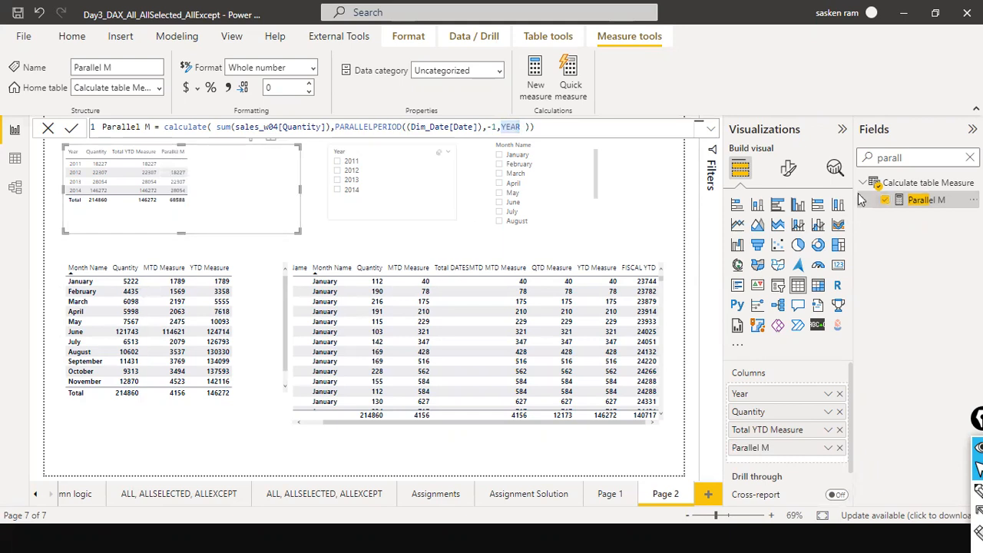
Format the year table with global font size 10 and bold values at font size 12.
left_click(789, 170)
left_click(770, 203)
type("fn")
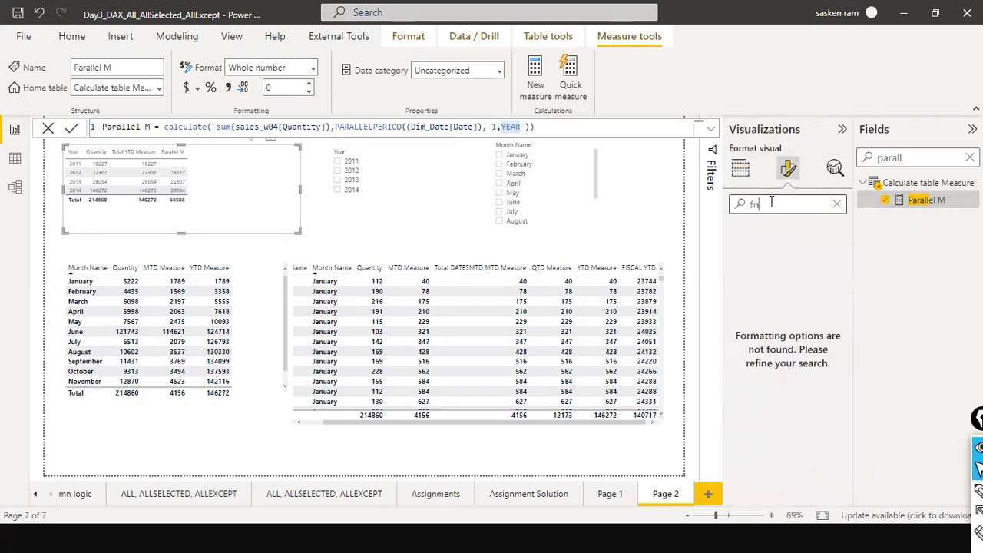
type("tont")
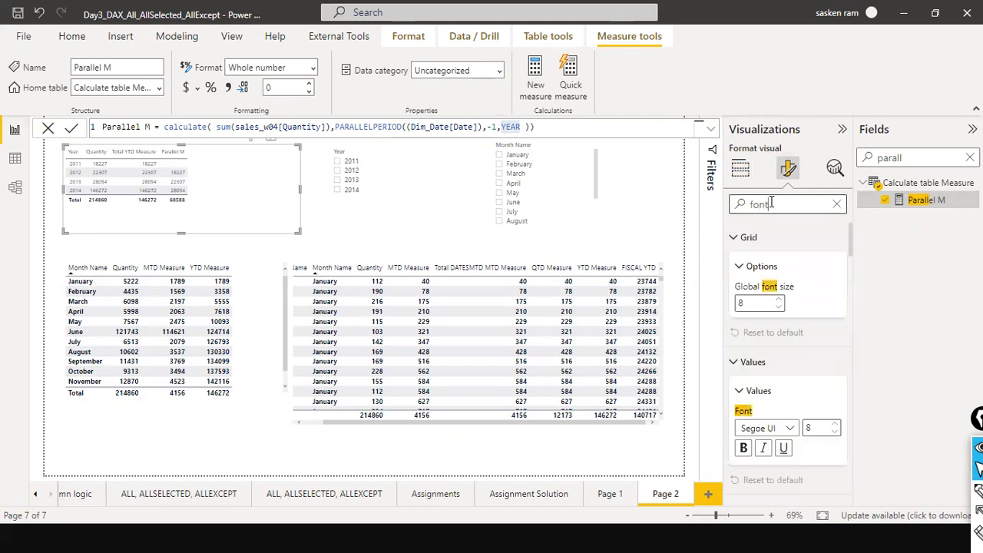
left_click(778, 300)
left_click(778, 300)
left_click(835, 425)
left_click(835, 425)
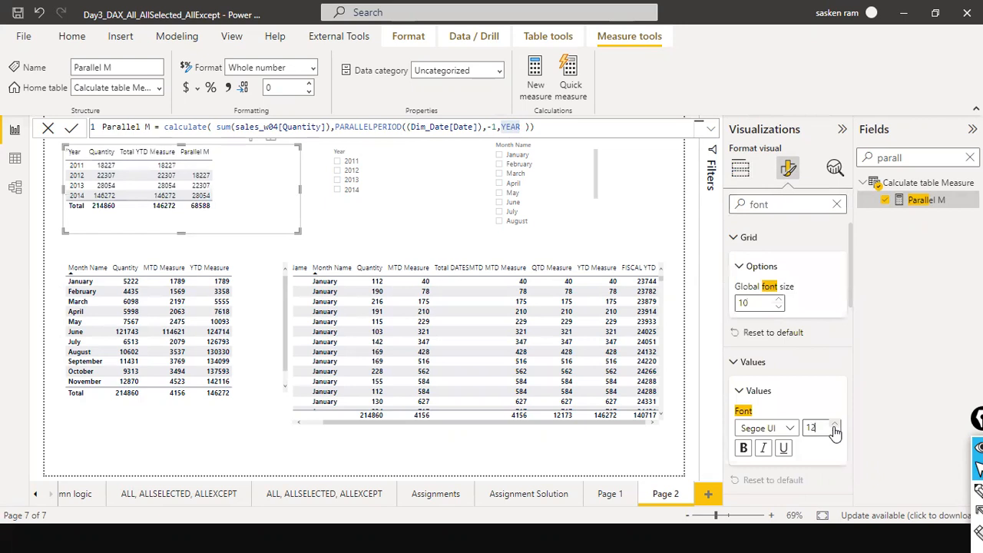
left_click(743, 448)
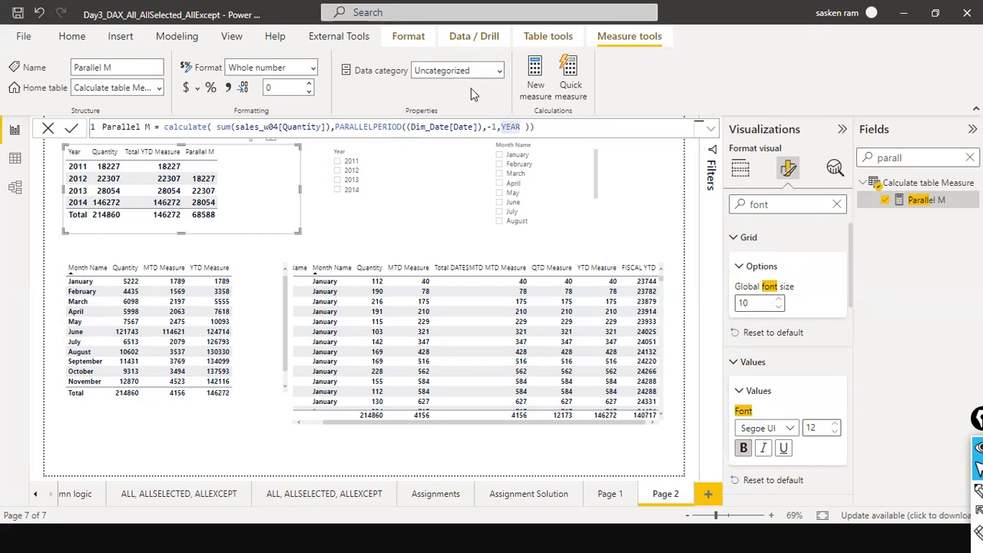
Make the year table visual slightly taller.
left_click_drag(233, 207, 231, 217)
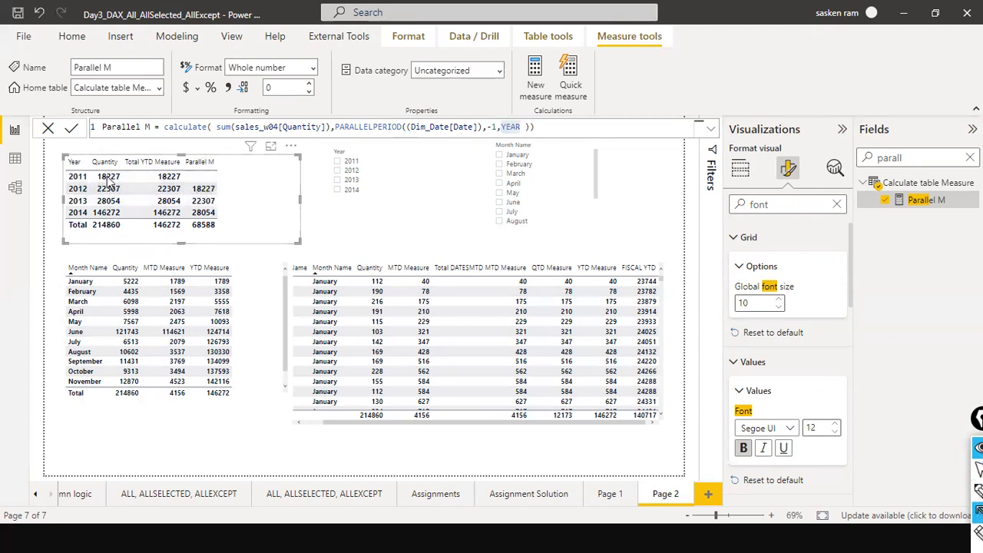
left_click_drag(122, 176, 186, 186)
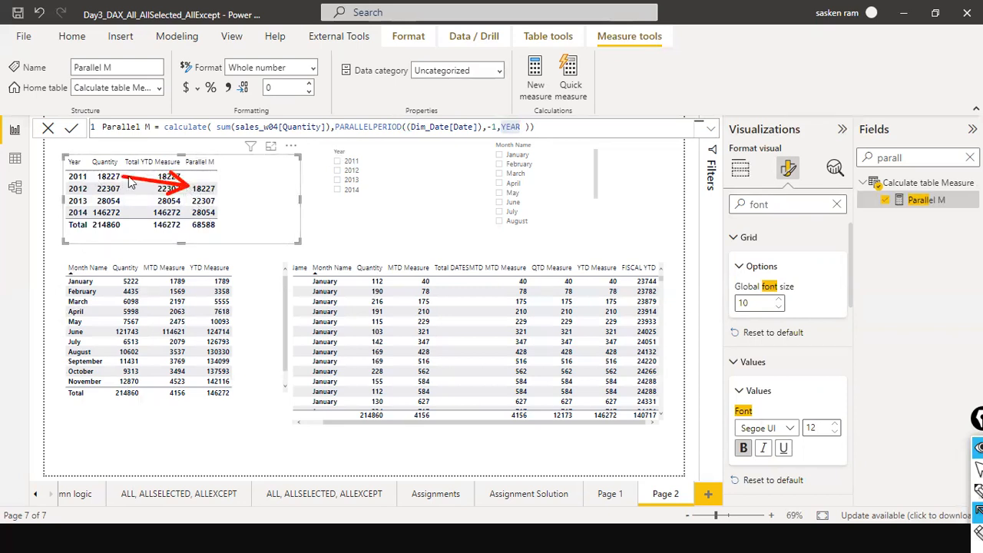
mouse_move(119, 190)
left_mouse_down()
mouse_move(198, 212)
mouse_move(193, 201)
left_mouse_up()
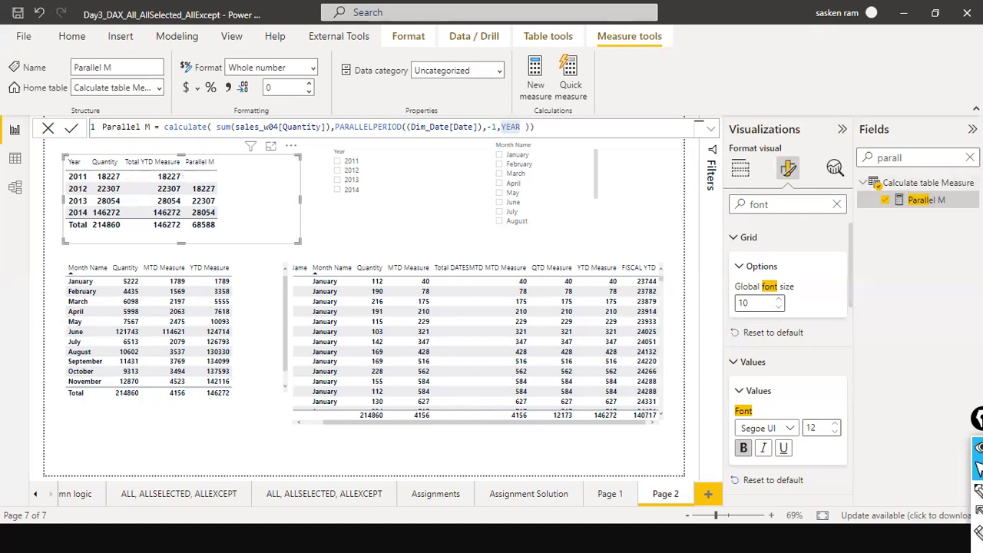
Open the same M measure and examine its SAMEPERIODLASTYEAR formula.
left_click(970, 158)
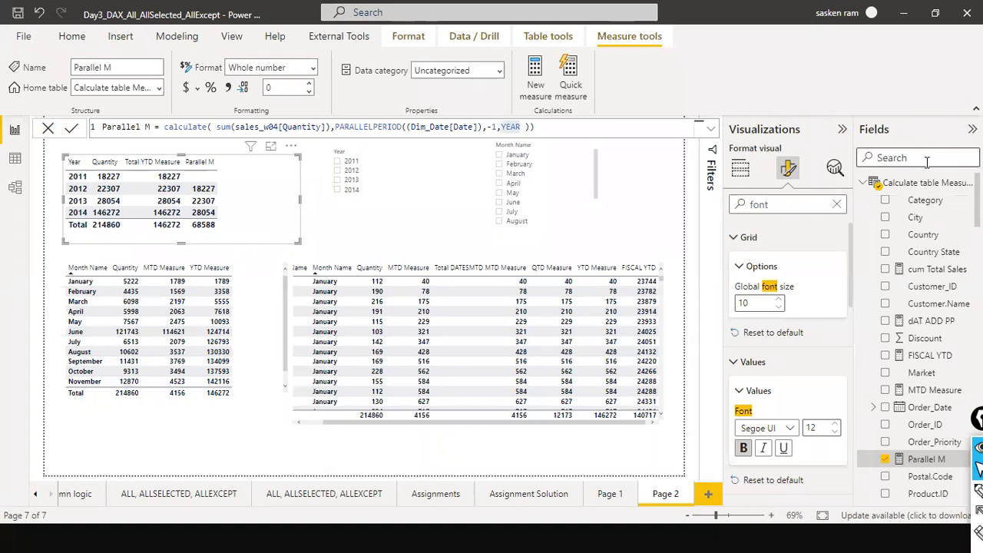
type("sam")
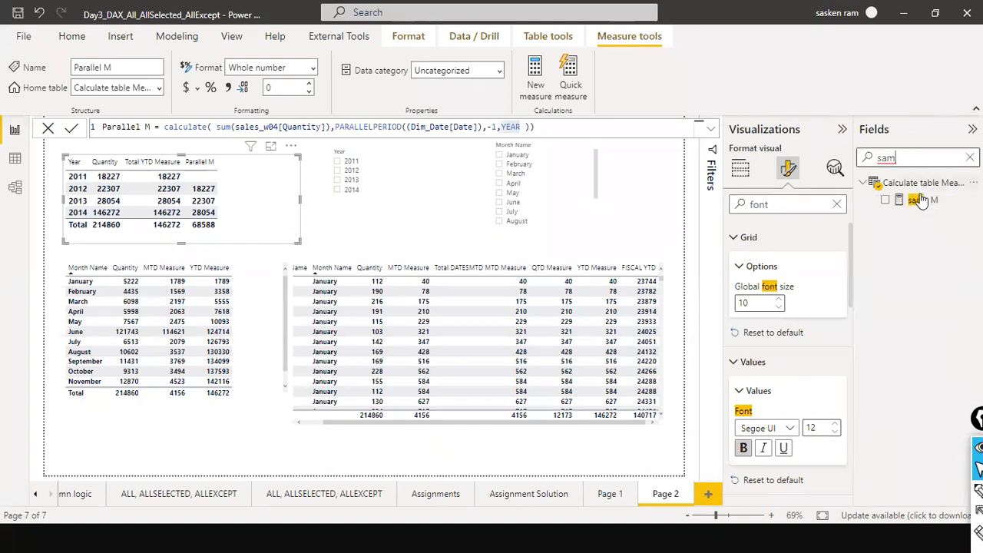
left_click(921, 200)
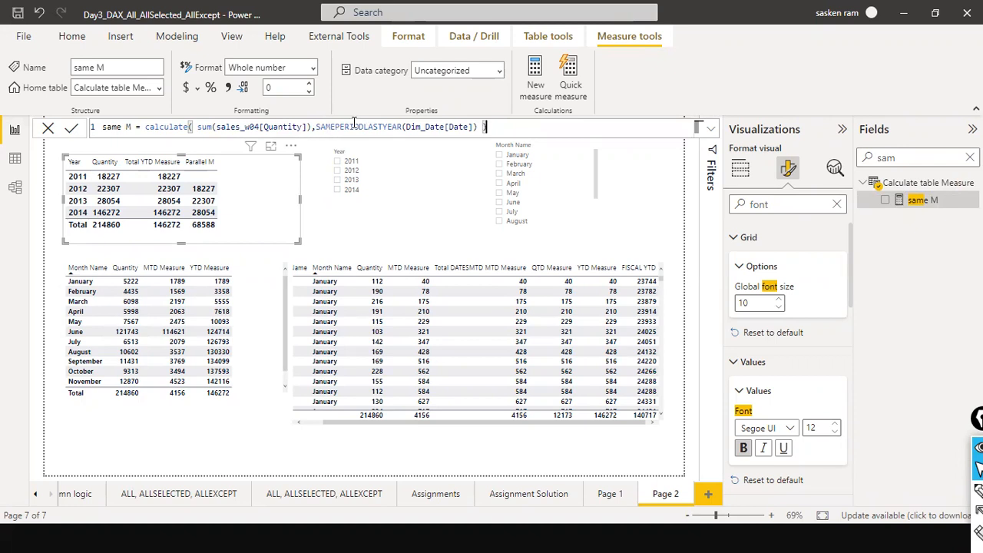
left_click_drag(310, 130, 200, 136)
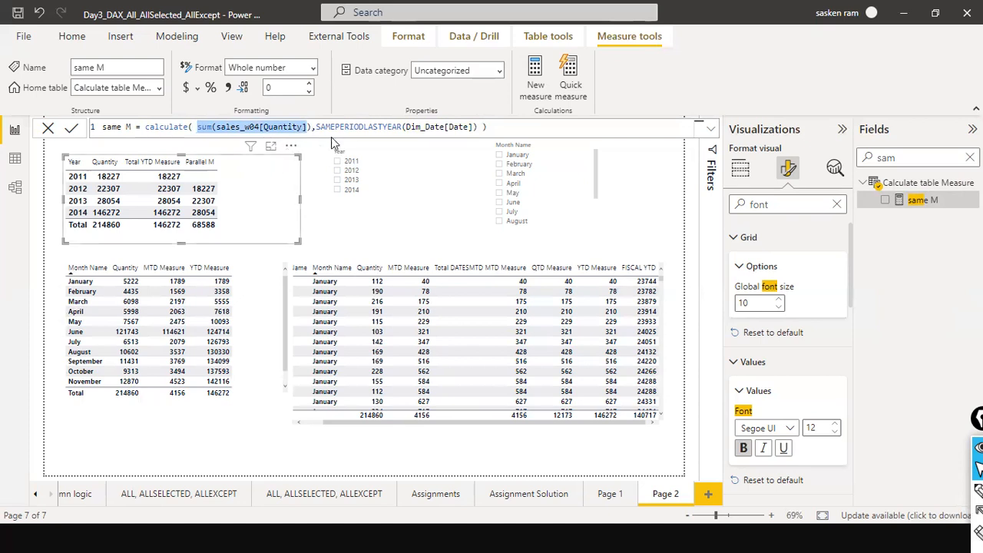
left_click(388, 129)
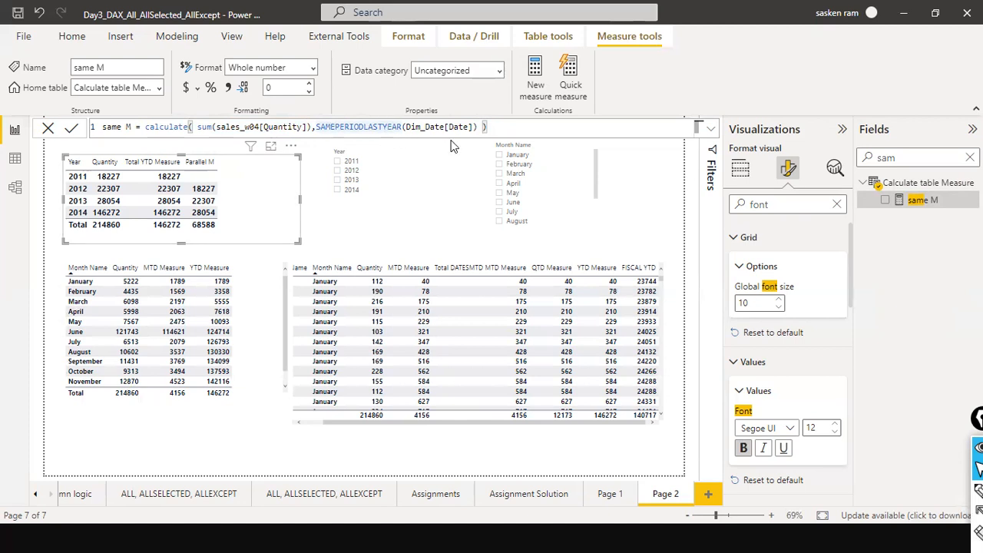
Add the same M measure to the year table.
left_click(510, 131)
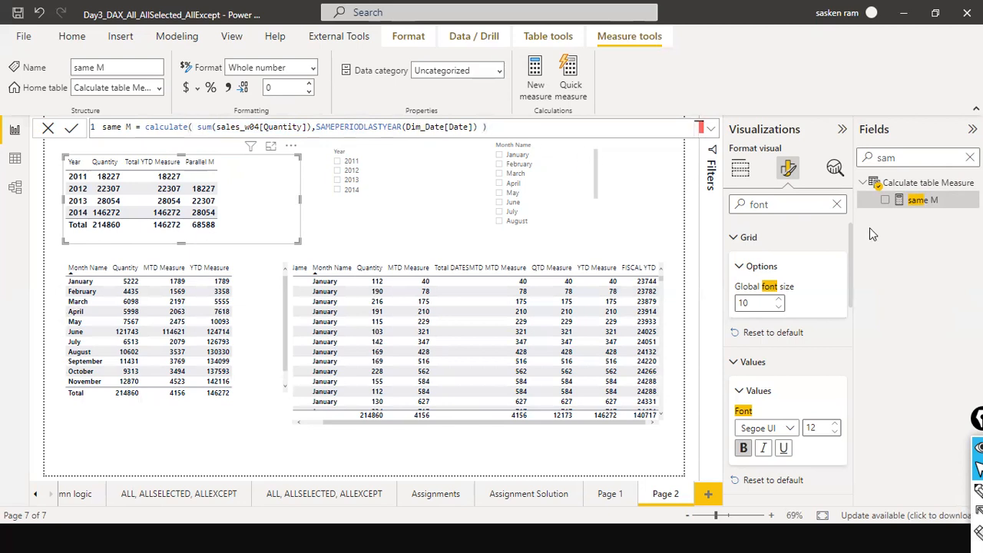
left_click_drag(941, 201, 238, 176)
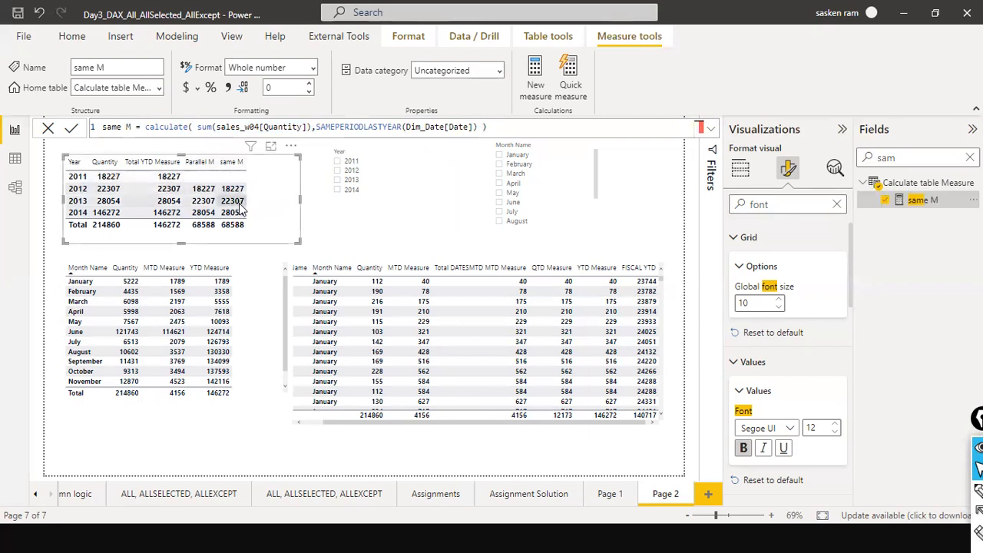
Display the SAMEPERIODLASTYEAR argument hint by retyping the opening parenthesis in the same M formula.
left_click(476, 128)
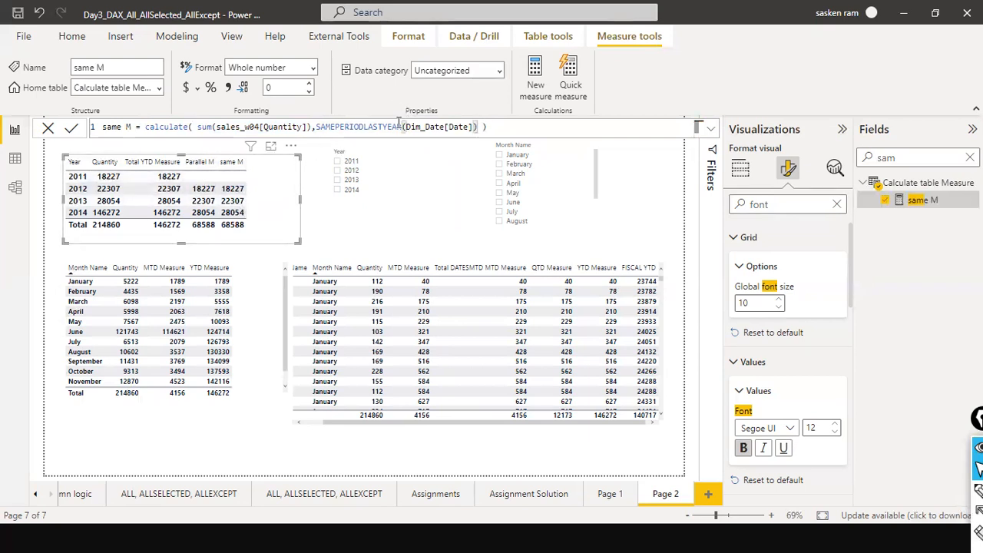
type(")")
left_click(404, 127)
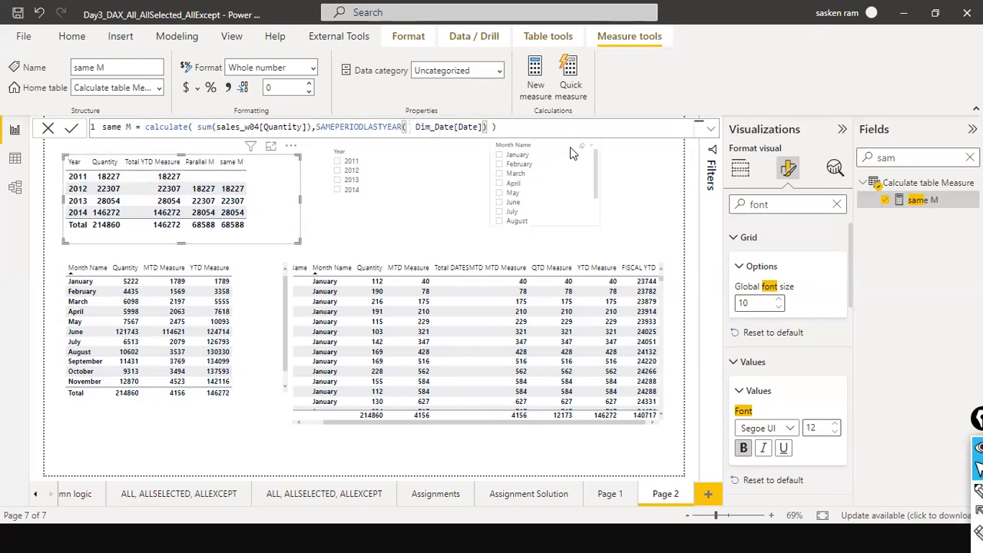
key("BackSpace")
type("(")
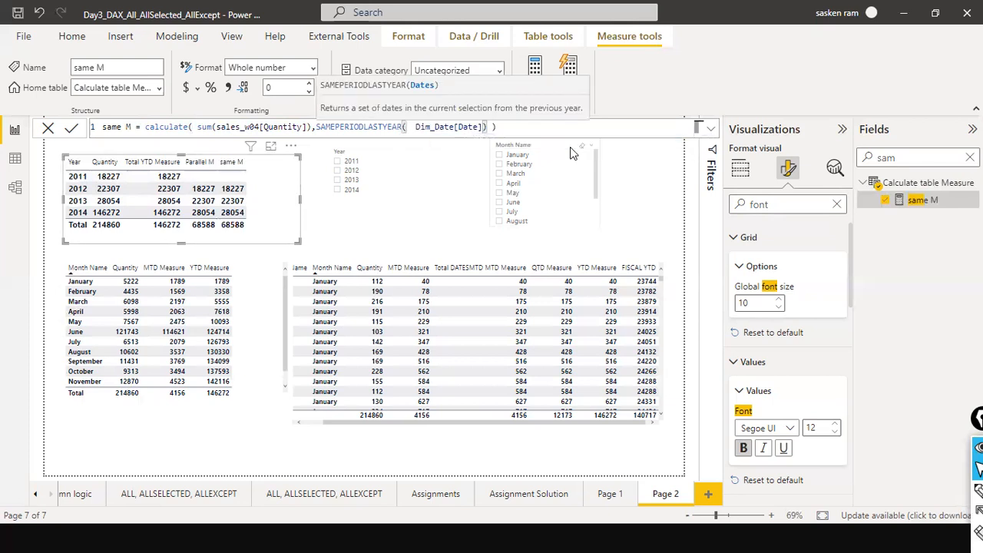
key("Delete")
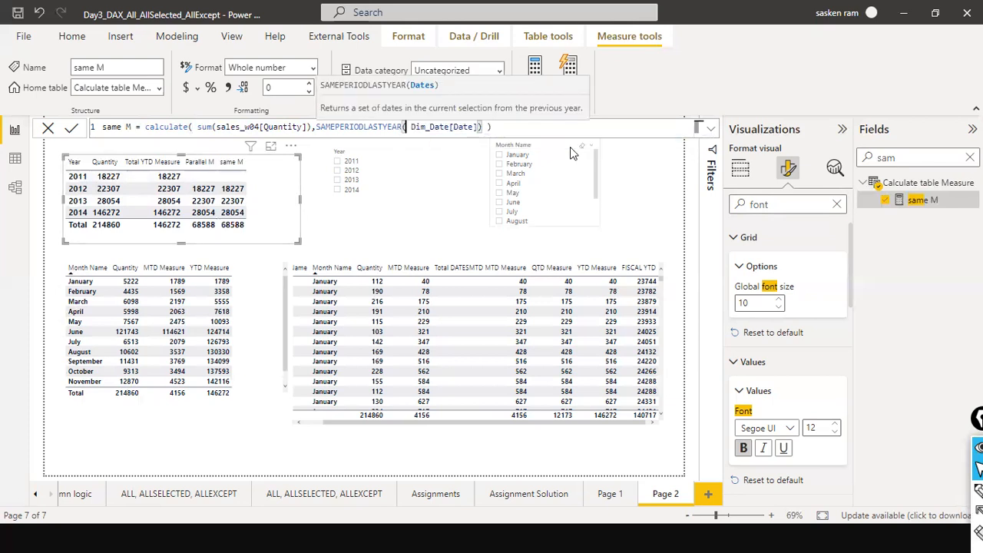
key("Delete")
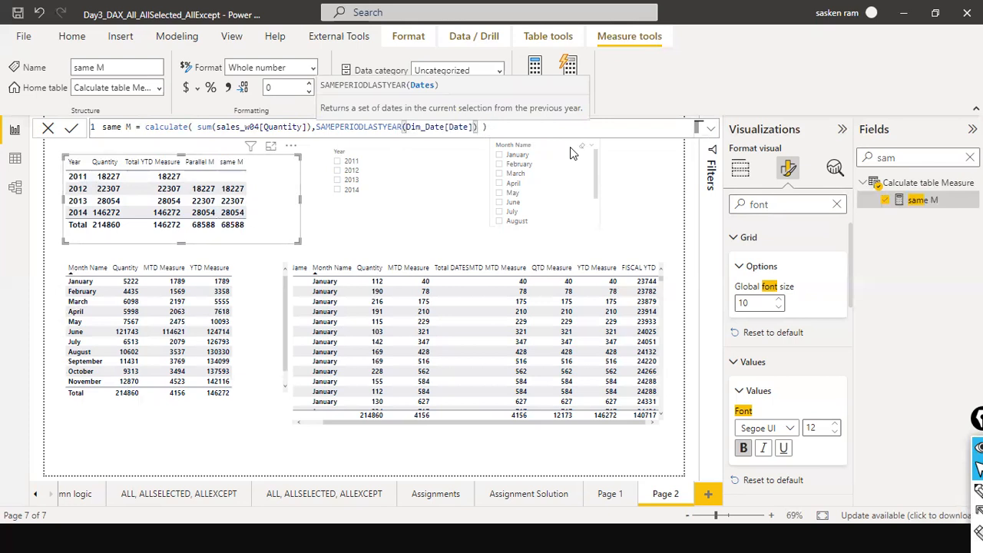
Search the fields for Parallel M and open its formula.
left_click(952, 159)
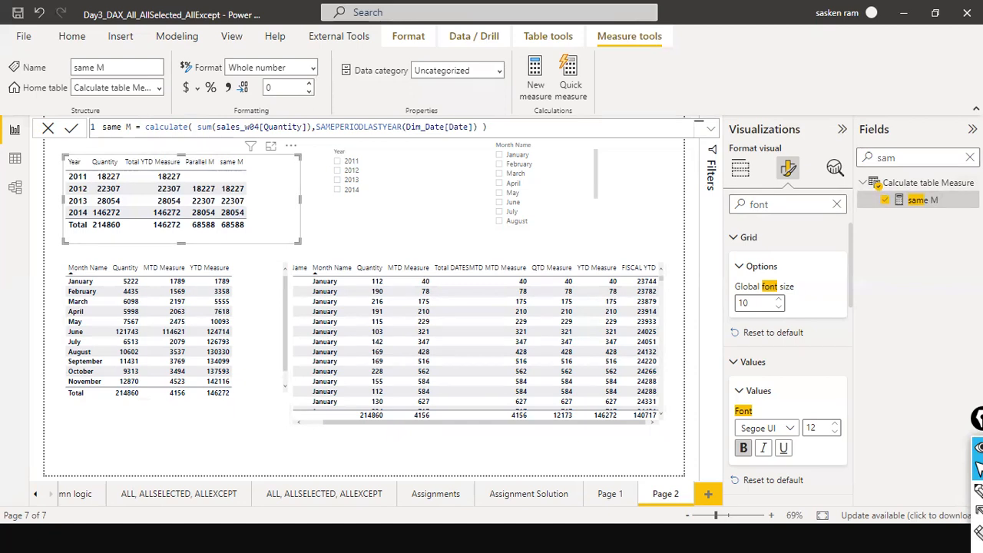
key("BackSpace")
key("BackSpace")
key("BackSpace")
type("pra")
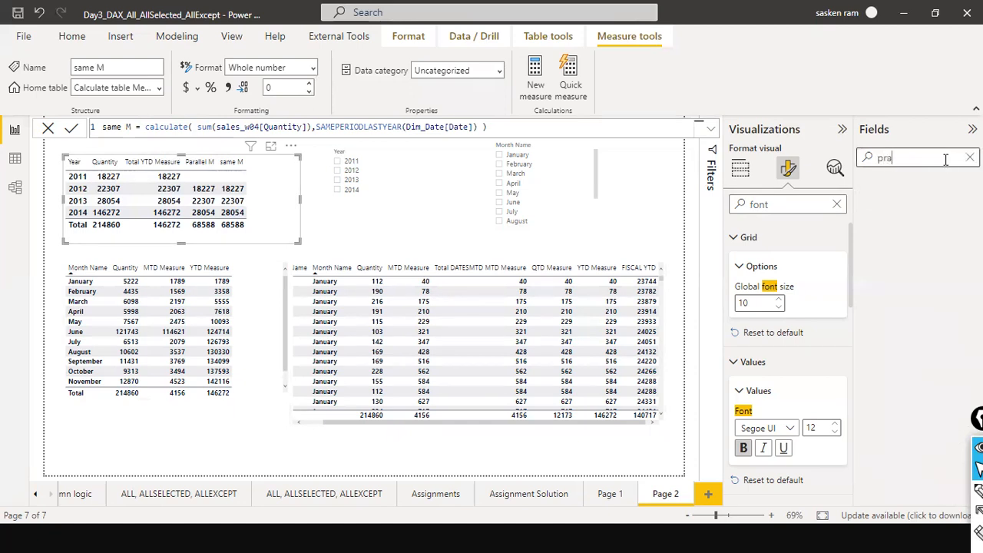
key("BackSpace")
key("BackSpace")
type("ara")
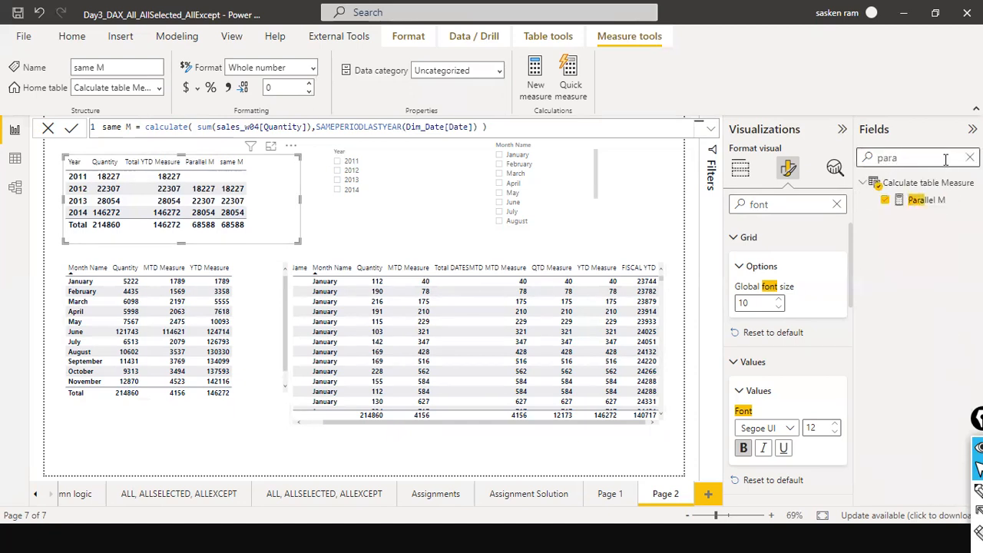
left_click(920, 203)
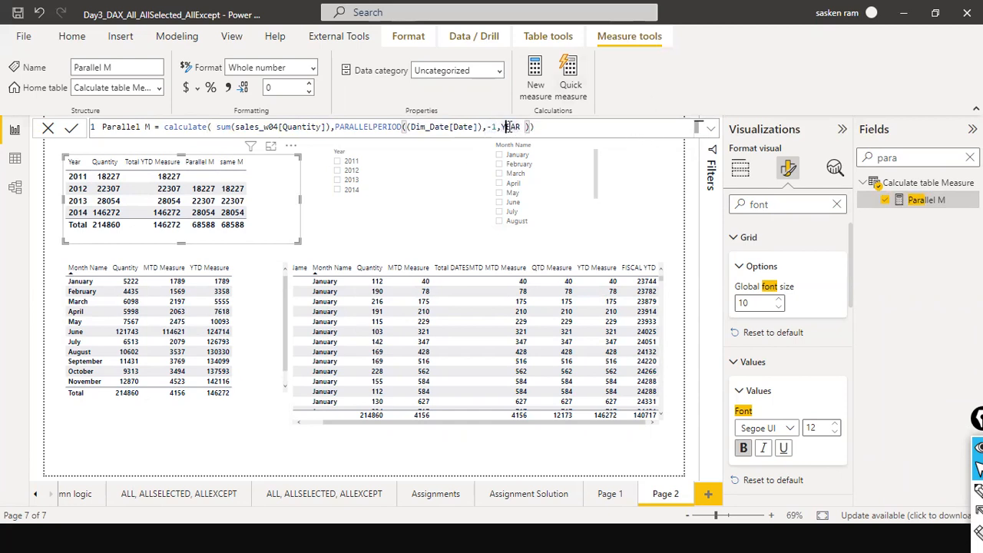
Examine the PARALLELPERIOD arguments in Parallel M and display the function's syntax hint.
left_click_drag(503, 125, 522, 127)
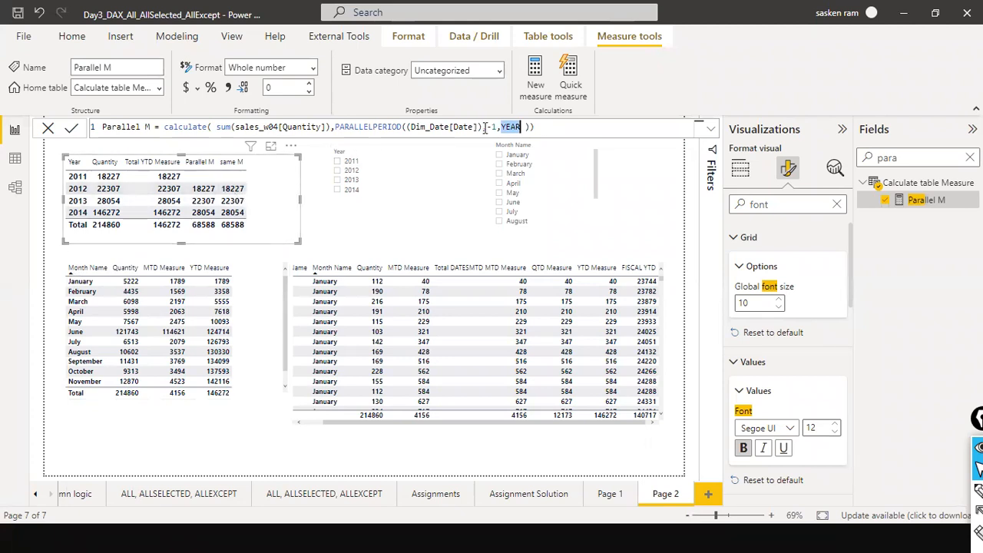
left_click(520, 128)
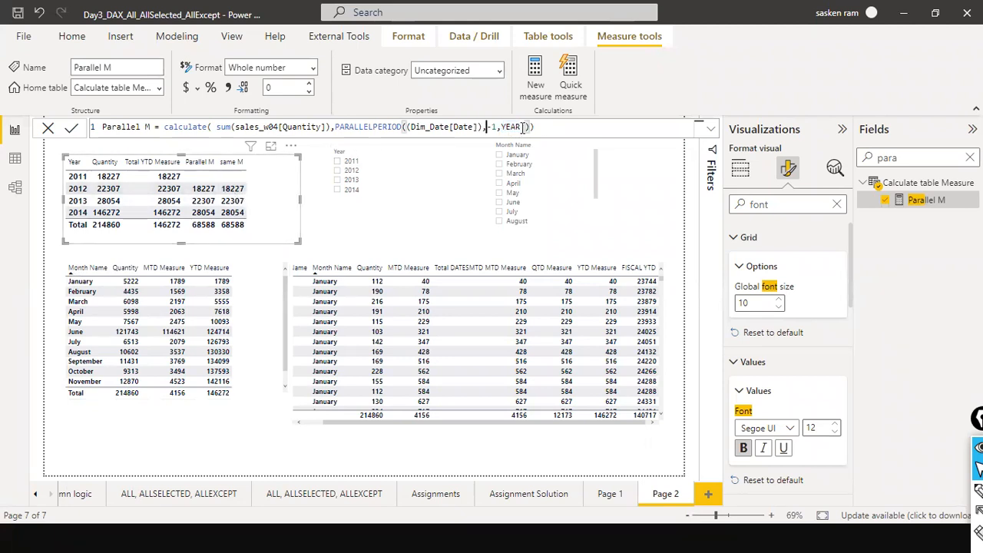
double_click(504, 127)
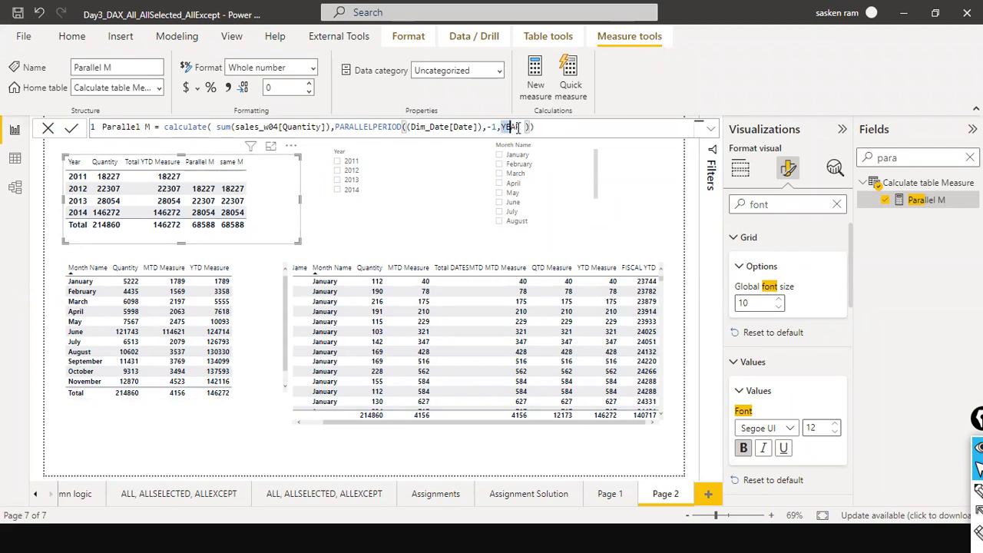
left_click(402, 127)
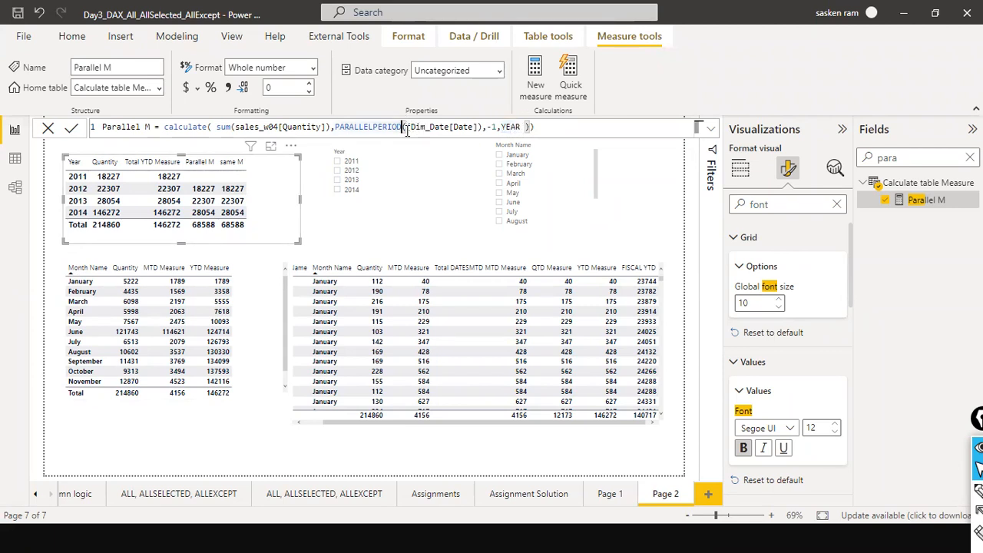
left_click(407, 127)
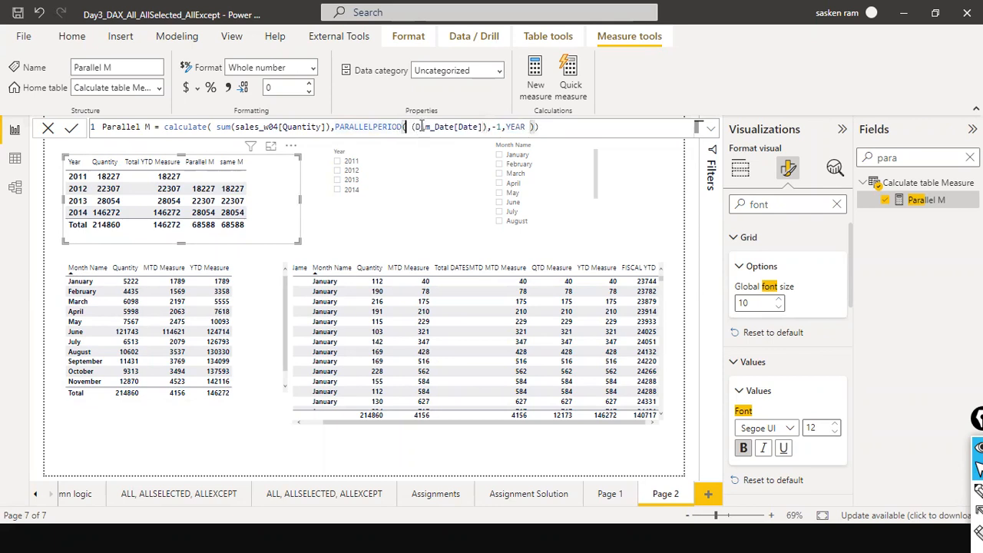
key("BackSpace")
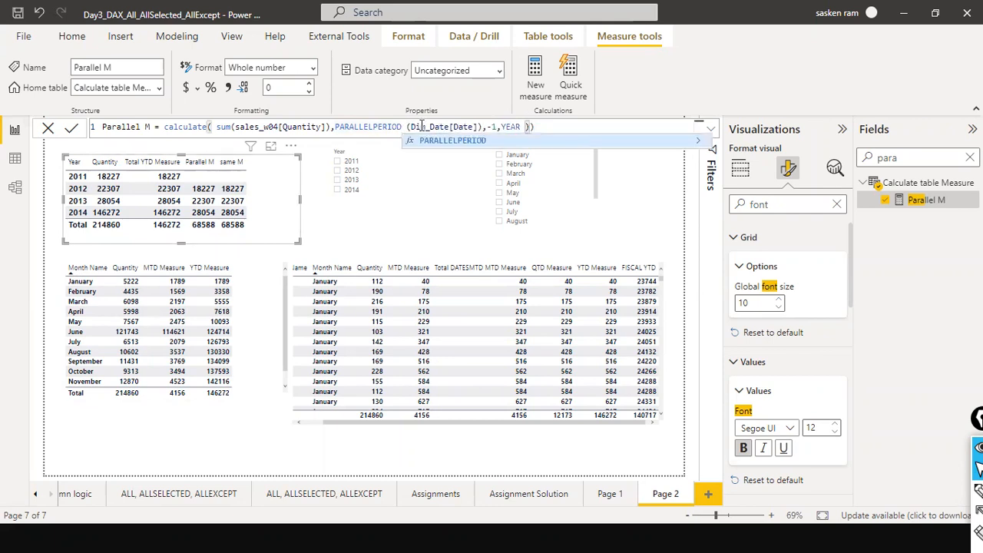
type("(")
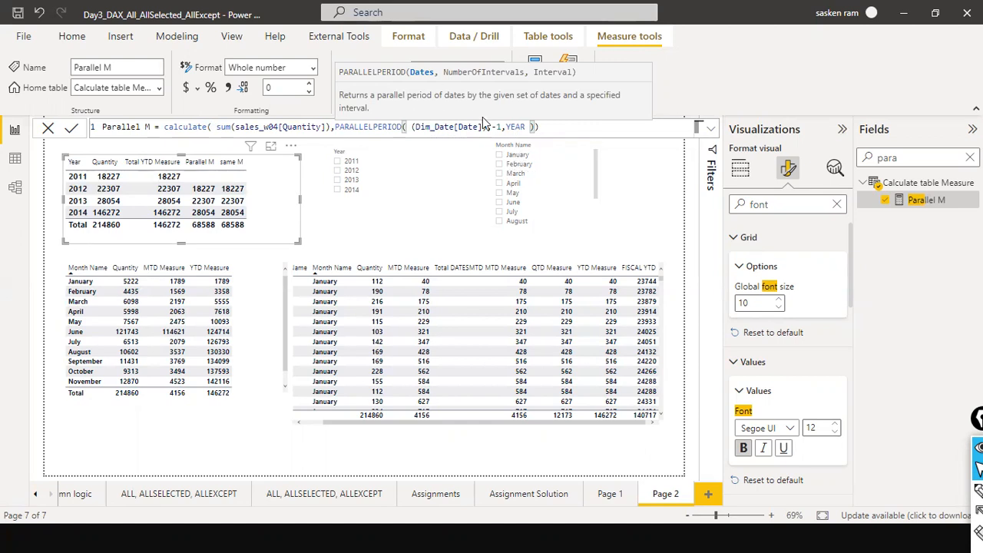
Set the PARALLELPERIOD interval count in the Parallel M measure to -2 years.
left_click_drag(506, 127, 521, 128)
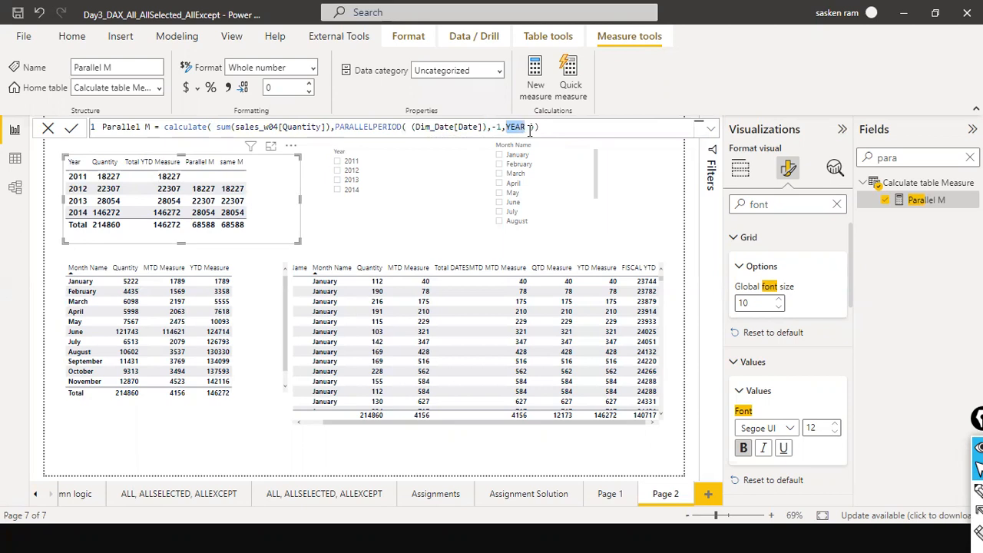
left_click_drag(523, 127, 528, 128)
left_click(515, 127)
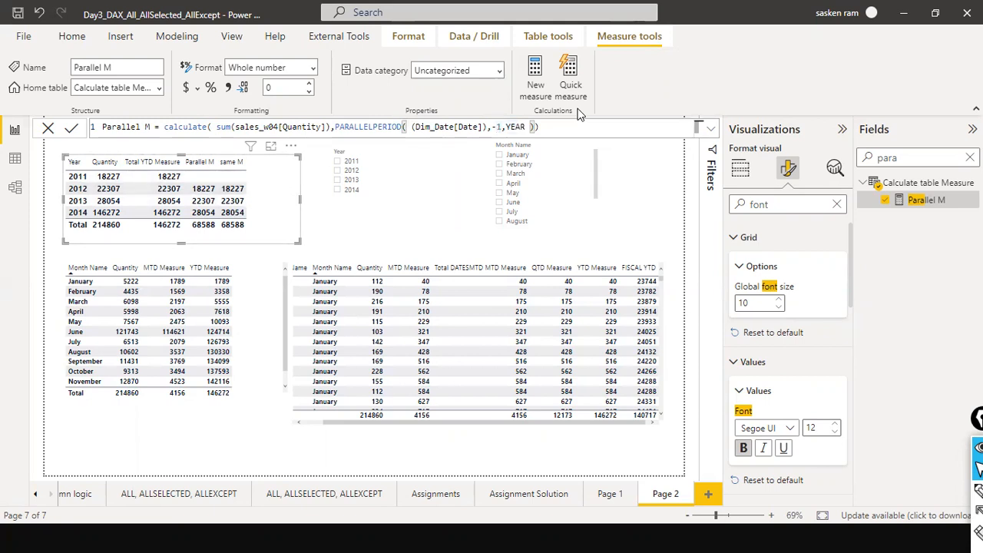
type("2")
key("Return")
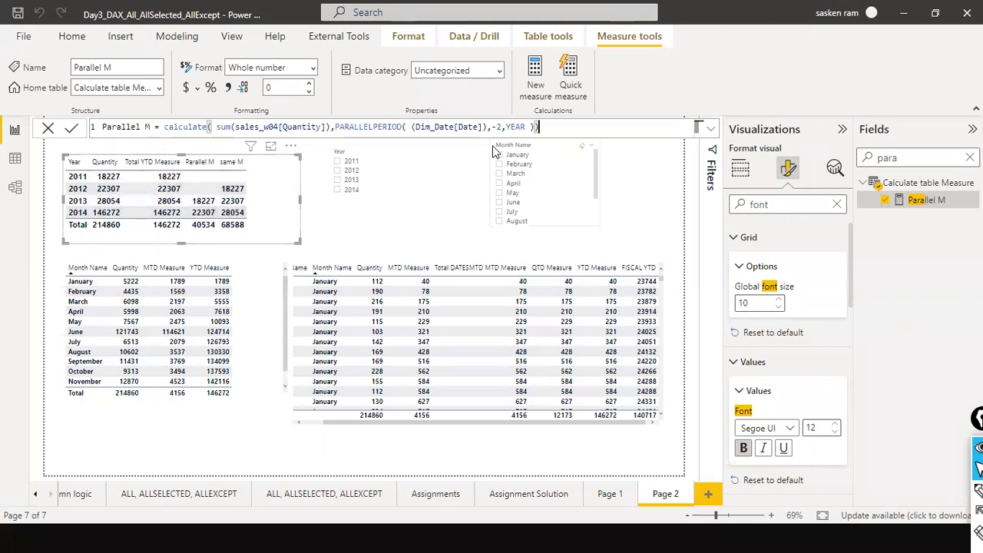
Search the fields for the dAT ADD PP measure and examine its DATEADD formula.
left_click(460, 137)
left_click(970, 158)
type("dat")
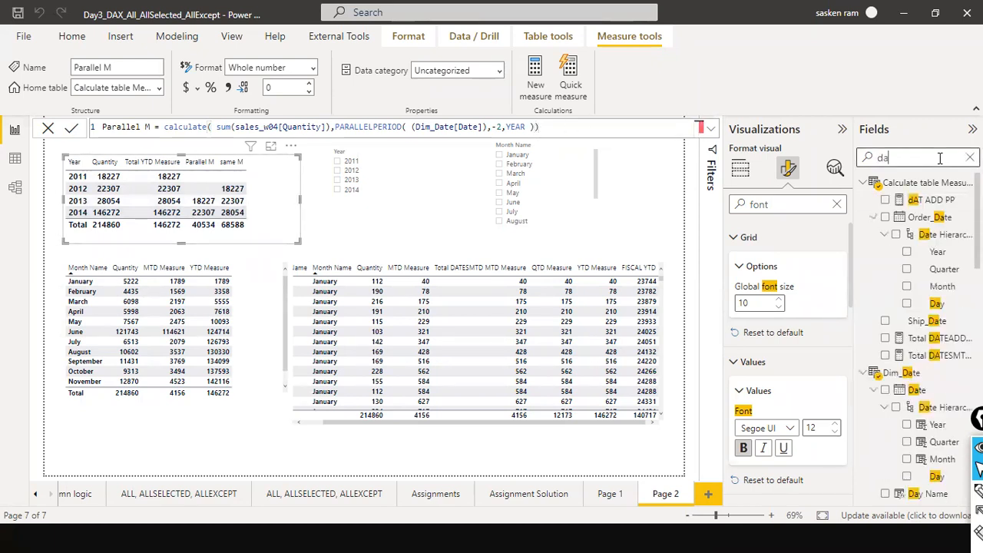
type("e")
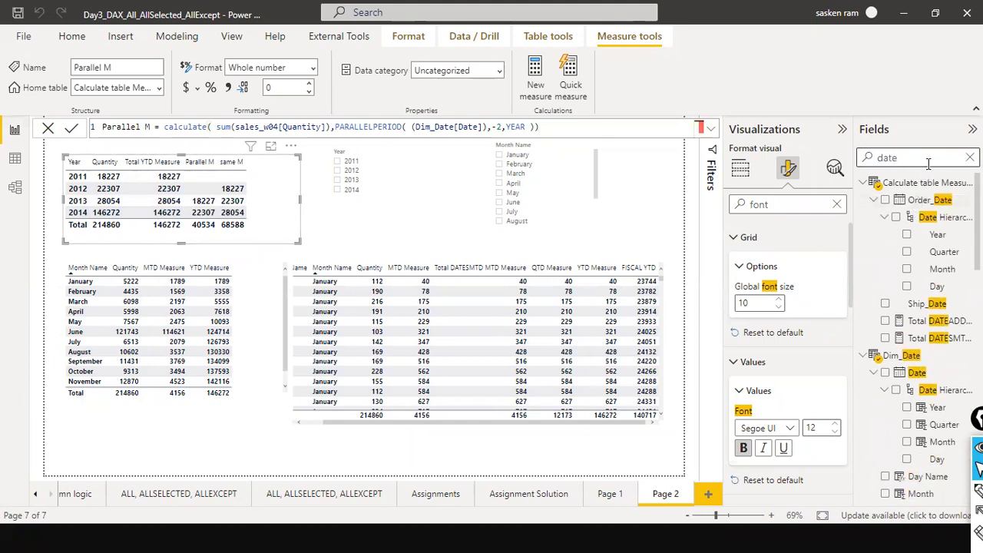
key("BackSpace")
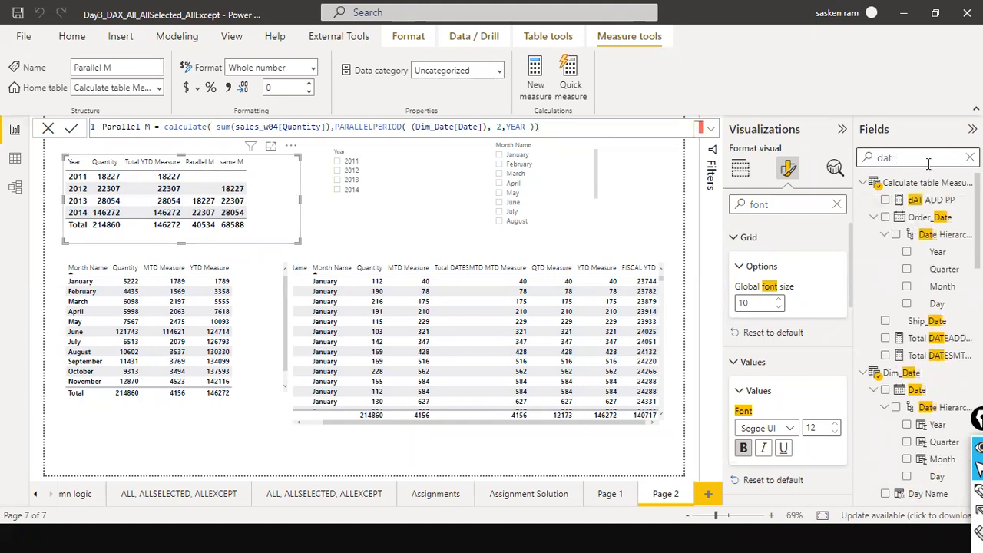
left_click(916, 200)
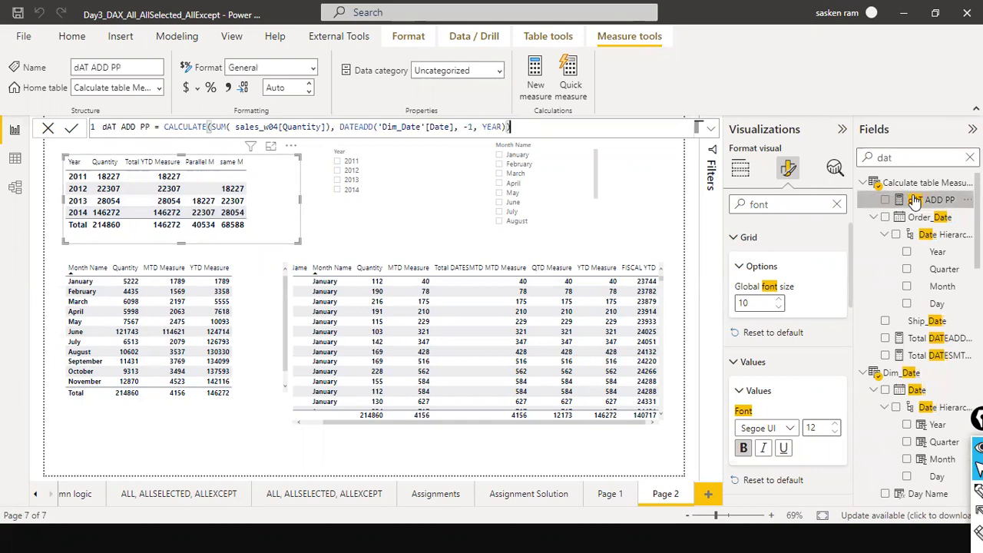
left_click(554, 127)
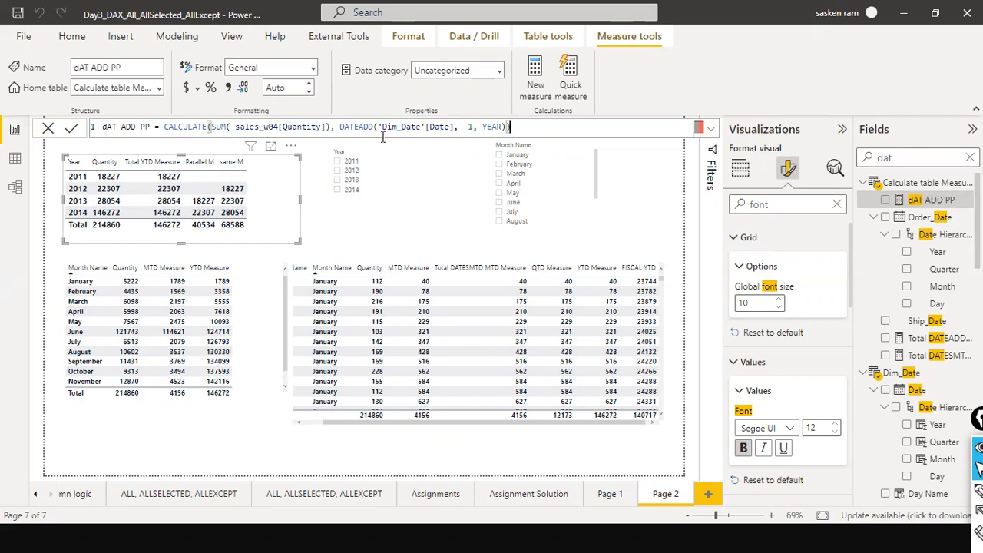
left_click_drag(477, 128, 466, 127)
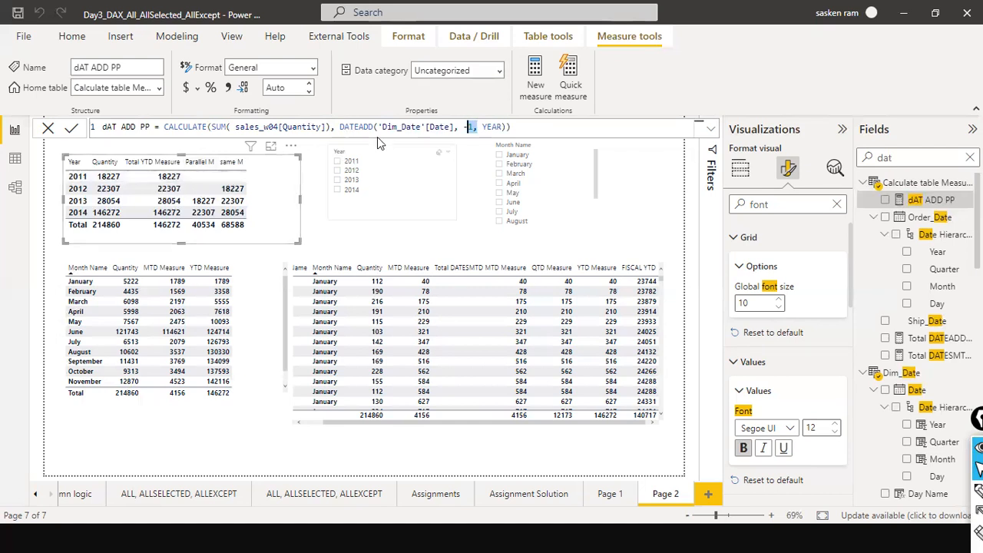
left_click(498, 127)
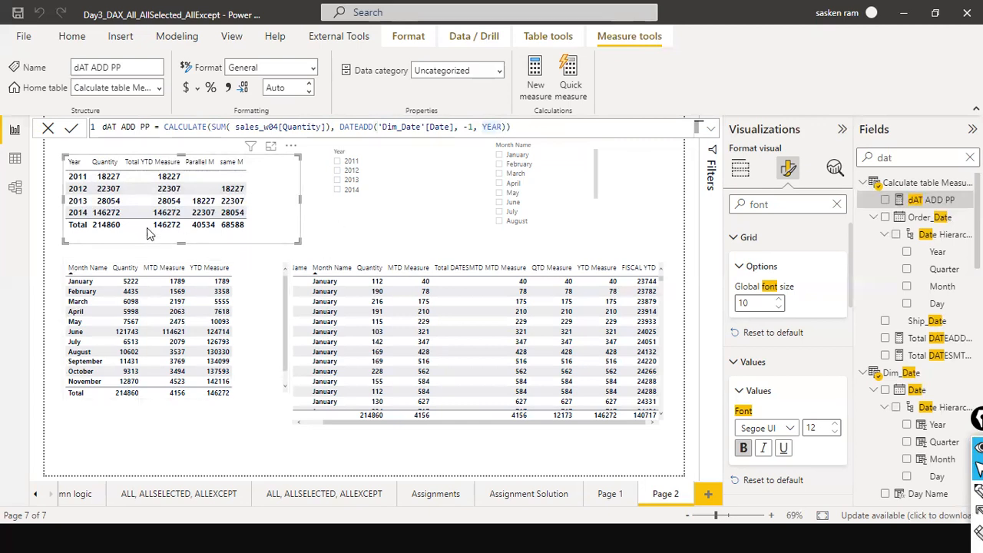
Select the daily table, then open the cum Total Sales measure and examine its FILTER, ALL and MAX formula.
left_click(426, 239)
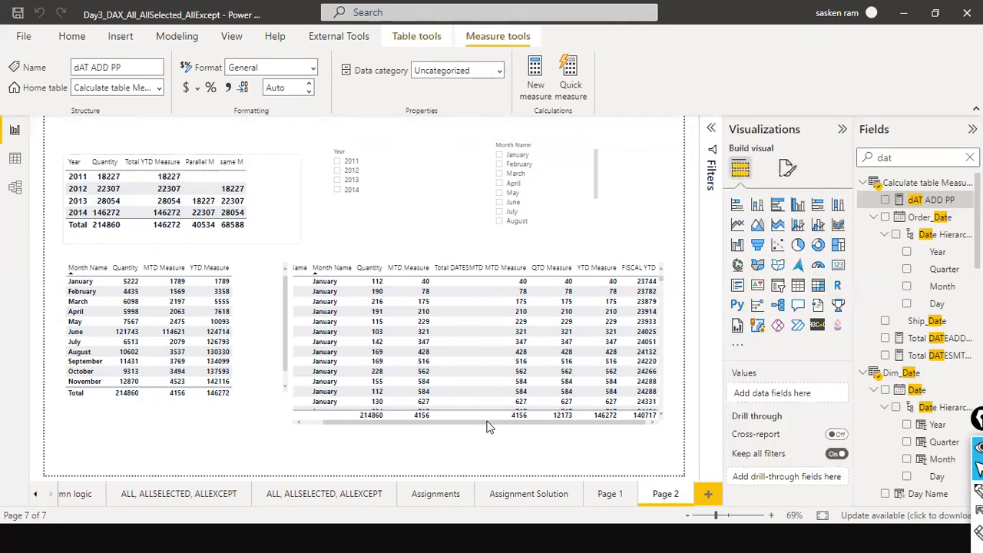
left_click_drag(453, 422, 402, 419)
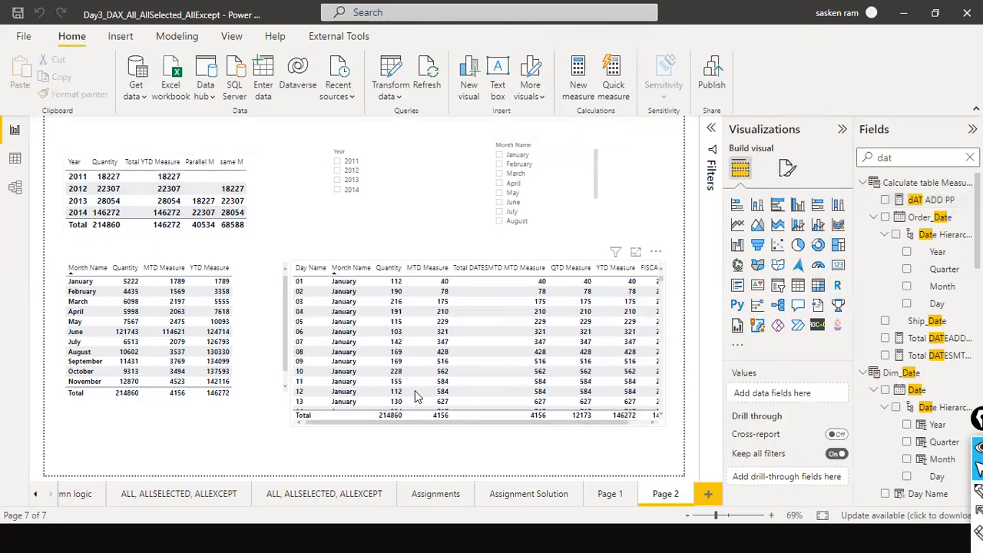
left_click(466, 269)
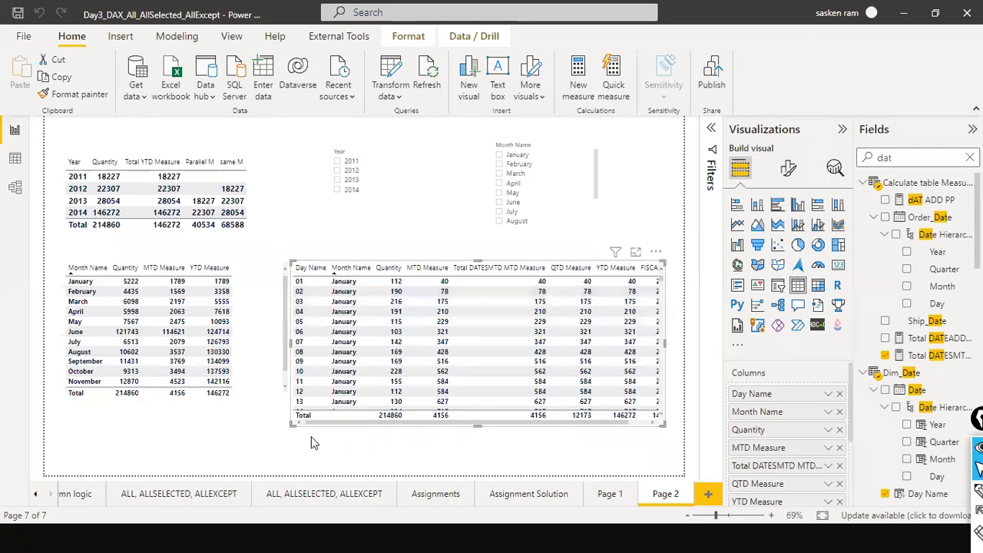
left_click(876, 160)
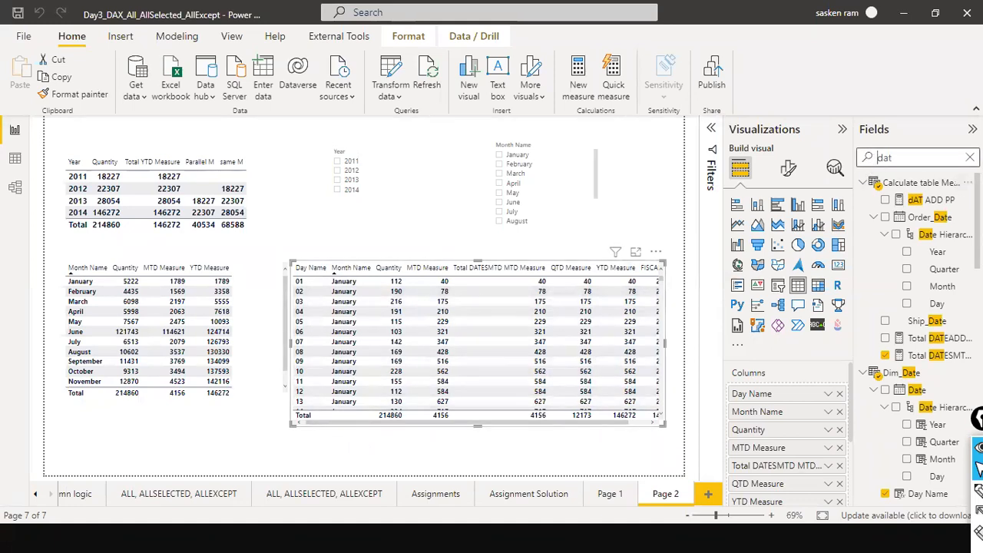
left_click_drag(942, 161, 659, 150)
type("cum")
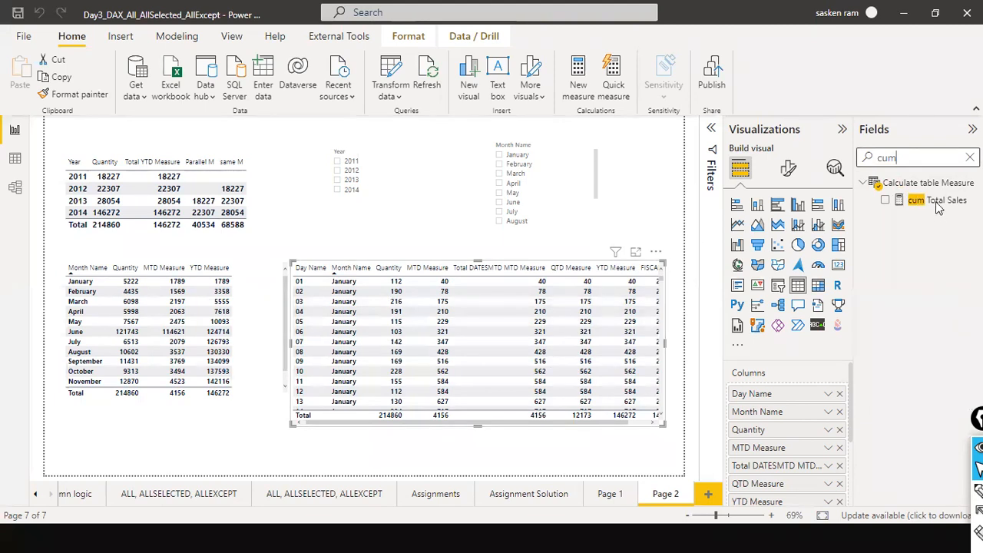
left_click(937, 201)
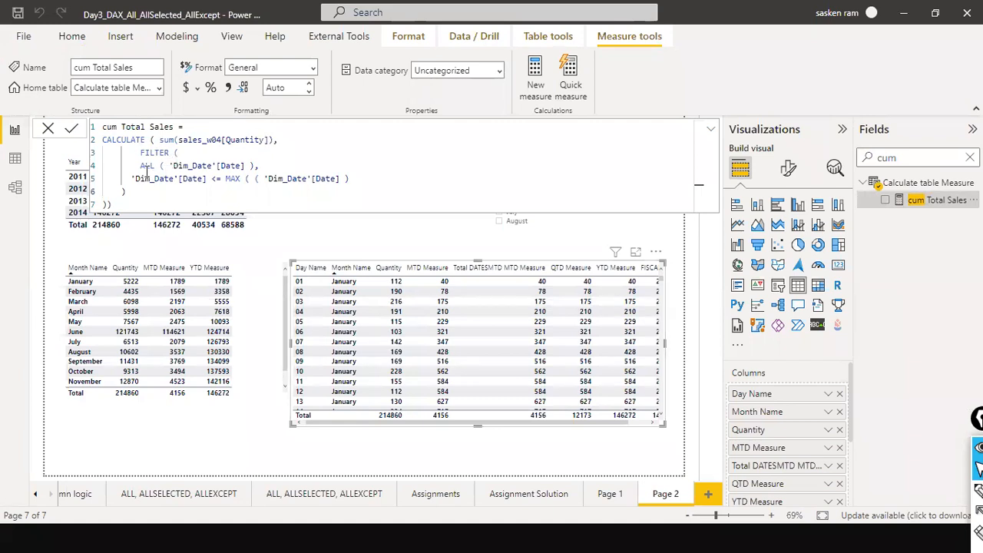
left_click_drag(141, 165, 249, 165)
left_click(247, 167)
left_click_drag(228, 178, 377, 186)
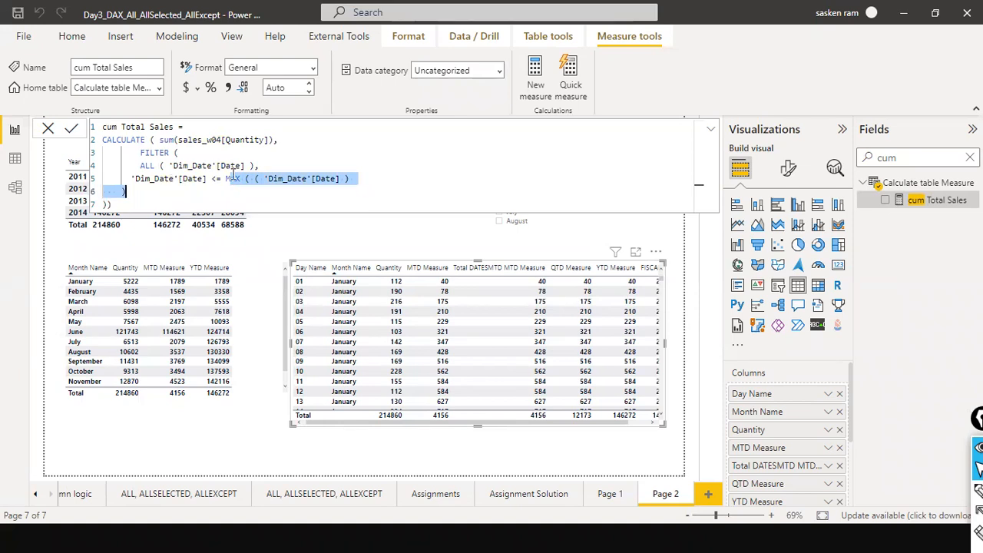
Widen the daily table and add the cum Total Sales measure to it as a new column.
key("Down")
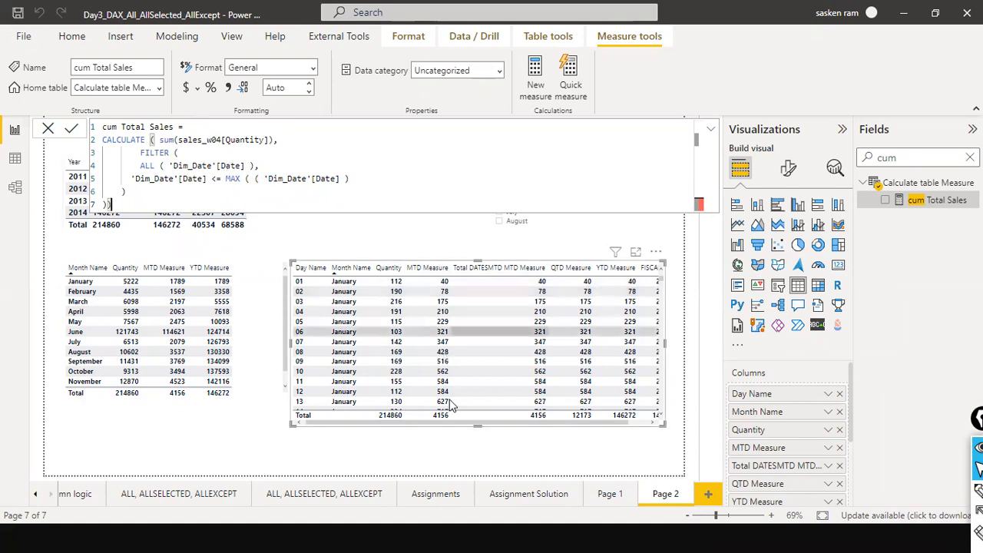
left_click_drag(489, 417, 428, 410)
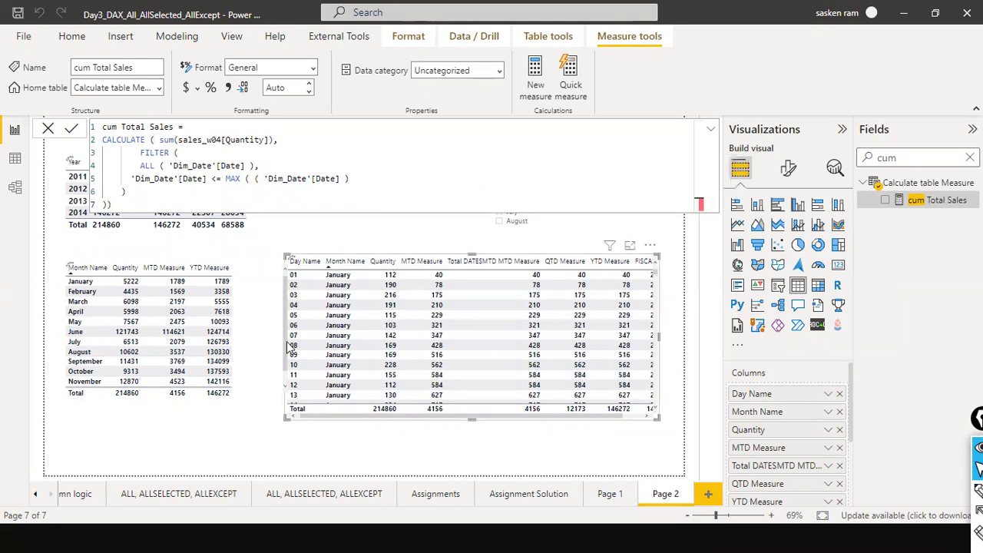
left_click_drag(281, 338, 140, 323)
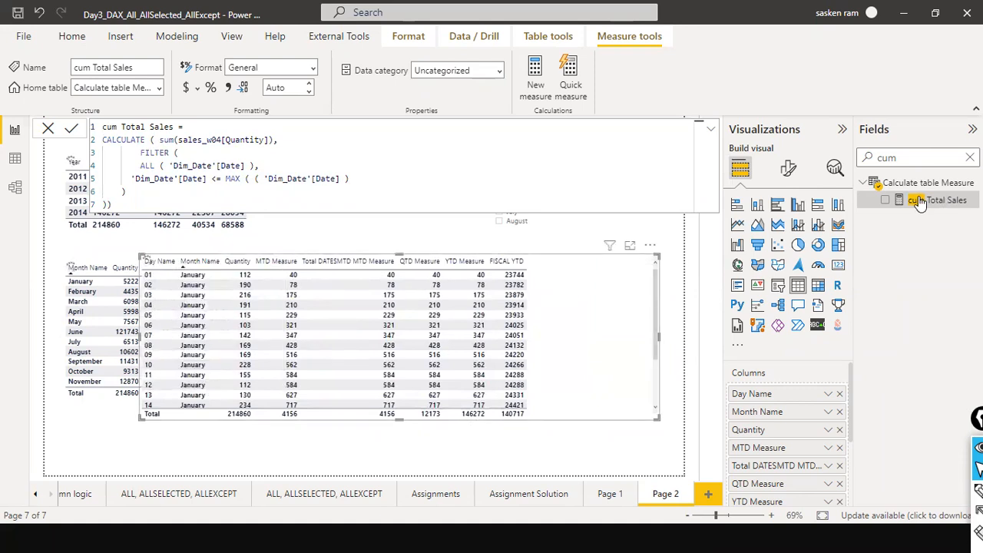
left_click(884, 200)
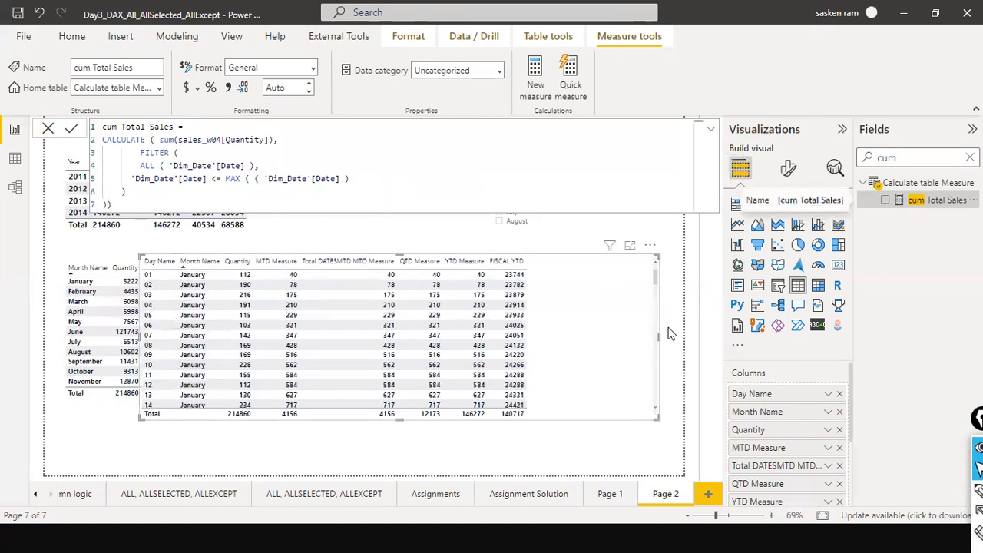
left_click(885, 199)
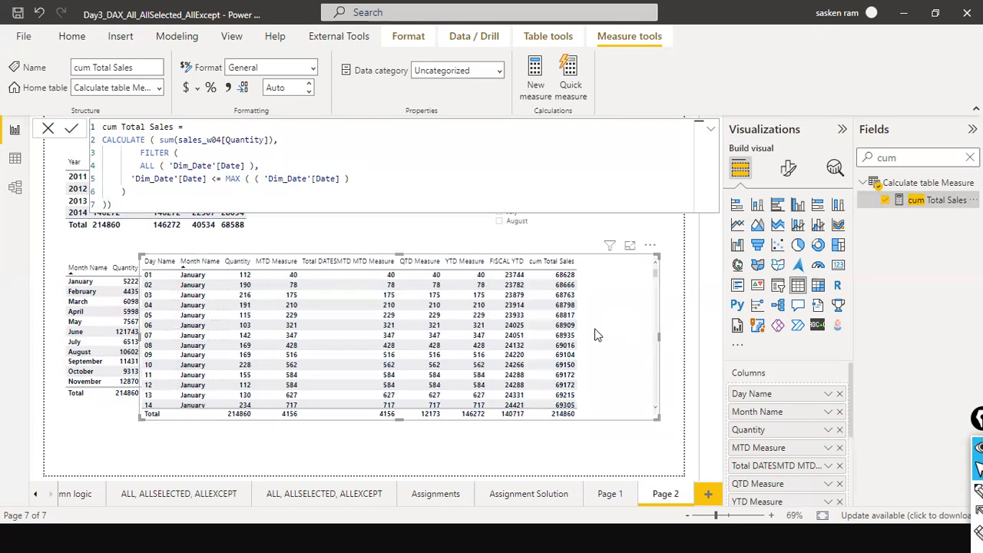
Filter the report to year 2011 with the Year slicer and scroll through the daily table's cumulative values.
scroll(597, 335, "down", 2)
left_click(48, 129)
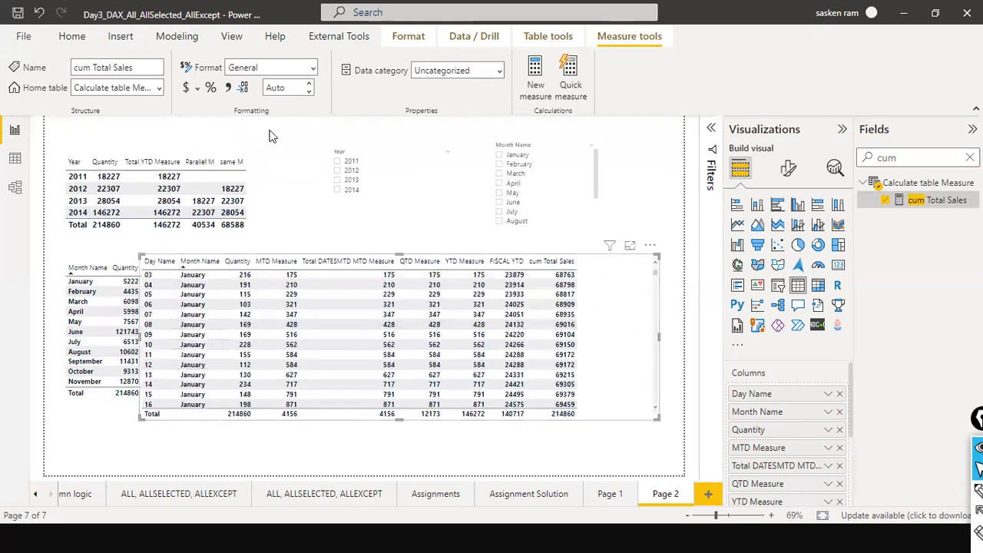
left_click(336, 163)
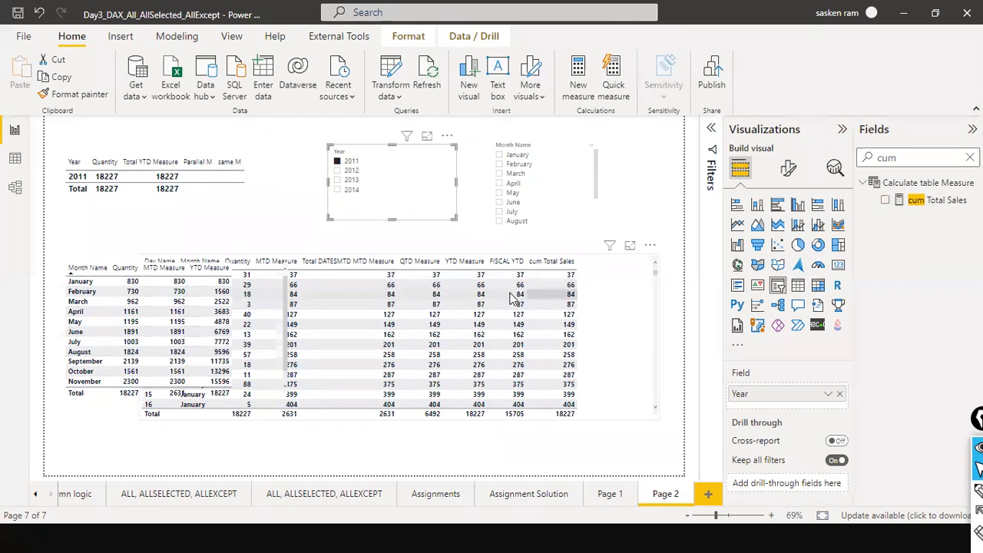
scroll(440, 288, "down", 6)
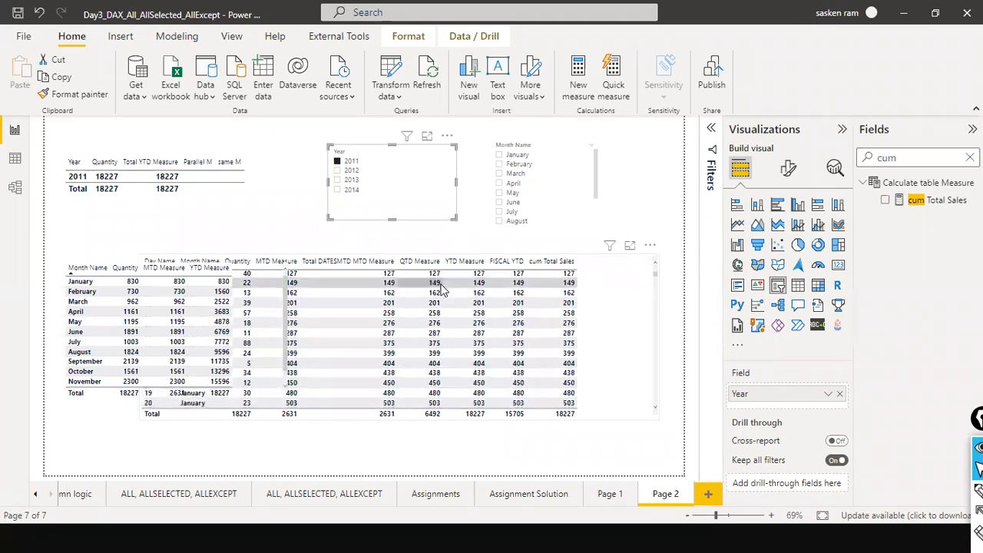
scroll(442, 290, "up", 5)
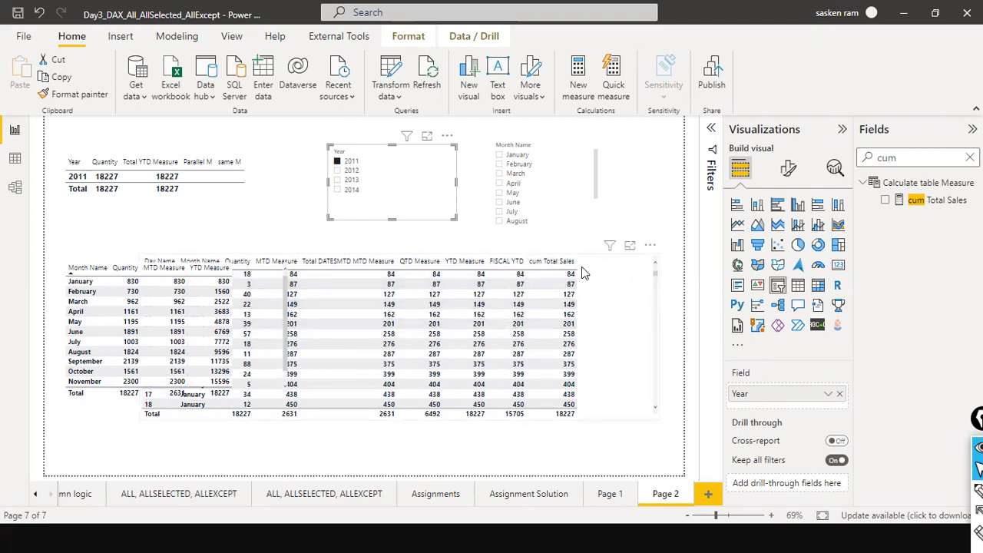
scroll(584, 343, "down", 5)
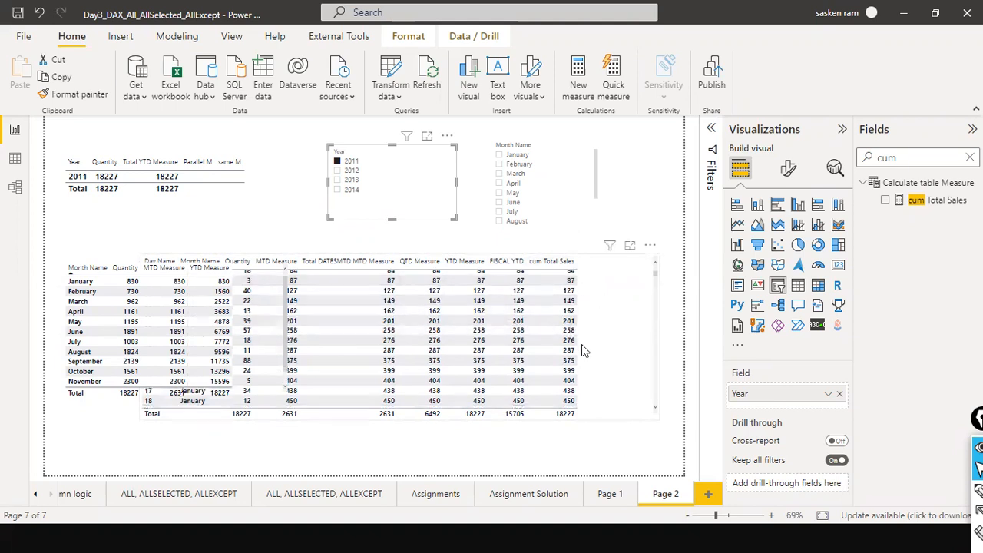
scroll(593, 340, "down", 4)
left_click_drag(656, 282, 655, 241)
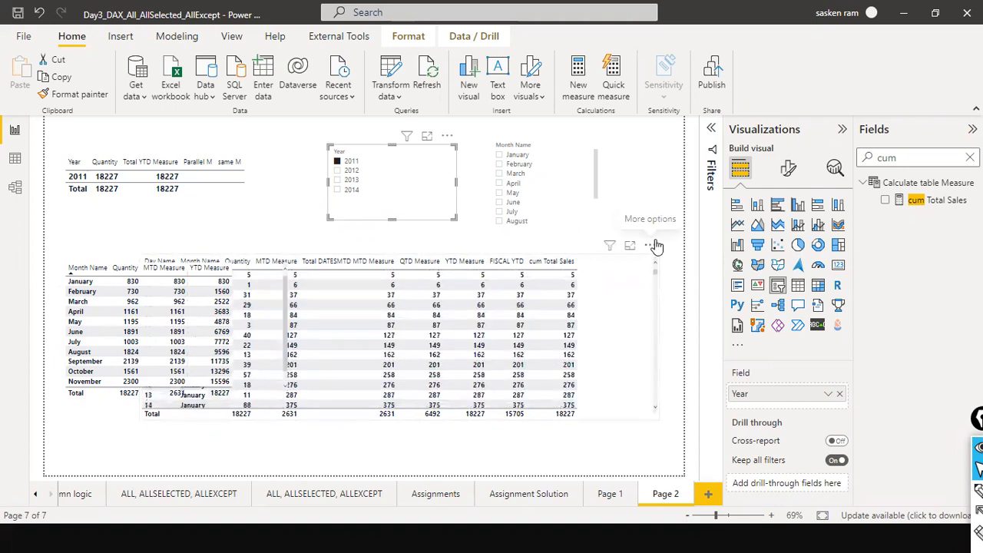
Move the daily table slightly to the right on the report page.
left_click(580, 287)
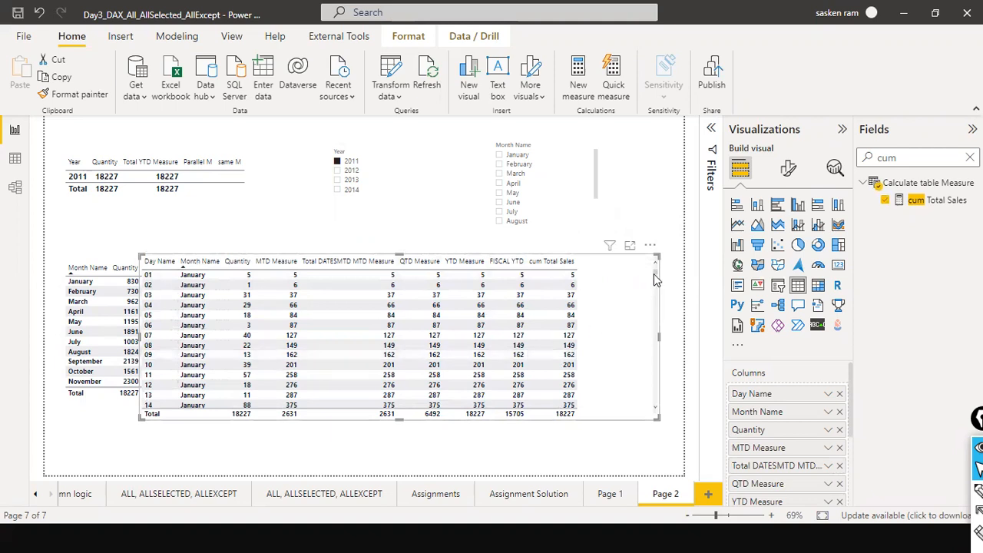
left_click_drag(658, 302, 362, 193)
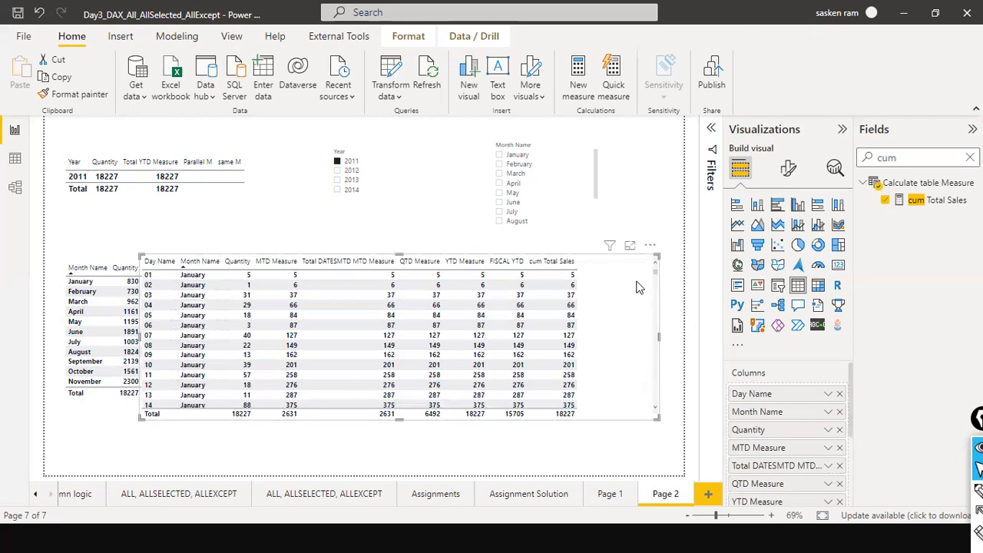
left_click(315, 250)
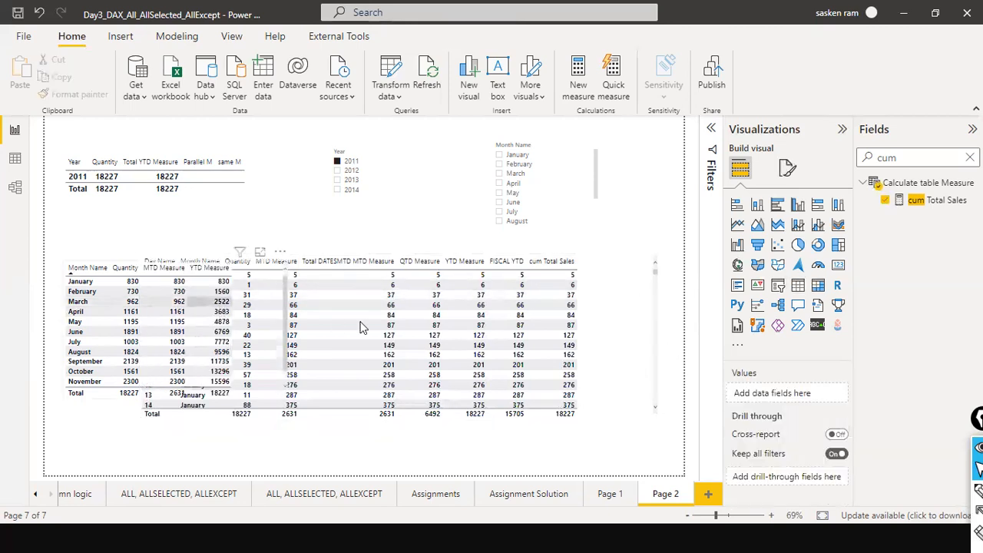
left_click(634, 351)
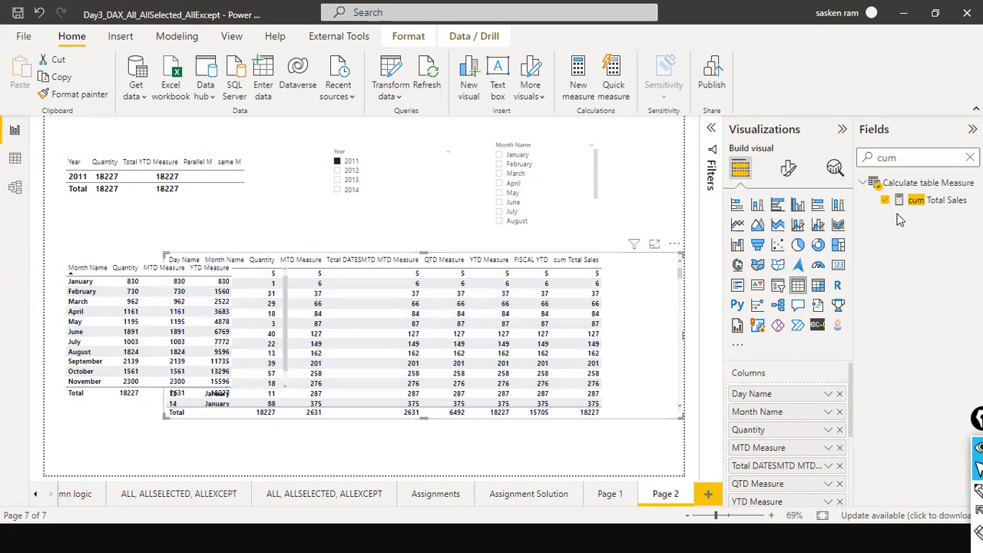
Open the MTD Measure formula from the full field list and move the daily table beside the monthly table.
left_click(969, 157)
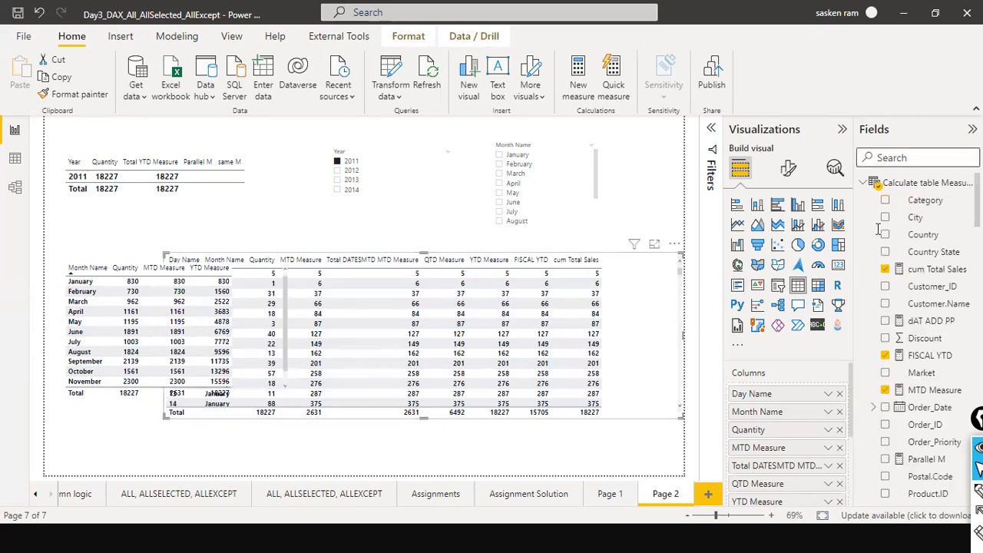
scroll(905, 399, "down", 3)
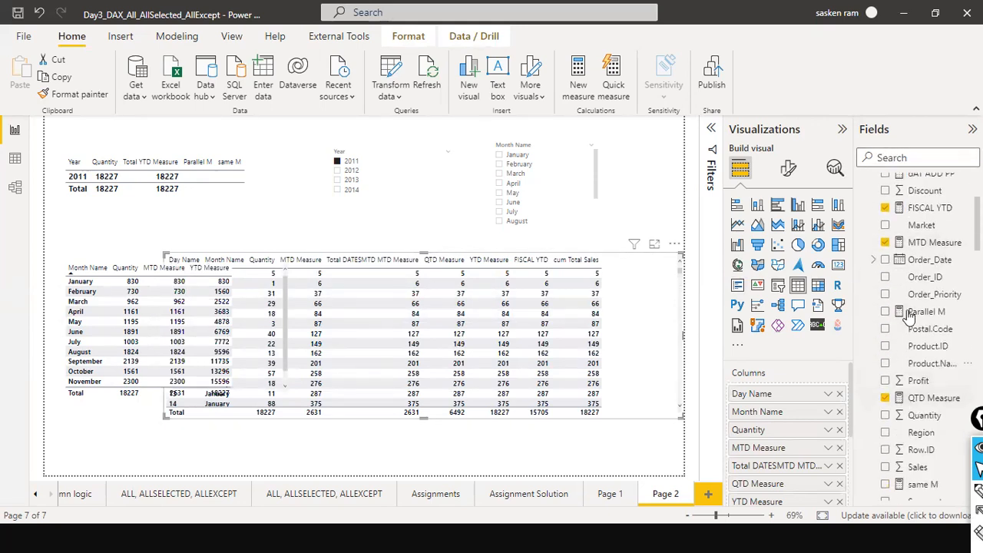
left_click(931, 244)
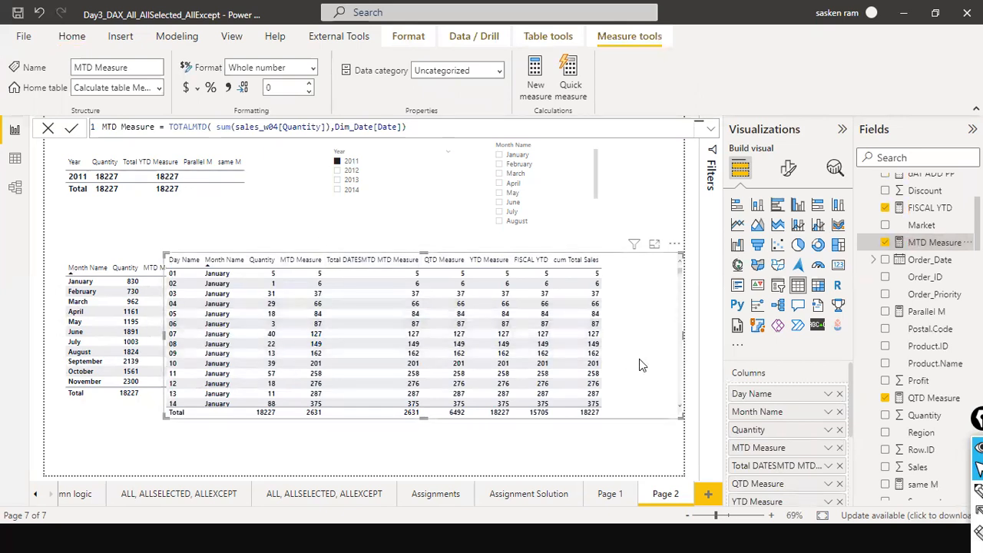
left_click_drag(159, 333, 279, 345)
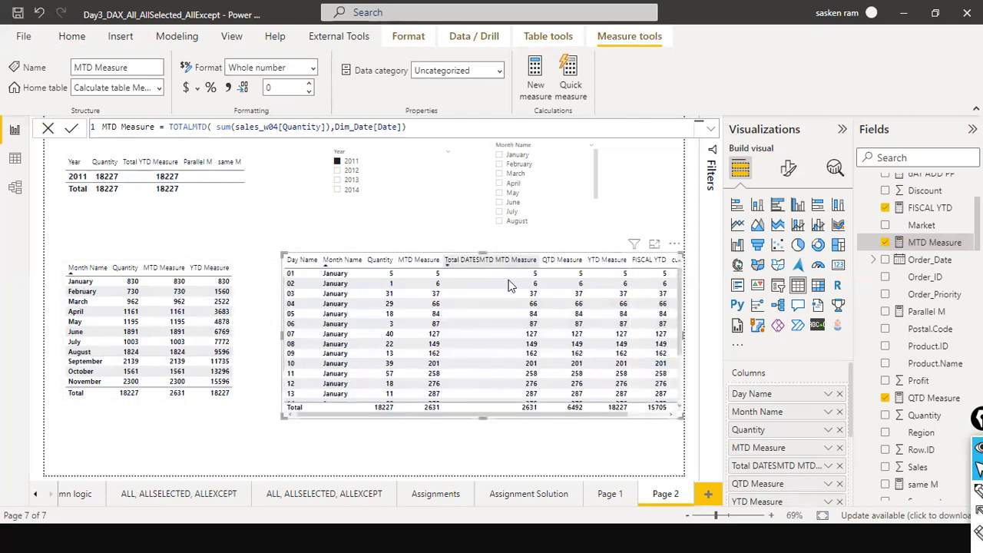
Clear the Year slicer selection to show all years again and save the report.
left_click(214, 238)
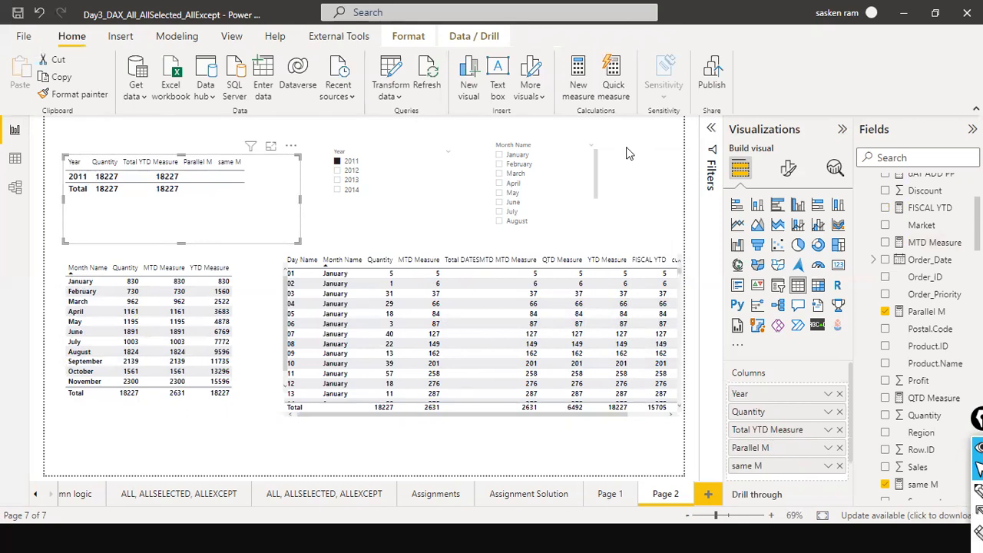
left_click(201, 144)
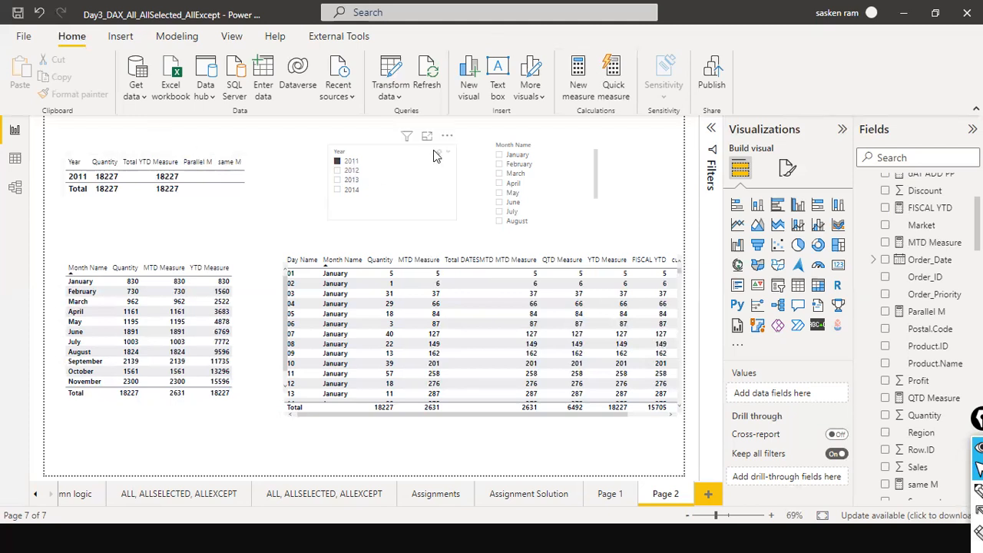
left_click(443, 153)
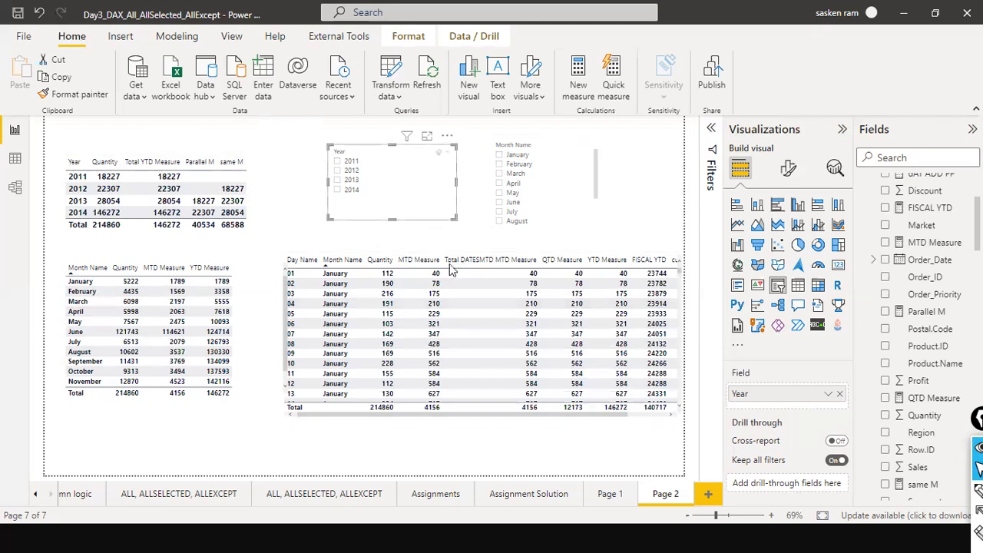
left_click(303, 148)
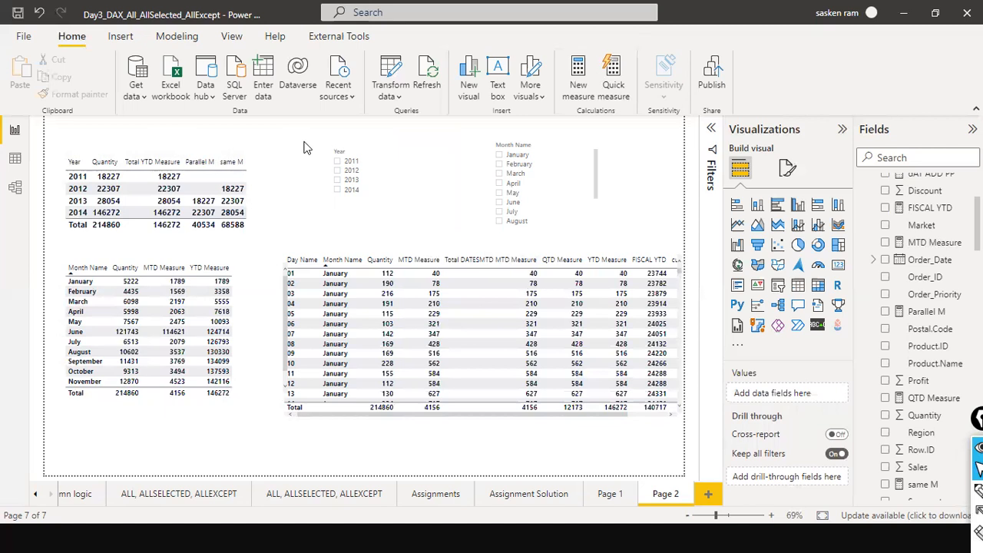
left_click(17, 13)
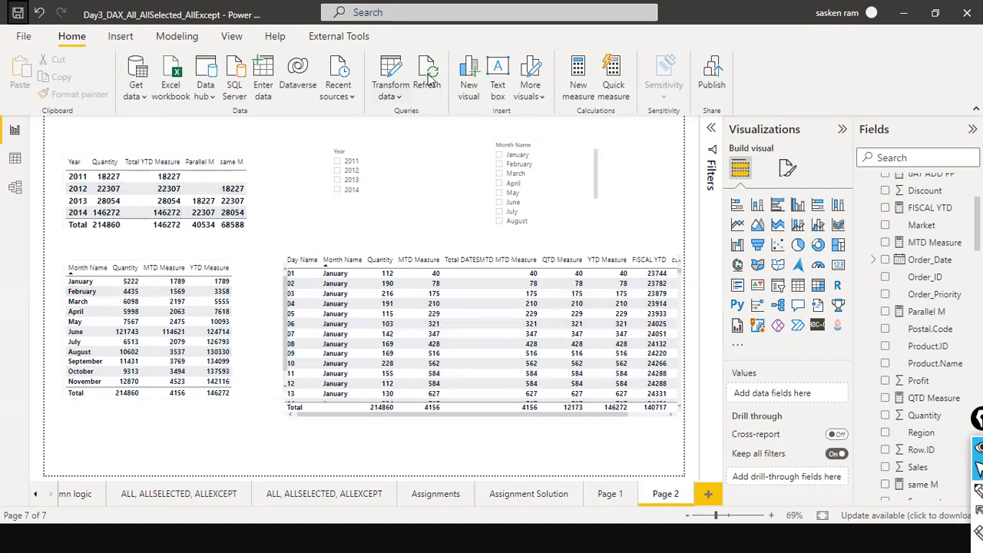
Insert a text box near the slicers containing the text DAX Studio.
left_click(121, 36)
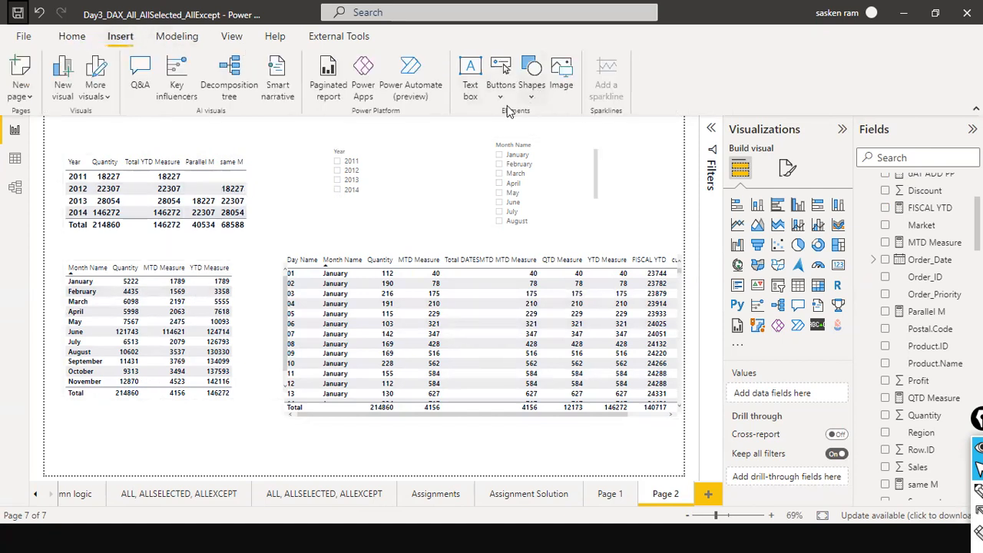
left_click(470, 77)
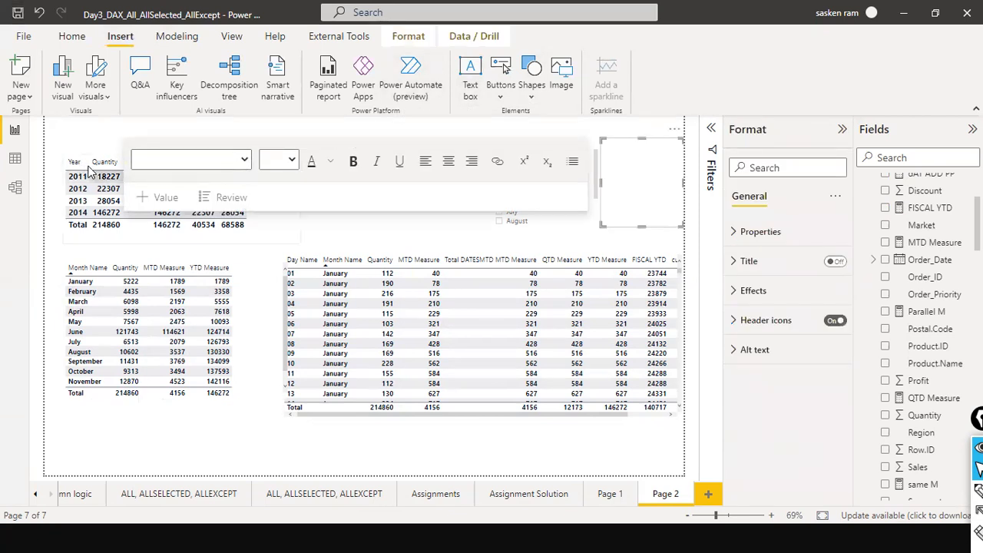
left_click(643, 171)
type("DAX Su")
type("udio")
key("ctrl+a")
key("ctrl+b")
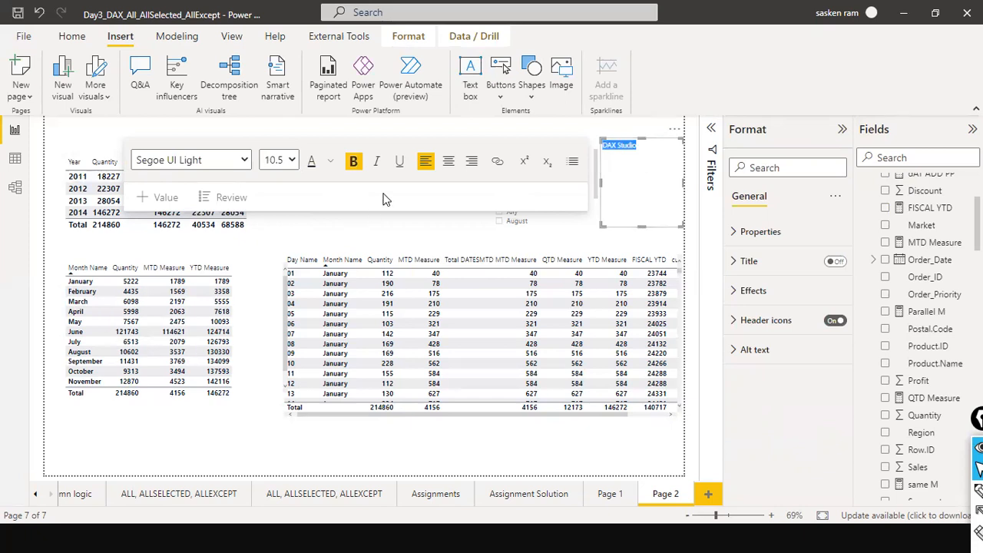
left_click(357, 165)
Select the DAX Studio text and try to set its font size to 24.
left_click(651, 170)
left_click_drag(637, 145, 595, 189)
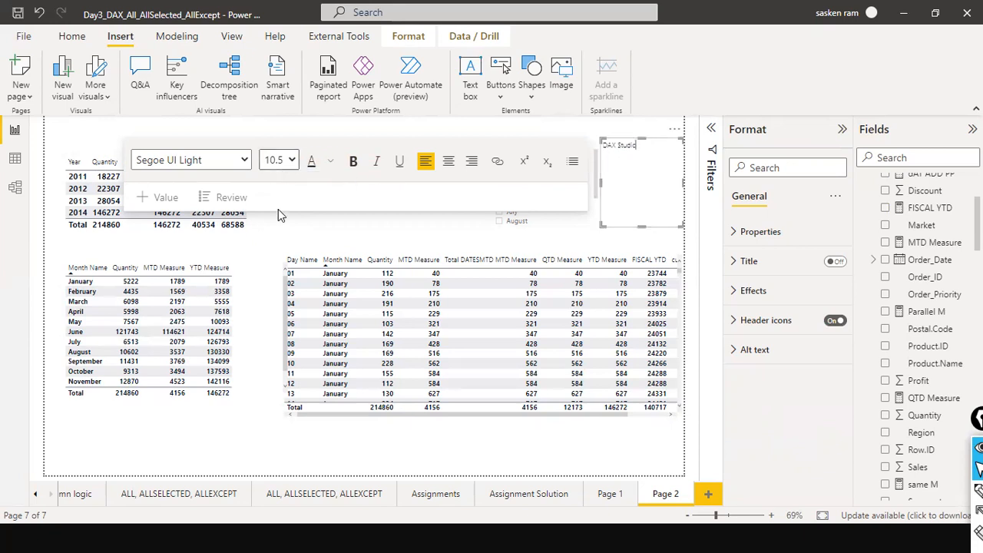
left_click(289, 161)
left_click(272, 296)
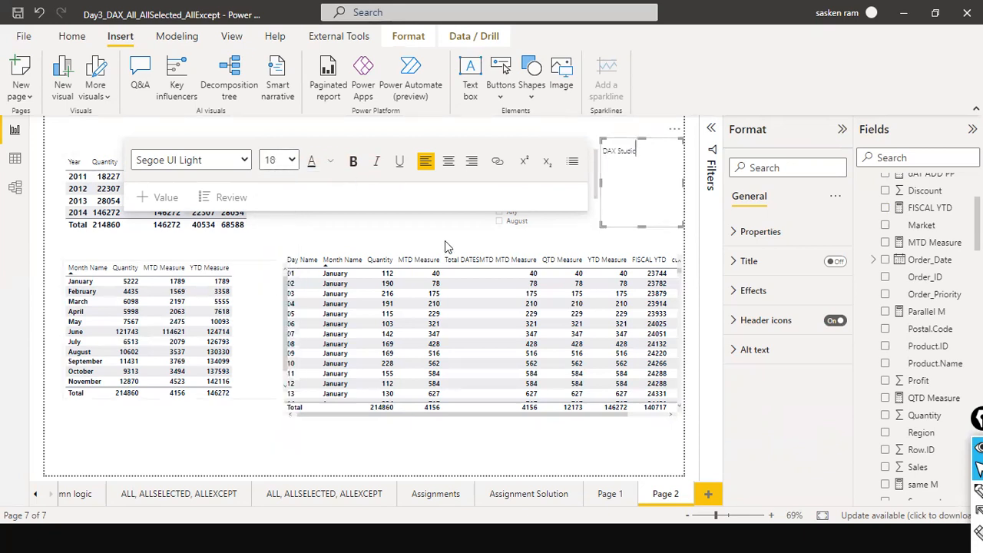
left_click(282, 160)
left_click(271, 324)
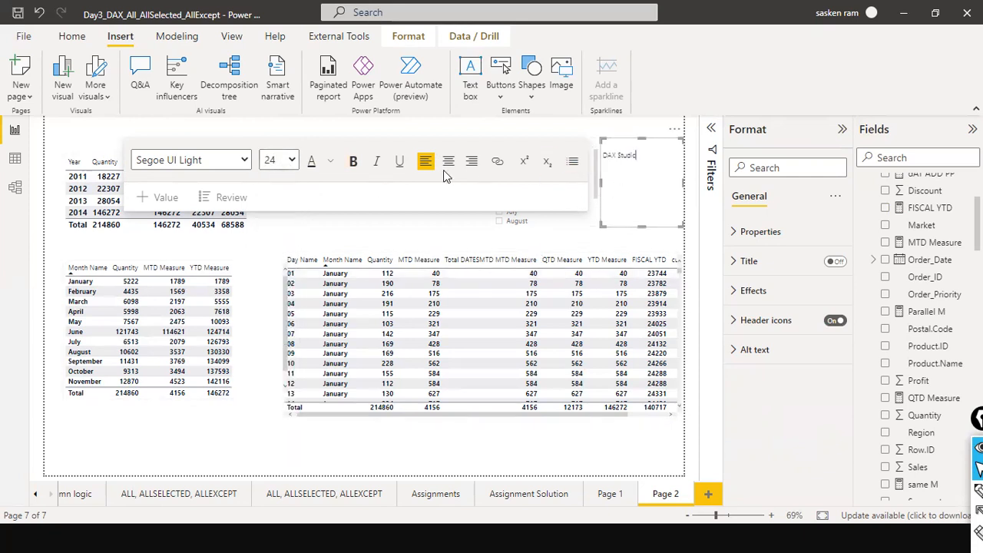
left_click(624, 158)
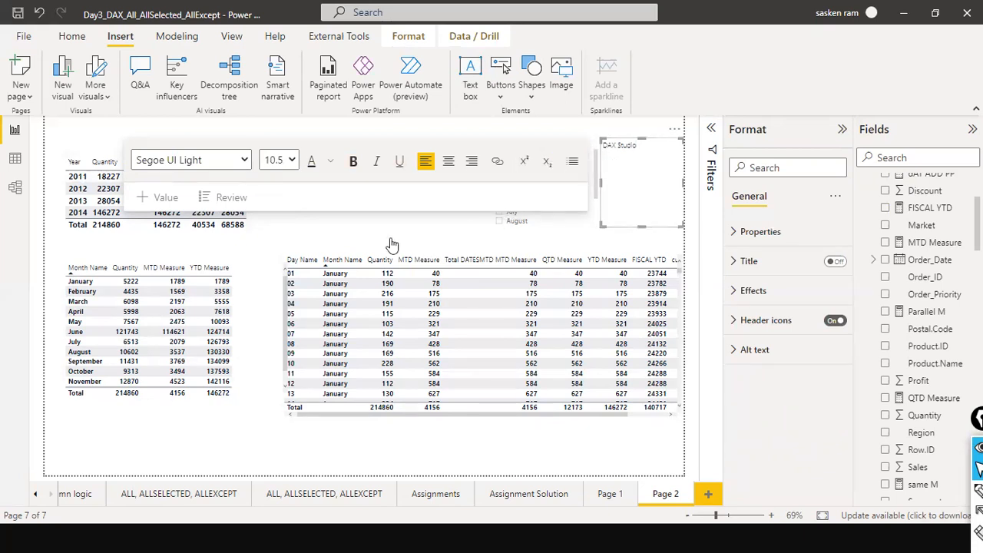
left_click(359, 173)
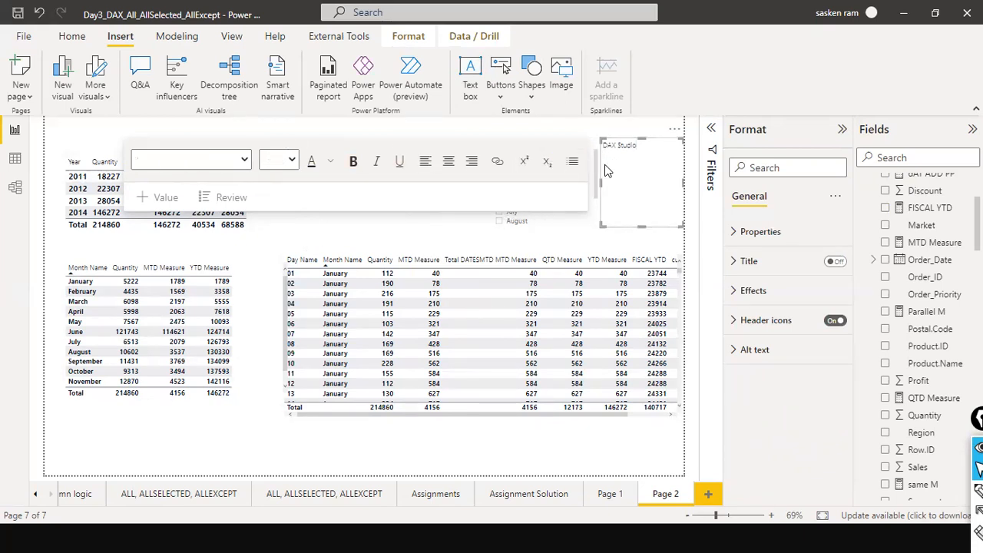
left_click(651, 147)
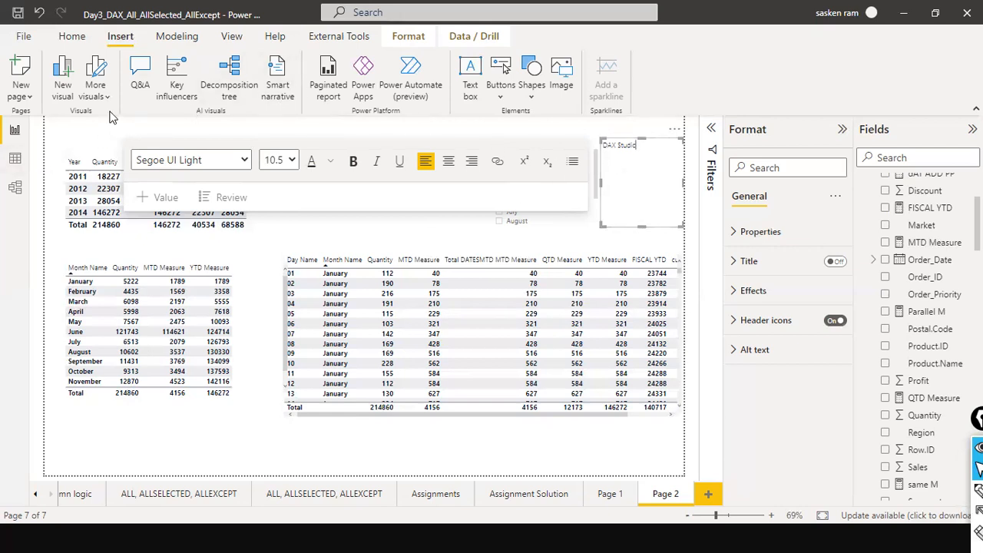
left_click(183, 40)
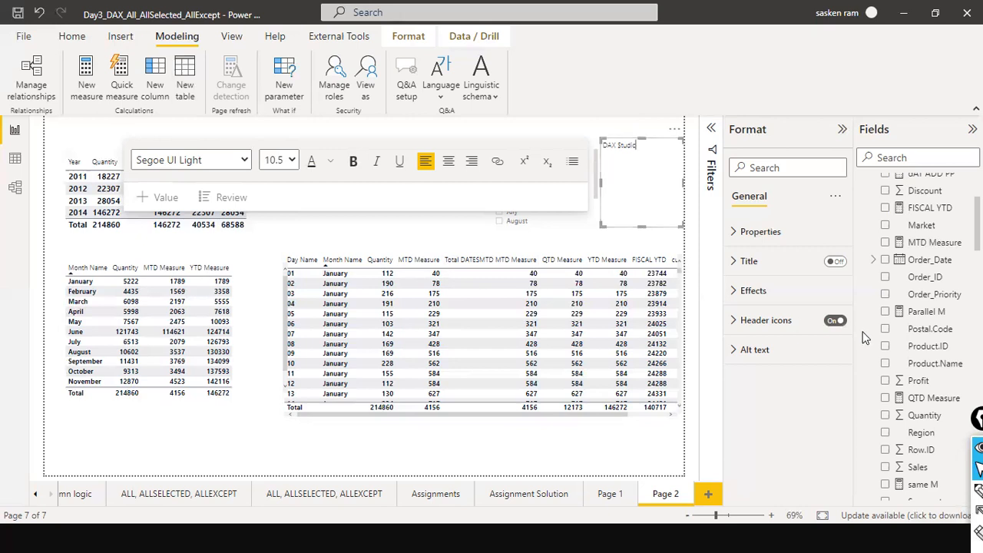
mouse_move(921, 537)
key("super")
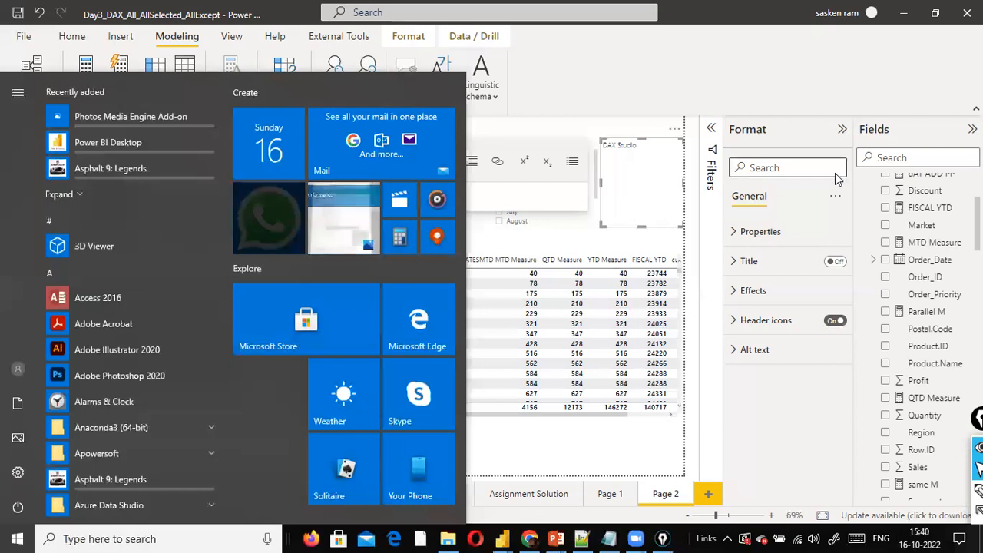
left_click(919, 538)
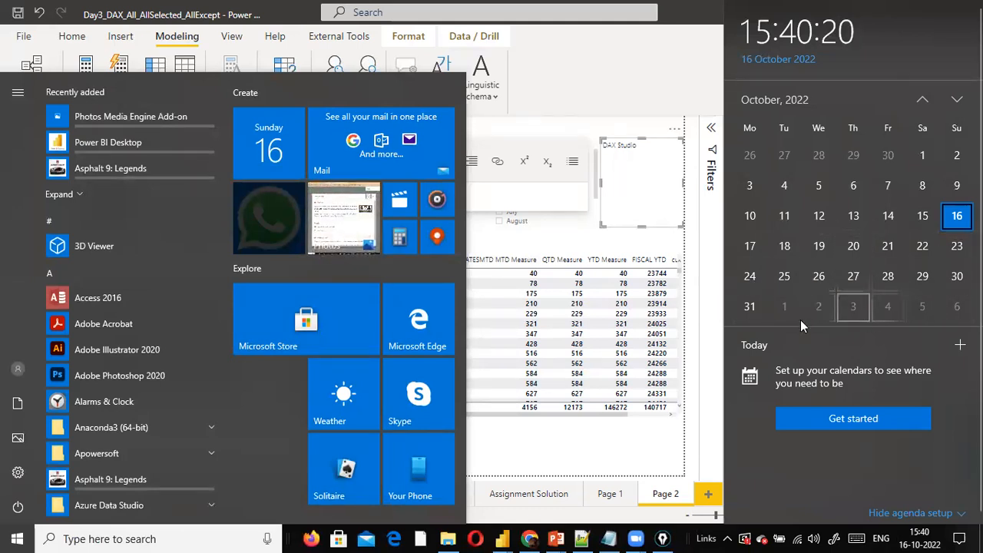
left_click(665, 105)
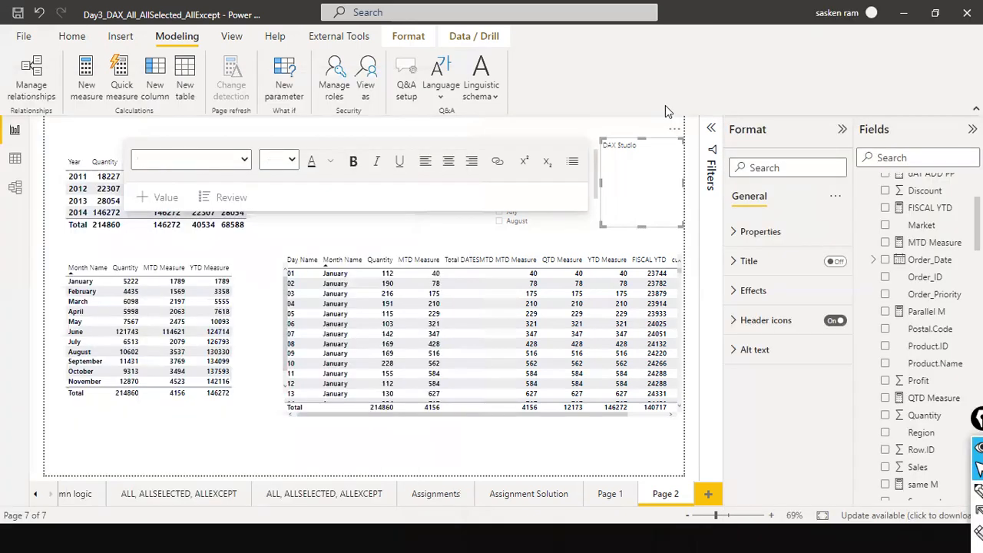